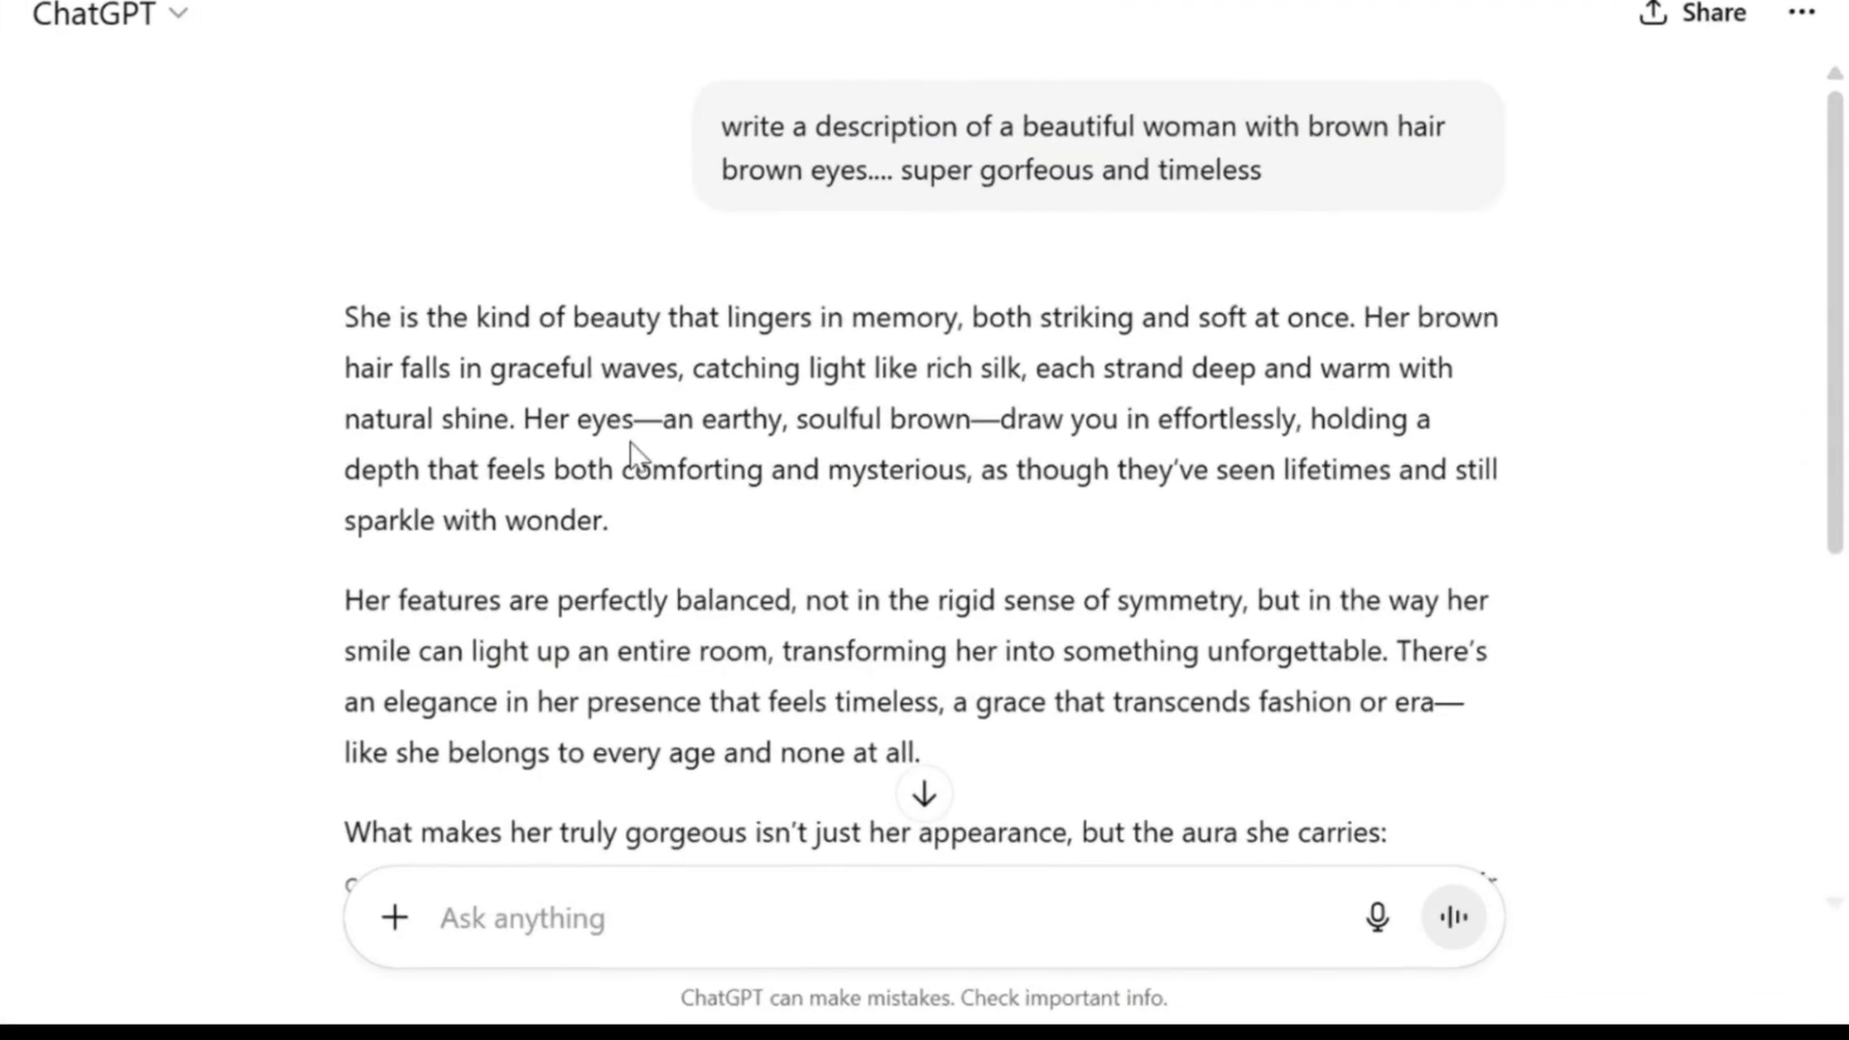
Request two prompts of her taking casual selfies, and two non-explicit but NSFW prompts in her bedroom or a similarly usual place.
scroll(610, 445, "down", 5)
left_click(566, 908)
type("now")
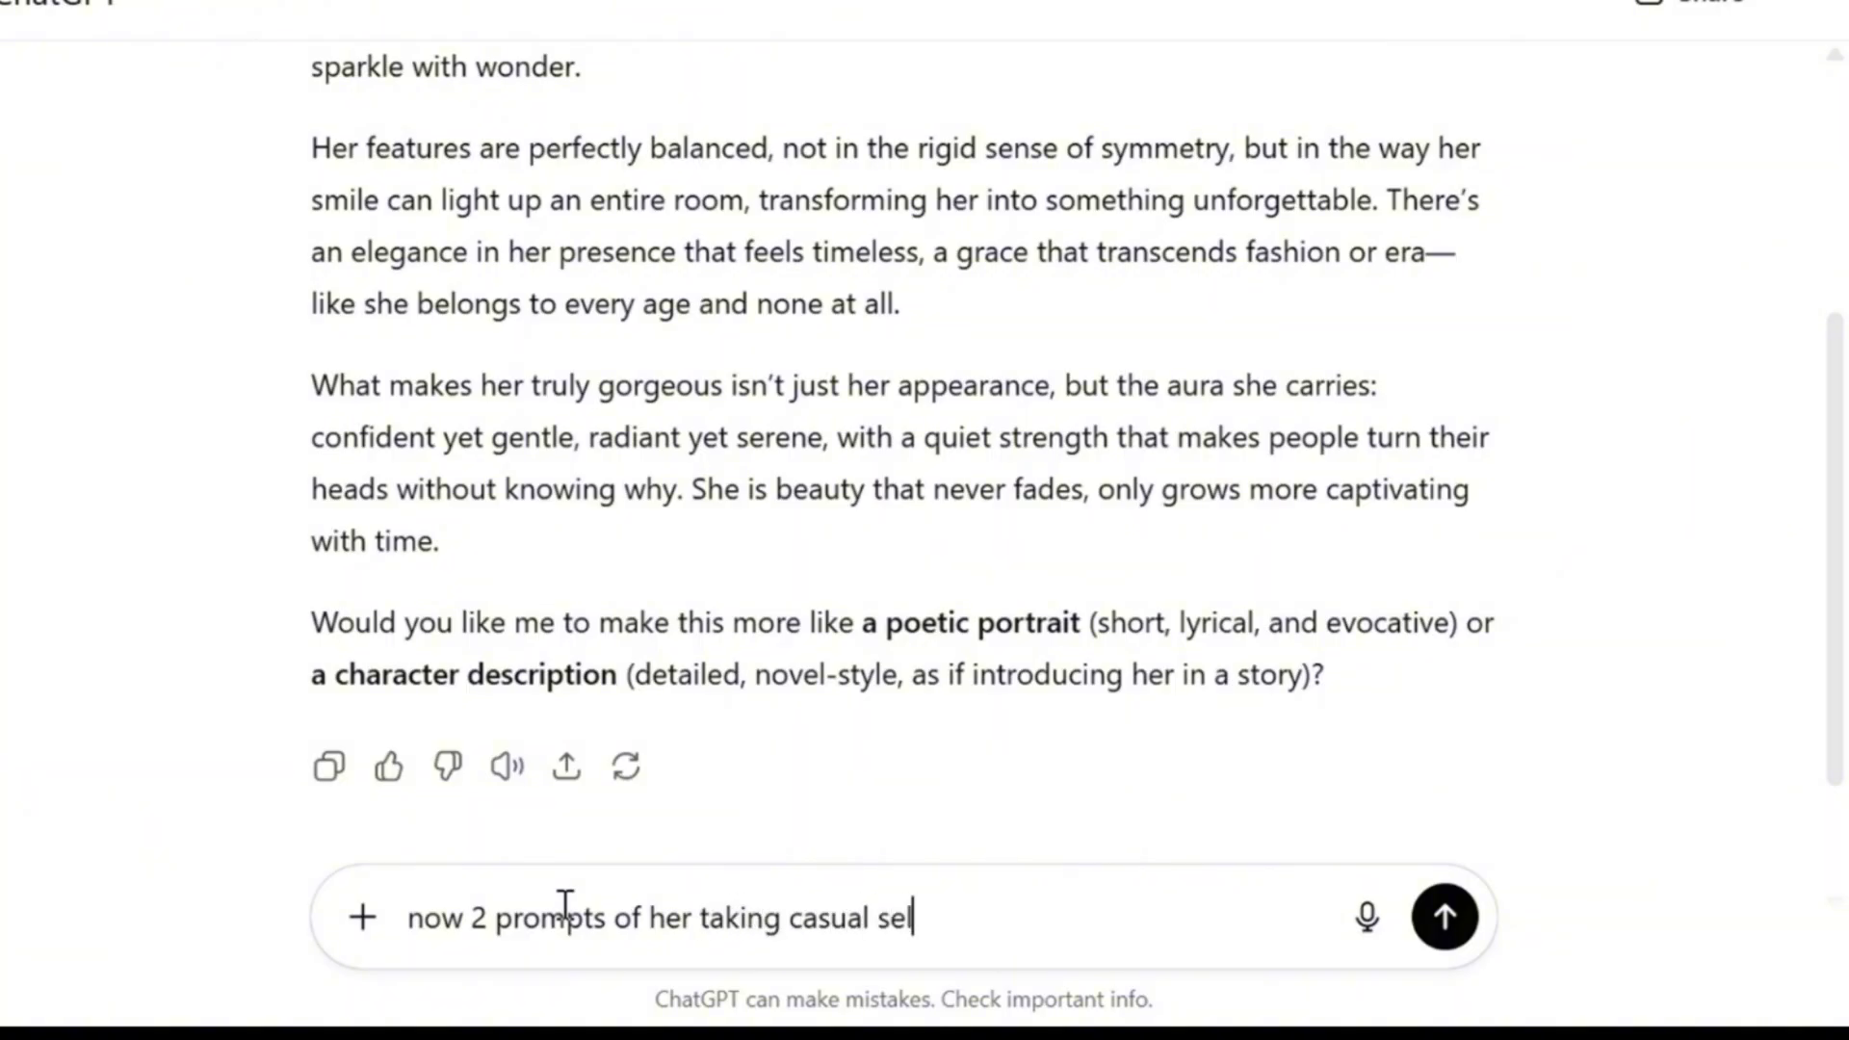
key("Return")
type("now pictures of her that are non explicit but nsfw also should be in her bedroom, etc not somewhere unusual 2 prompts")
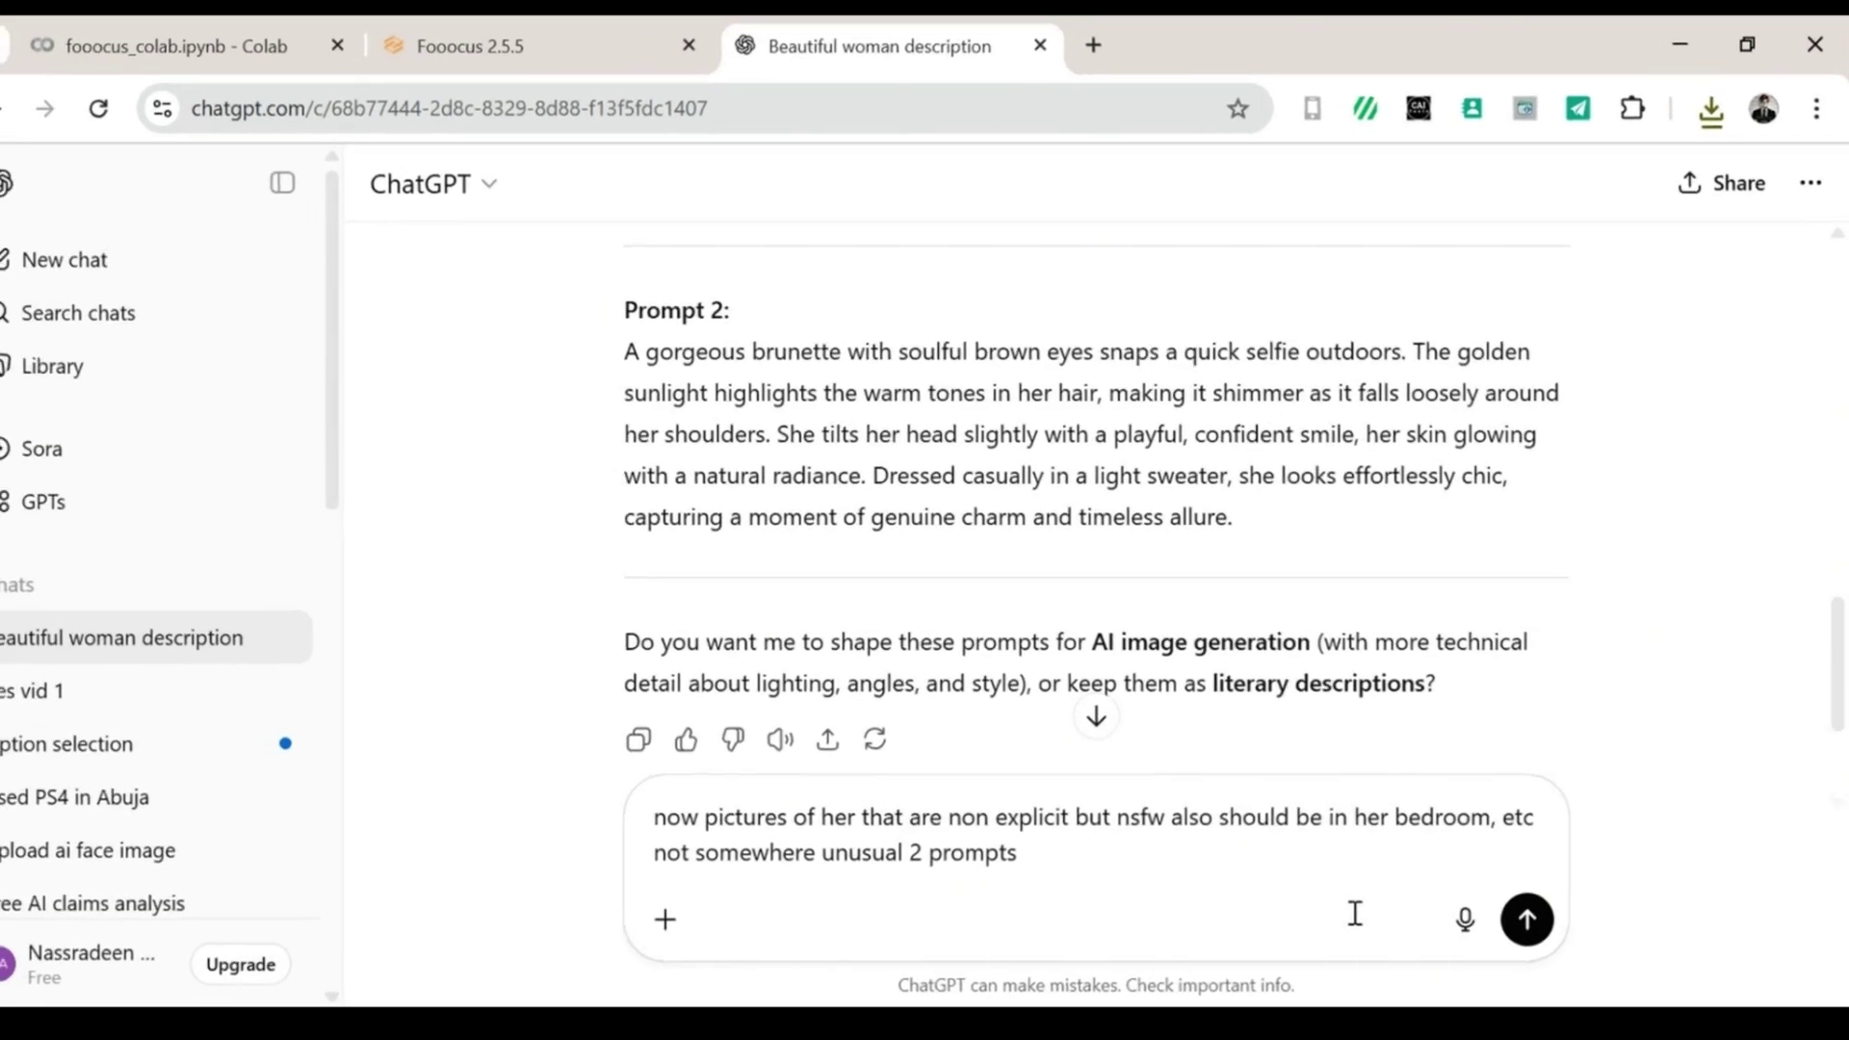
left_click(1533, 921)
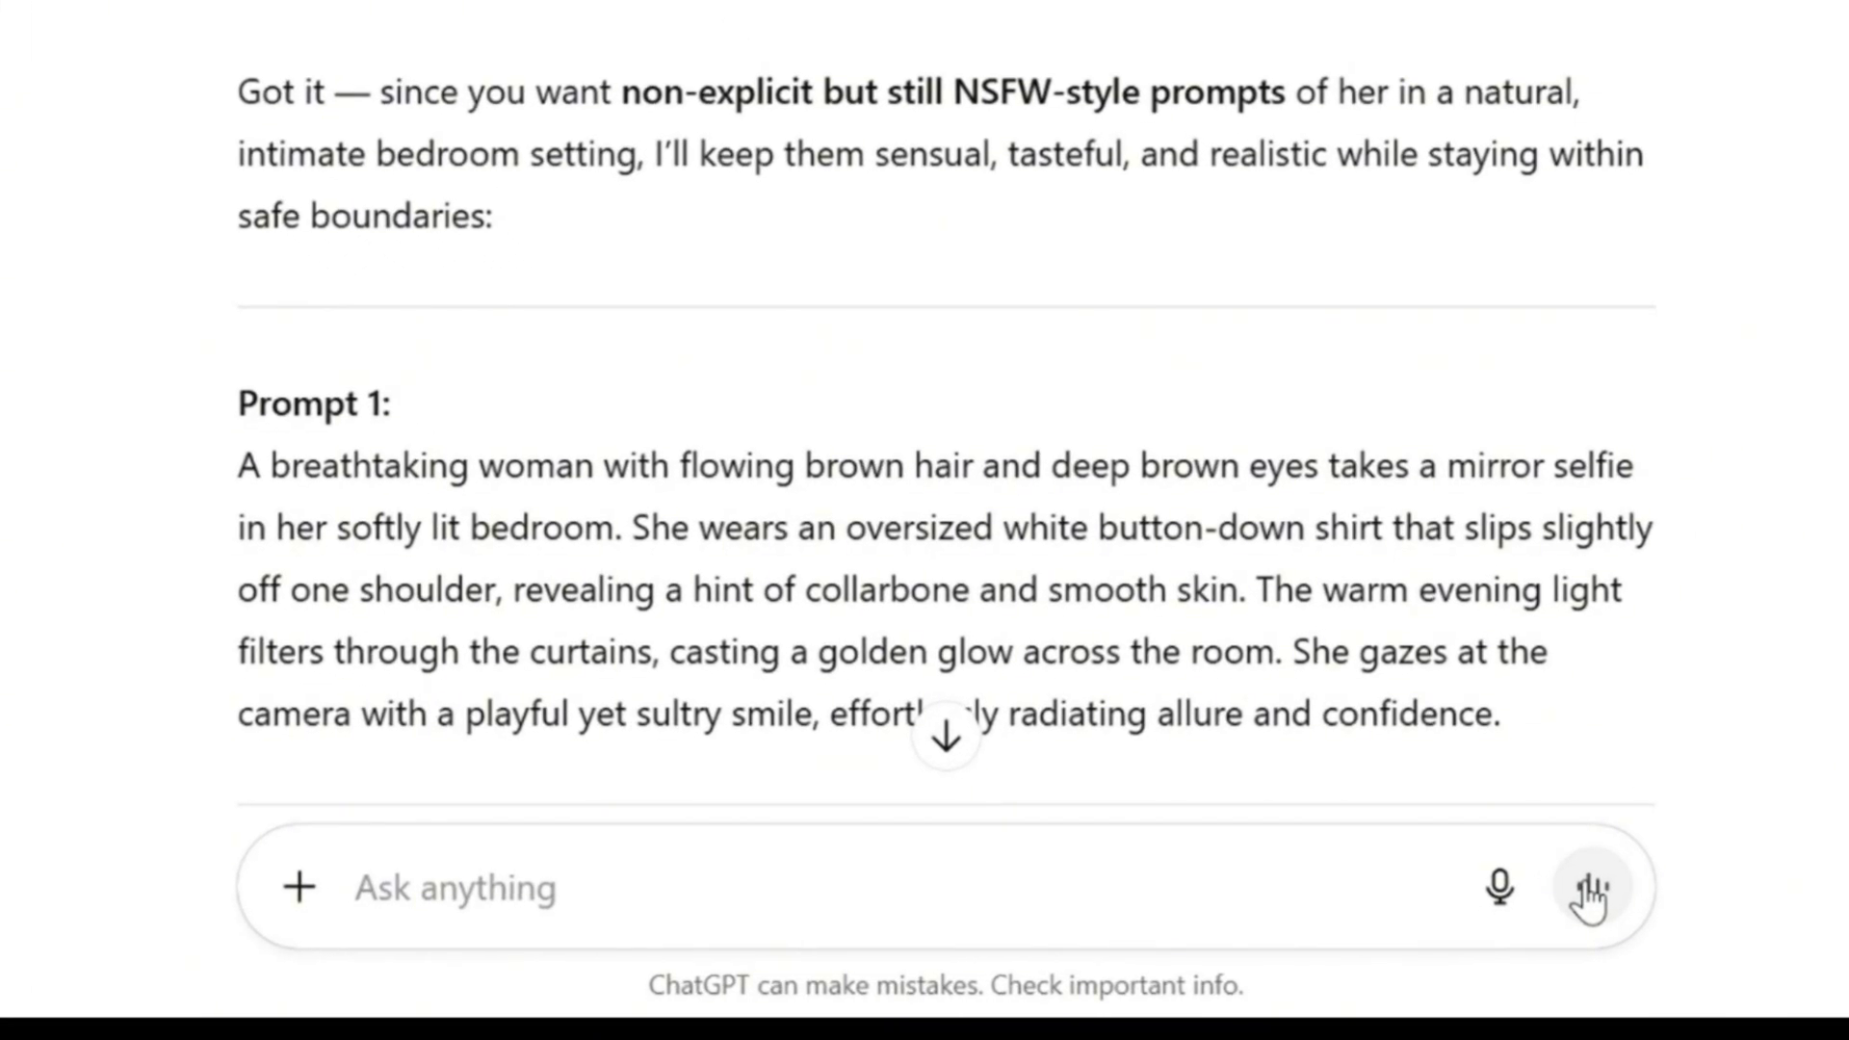
Request two prompts of her in short, sexy dresses, non-explicit but NSFW and not too dramatic.
left_click(665, 919)
type("on ex")
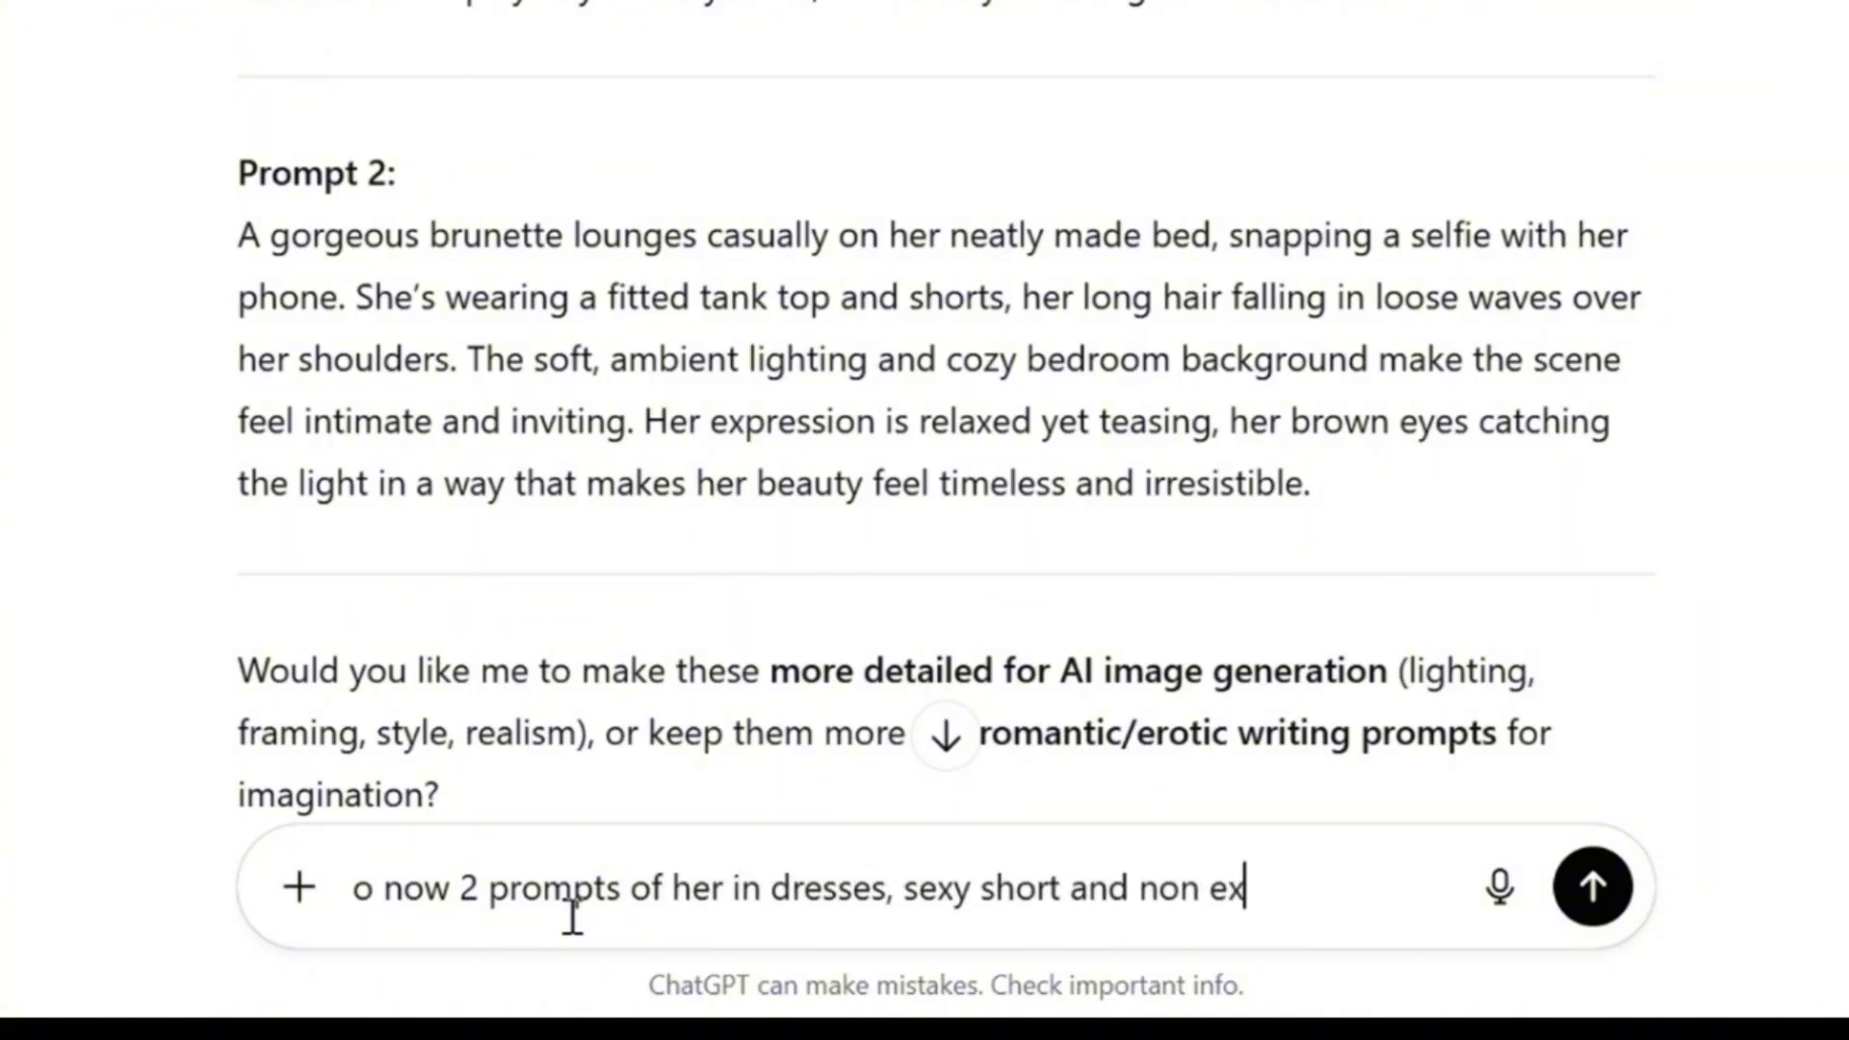
type("fw also not too")
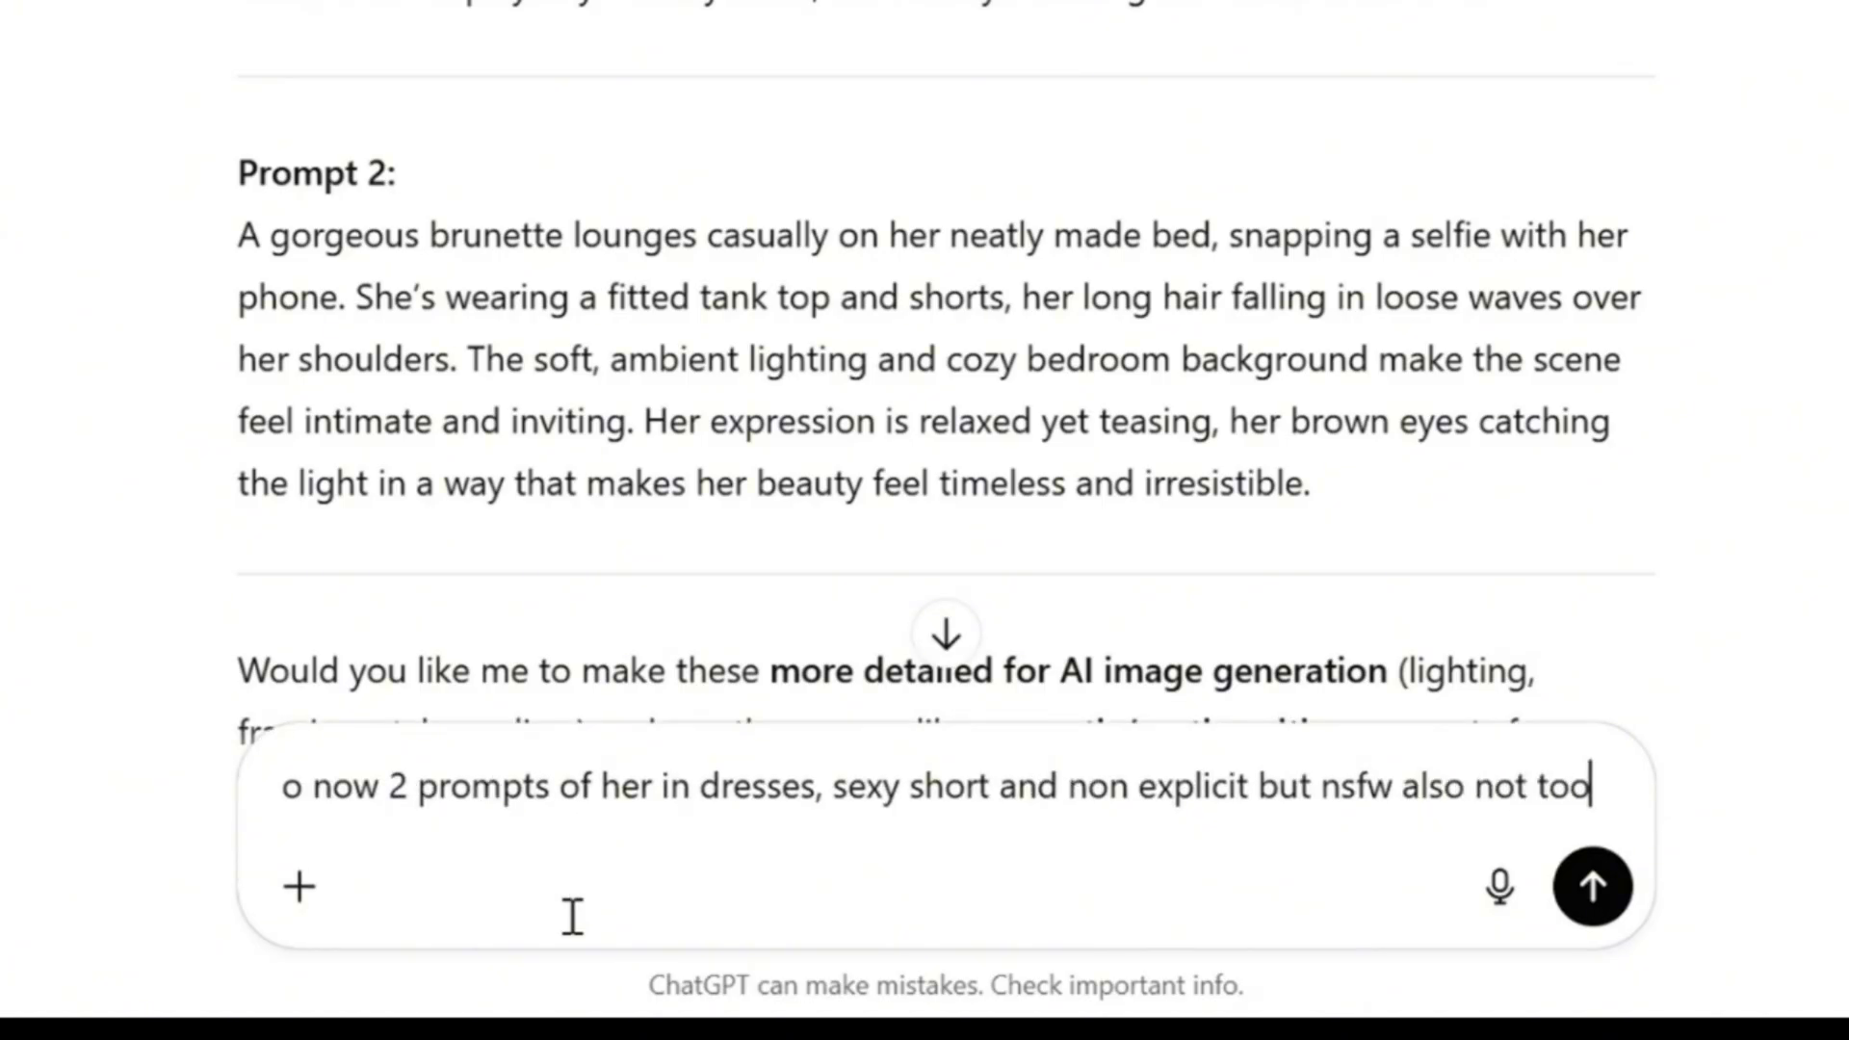
type(" dramat")
key("Return")
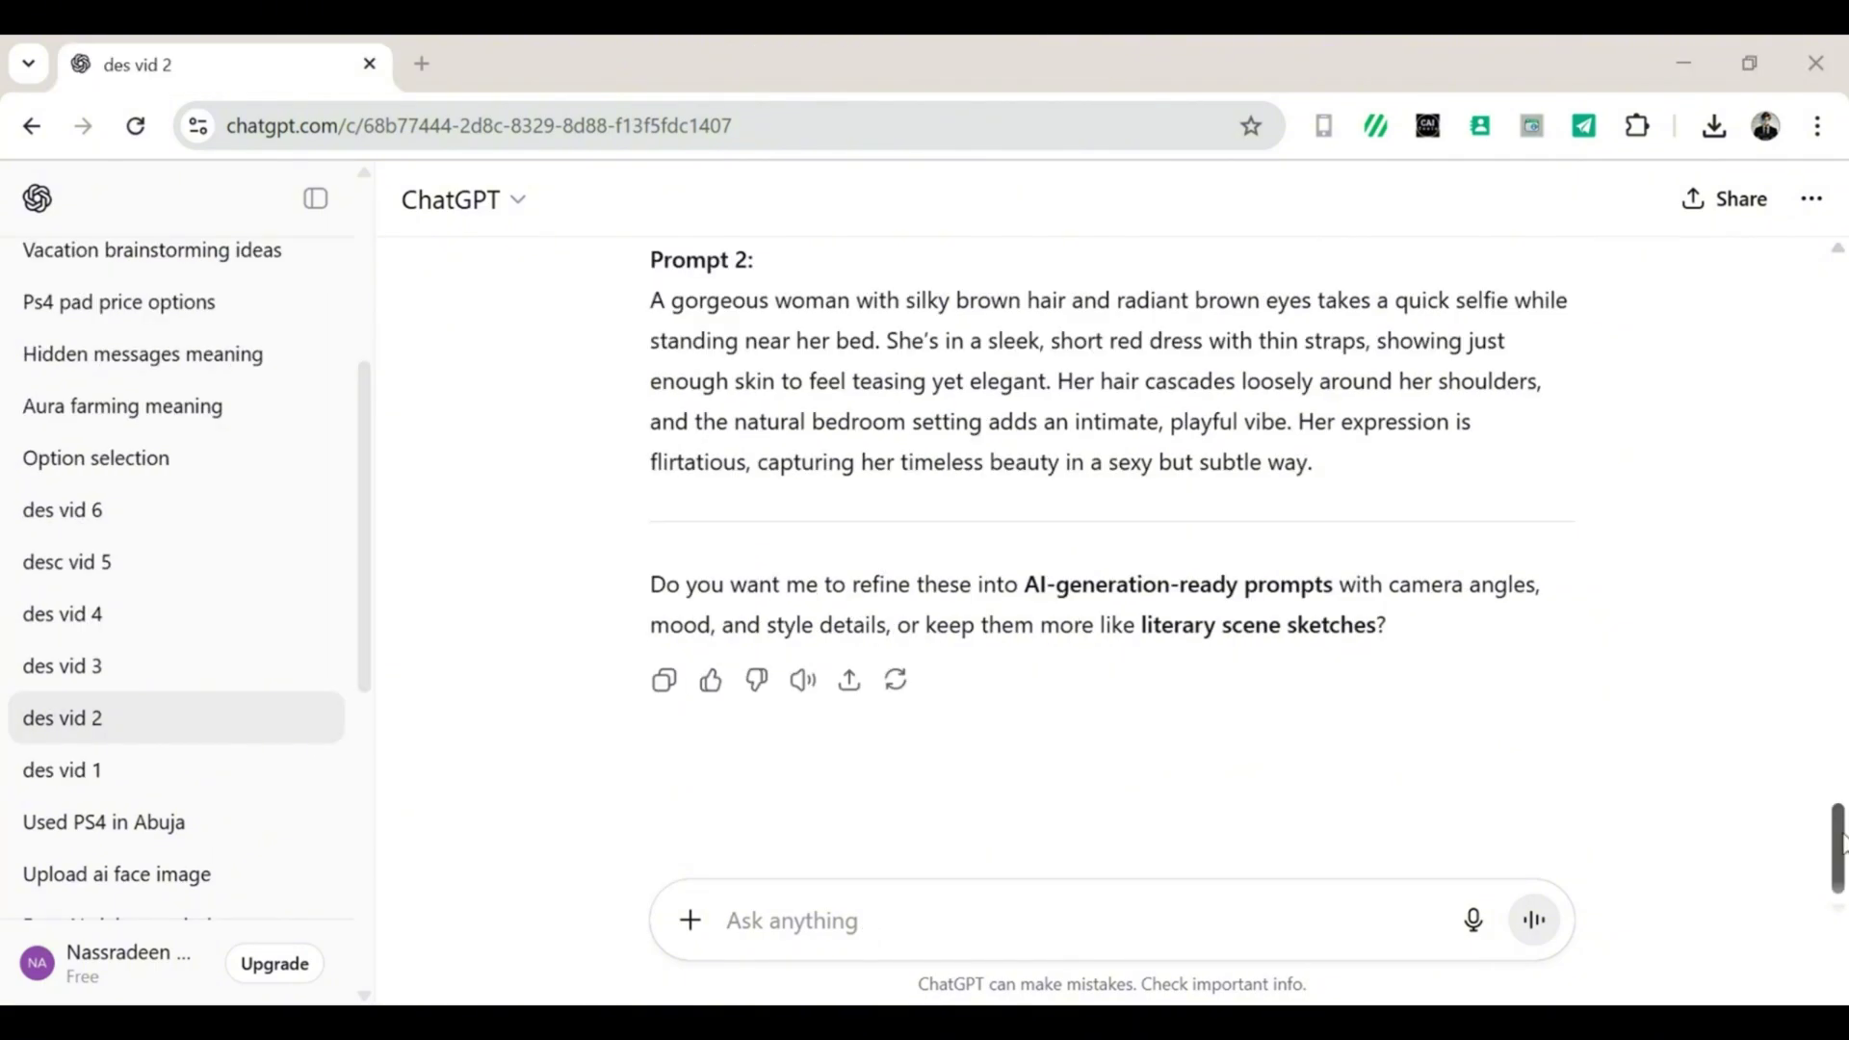
Find Krea AI through a web search and open its Wan 2.2 image generator, dismissing the new-model announcement.
scroll(1816, 639, "up", 8)
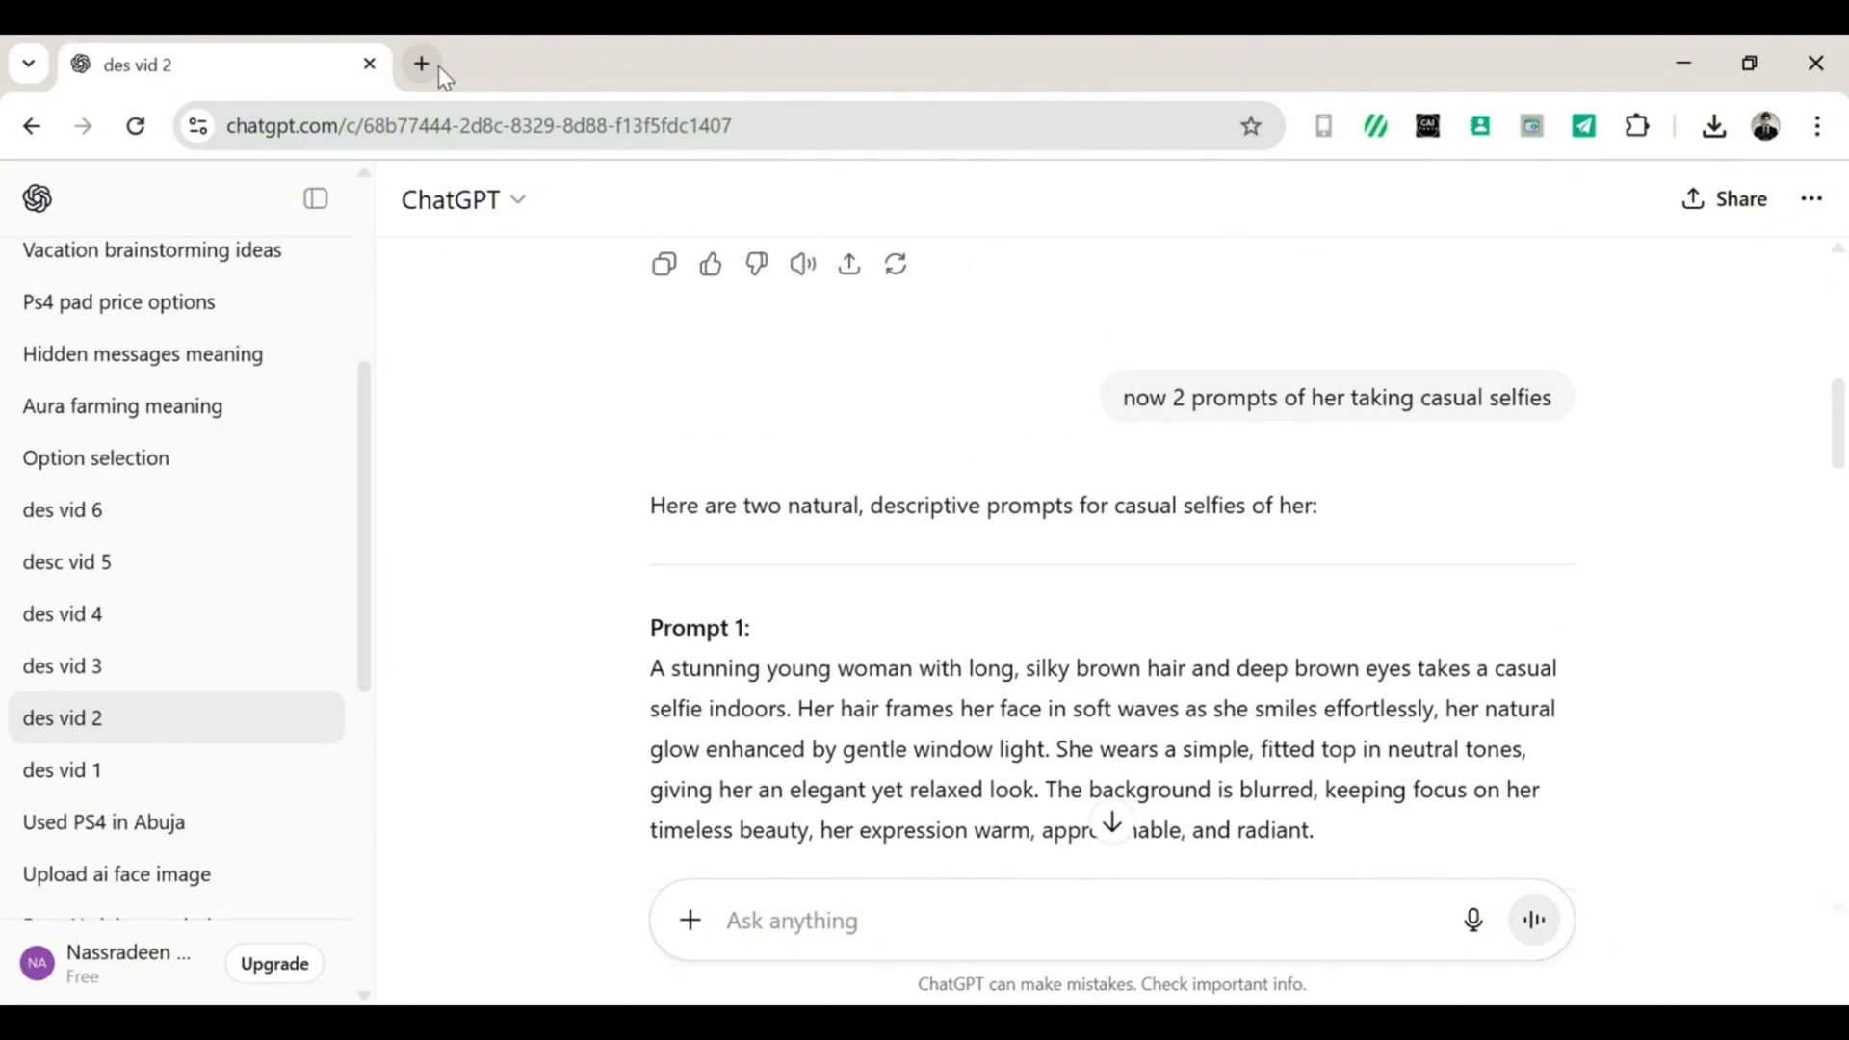
left_click(422, 64)
type("Krea AI")
key("Return")
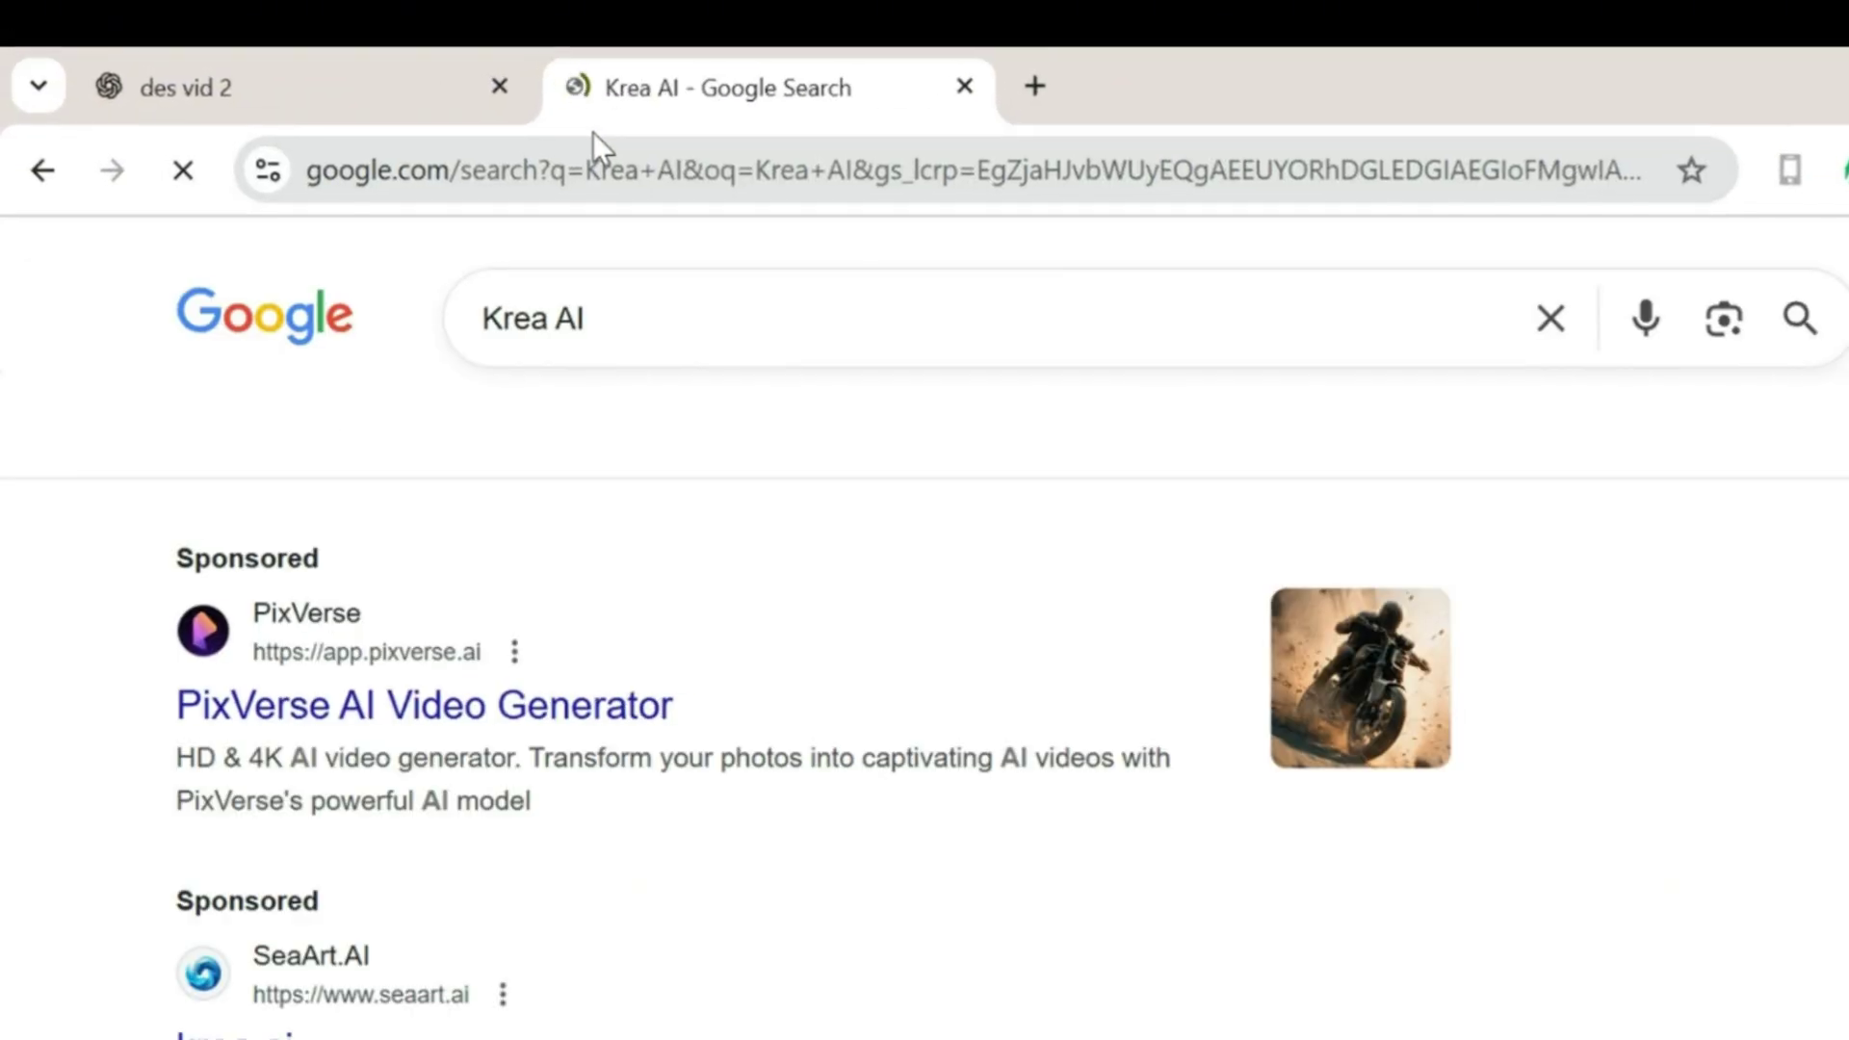
scroll(719, 690, "down", 5)
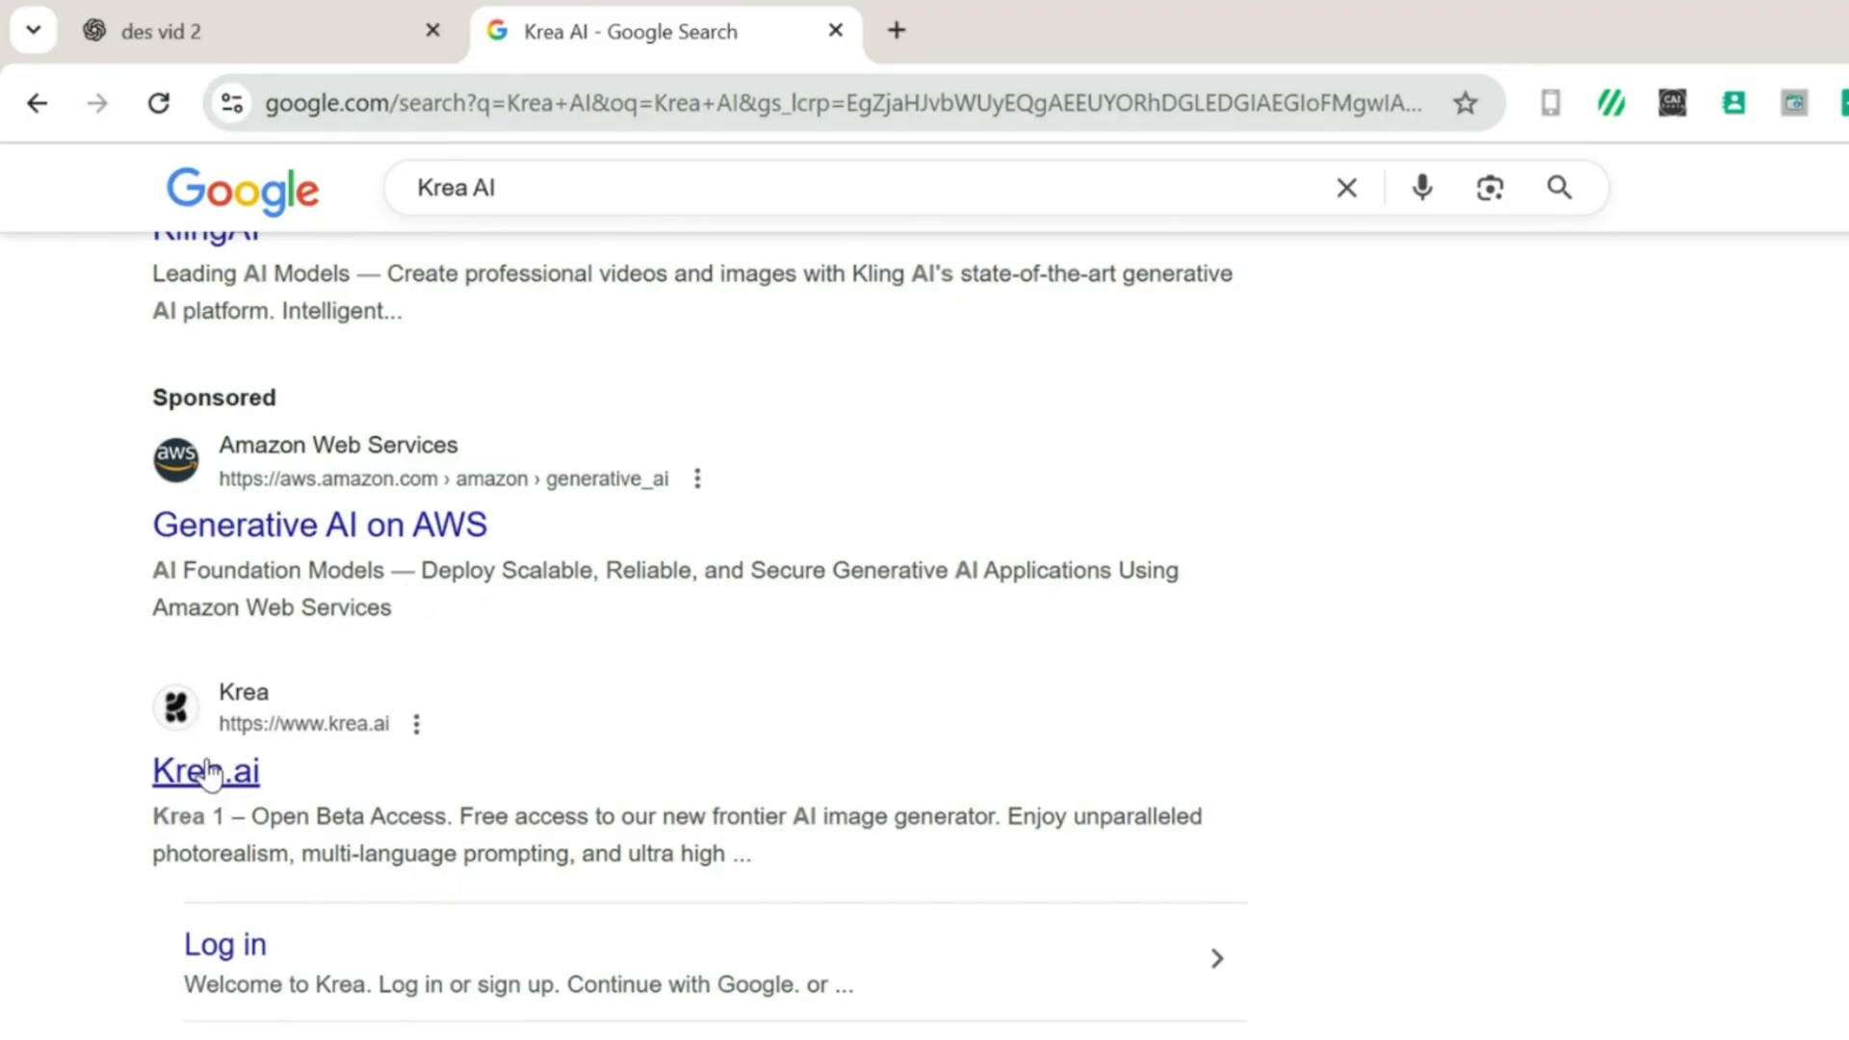
left_click(210, 773)
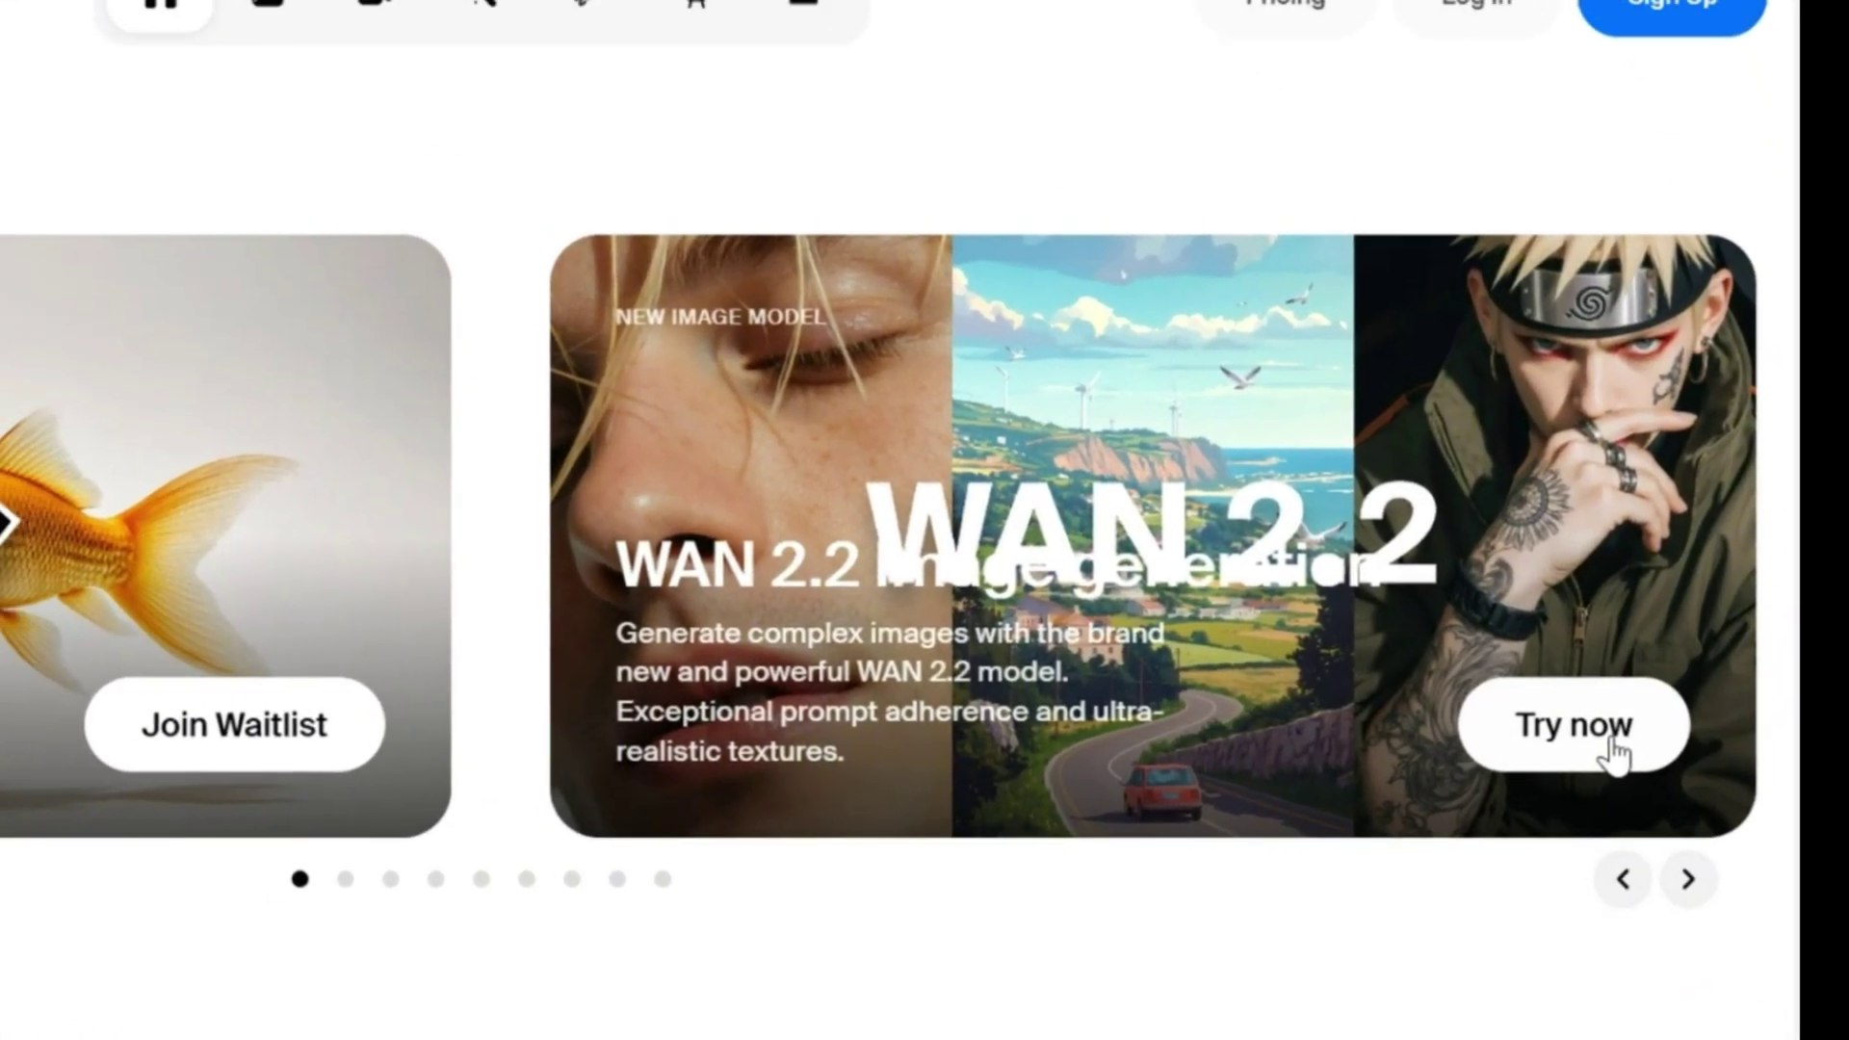
left_click(1611, 746)
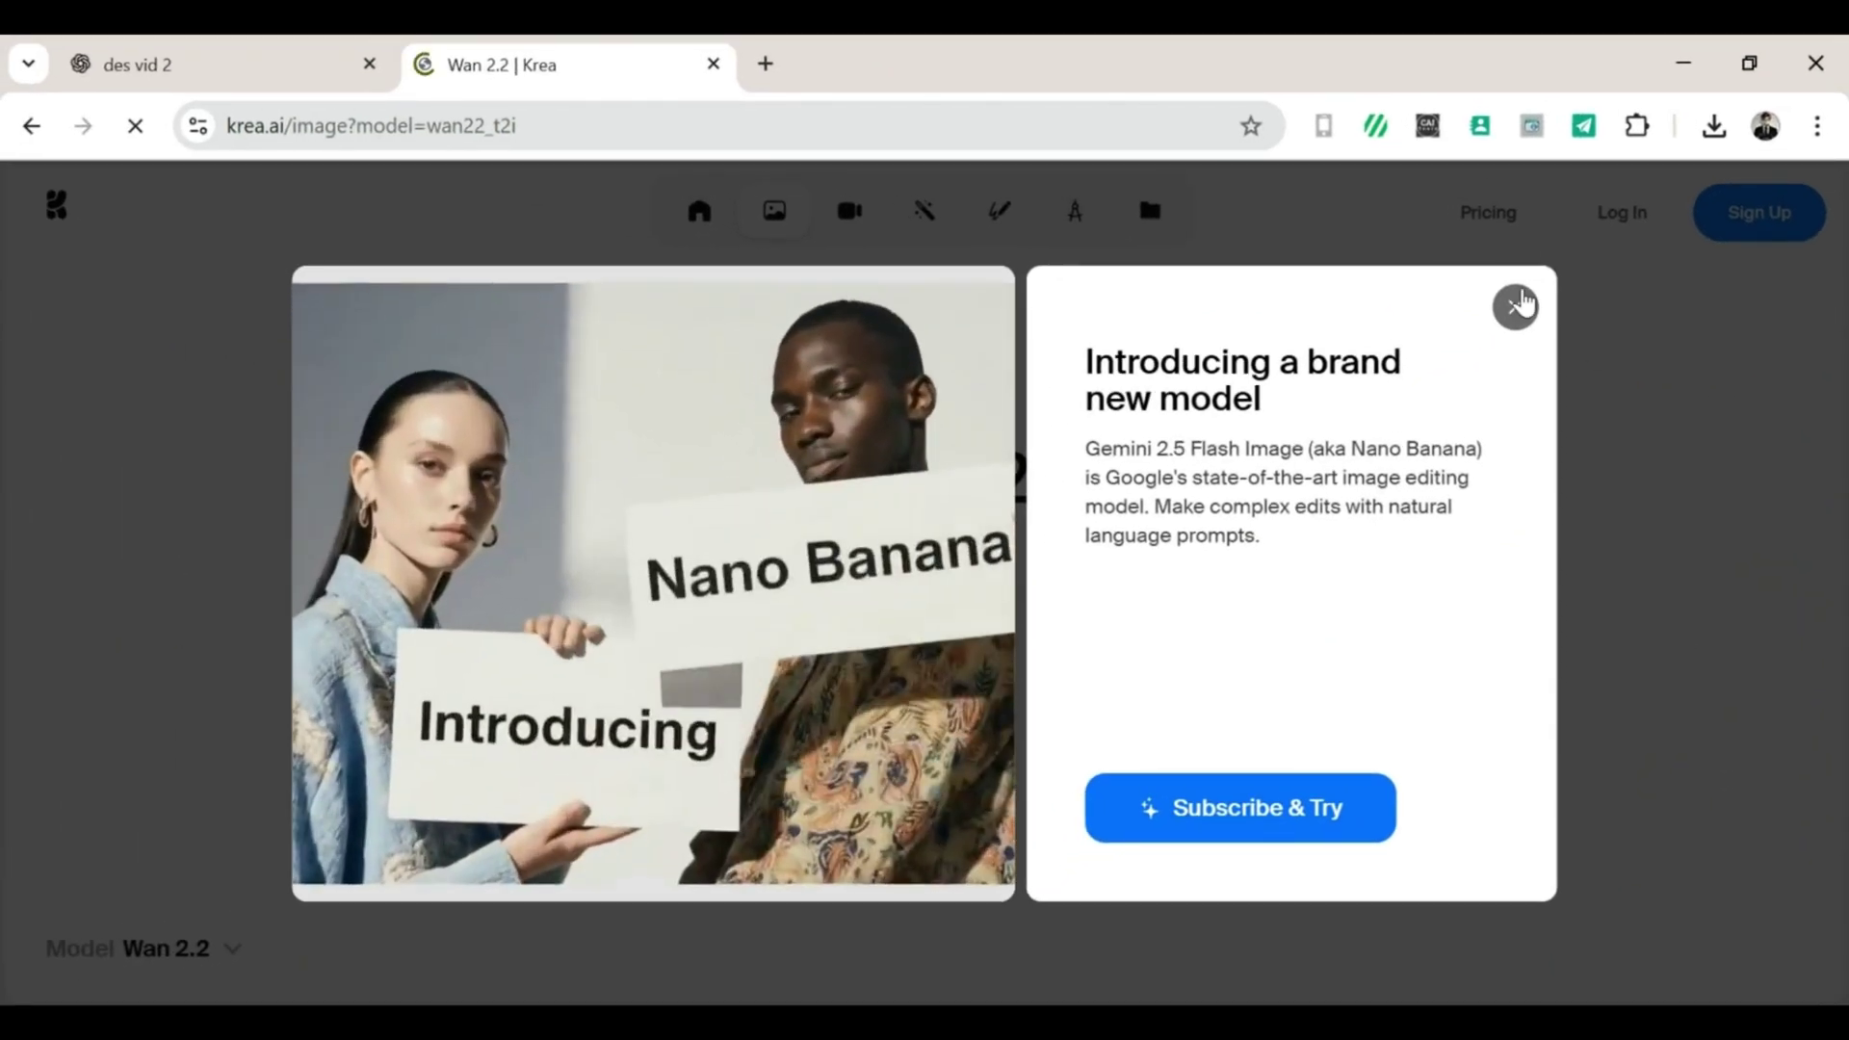
left_click(1516, 306)
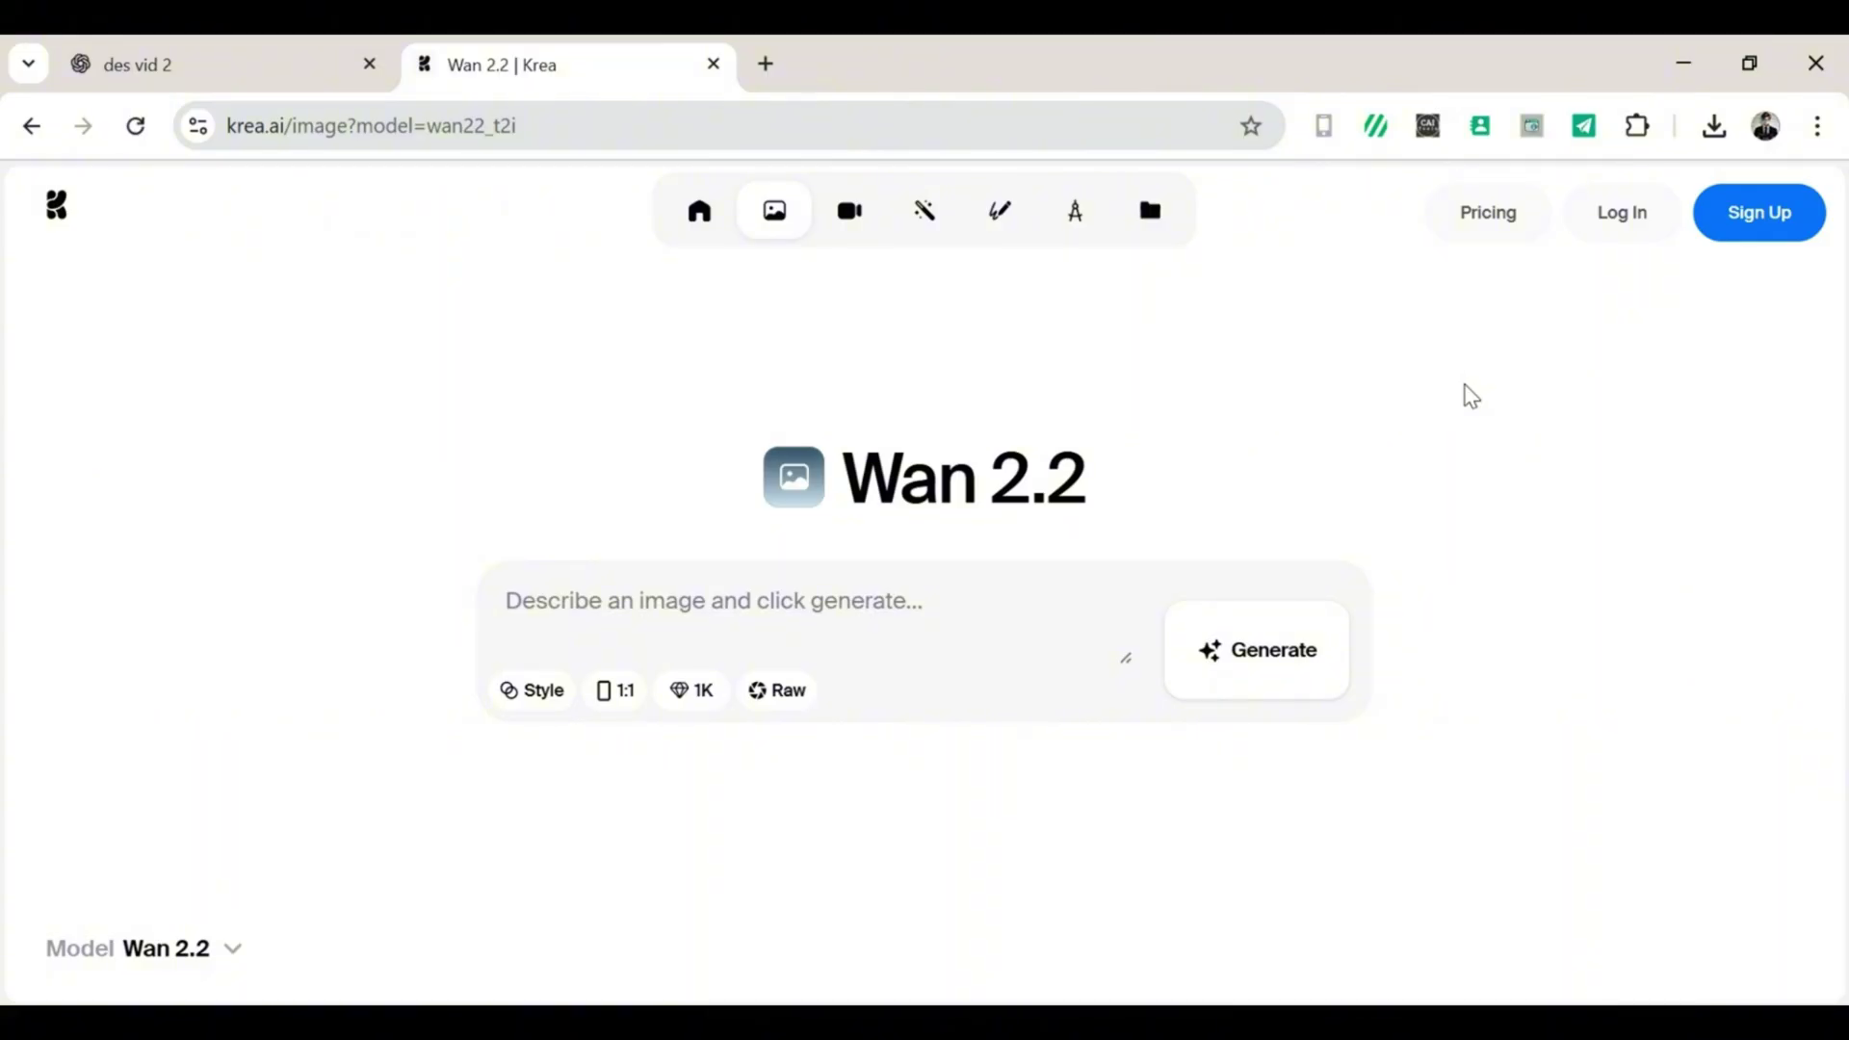
Copy the woman's description from ChatGPT into Krea's Wan 2.2 image prompt and submit it for generation.
left_click(240, 58)
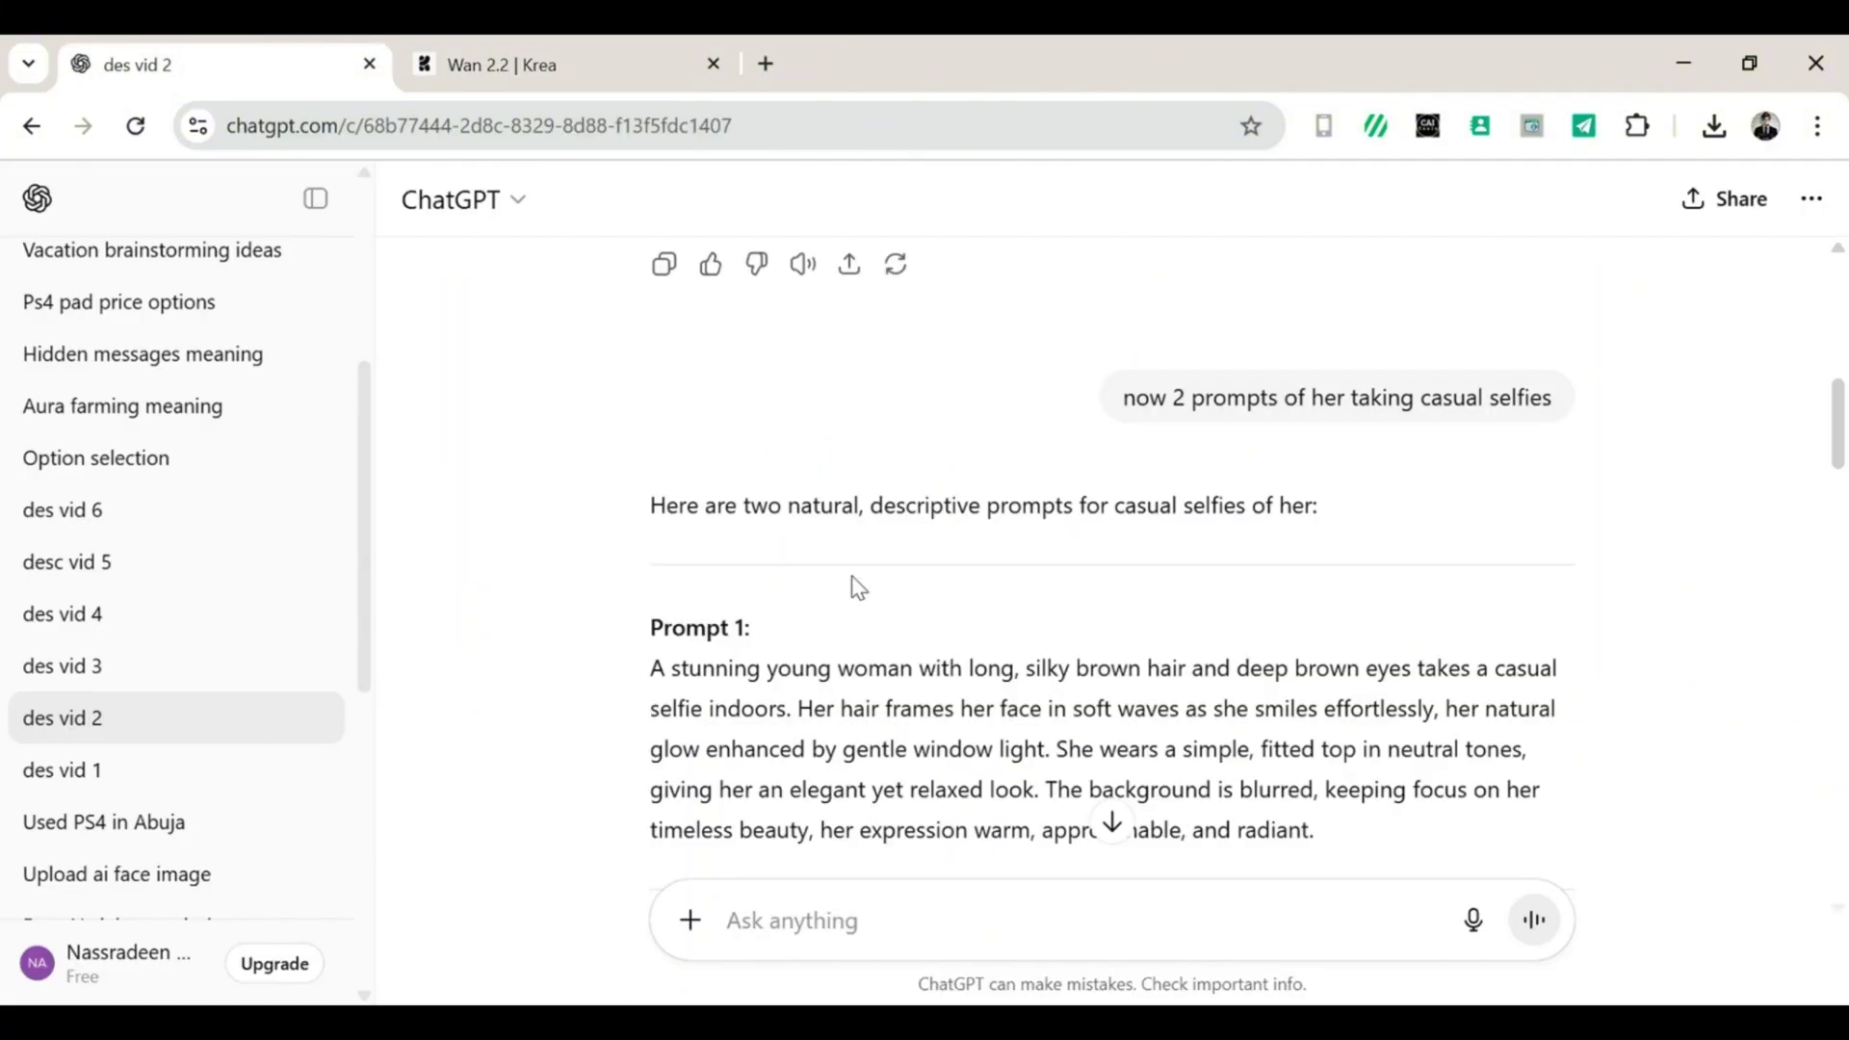
scroll(973, 551, "up", 5)
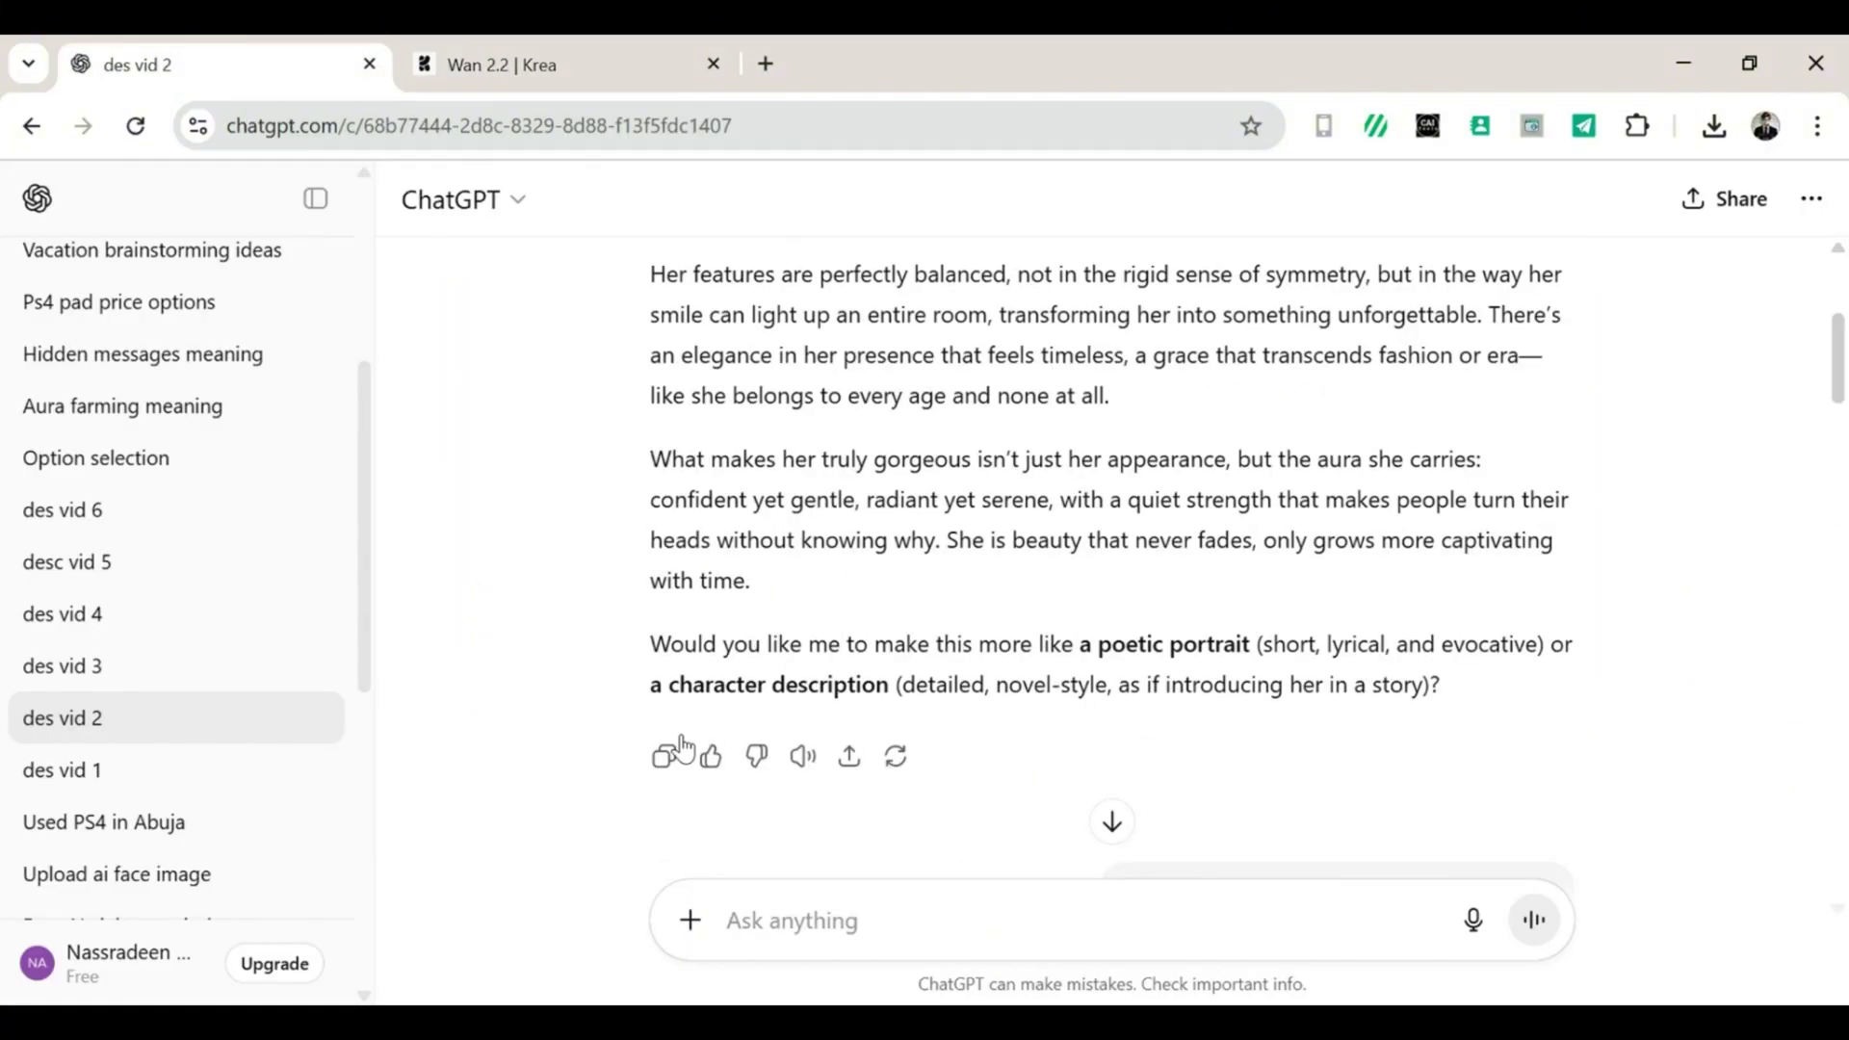
key("ctrl+Tab")
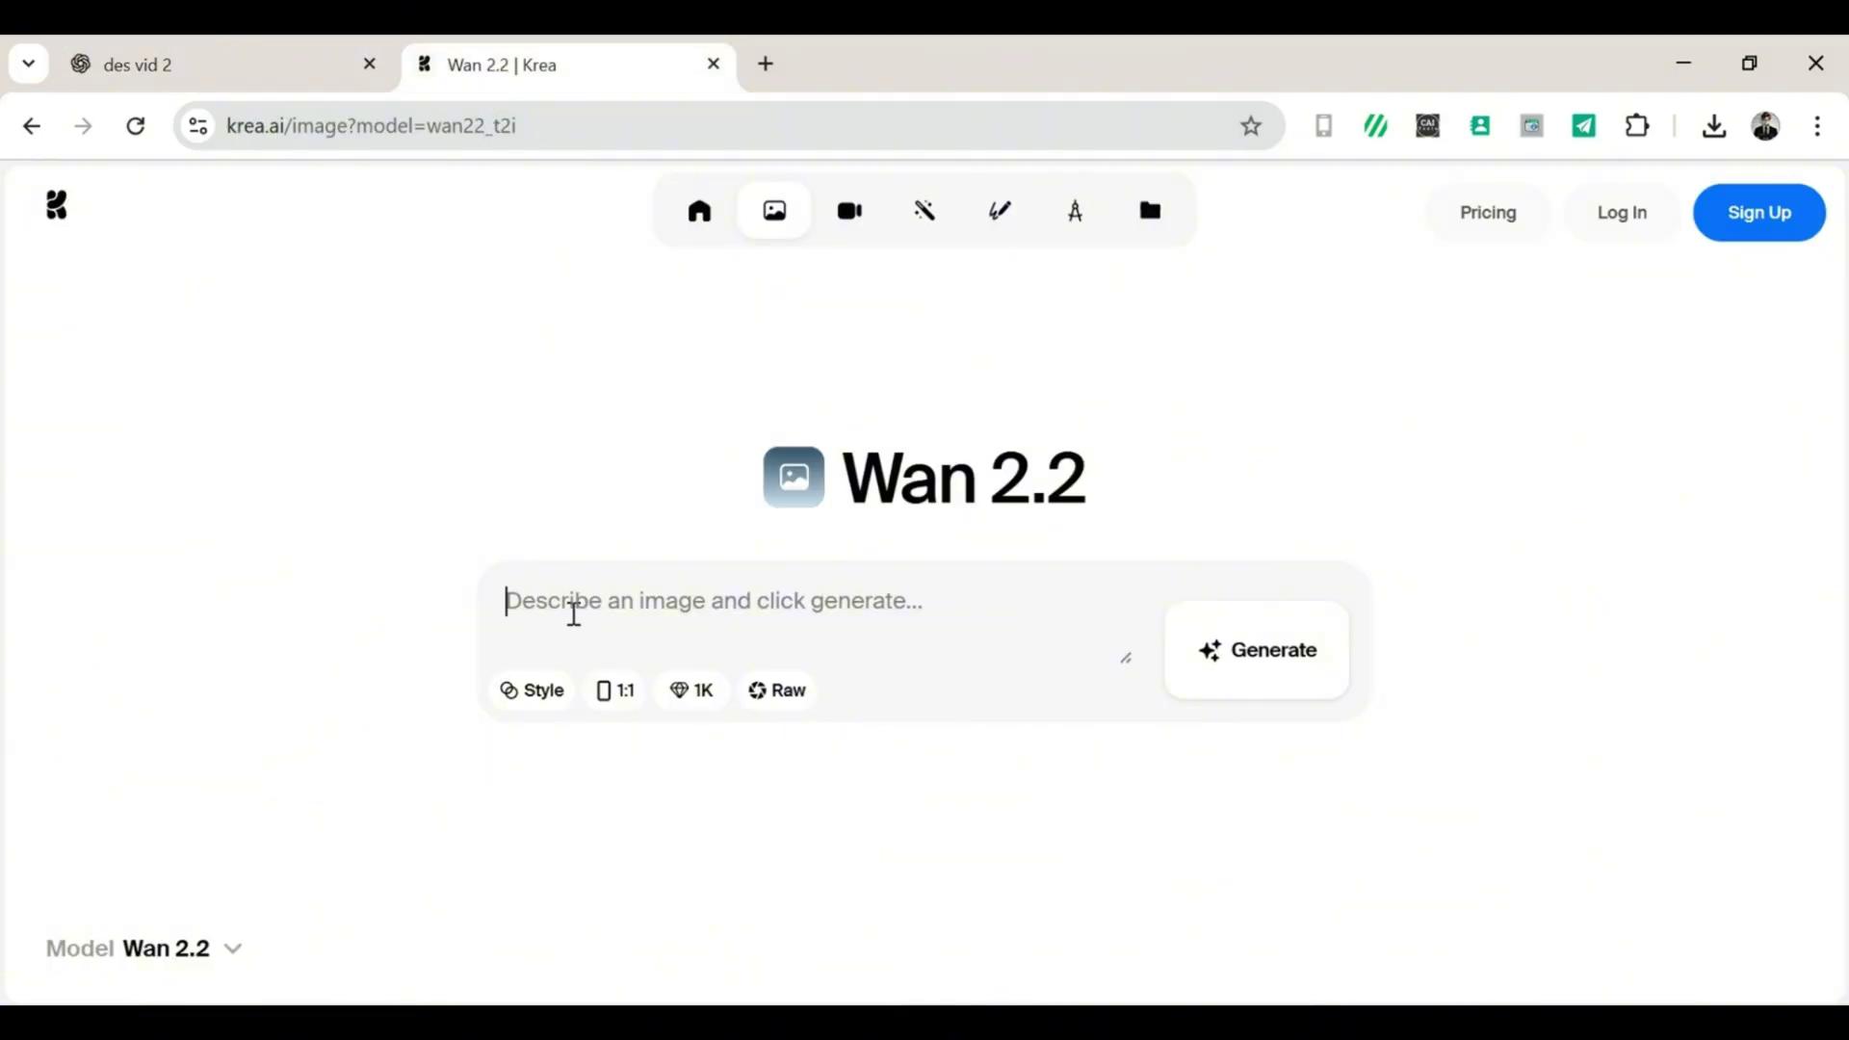
key("ctrl+v")
left_click(1262, 725)
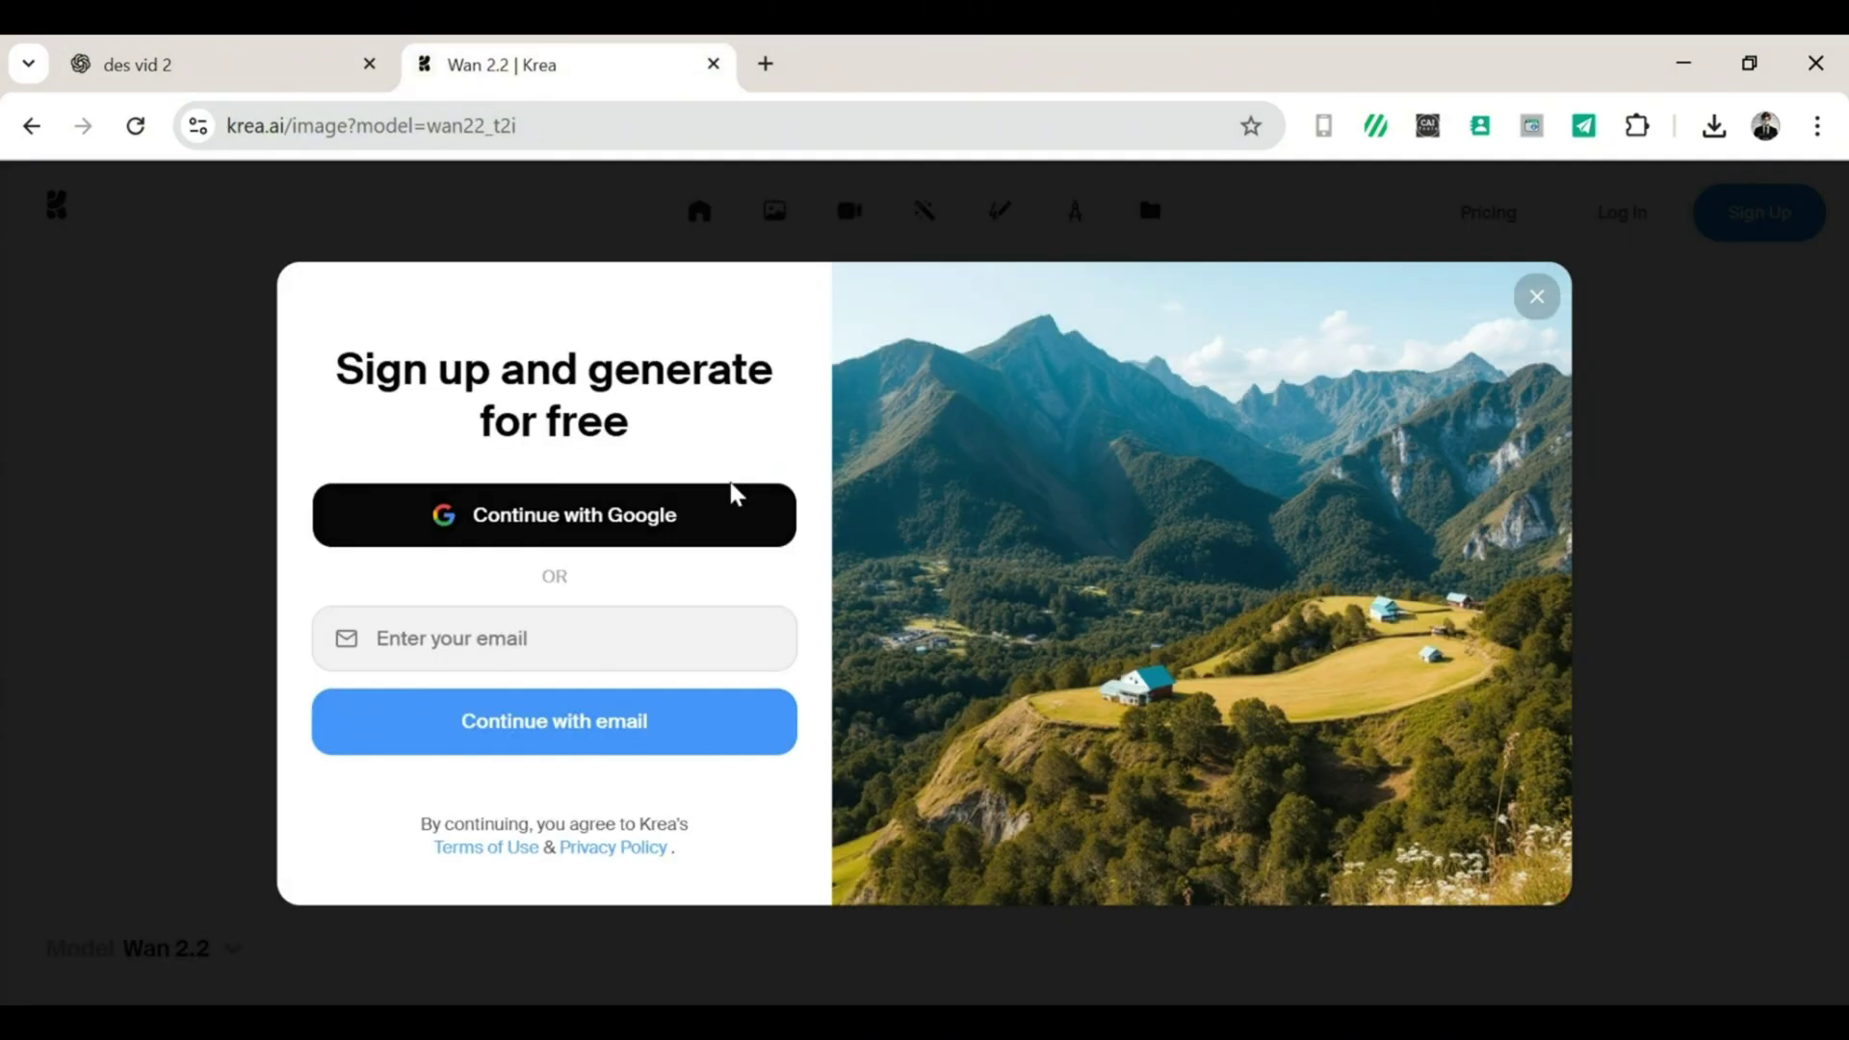
Sign up to Krea with the existing Google account and generate the images from the pasted description.
left_click(715, 518)
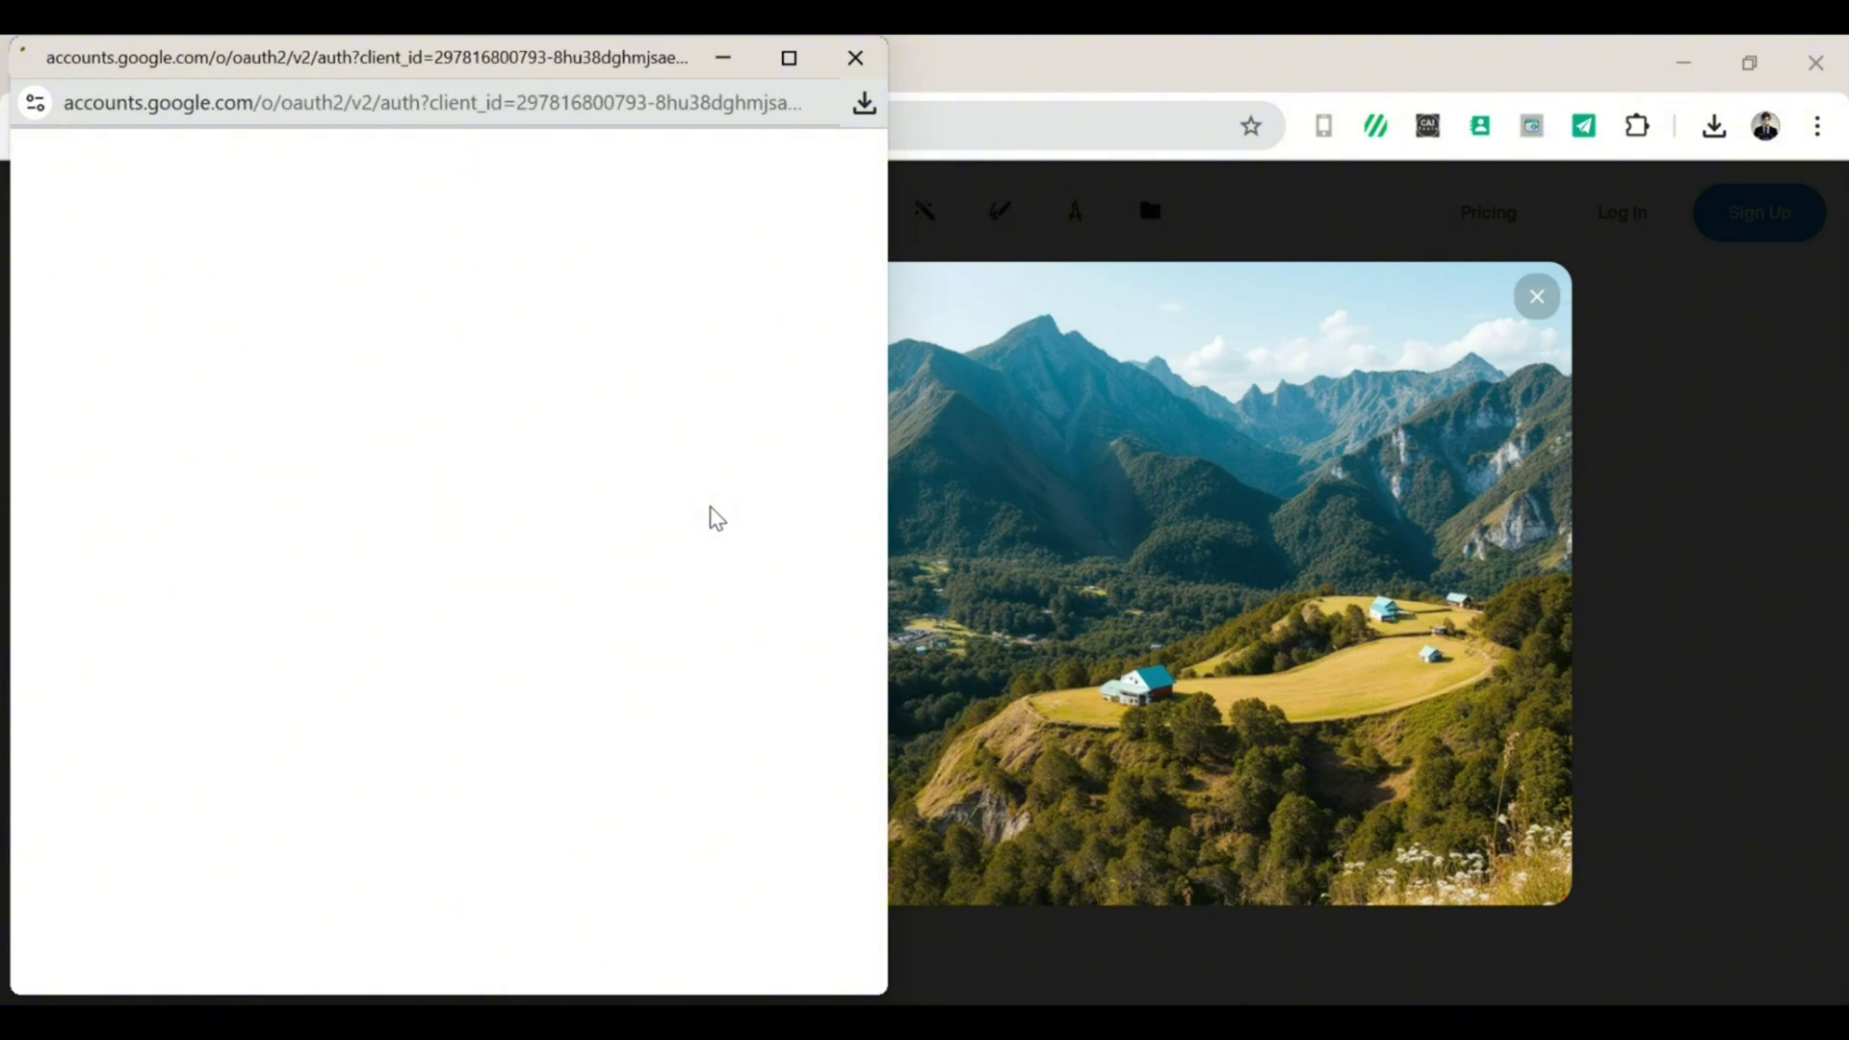
left_click(702, 294)
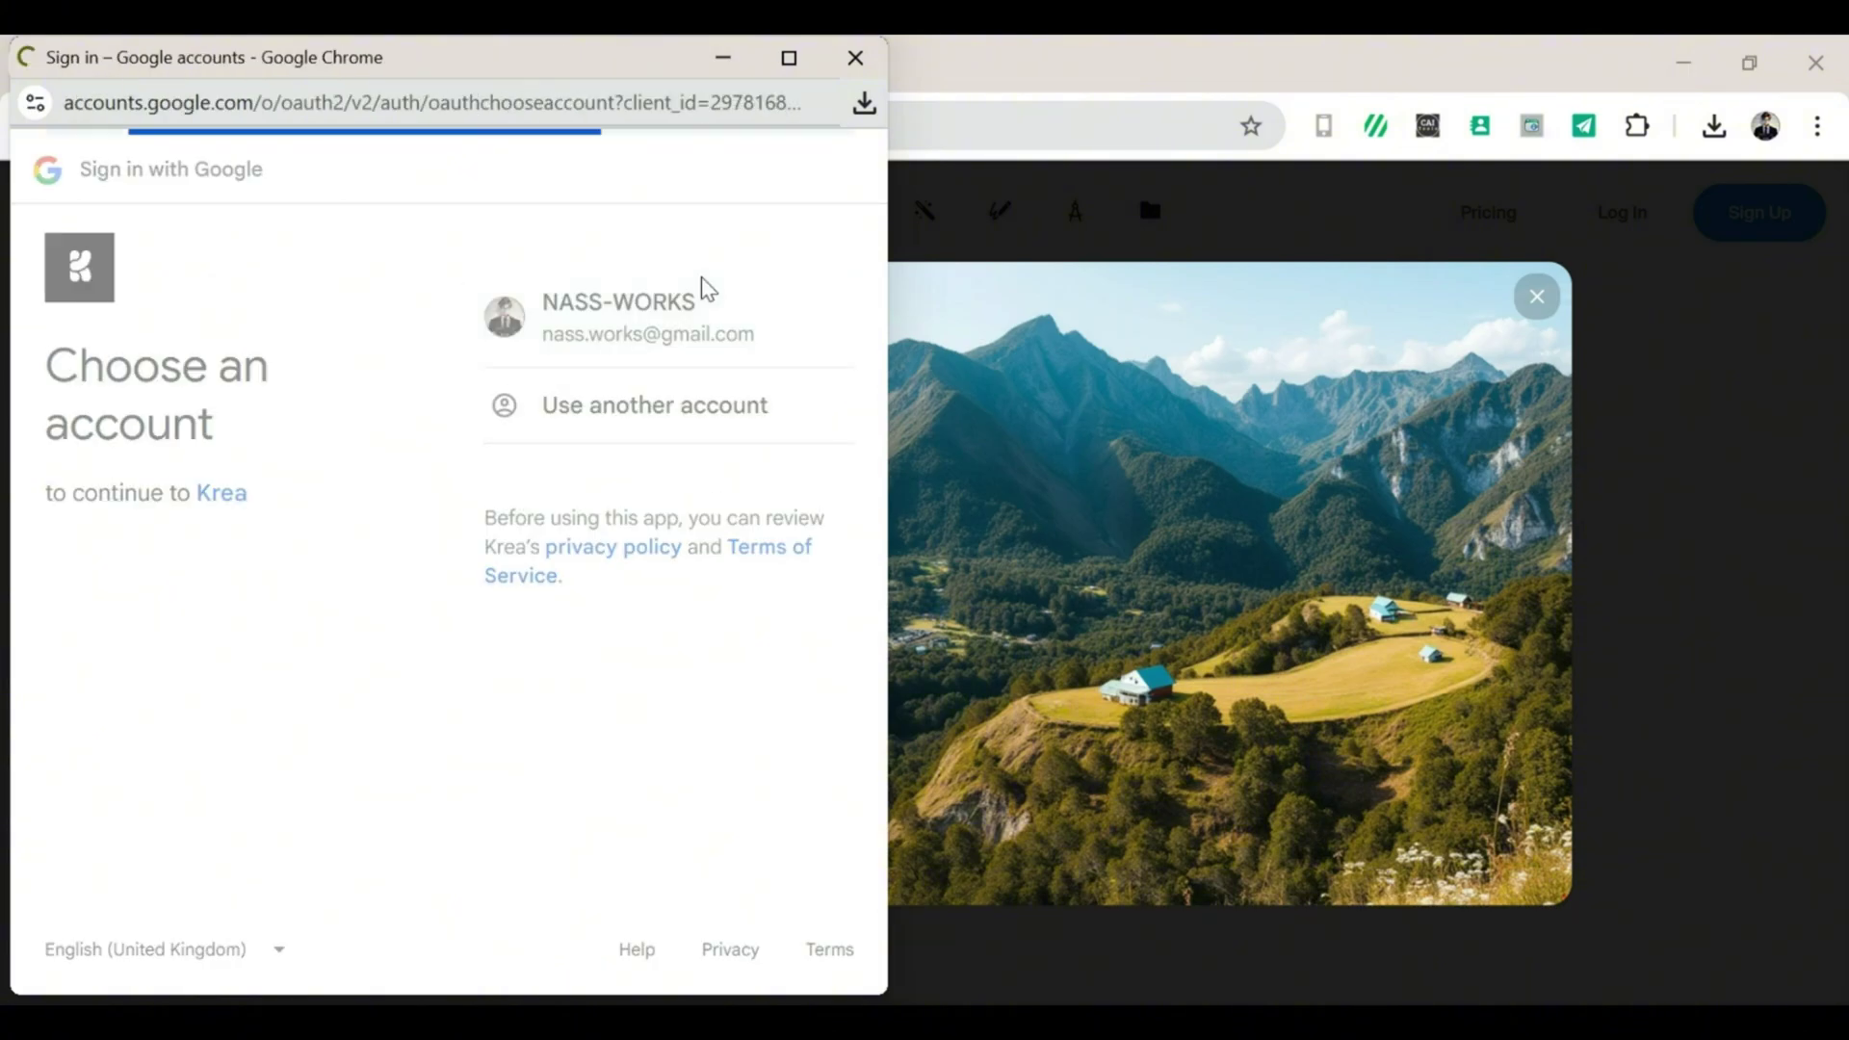
left_click(769, 950)
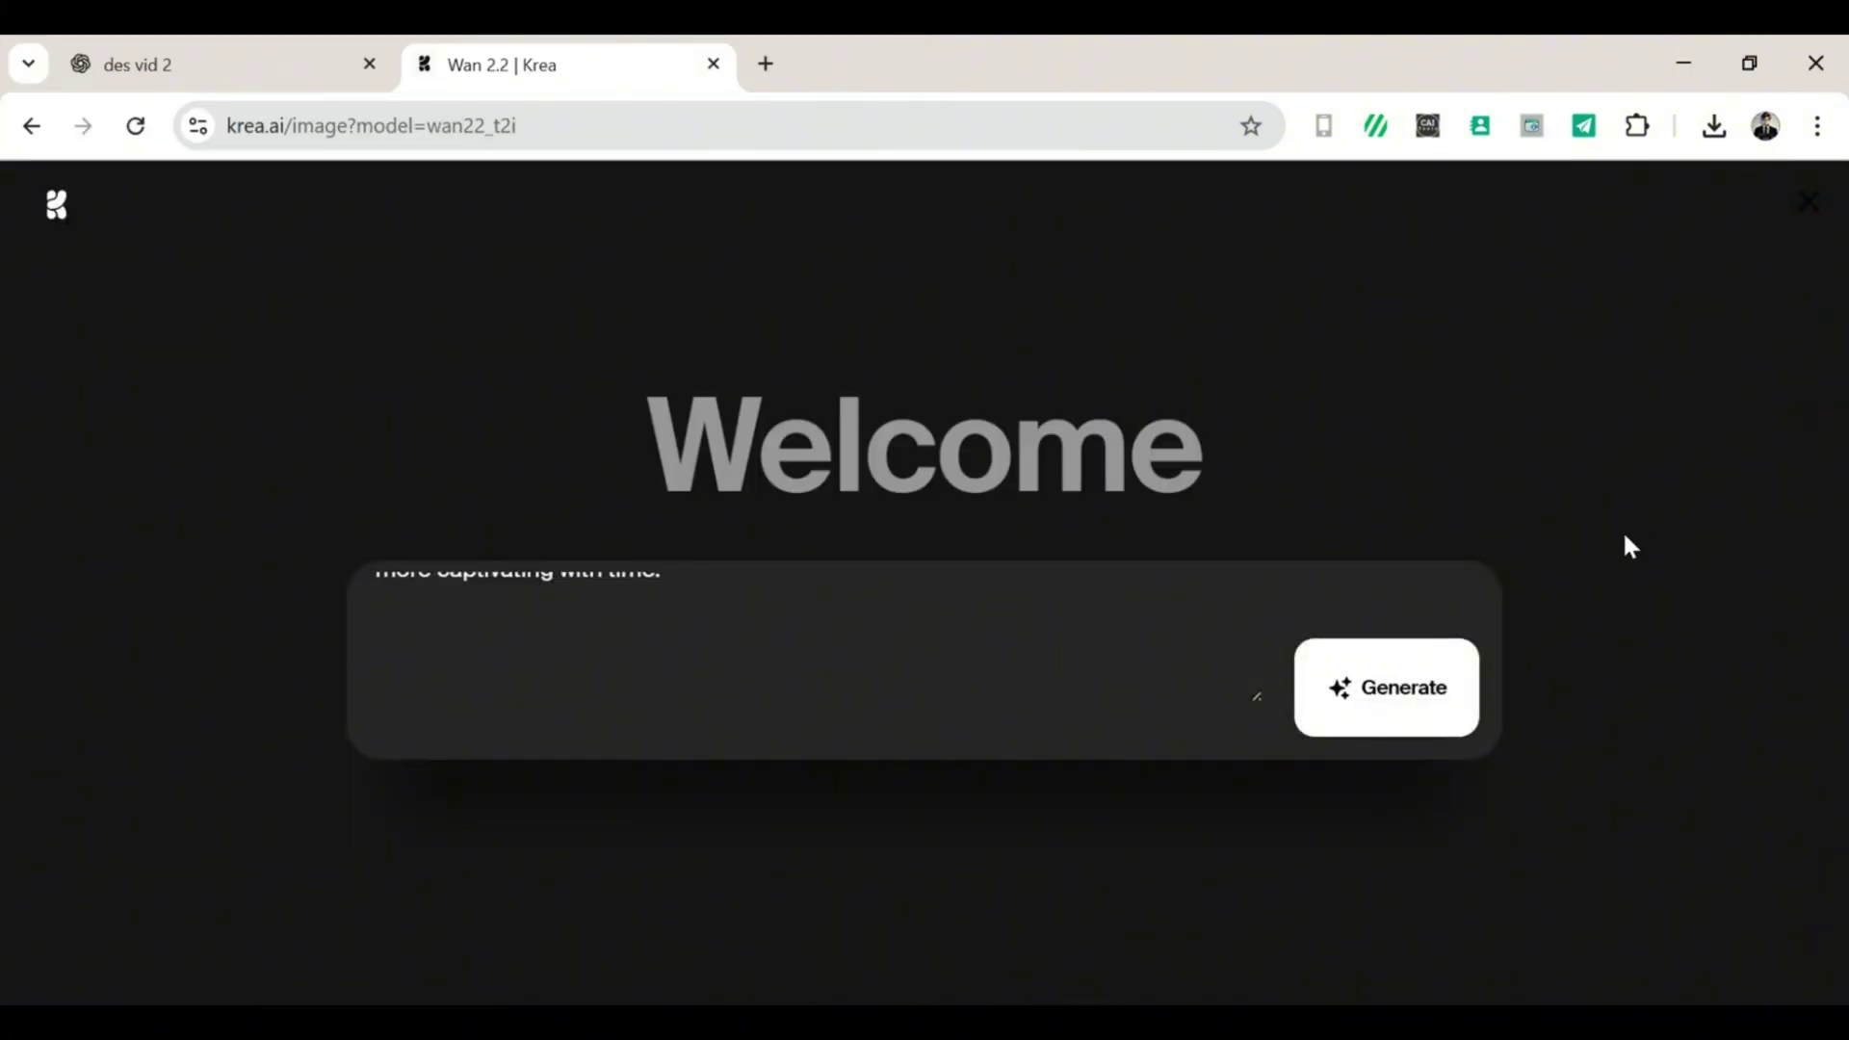
left_click(1377, 847)
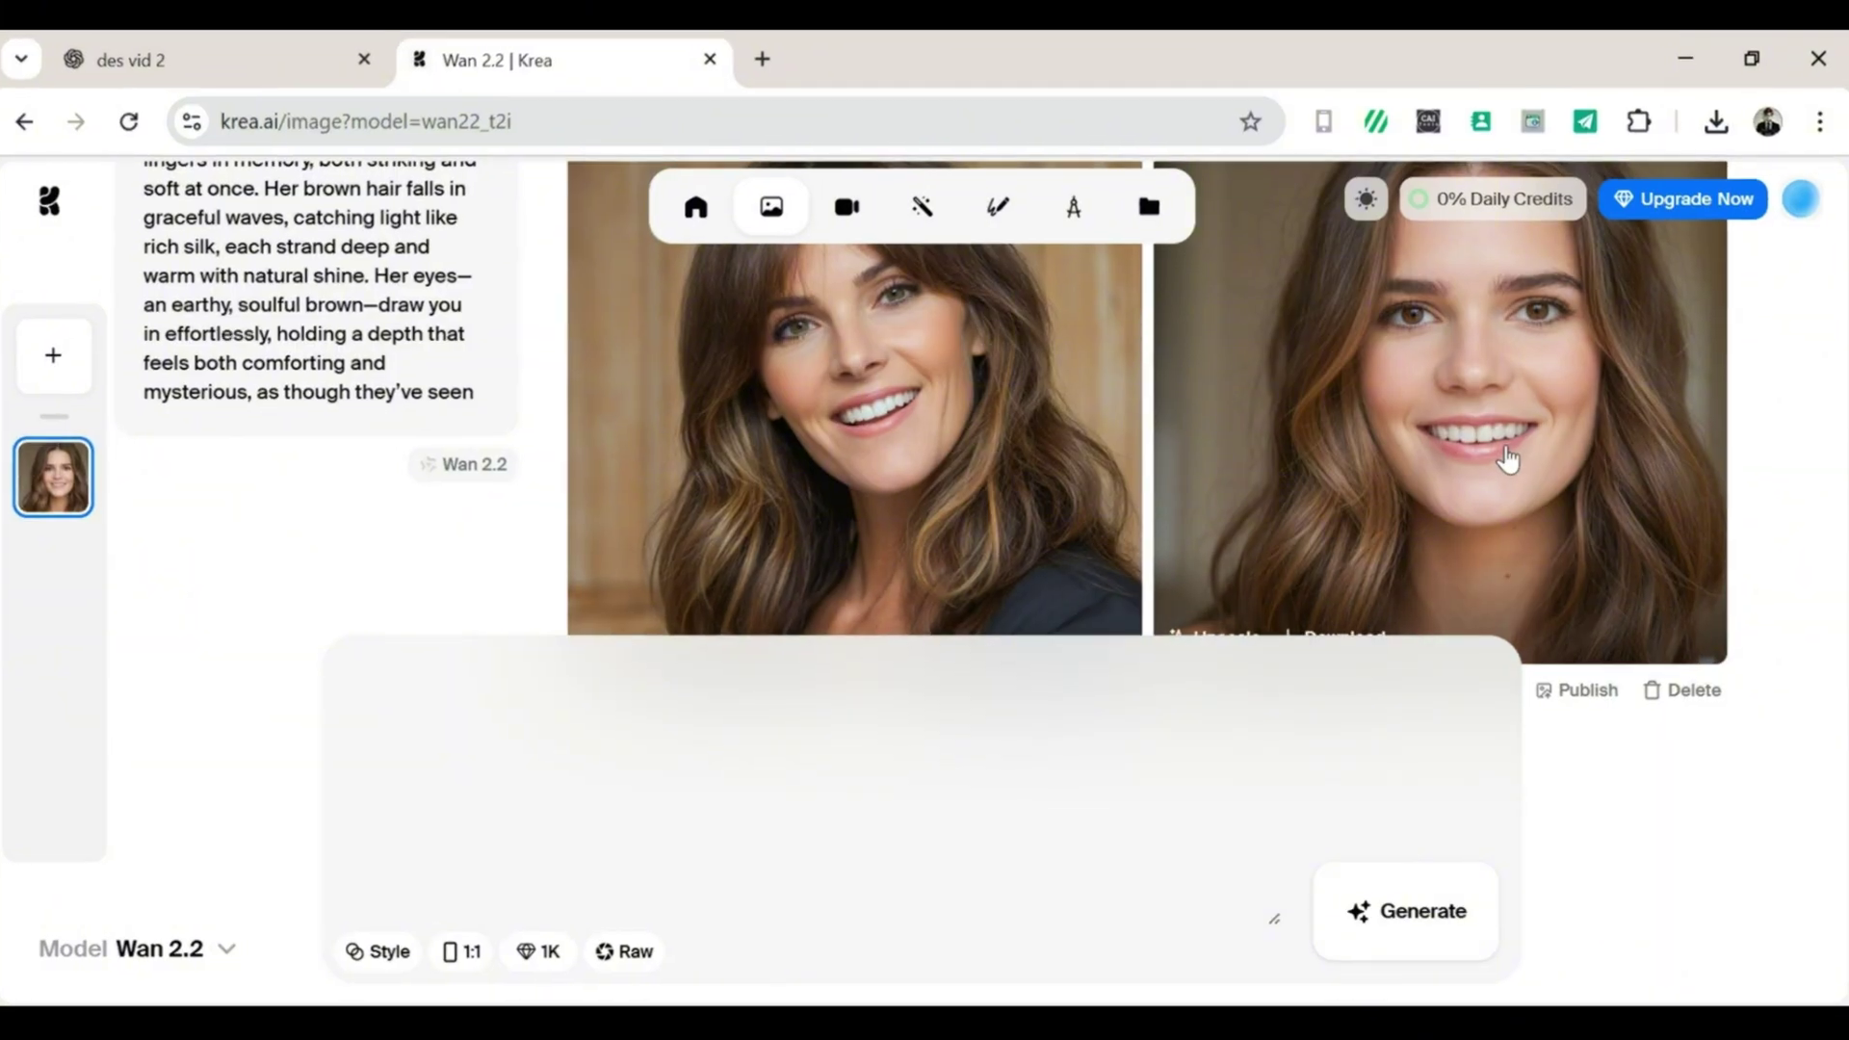
Enlarge and download the two generated portraits of the brown-haired woman.
left_click(1511, 464)
mouse_move(1122, 954)
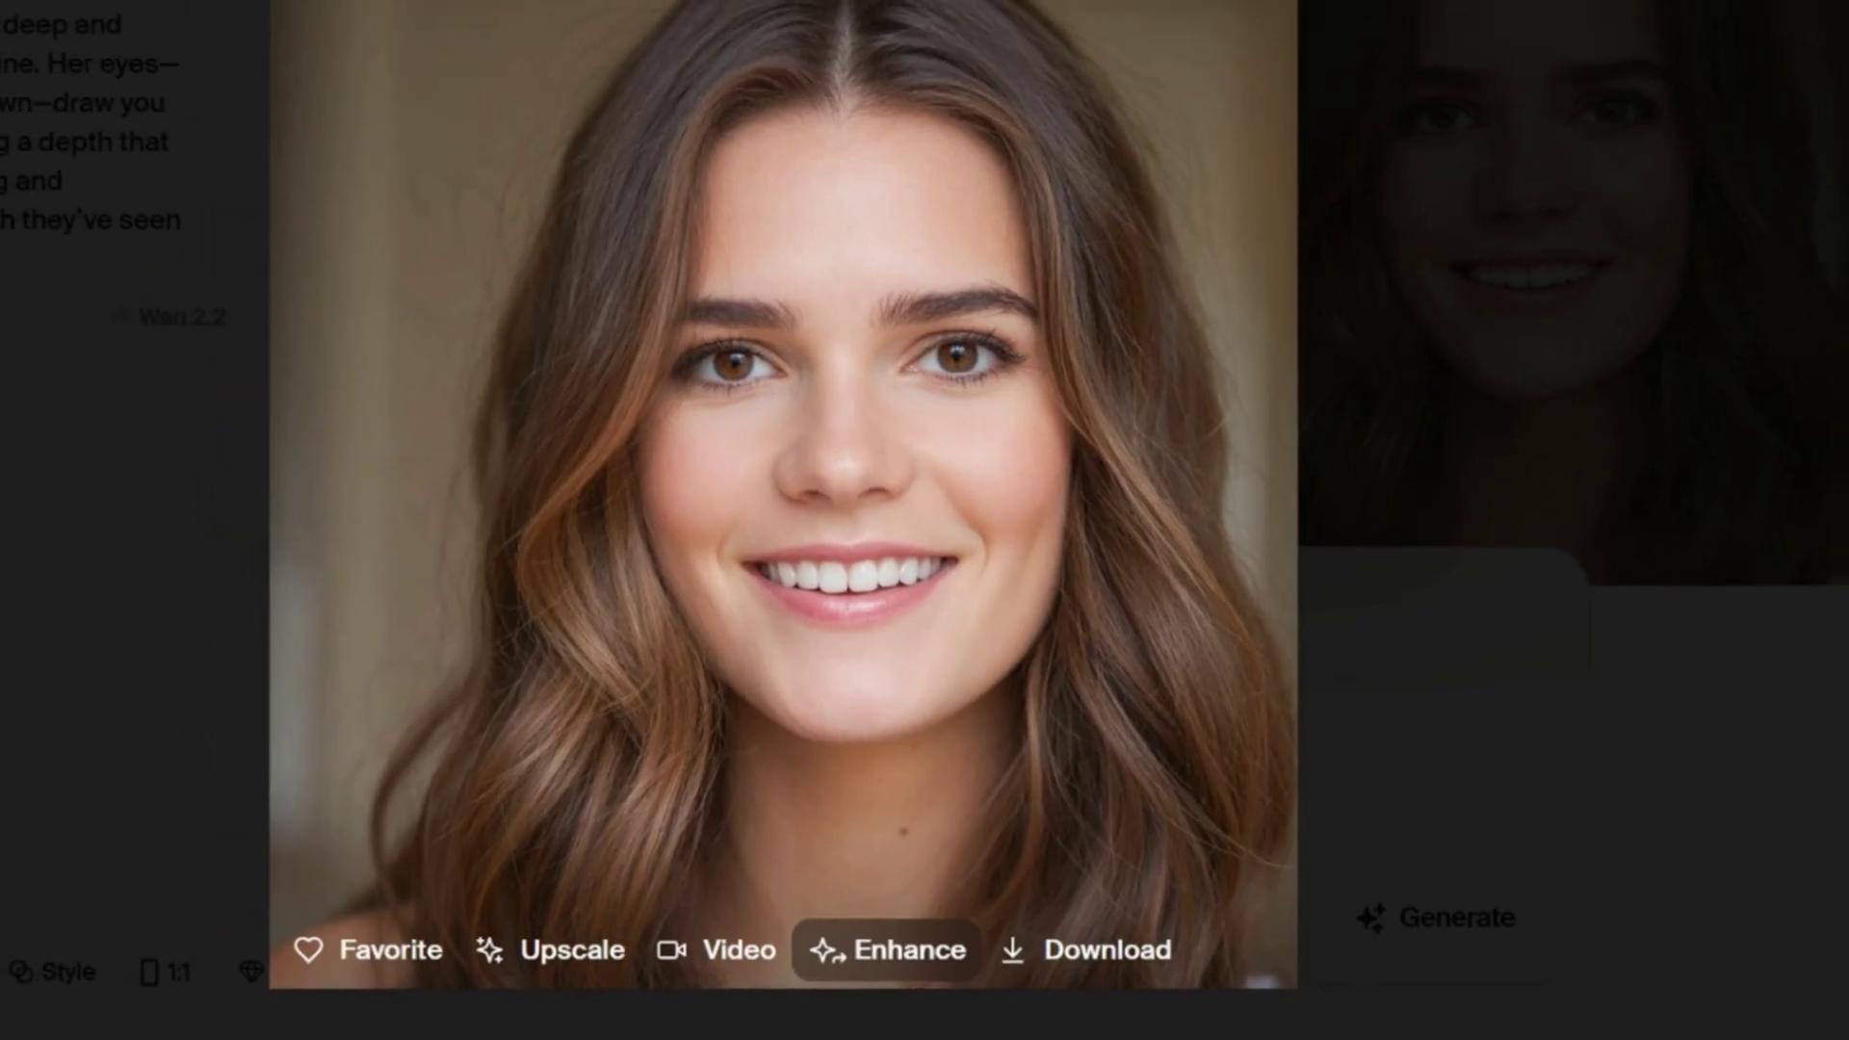
left_click(1089, 954)
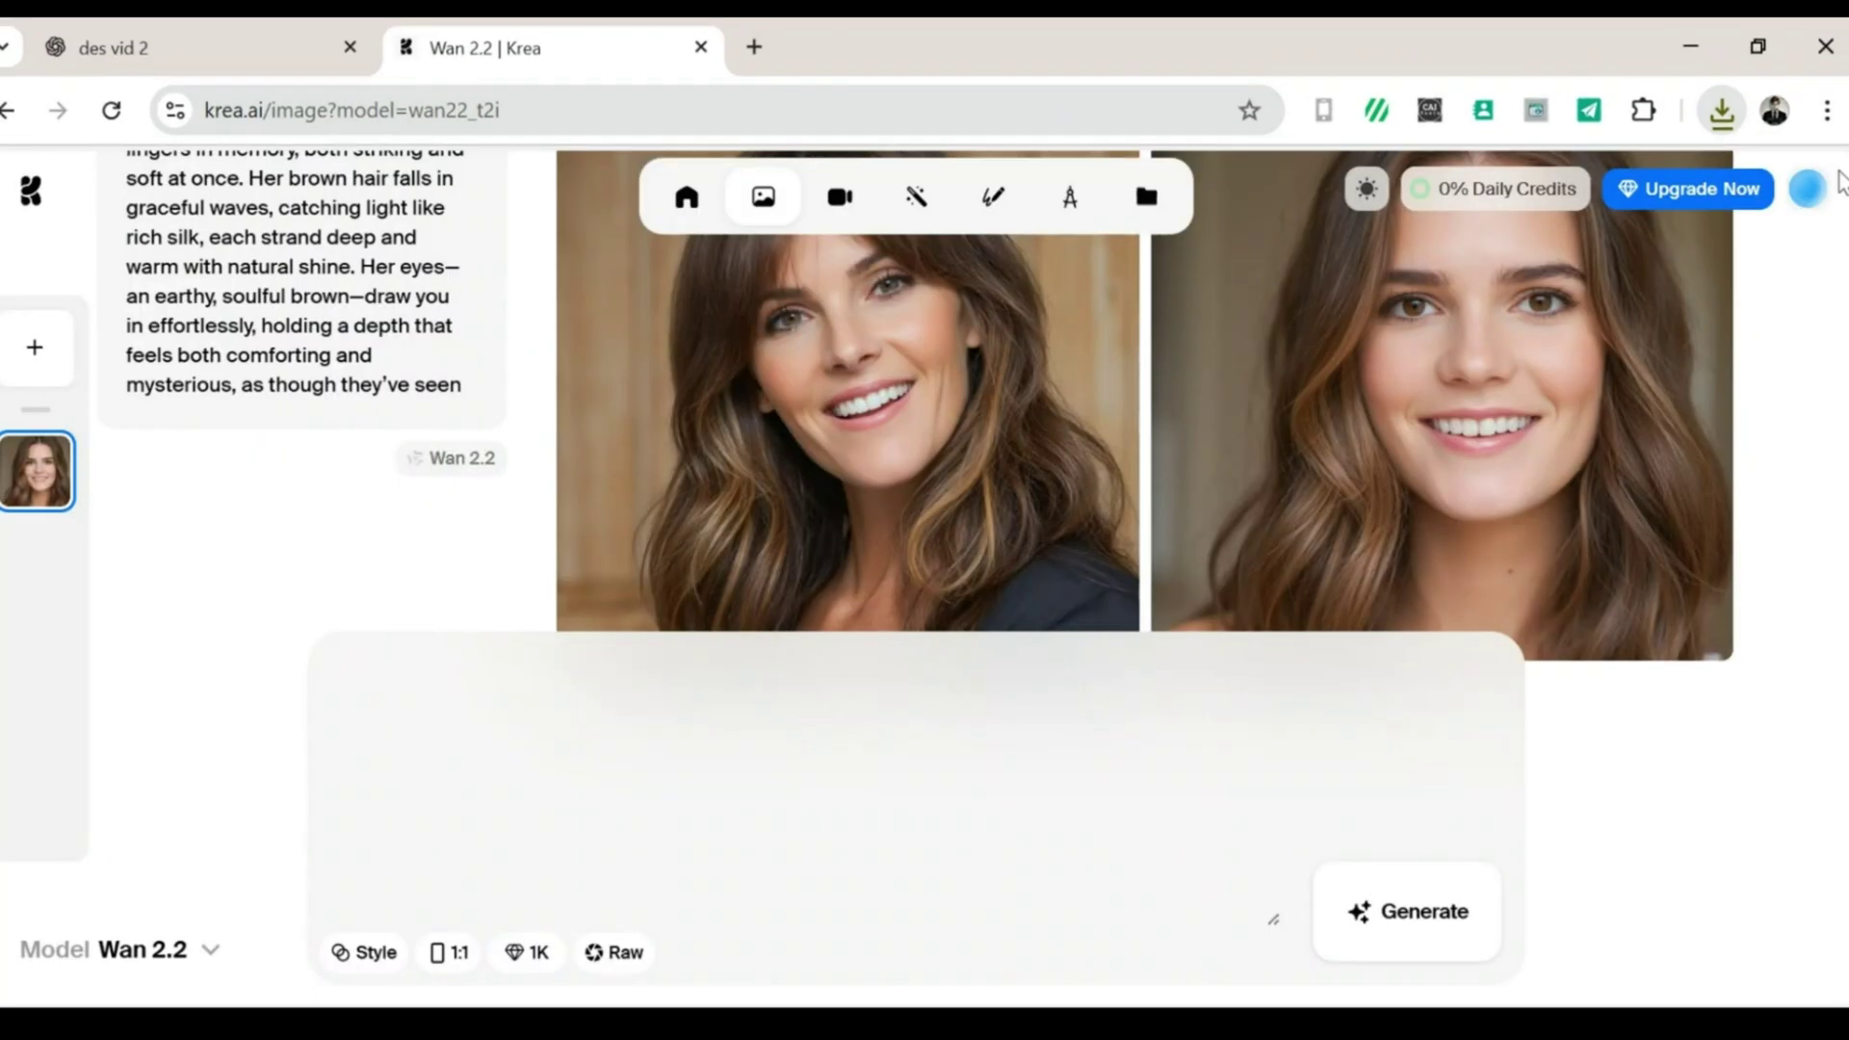
left_click(933, 413)
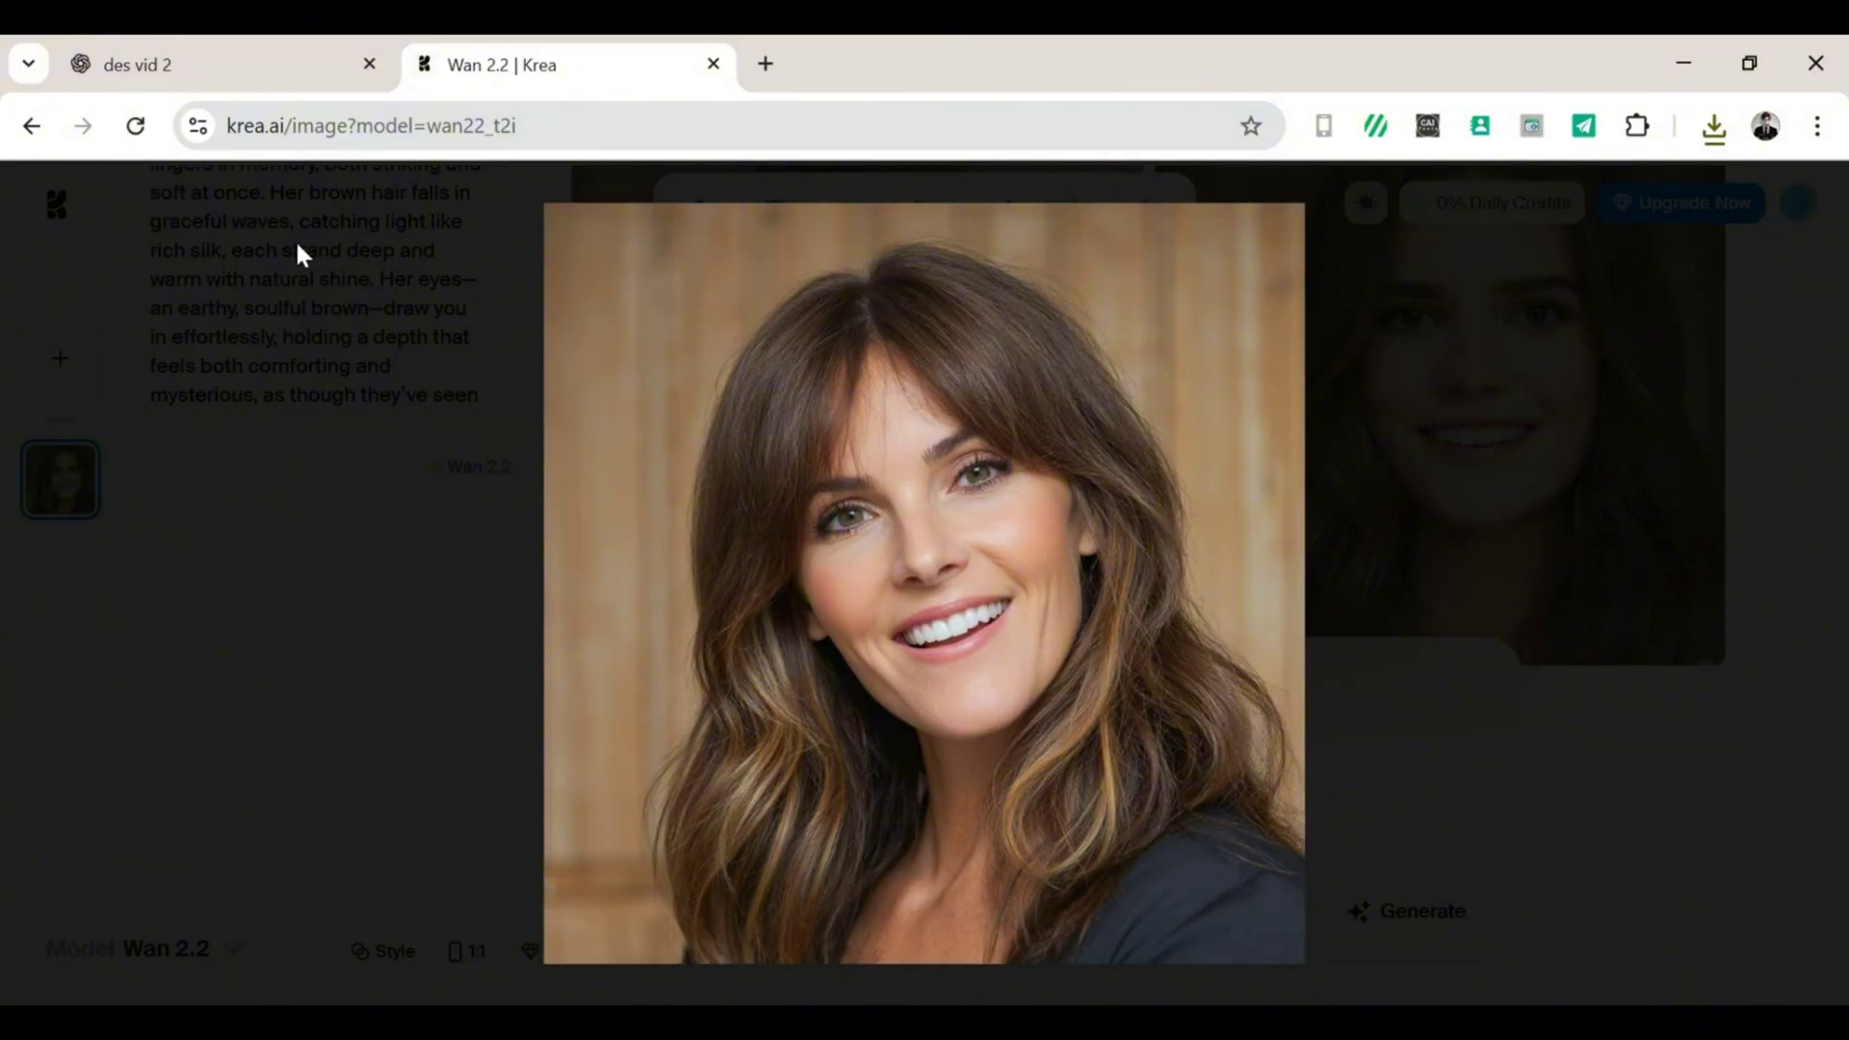
left_click(1461, 351)
Copy ChatGPT's first casual-selfie prompt, the indoor one, into Krea and generate images from it.
left_click(191, 48)
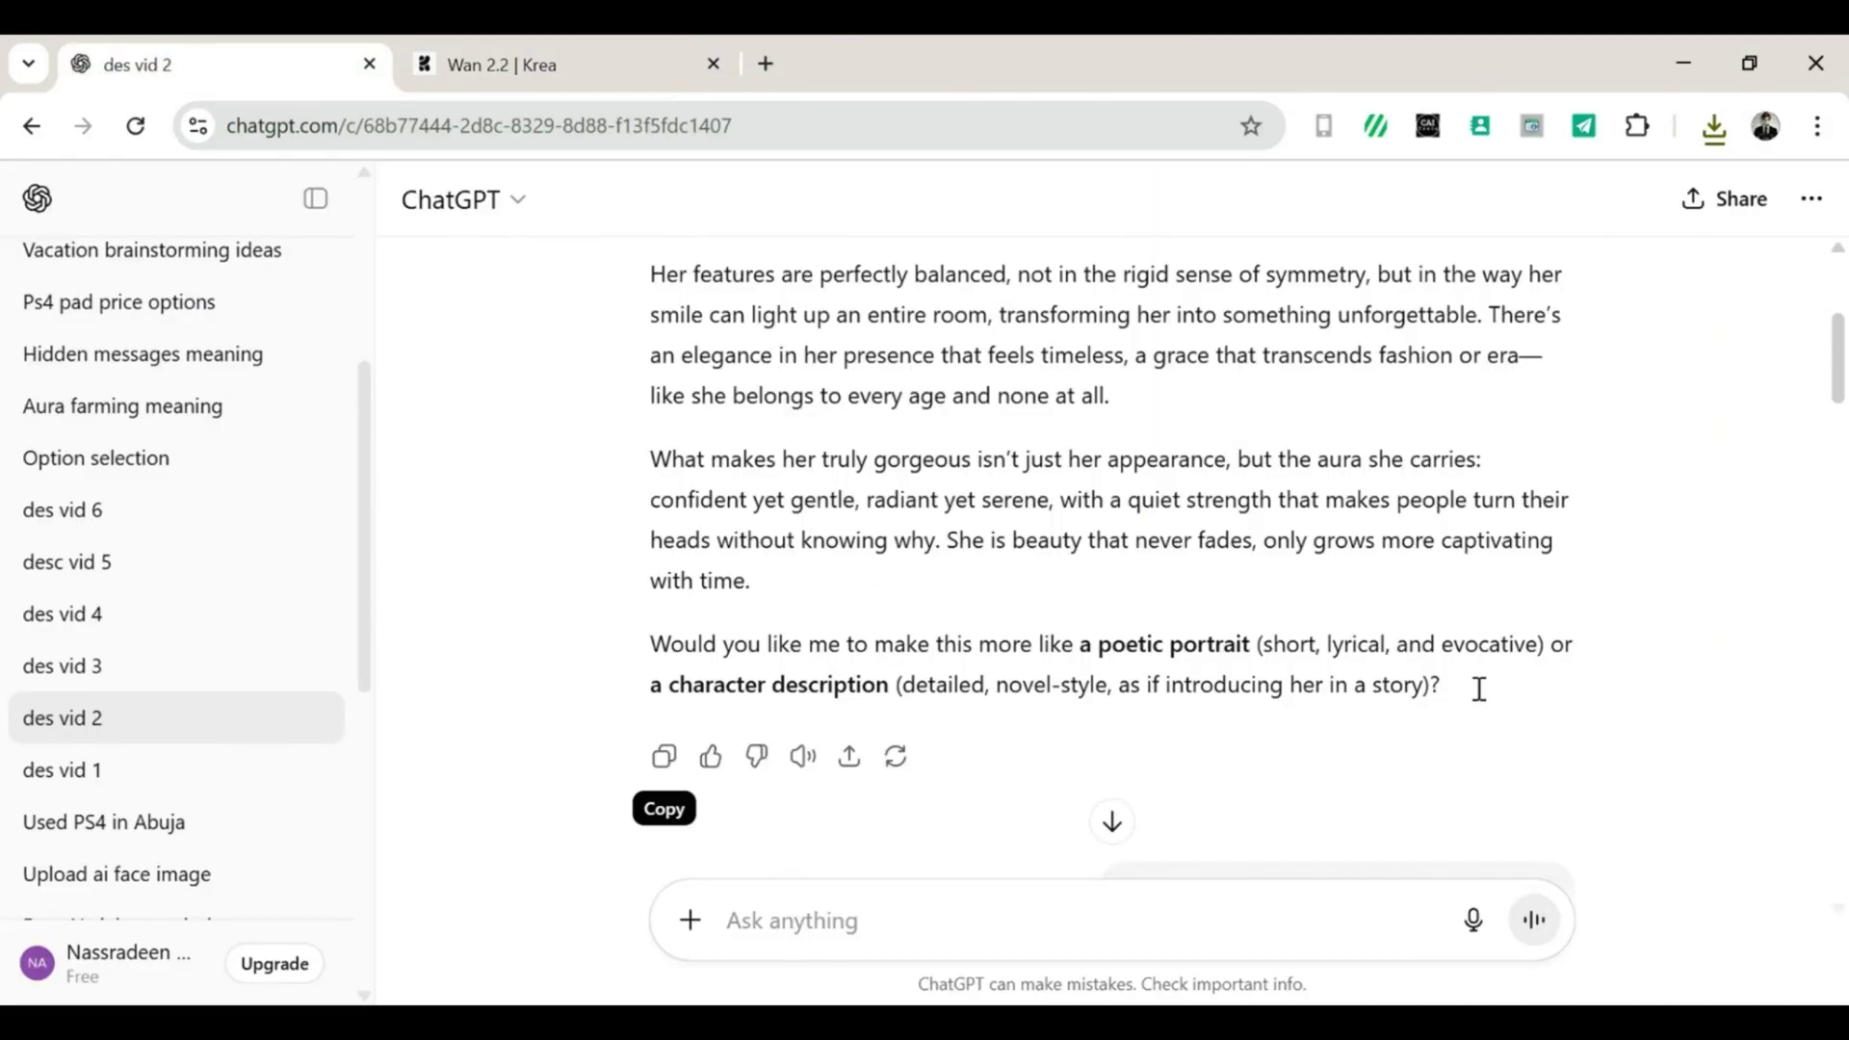
left_click_drag(1840, 376, 1840, 472)
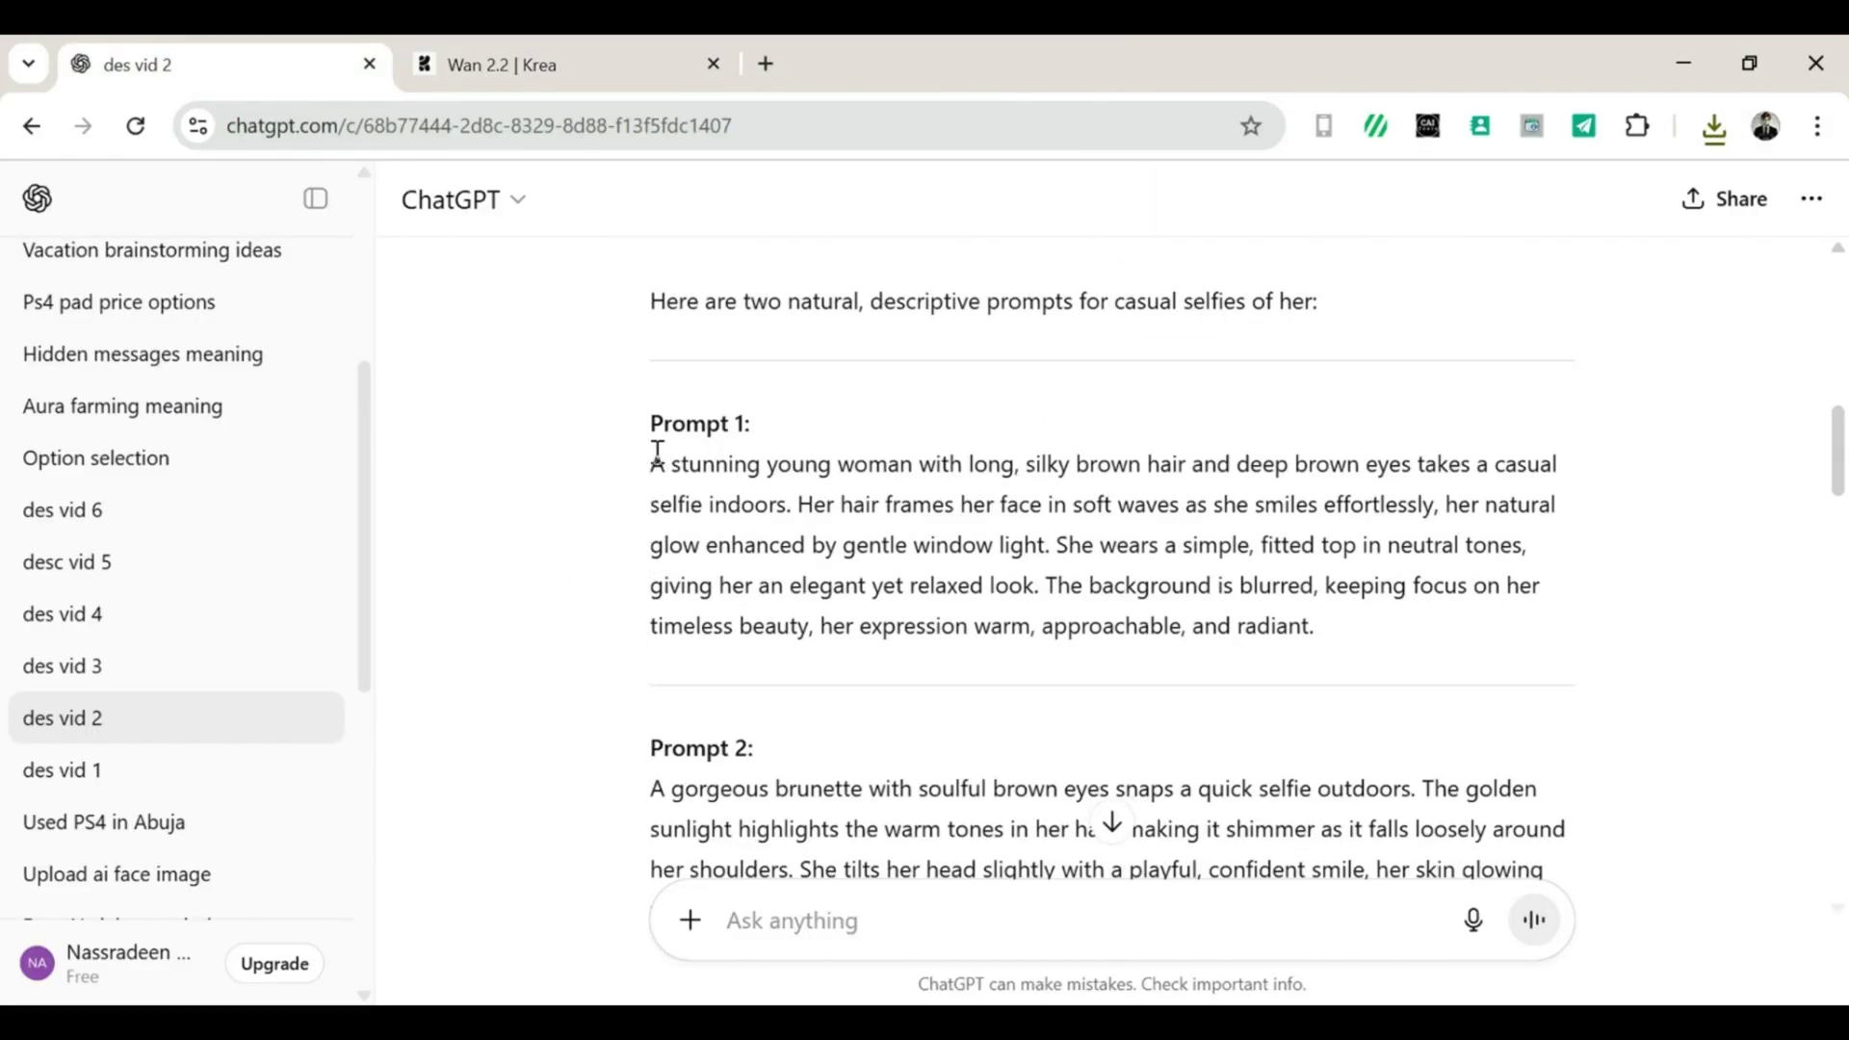
left_click_drag(652, 464, 1390, 652)
key("ctrl+c")
left_click(734, 50)
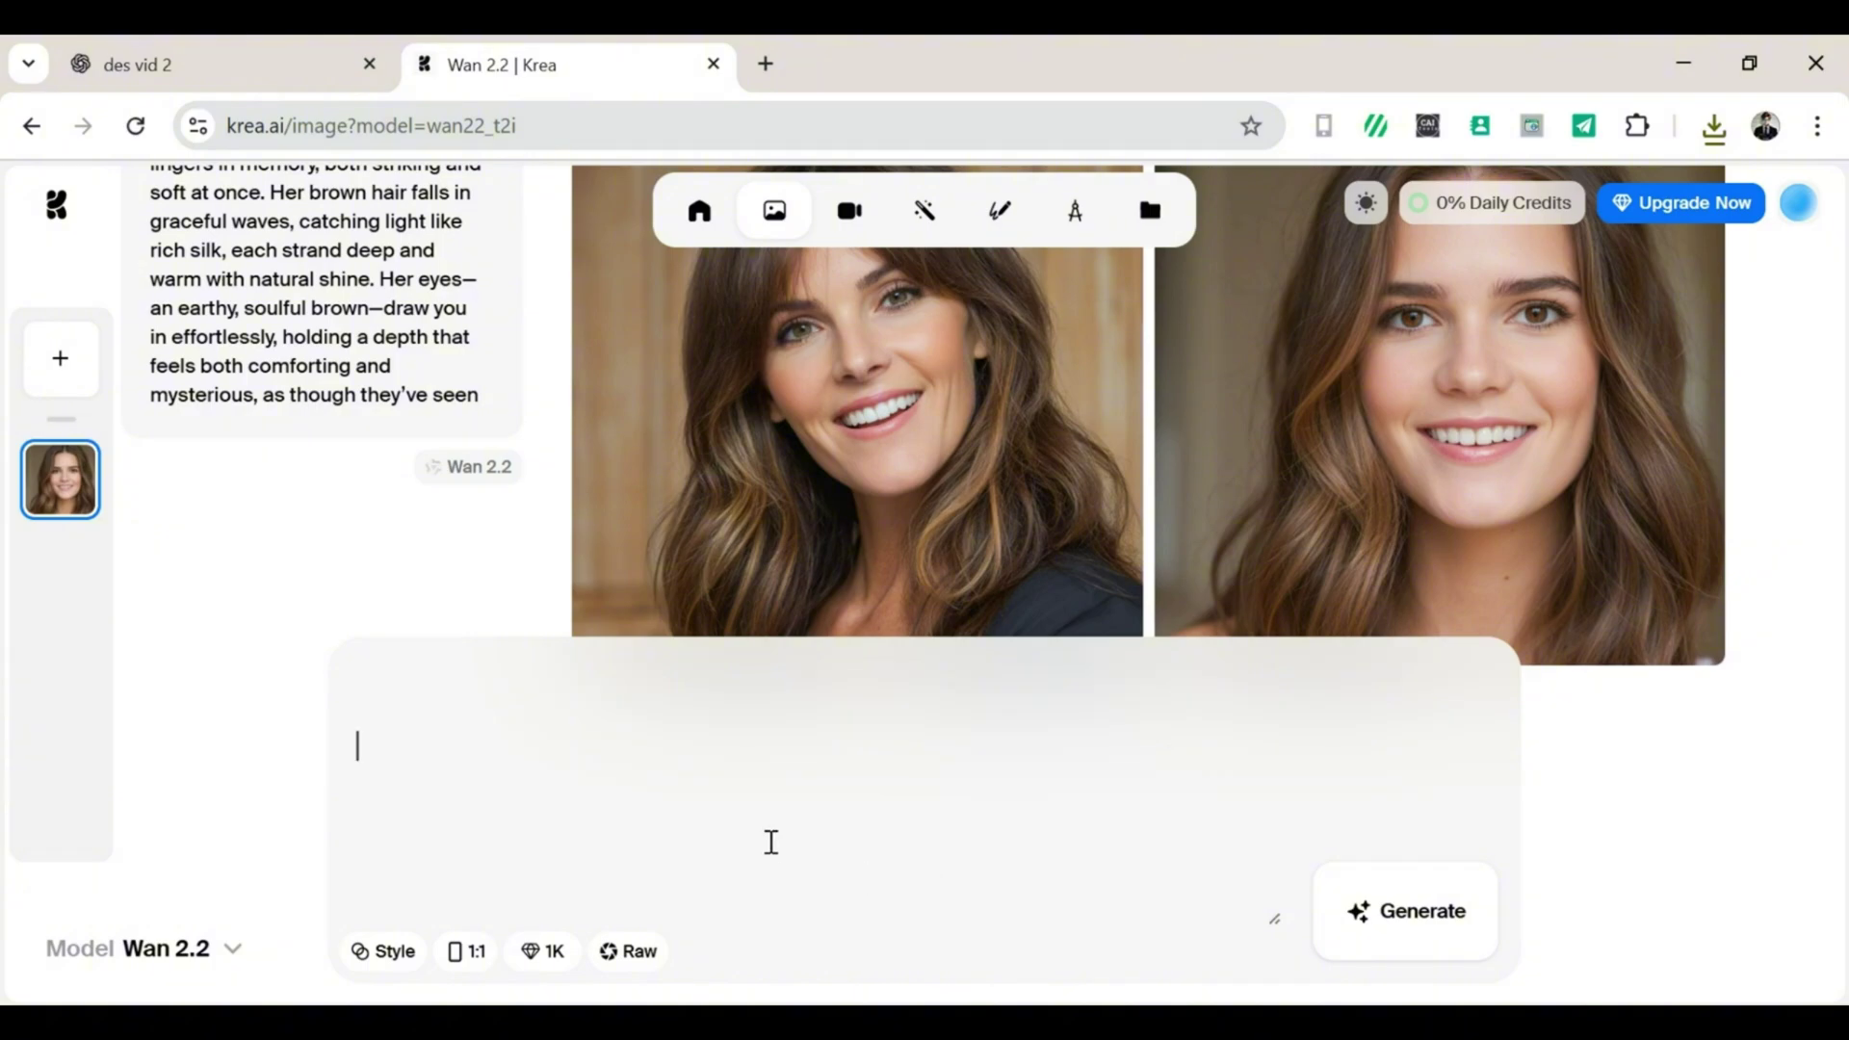
key("ctrl+v")
left_click(1408, 953)
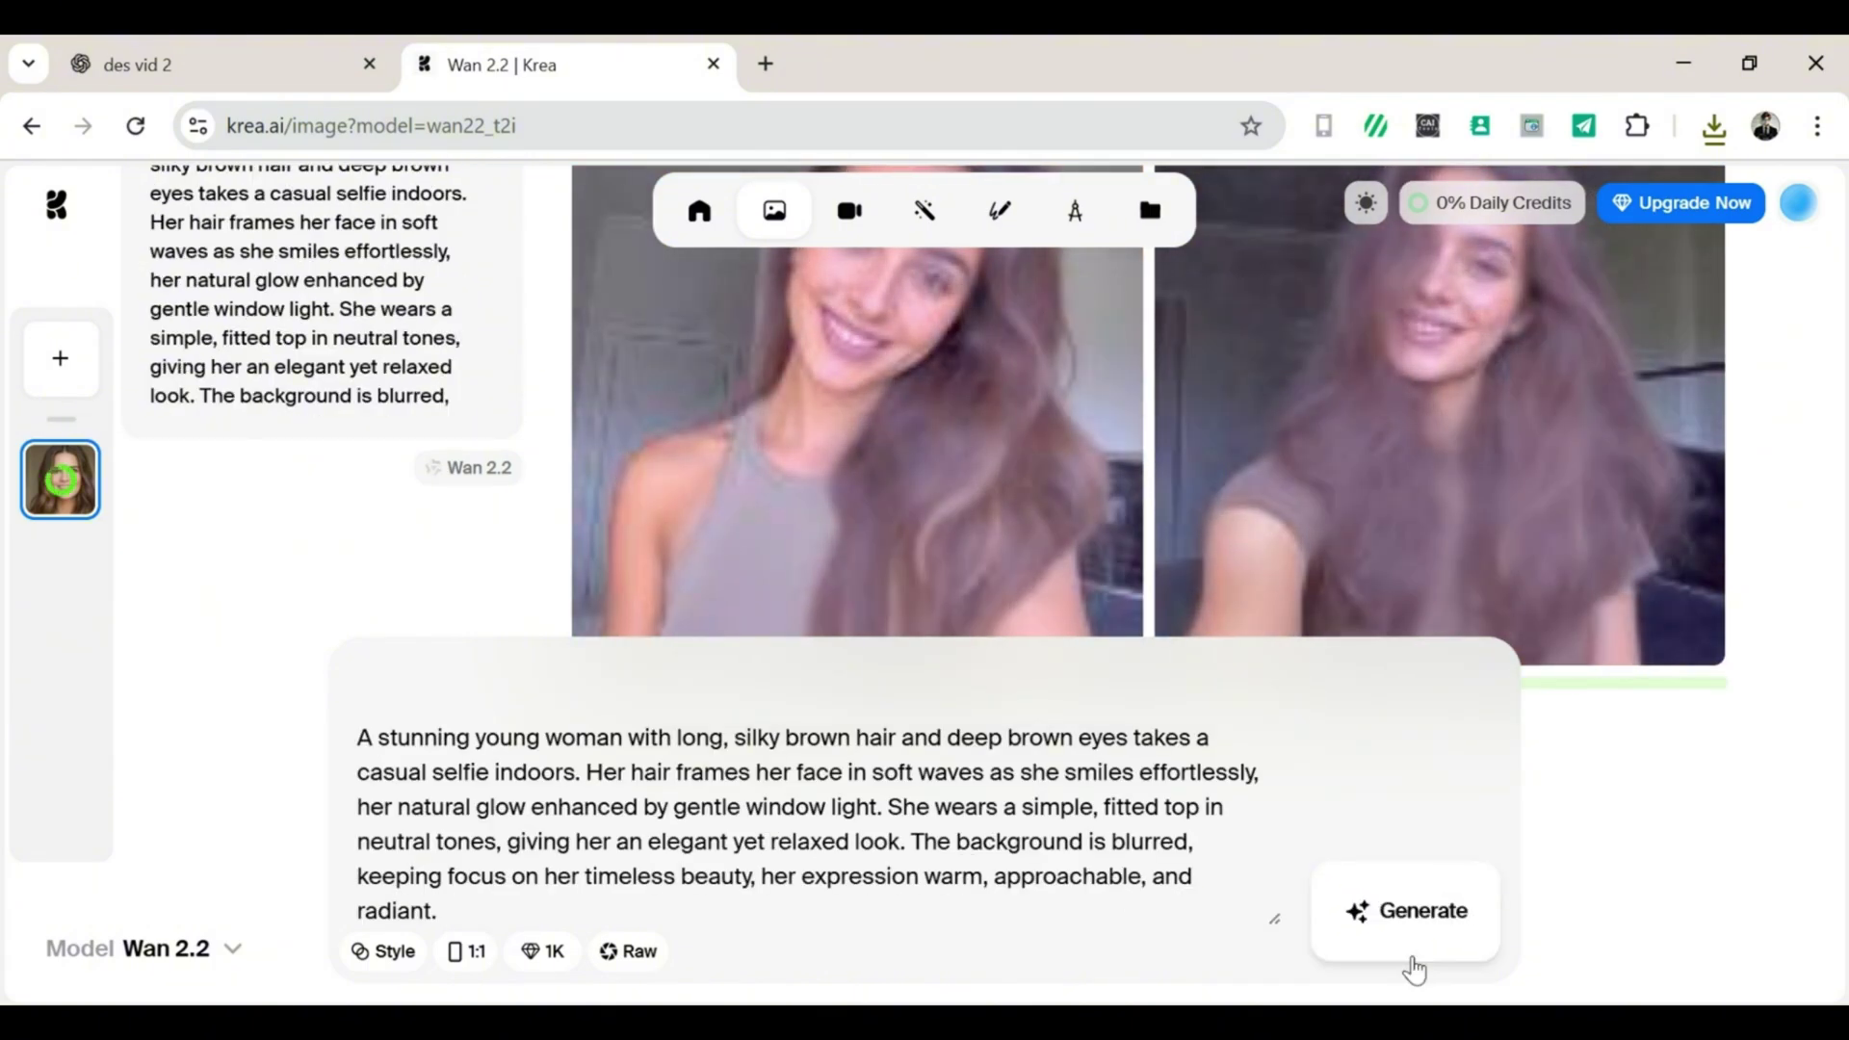
Download the generated selfie of the woman in the brown T-shirt and enlarge the one in the sleeveless top.
left_click(1237, 338)
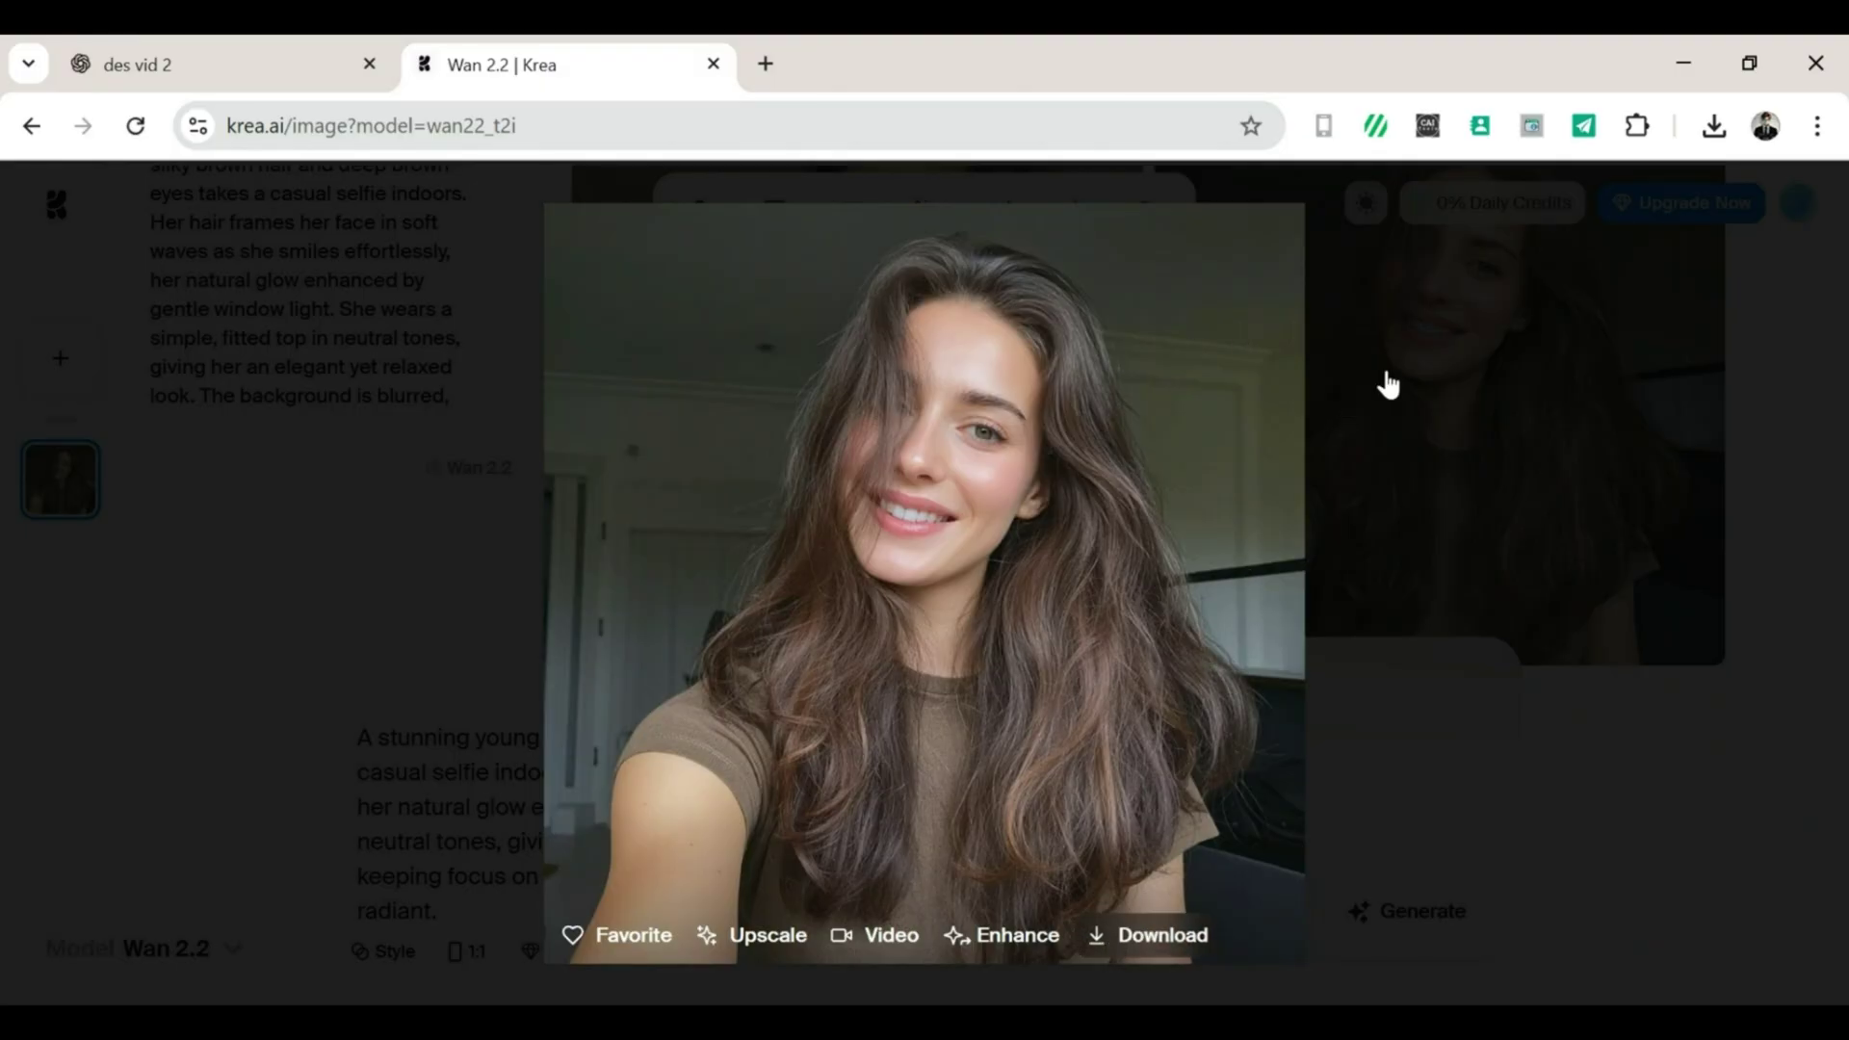
left_click(471, 390)
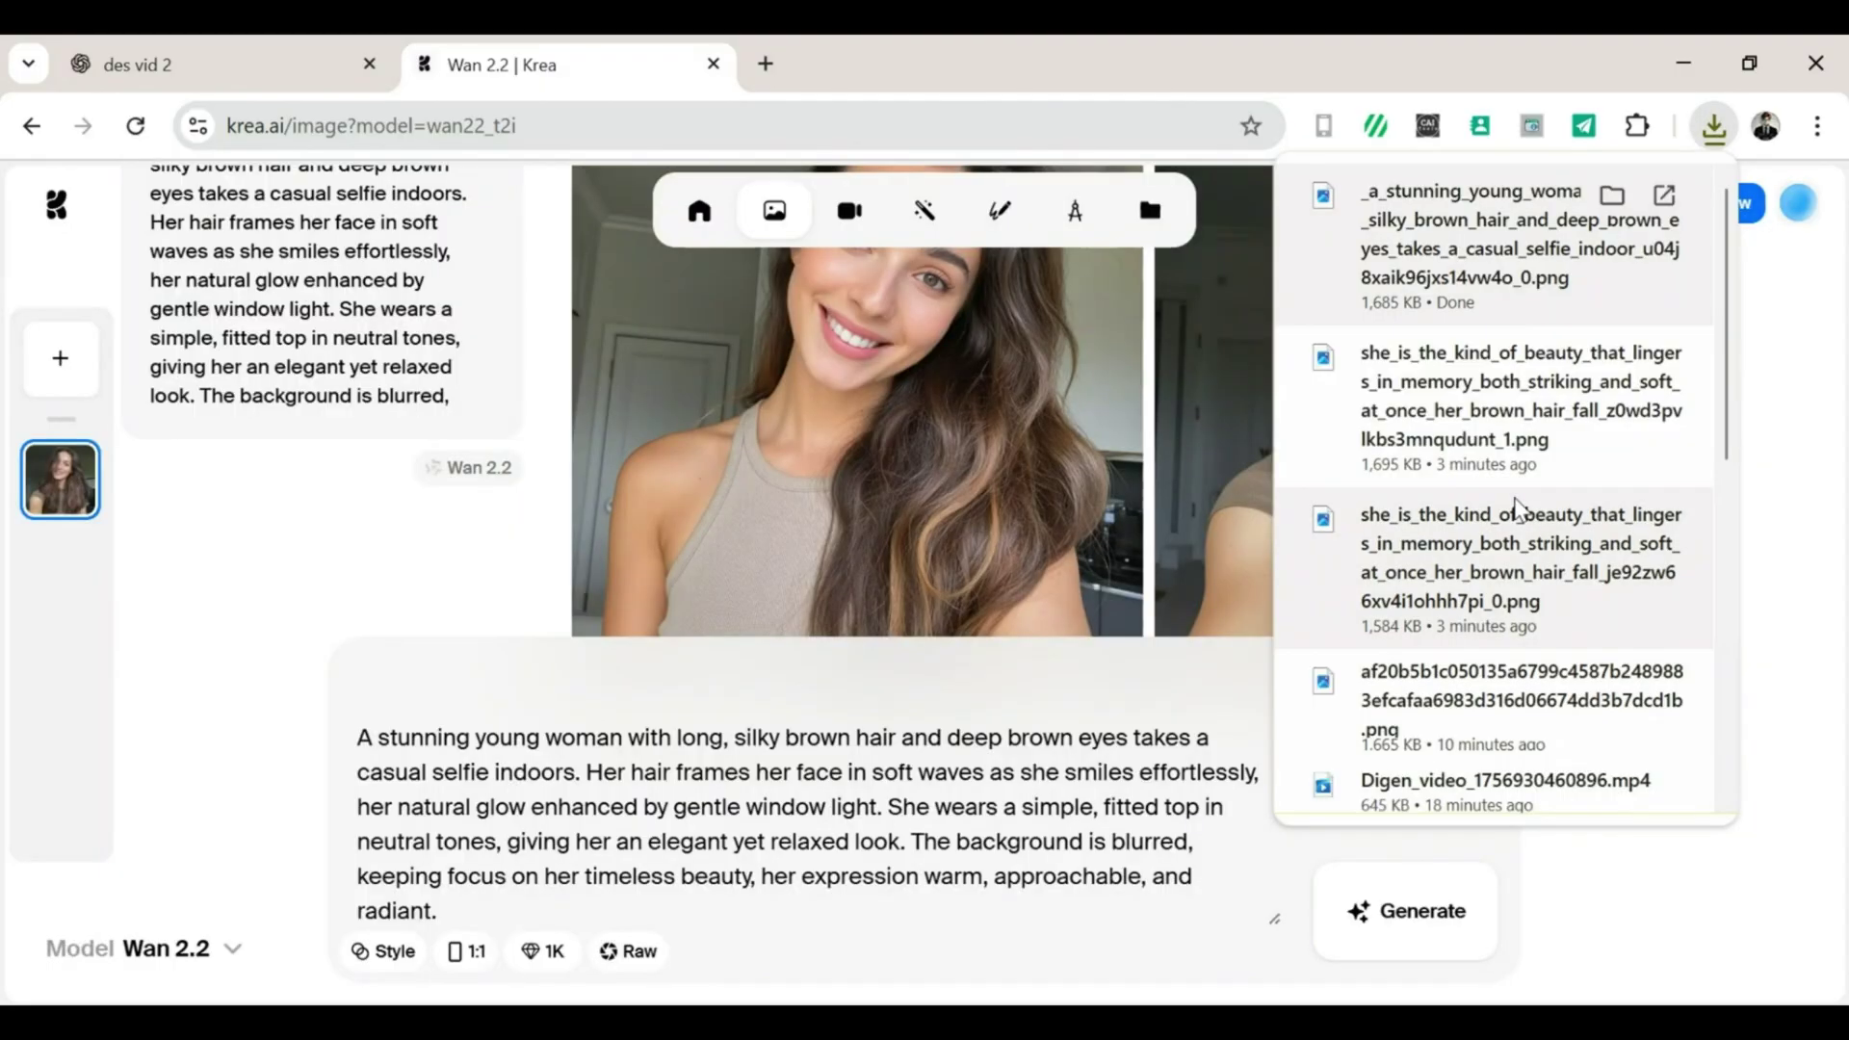
left_click(1036, 424)
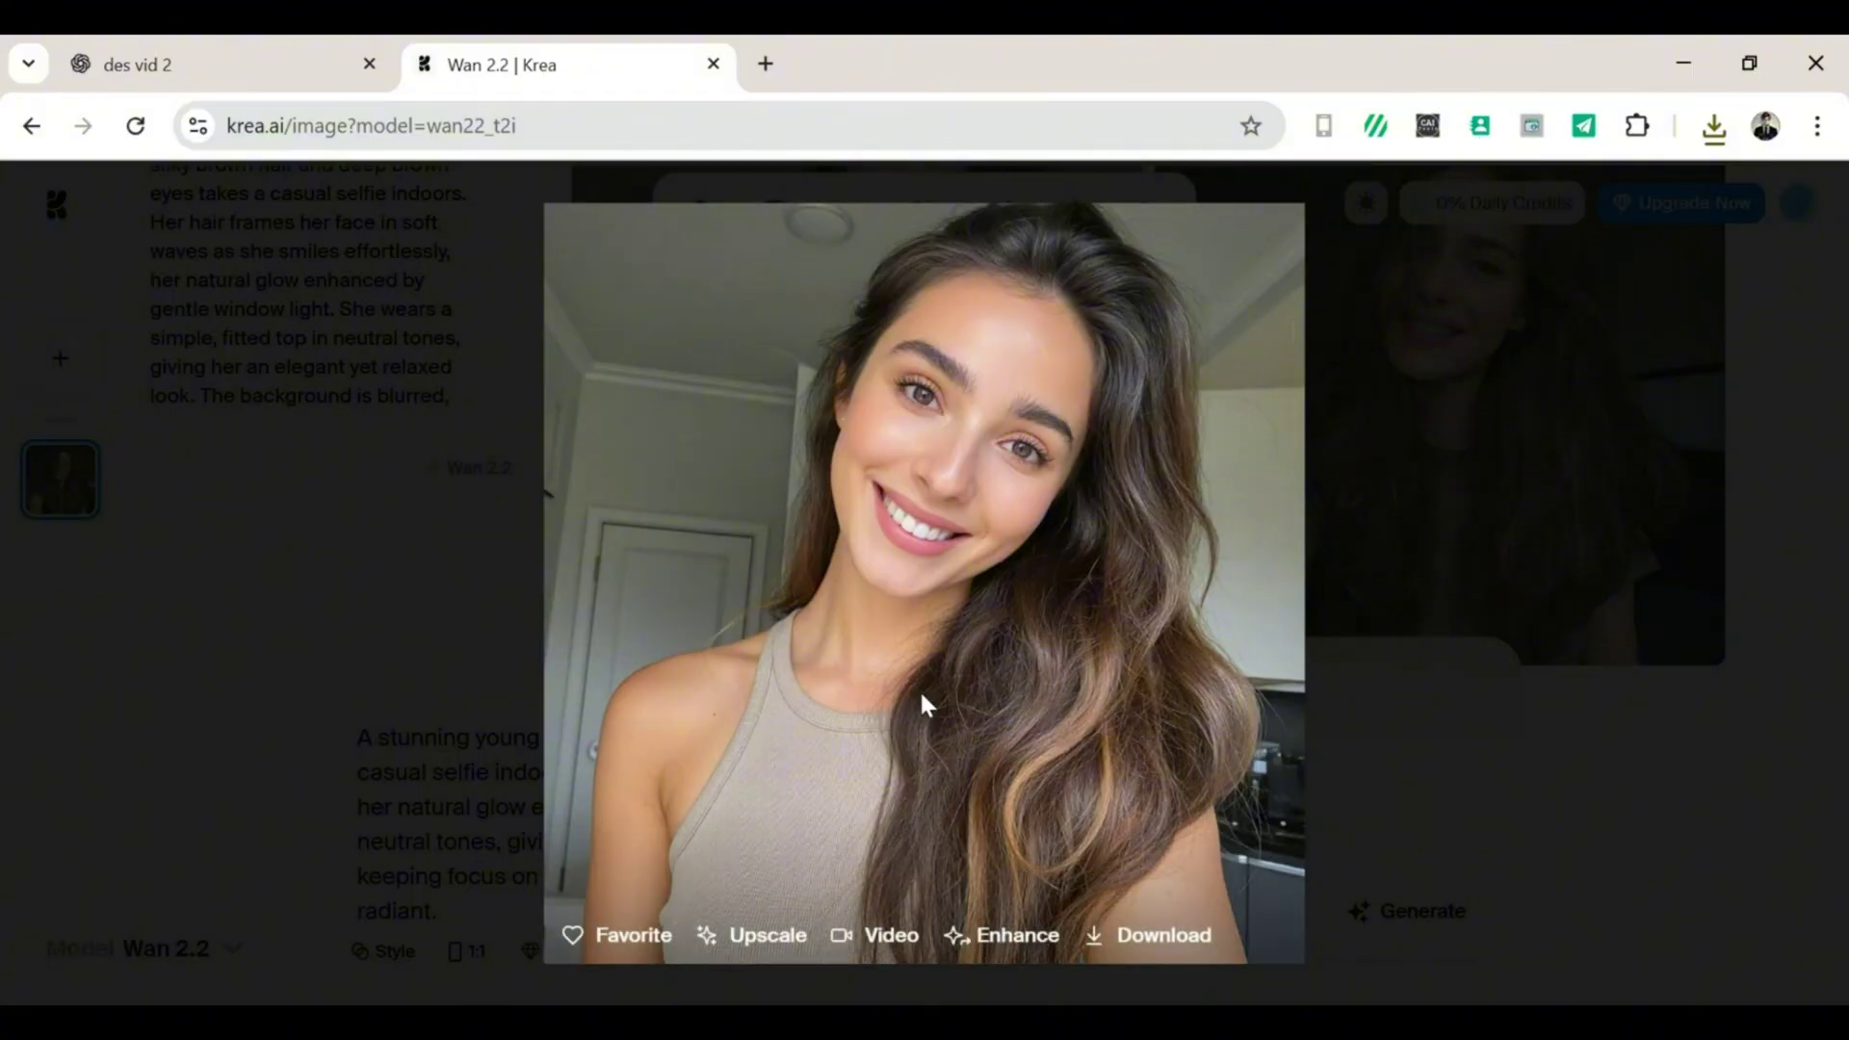
left_click(183, 224)
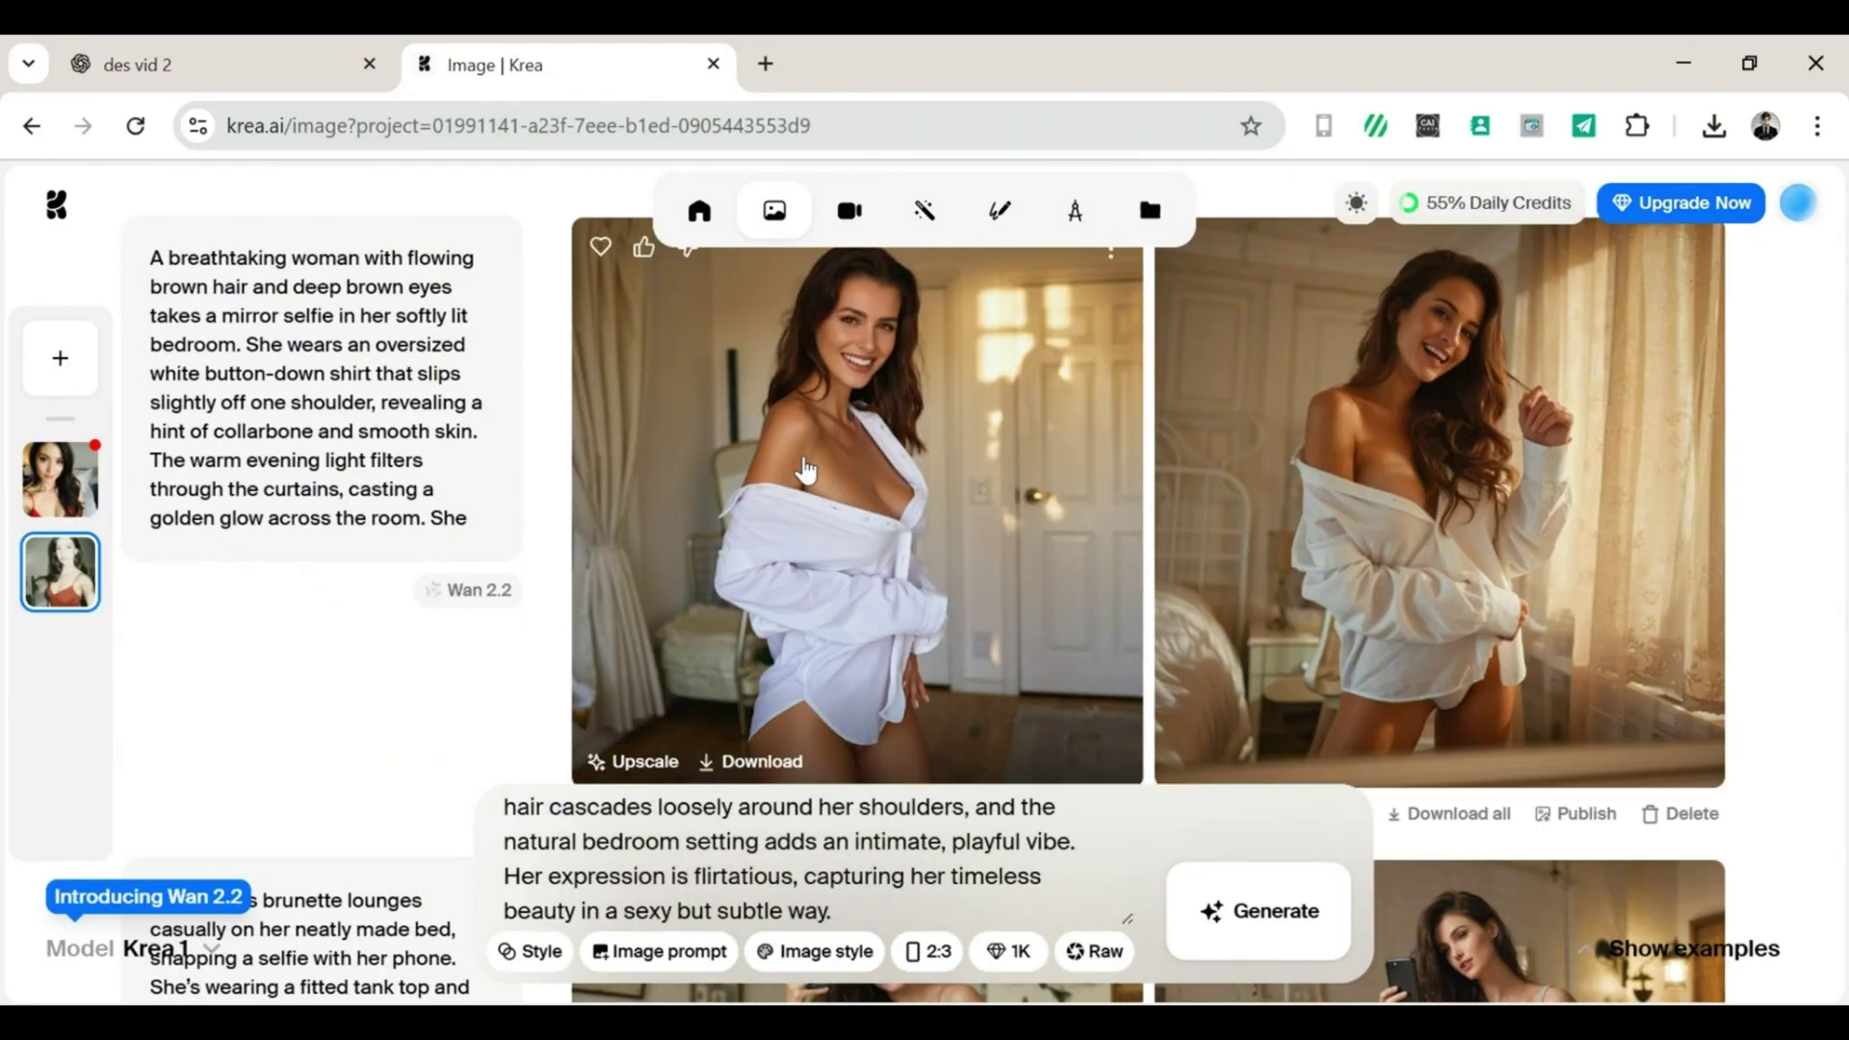
Review the bedroom and red-dress images in the earlier Krea project, enlarging the first red-dress selfie.
scroll(963, 578, "down", 10)
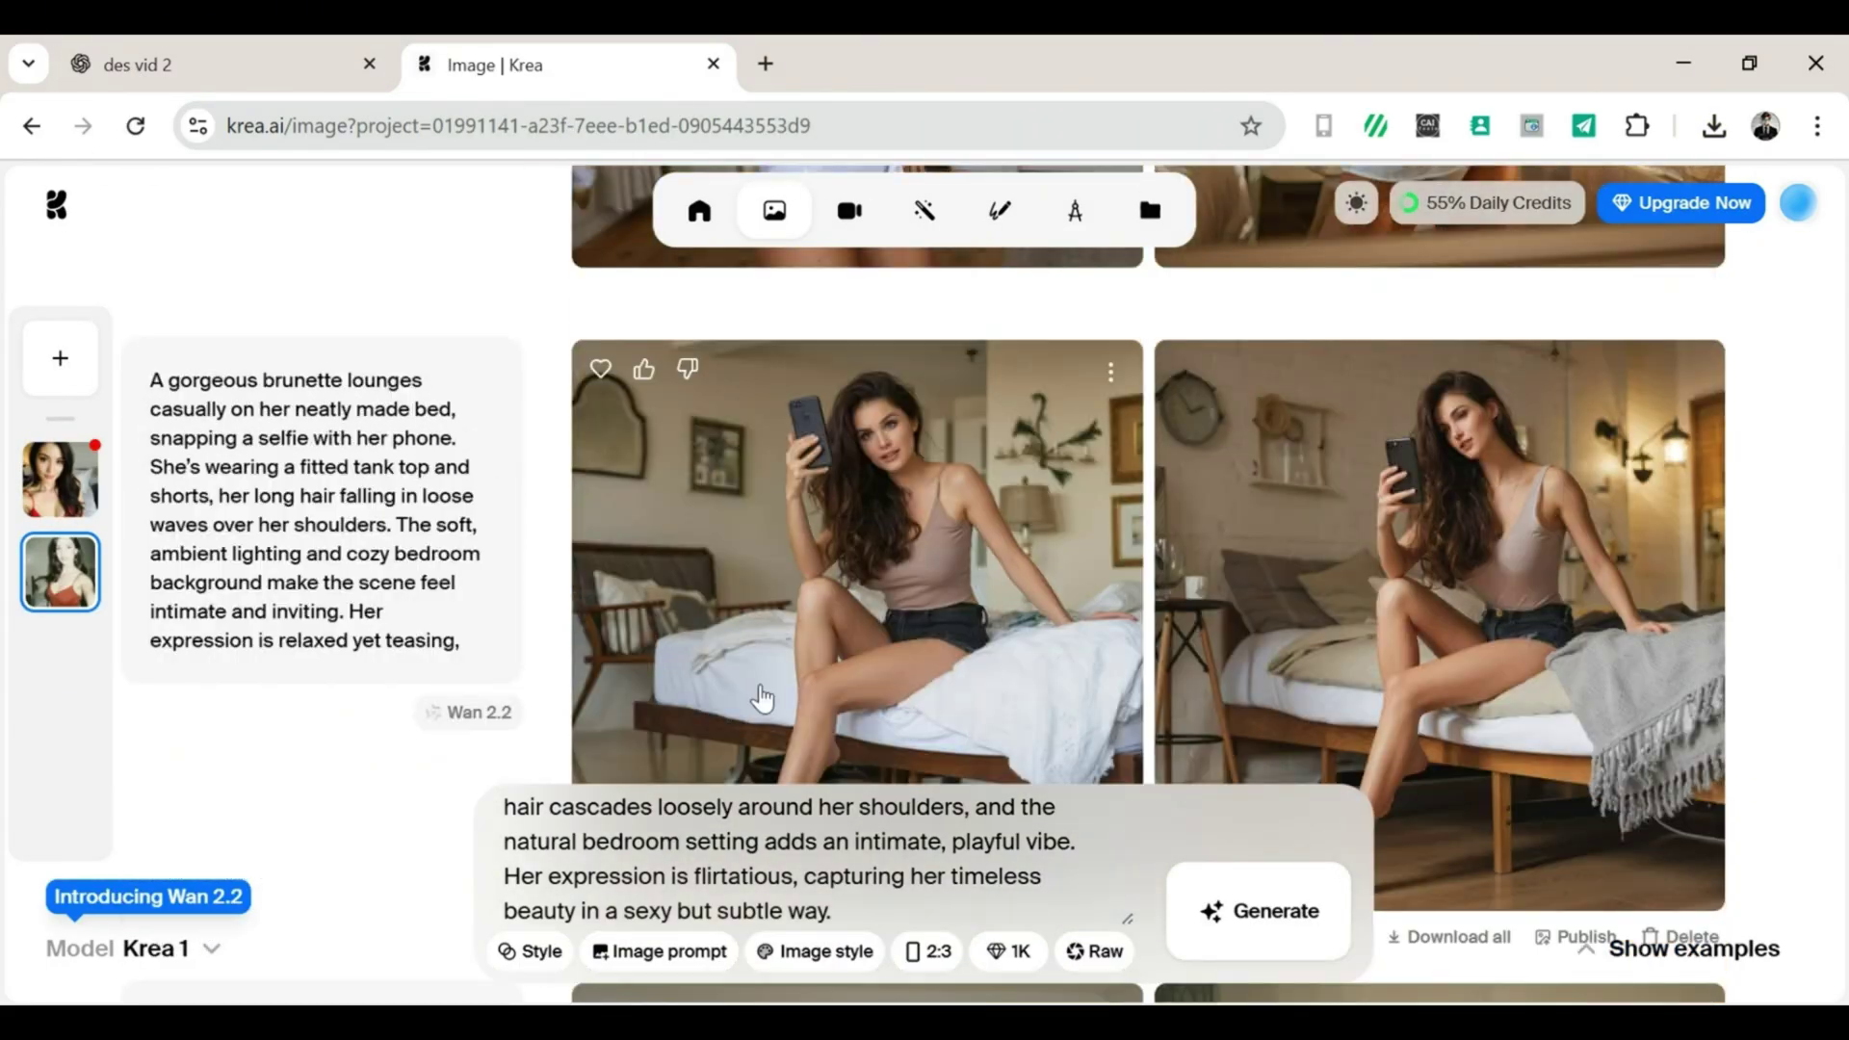
scroll(825, 385, "down", 8)
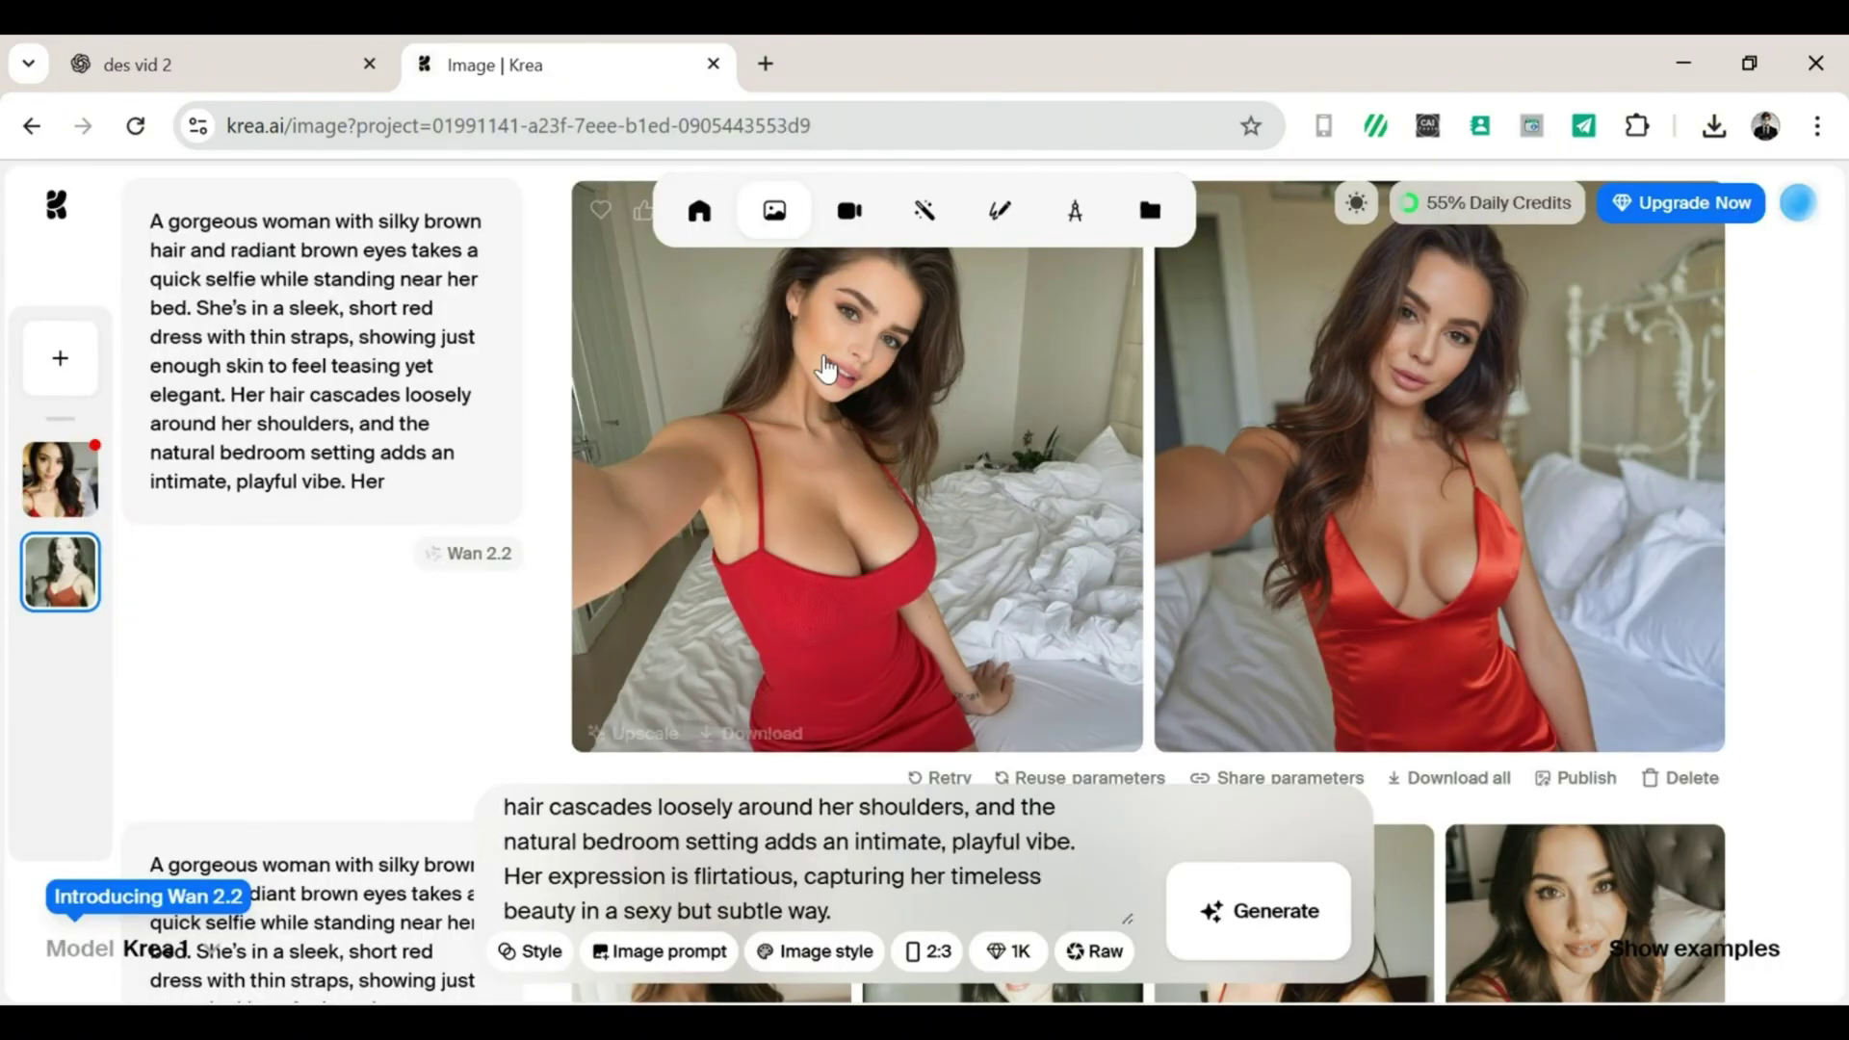
left_click(825, 366)
key("Escape")
Replace Krea's Wan 2.2 image prompt with ChatGPT's second casual-selfie prompt, the outdoor one in a light sweater.
left_click(183, 63)
left_click_drag(652, 495, 1262, 666)
key("ctrl+c")
left_click(679, 58)
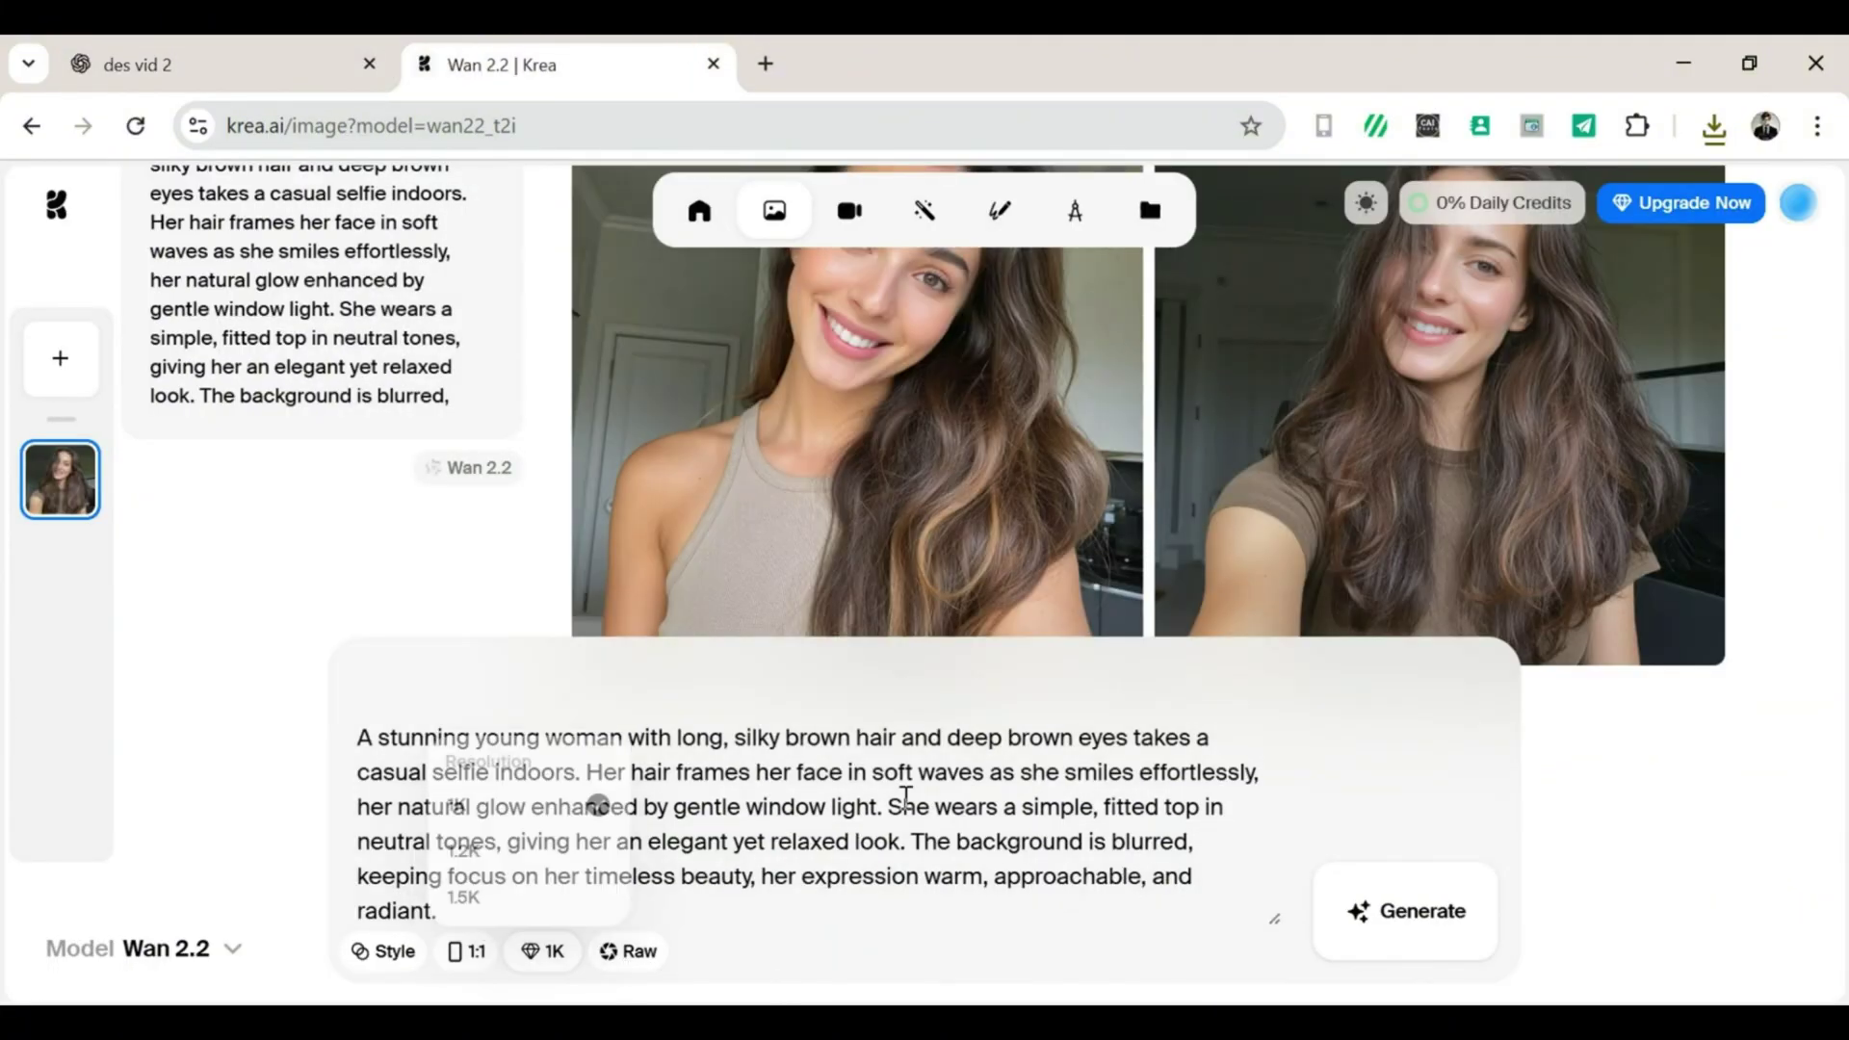
key("ctrl+a")
key("ctrl+v")
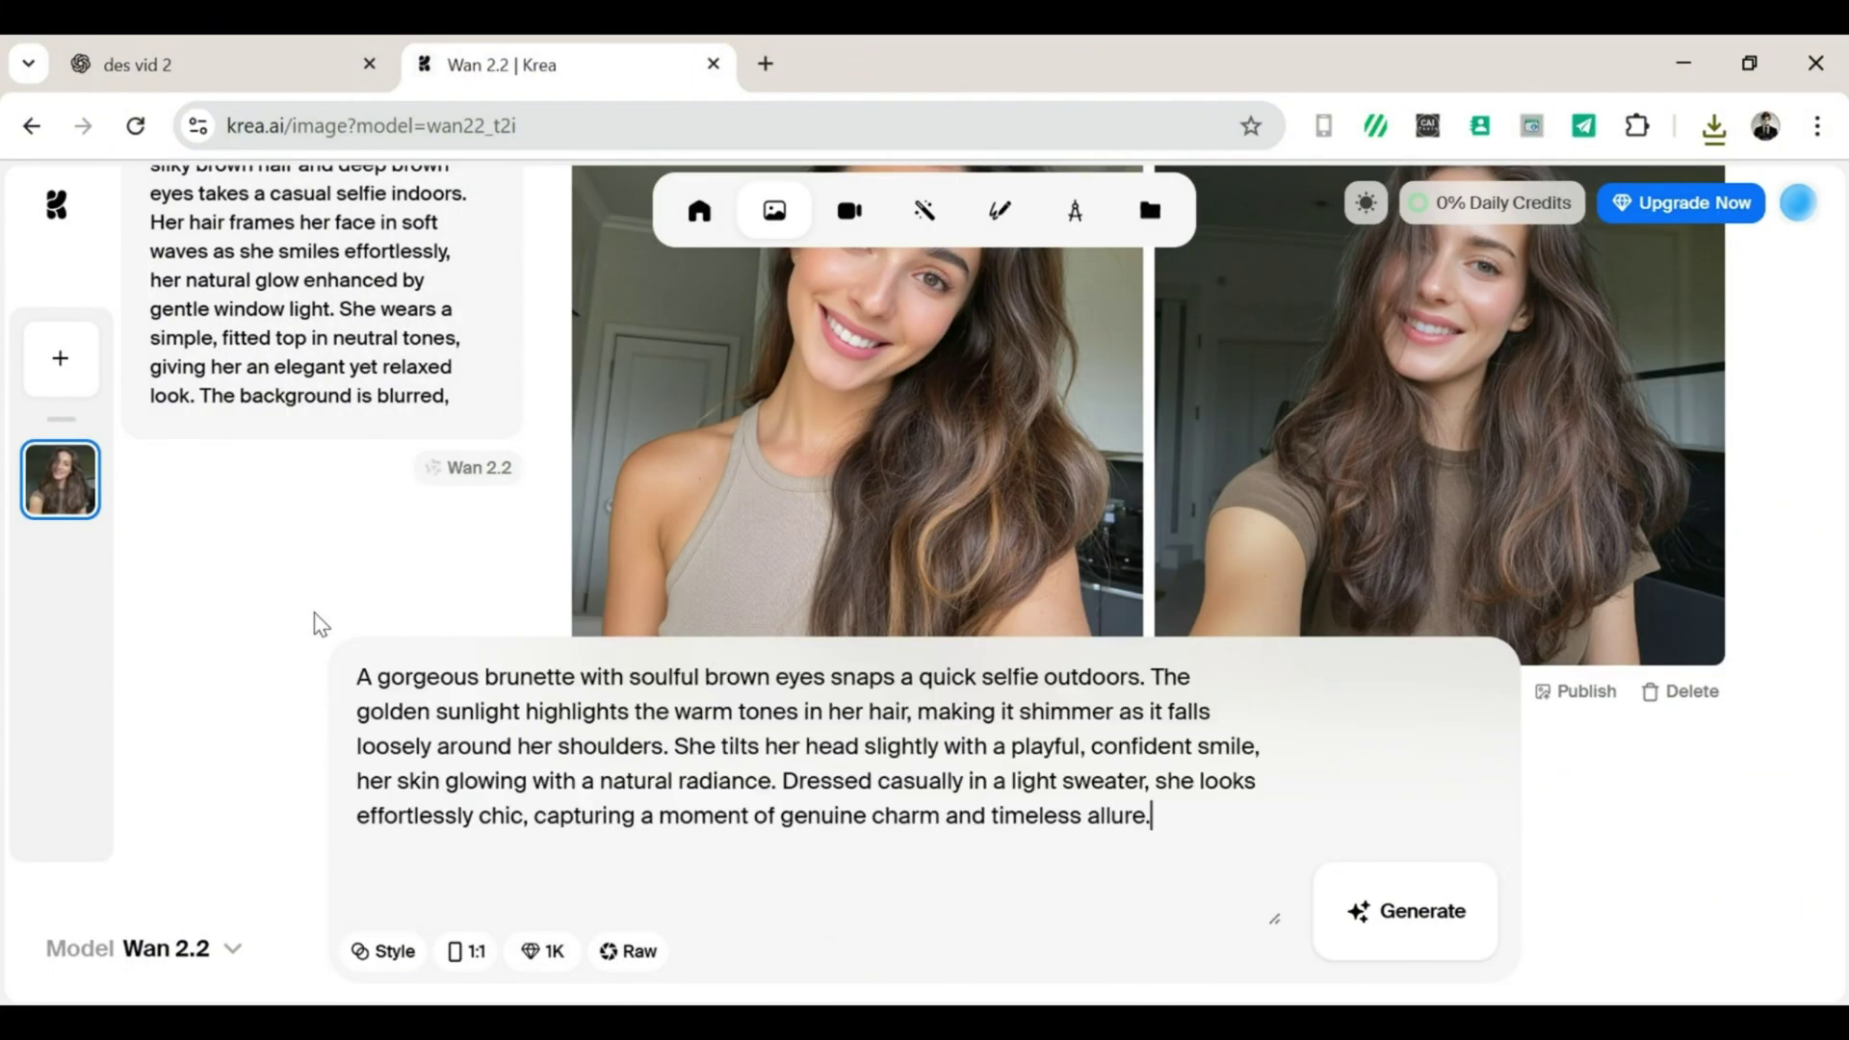
Generate images from the outdoor light-sweater prompt, download the broadly smiling selfie and enlarge the one with the hoop earring.
left_click(1396, 911)
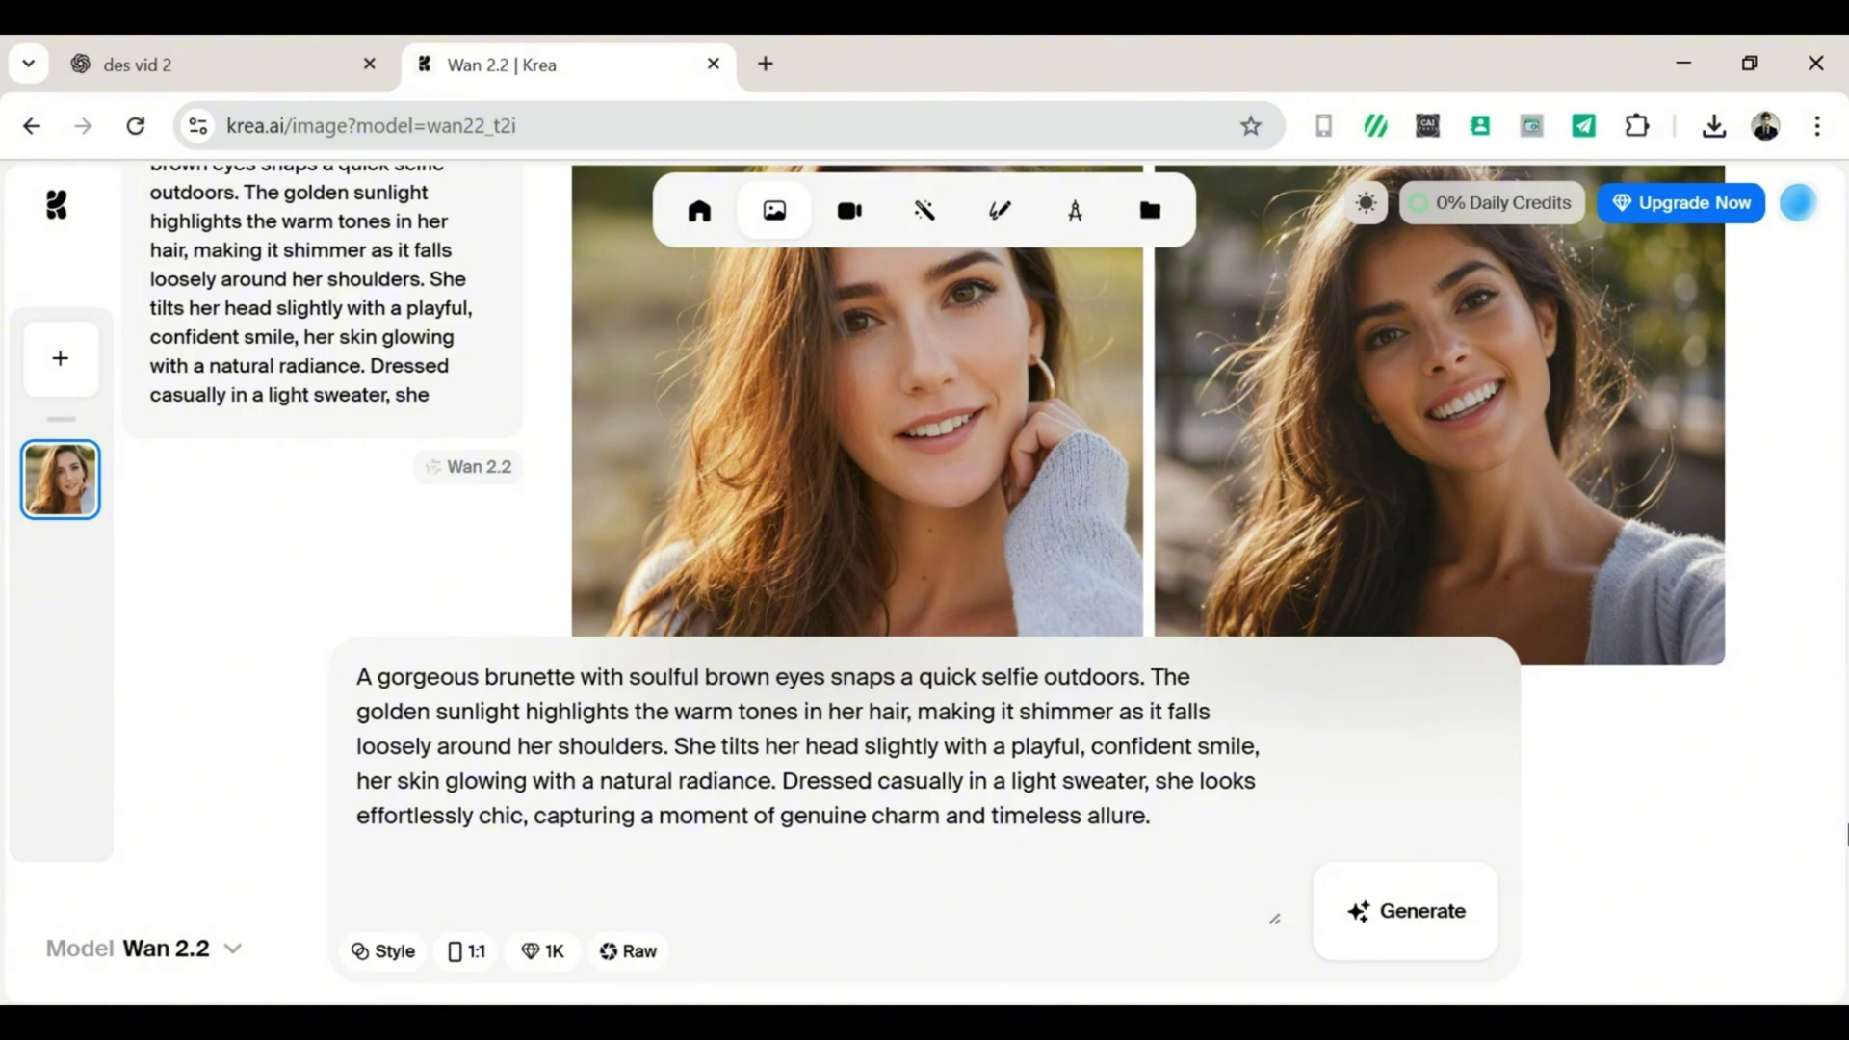
left_click(1535, 385)
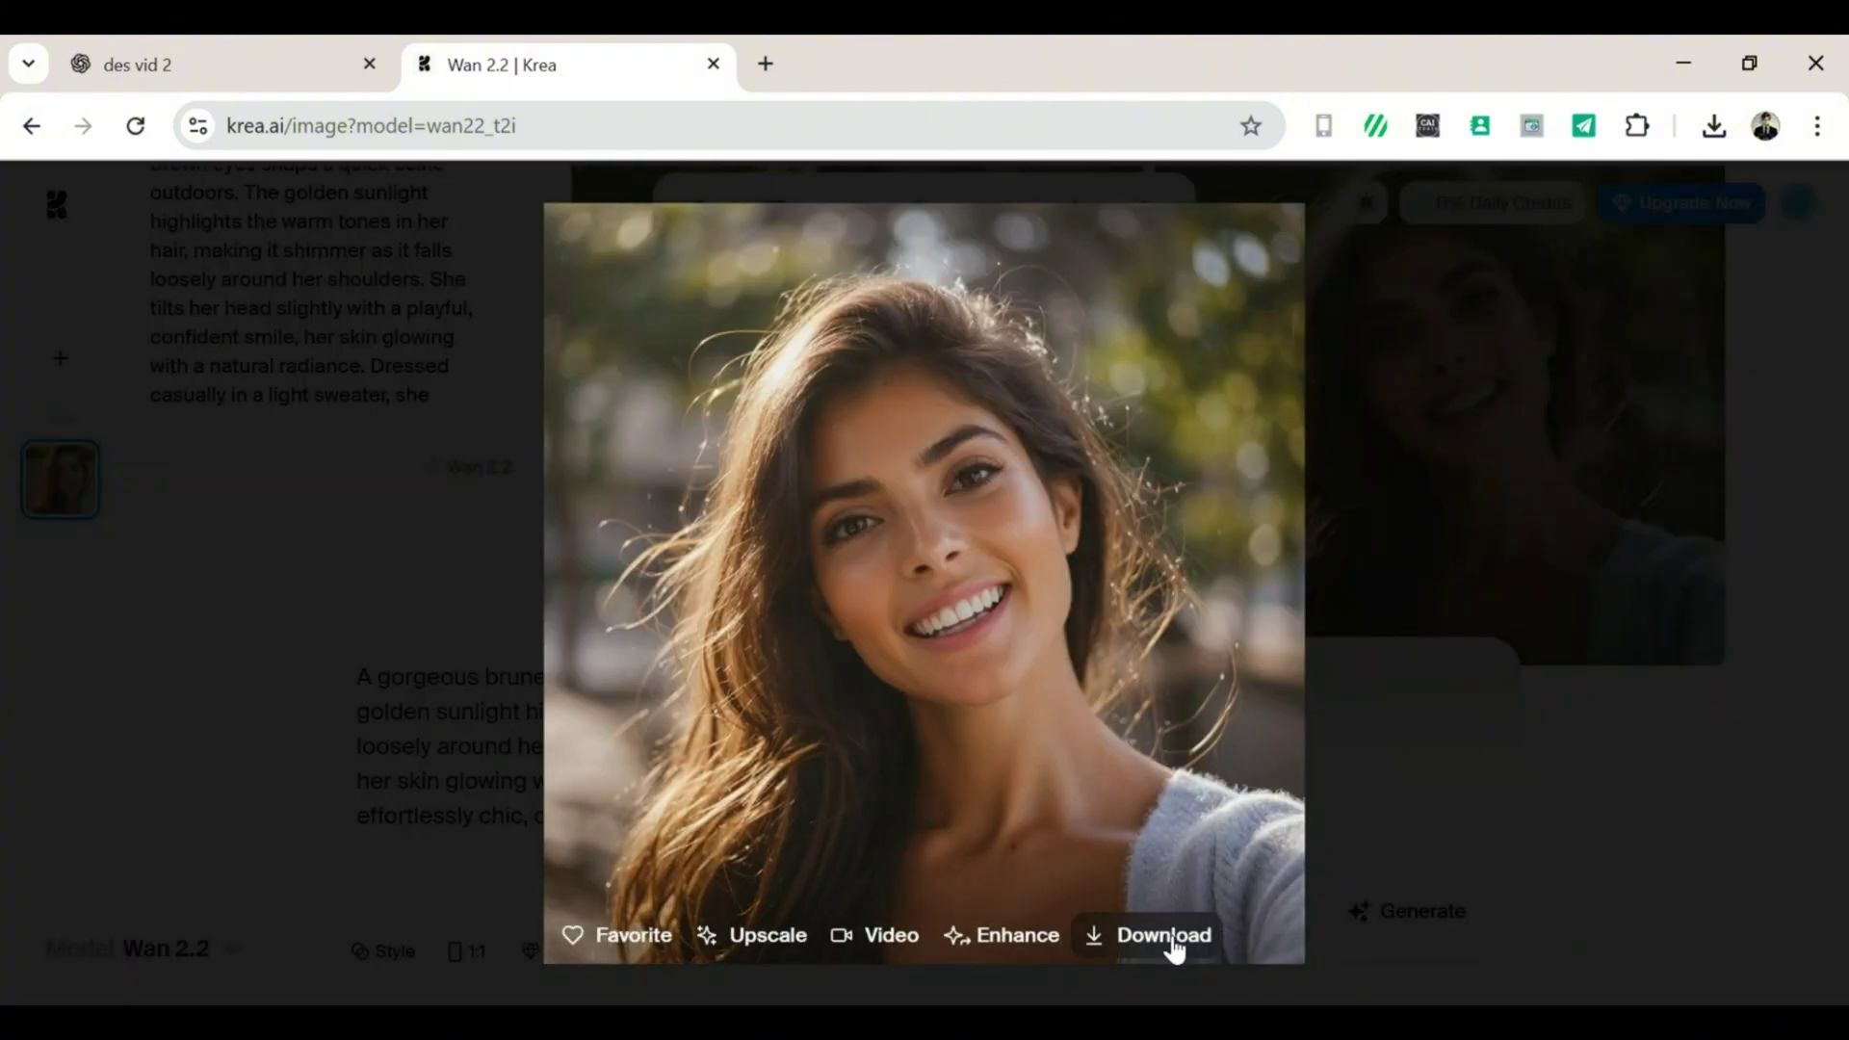
left_click(133, 395)
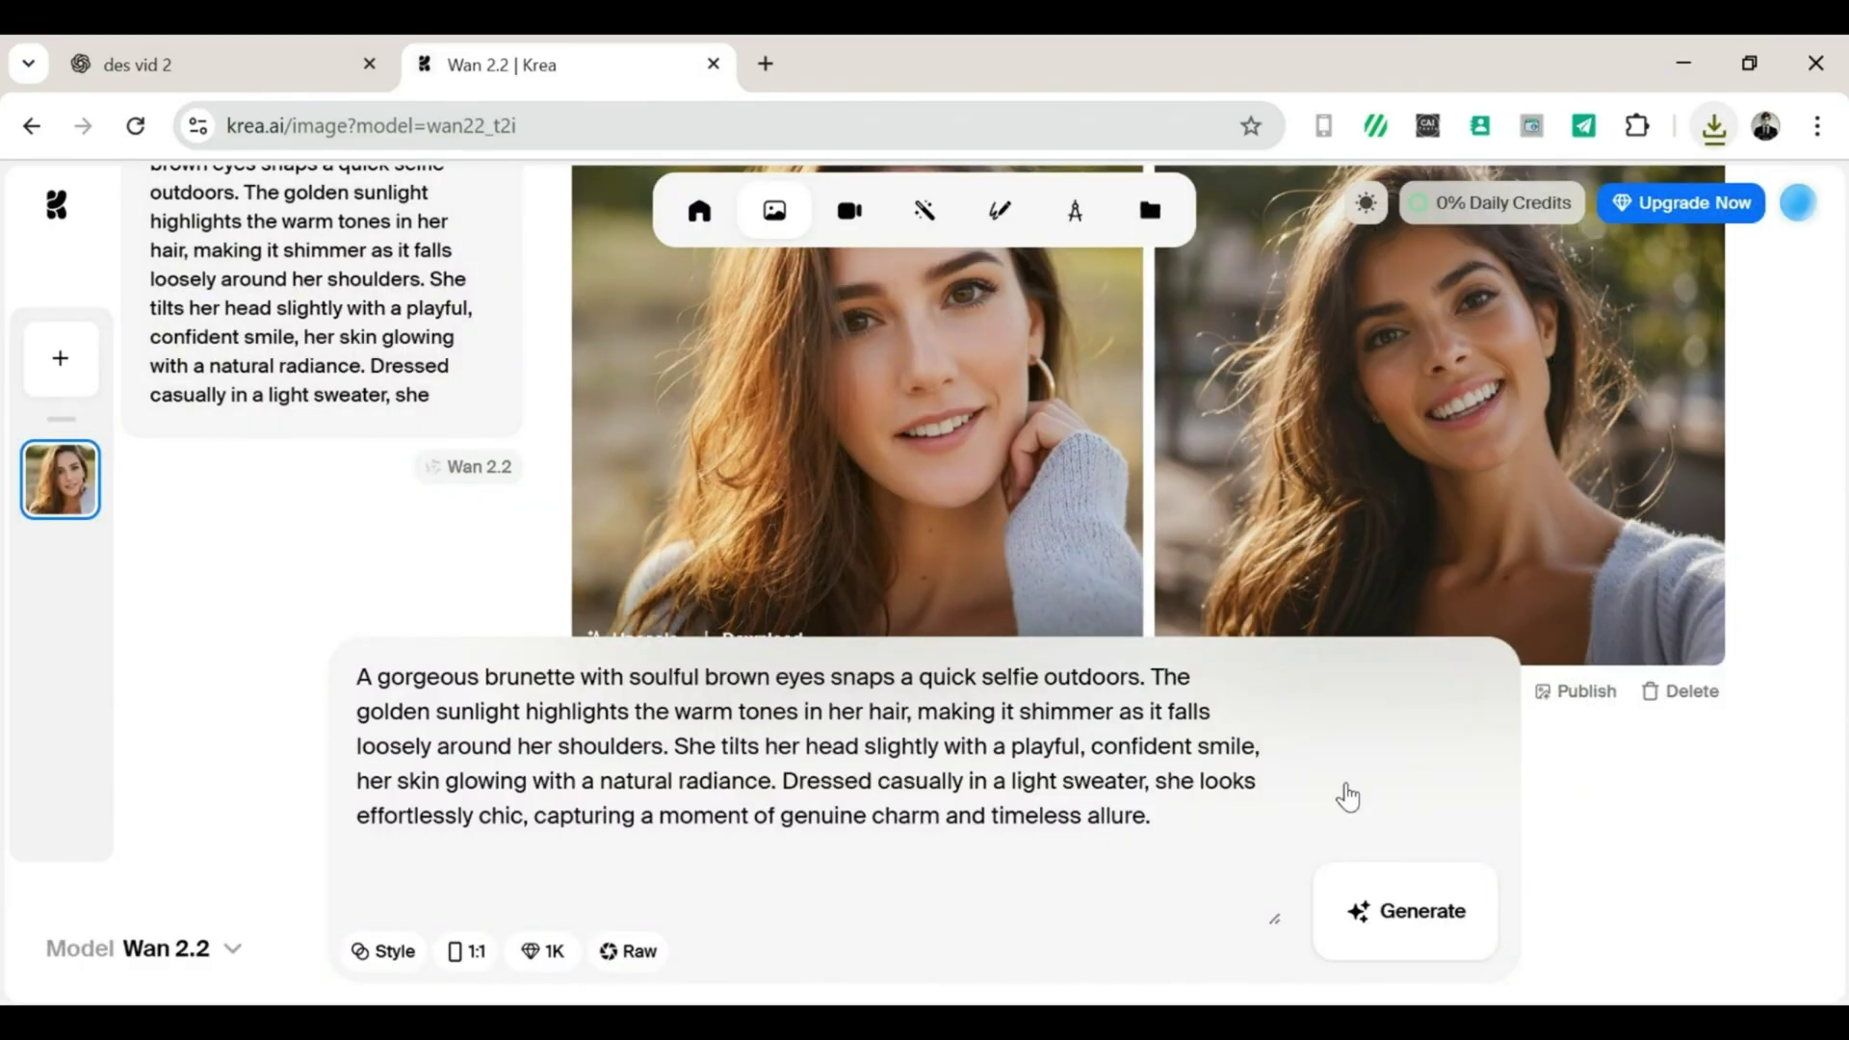
left_click(963, 578)
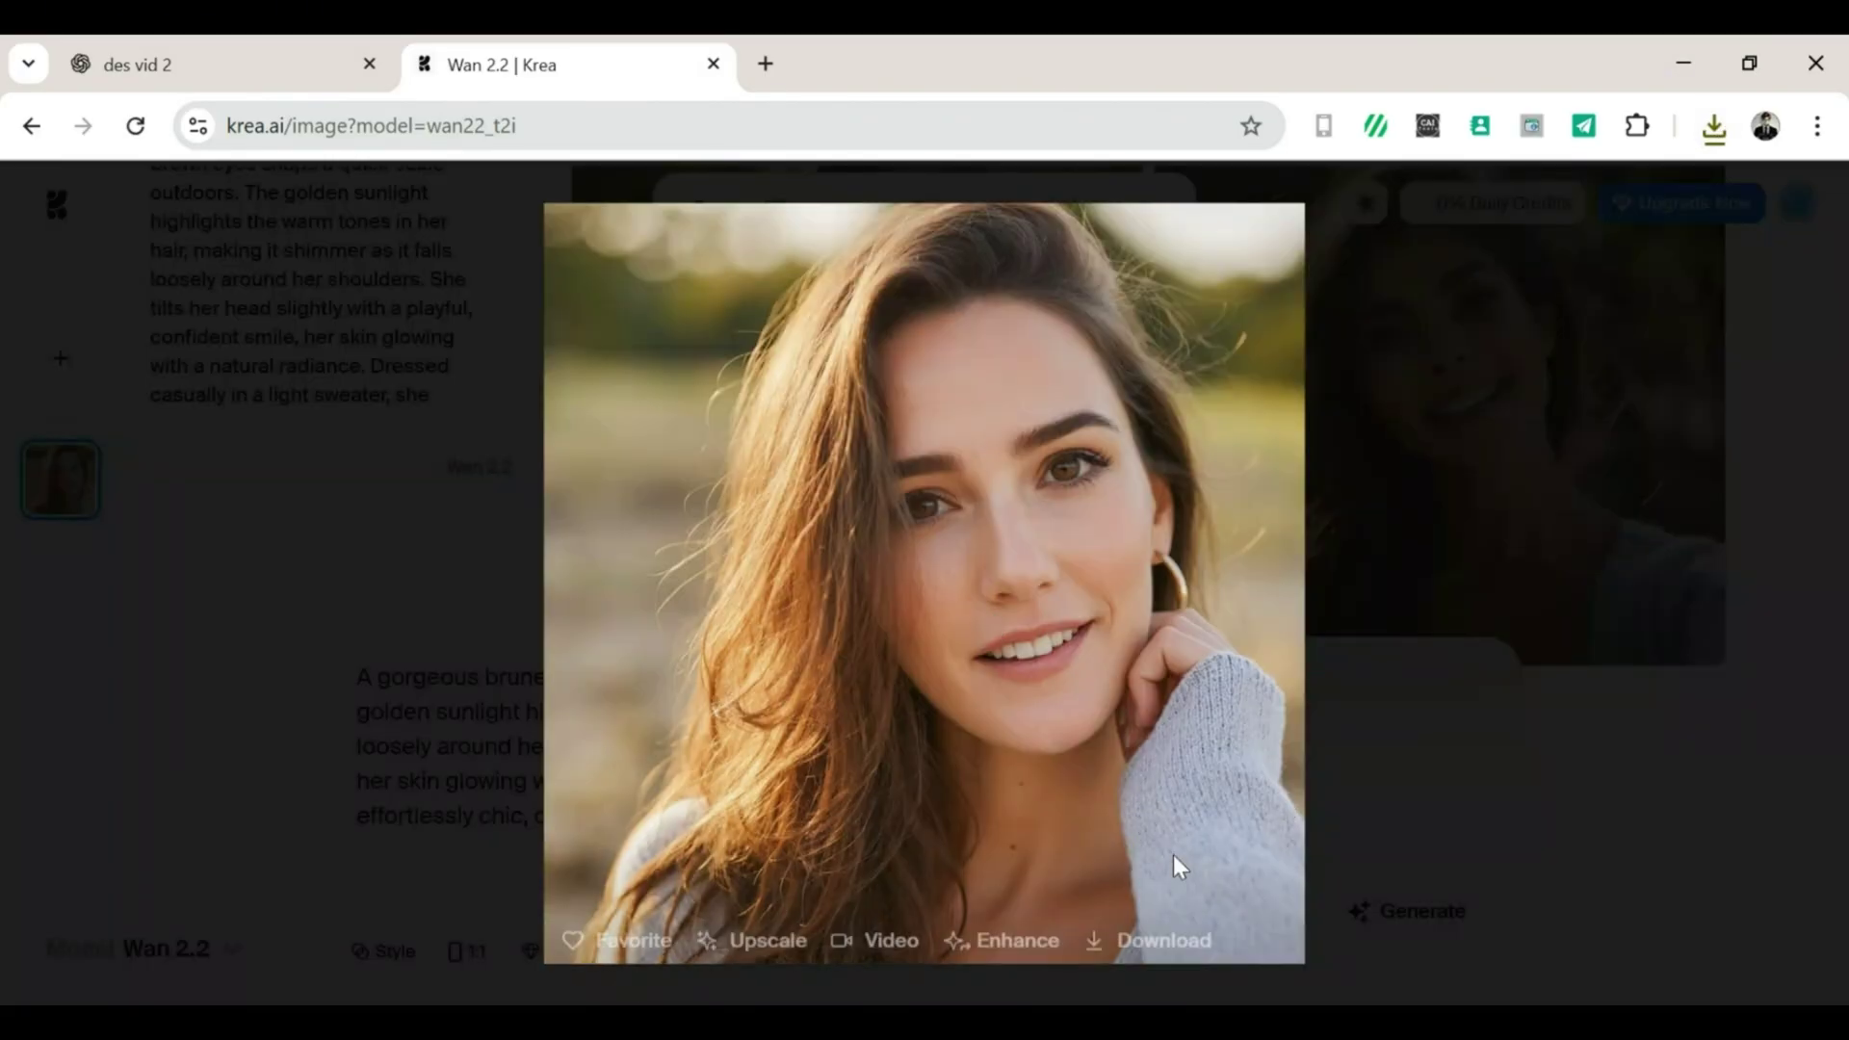
left_click(368, 547)
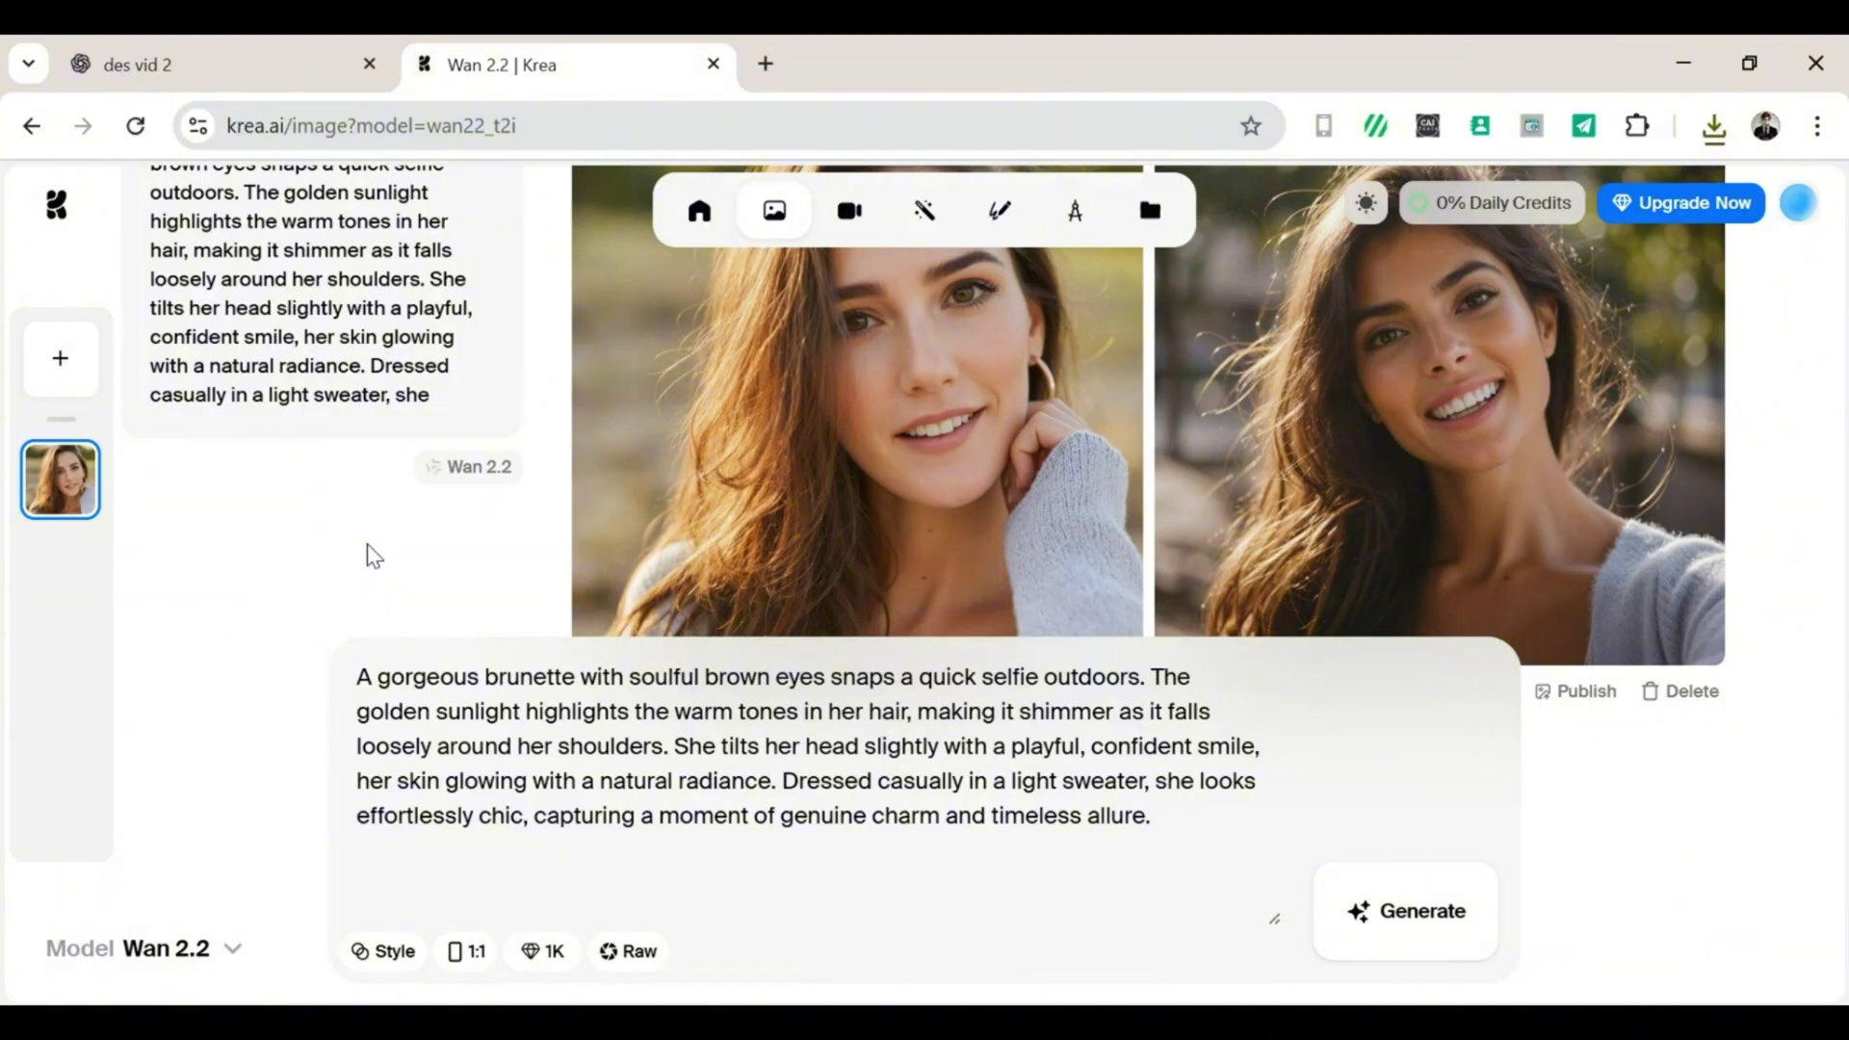
Select ChatGPT's first bedroom prompt, the mirror selfie in an oversized white button-down shirt, and return to Krea.
left_click(134, 64)
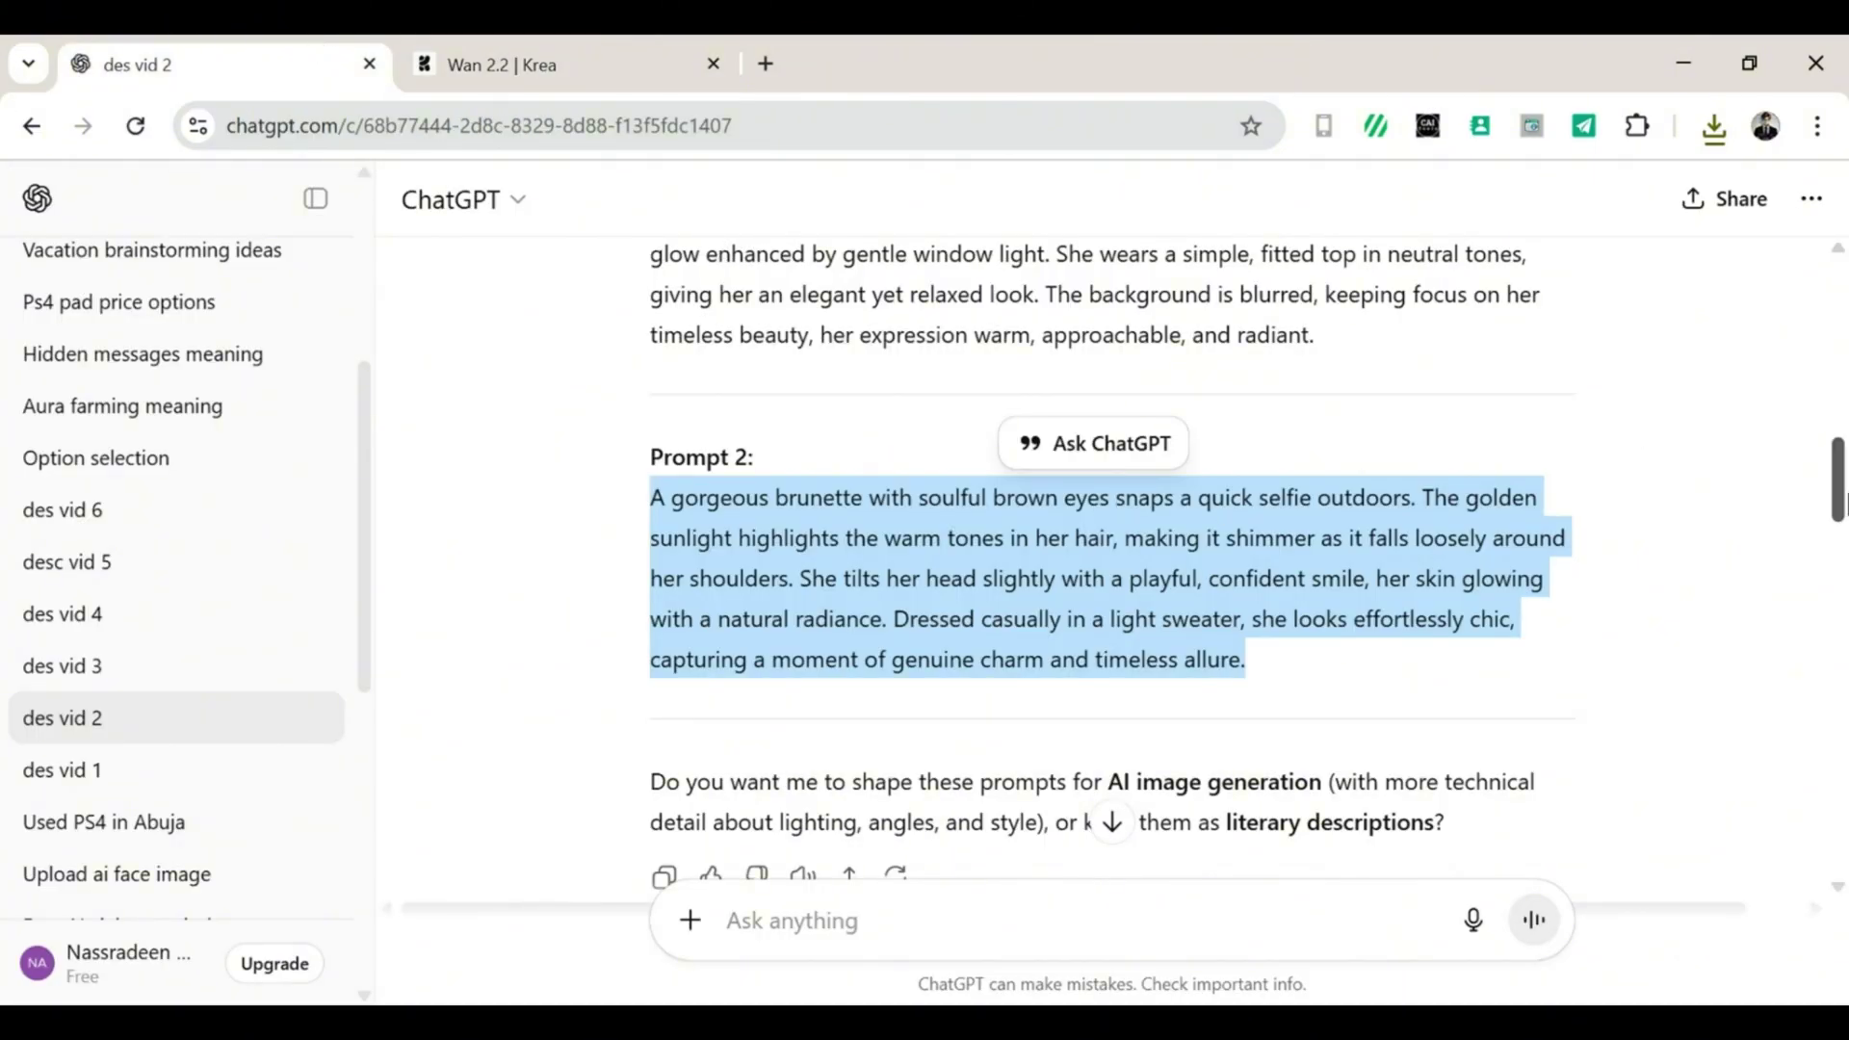
left_click_drag(1839, 481, 1840, 602)
scroll(715, 518, "down", 1)
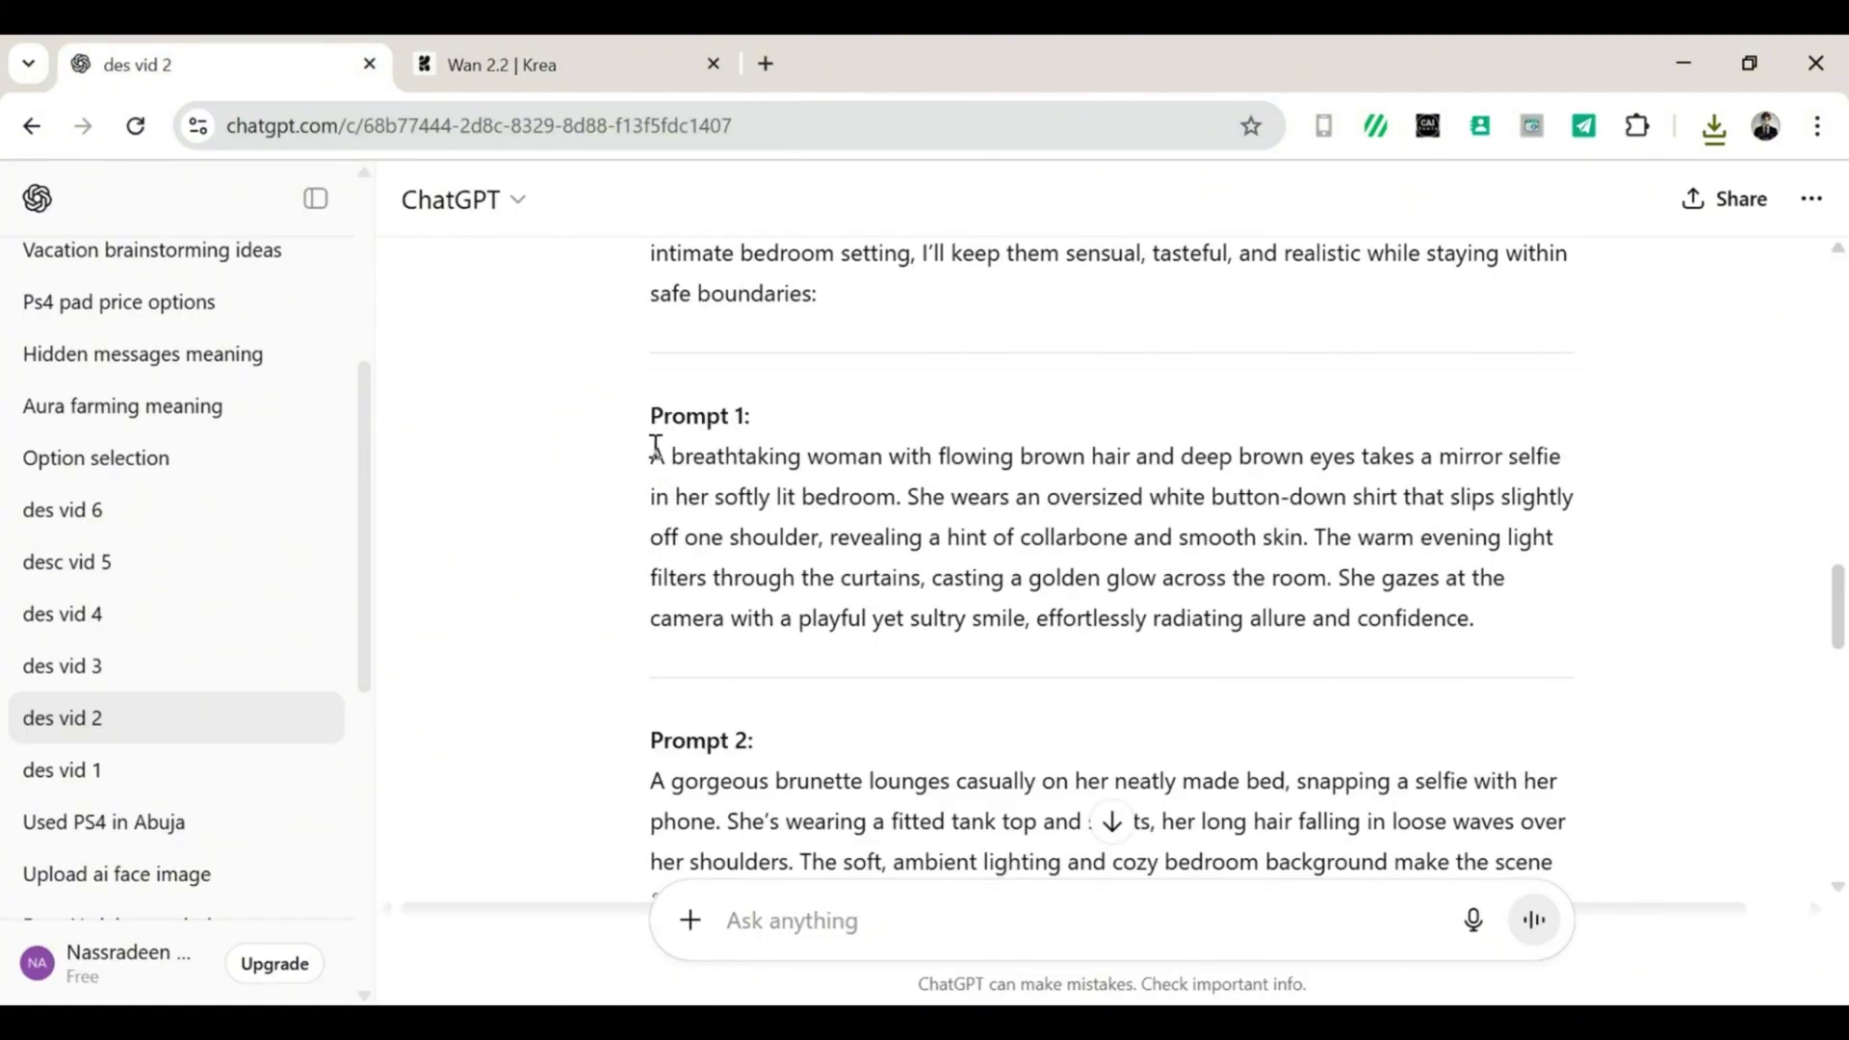
left_click_drag(655, 448, 1412, 528)
key("ctrl+Tab")
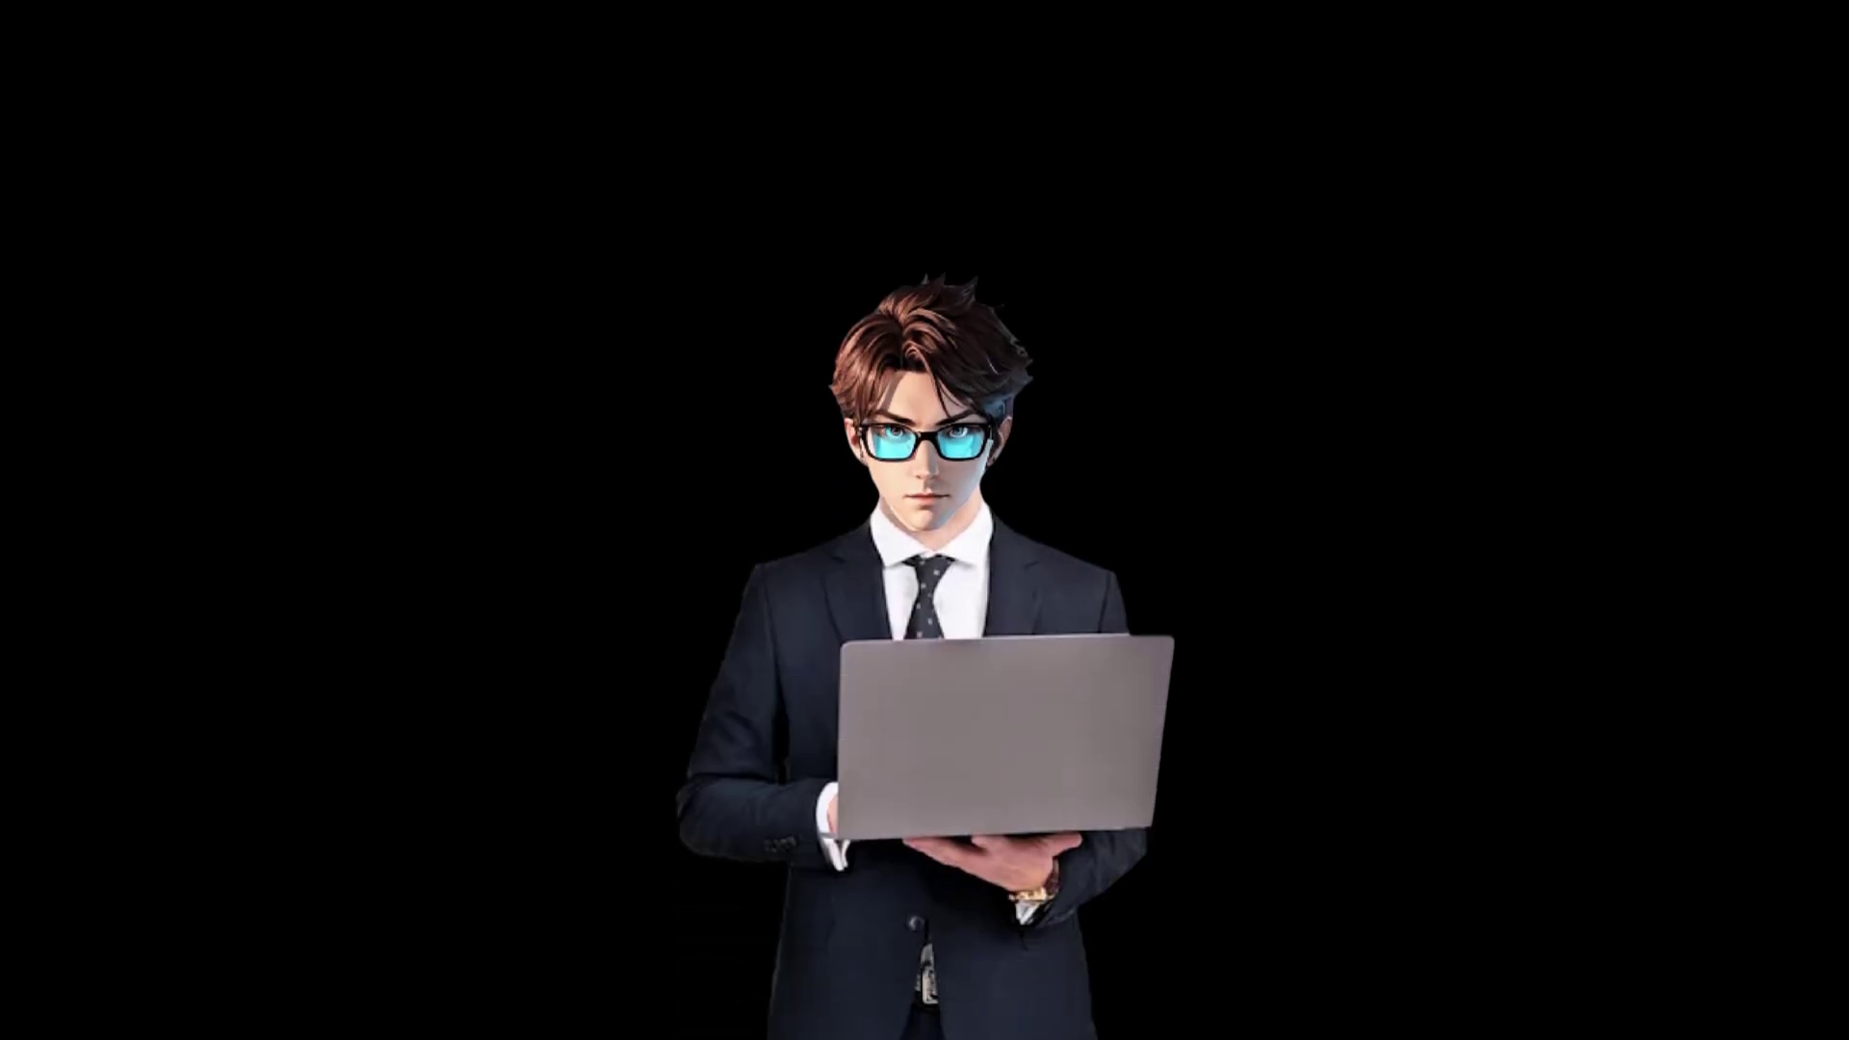
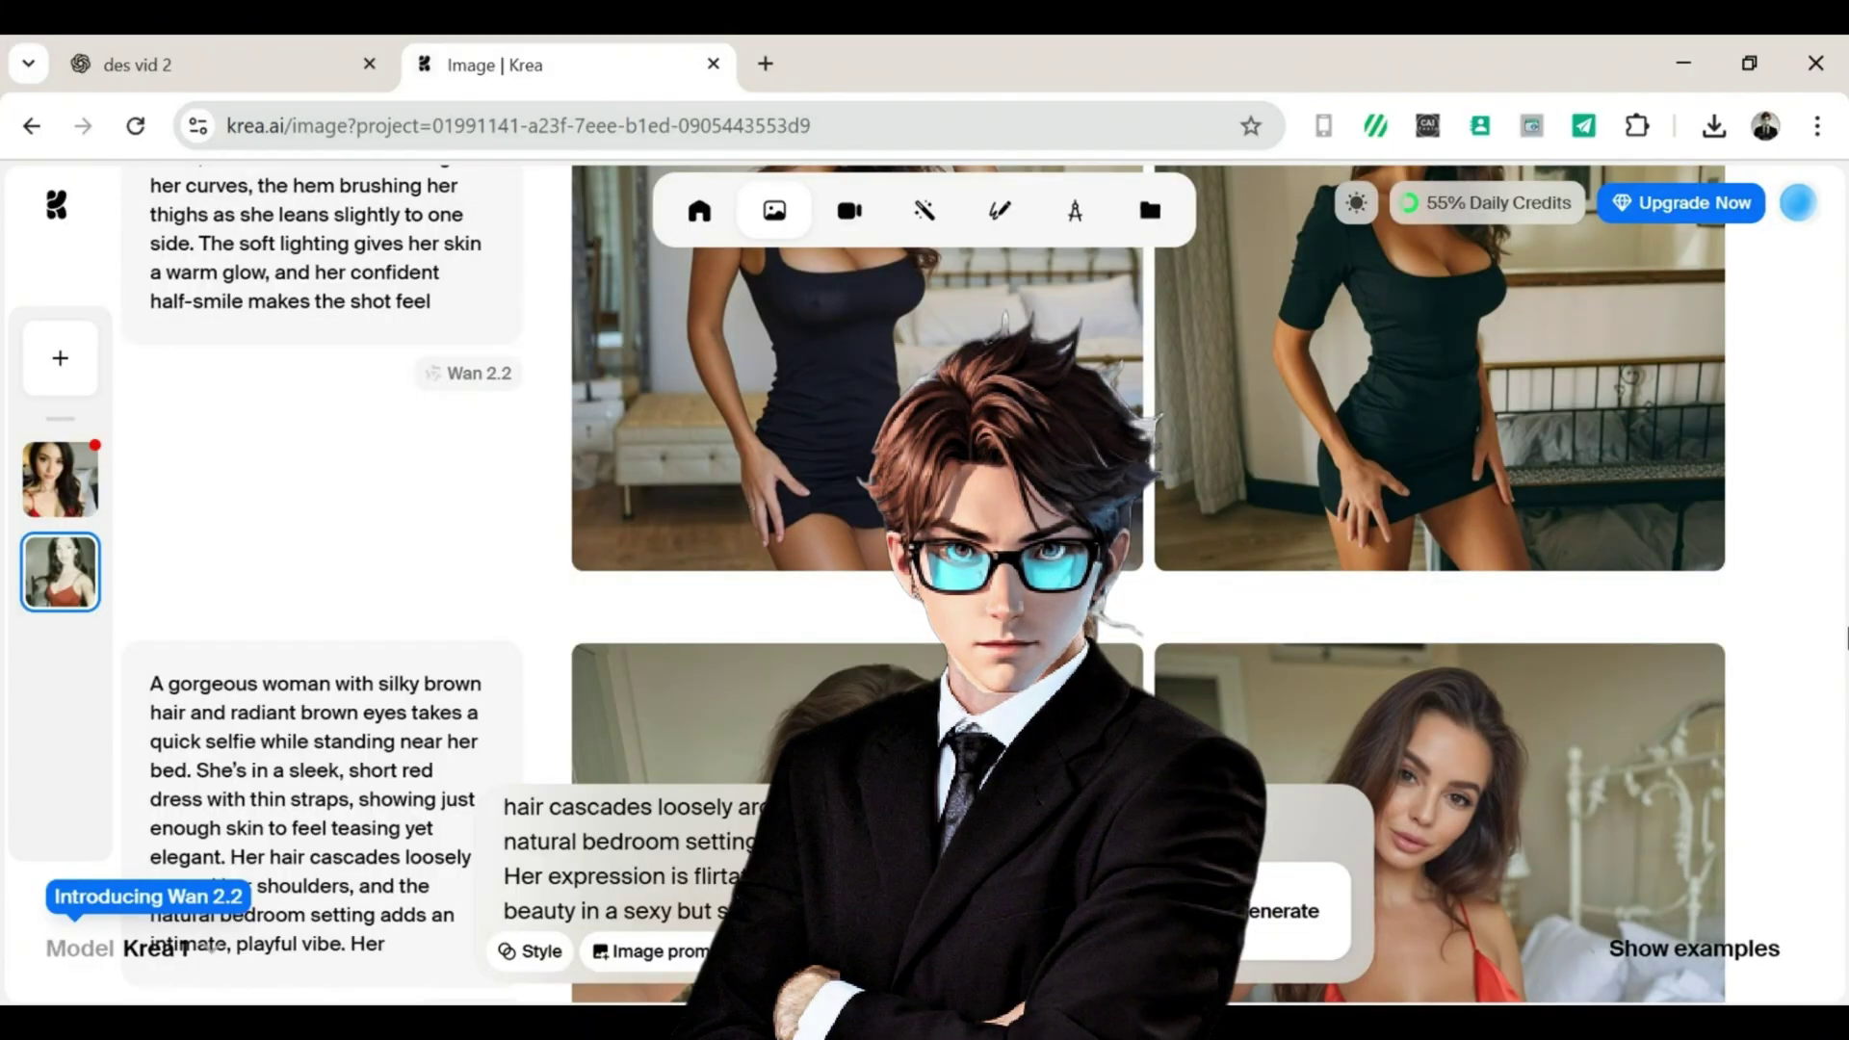
scroll(924, 577, "down", 3)
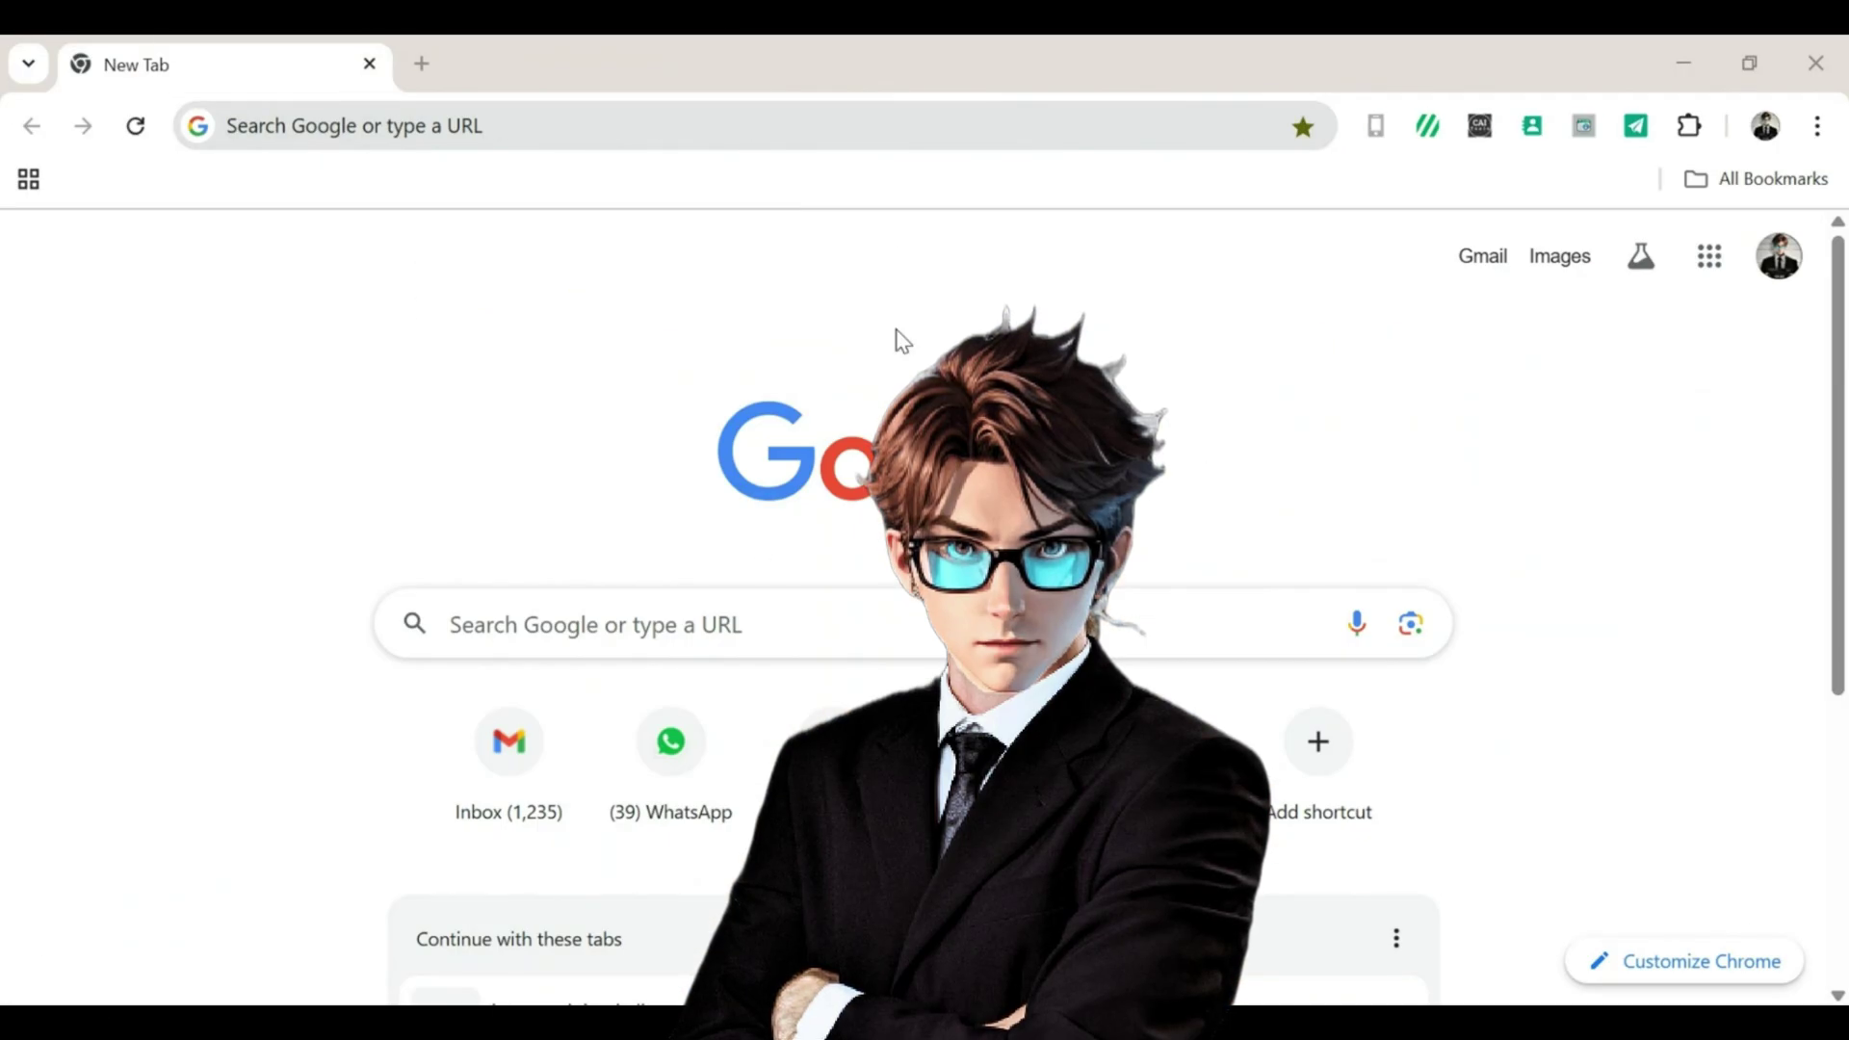
Search Google for "nass works" and open the Nass-works GitHub profile.
left_click(828, 118)
type("nass wo")
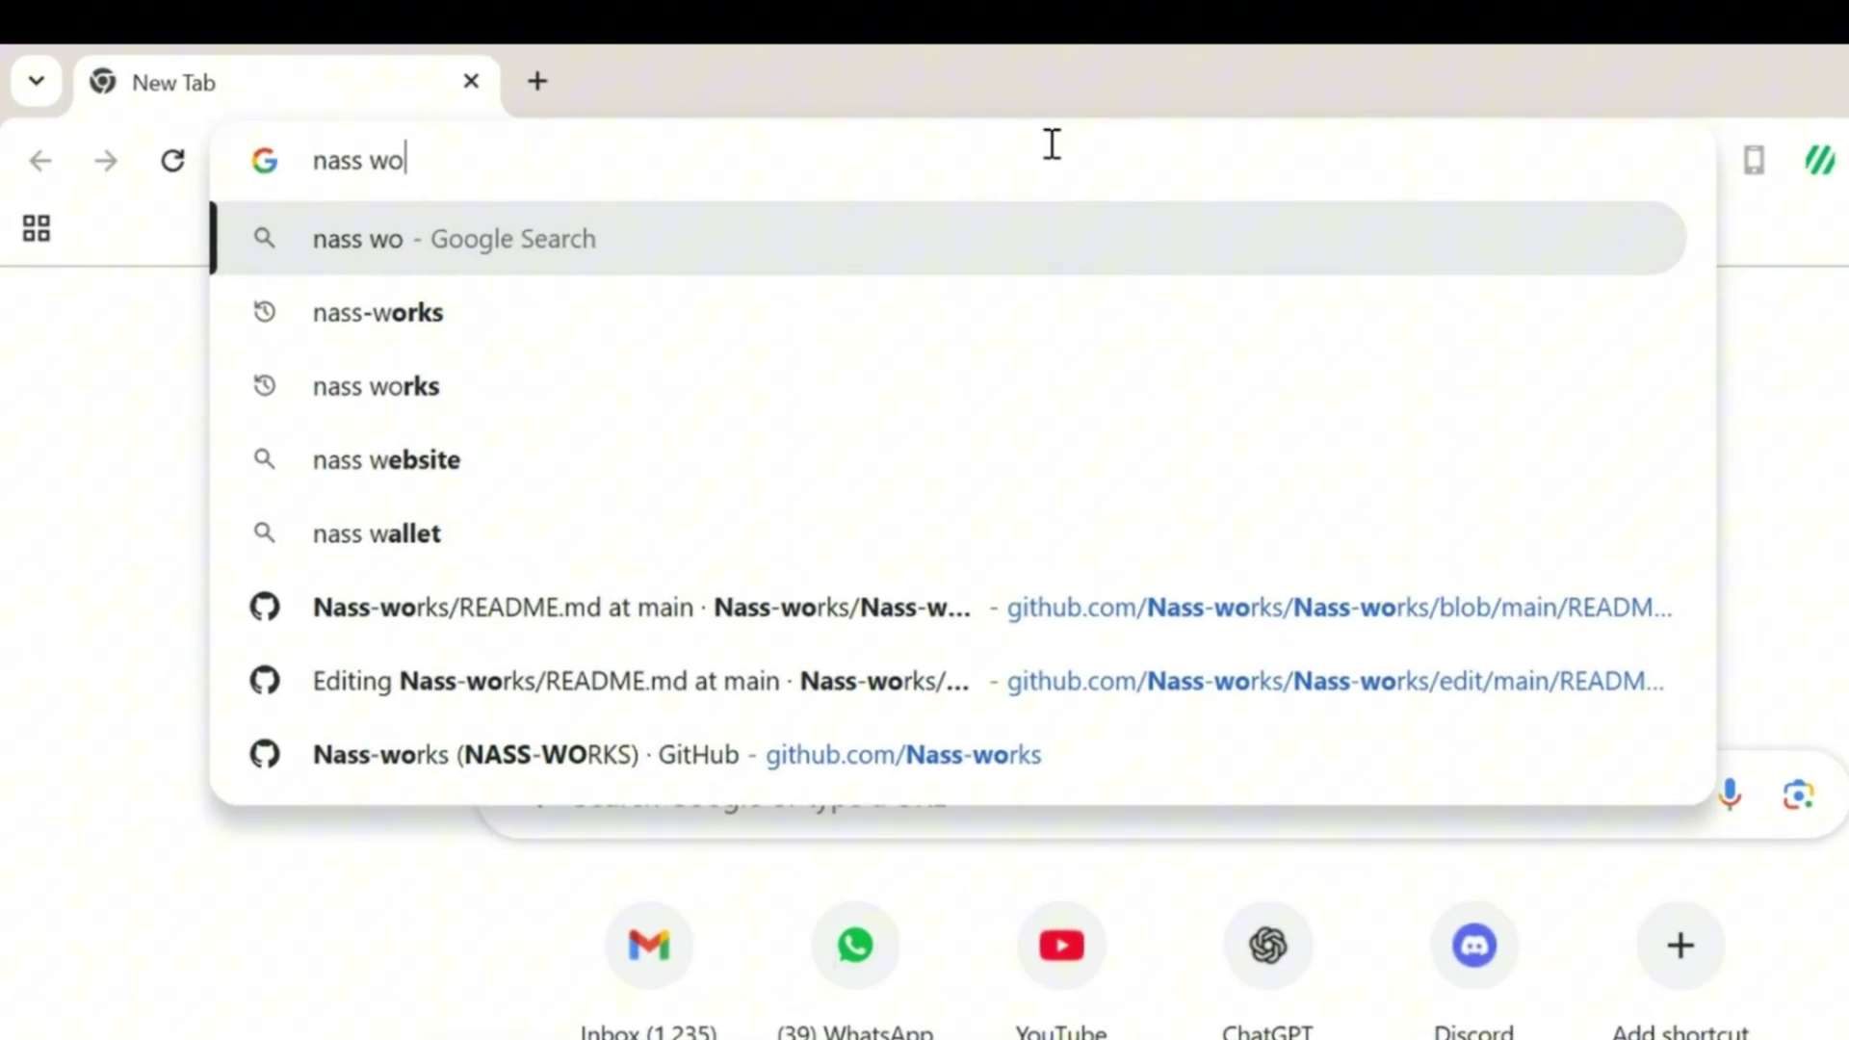
type("rks")
key("Return")
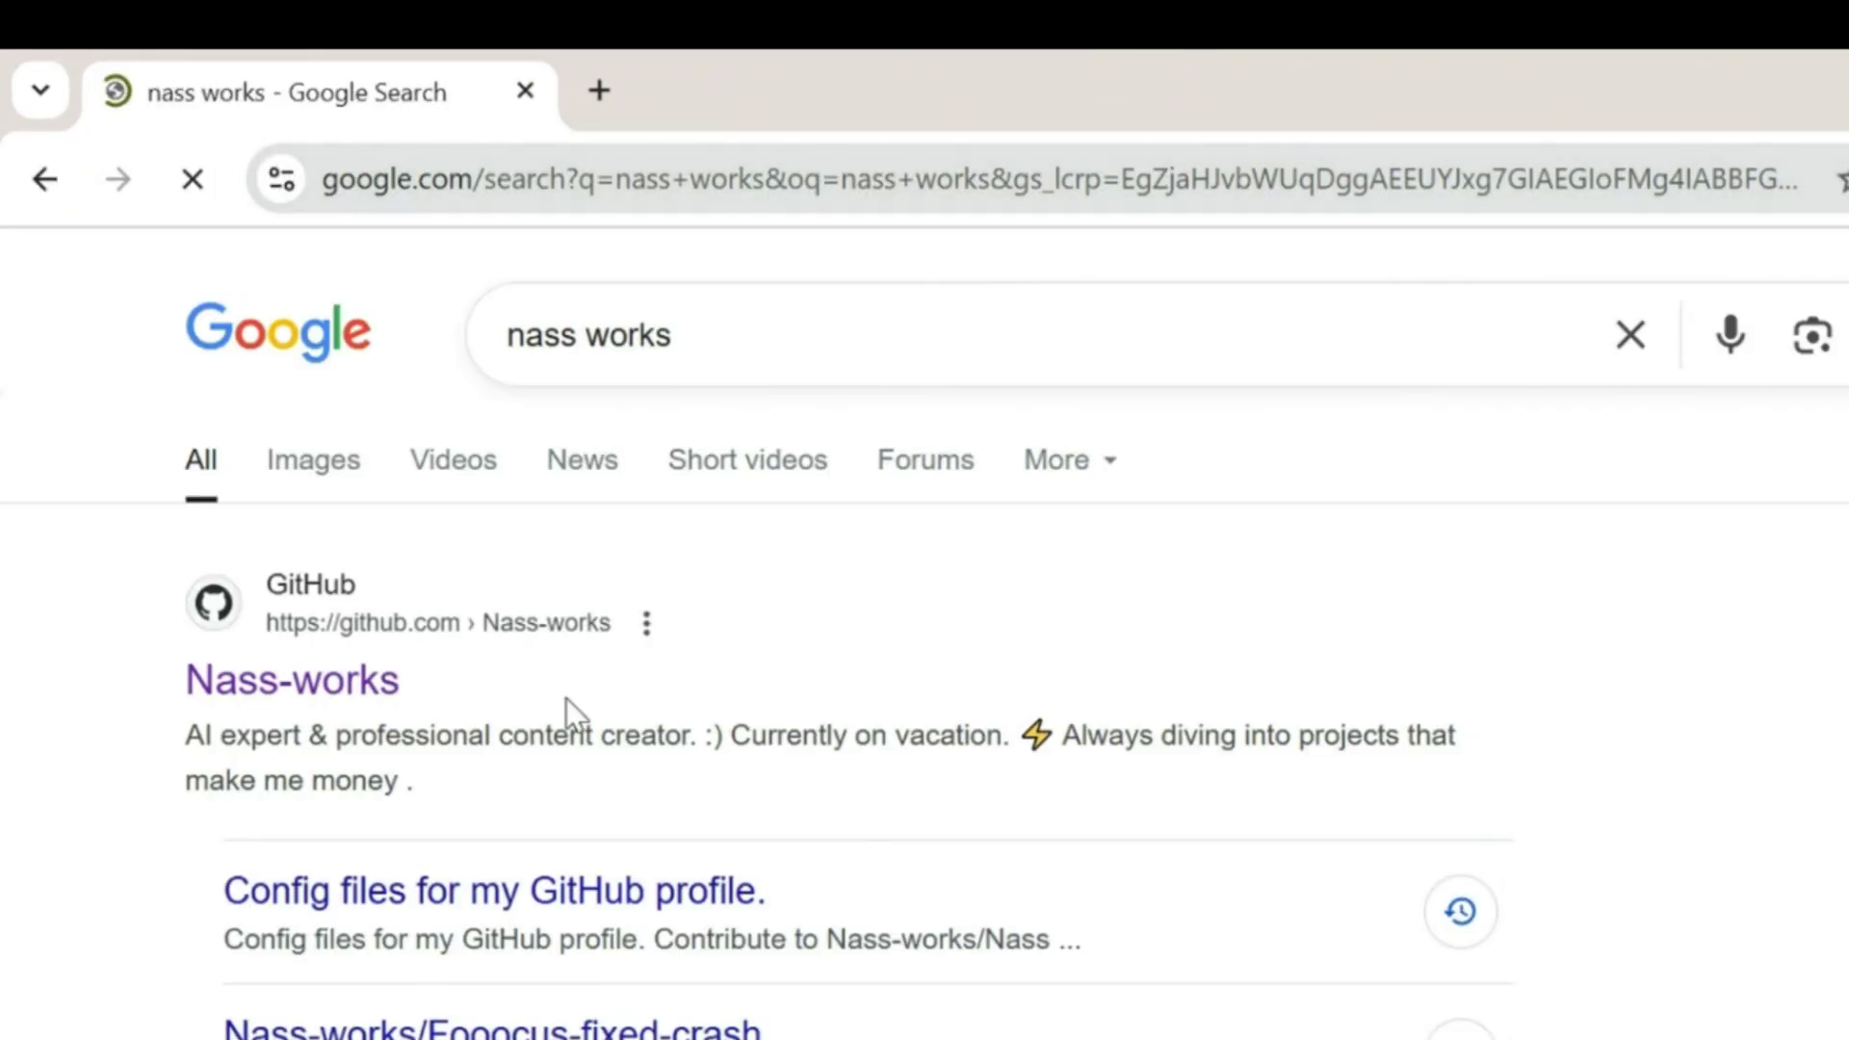
left_click(284, 692)
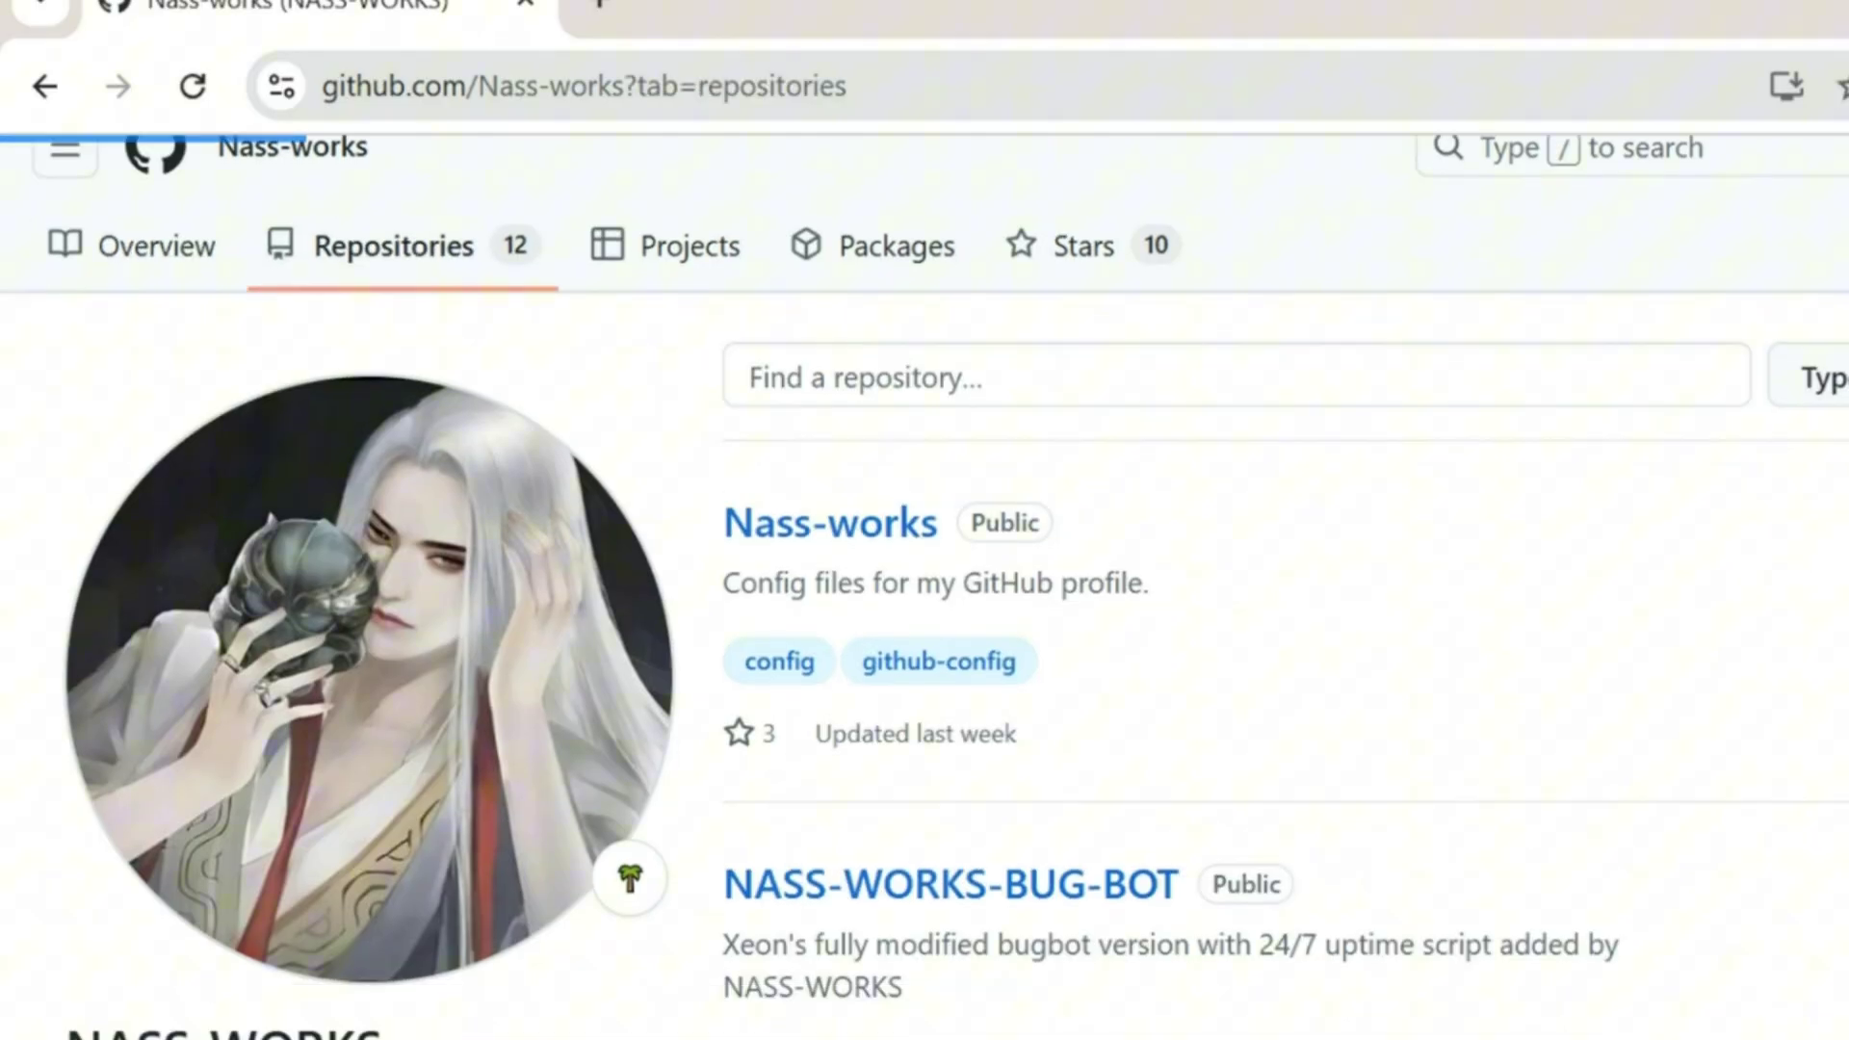
Open the Fooocus-fixed-crash repository and launch the official Fooocus Colab notebook from its README.
scroll(1060, 674, "down", 2)
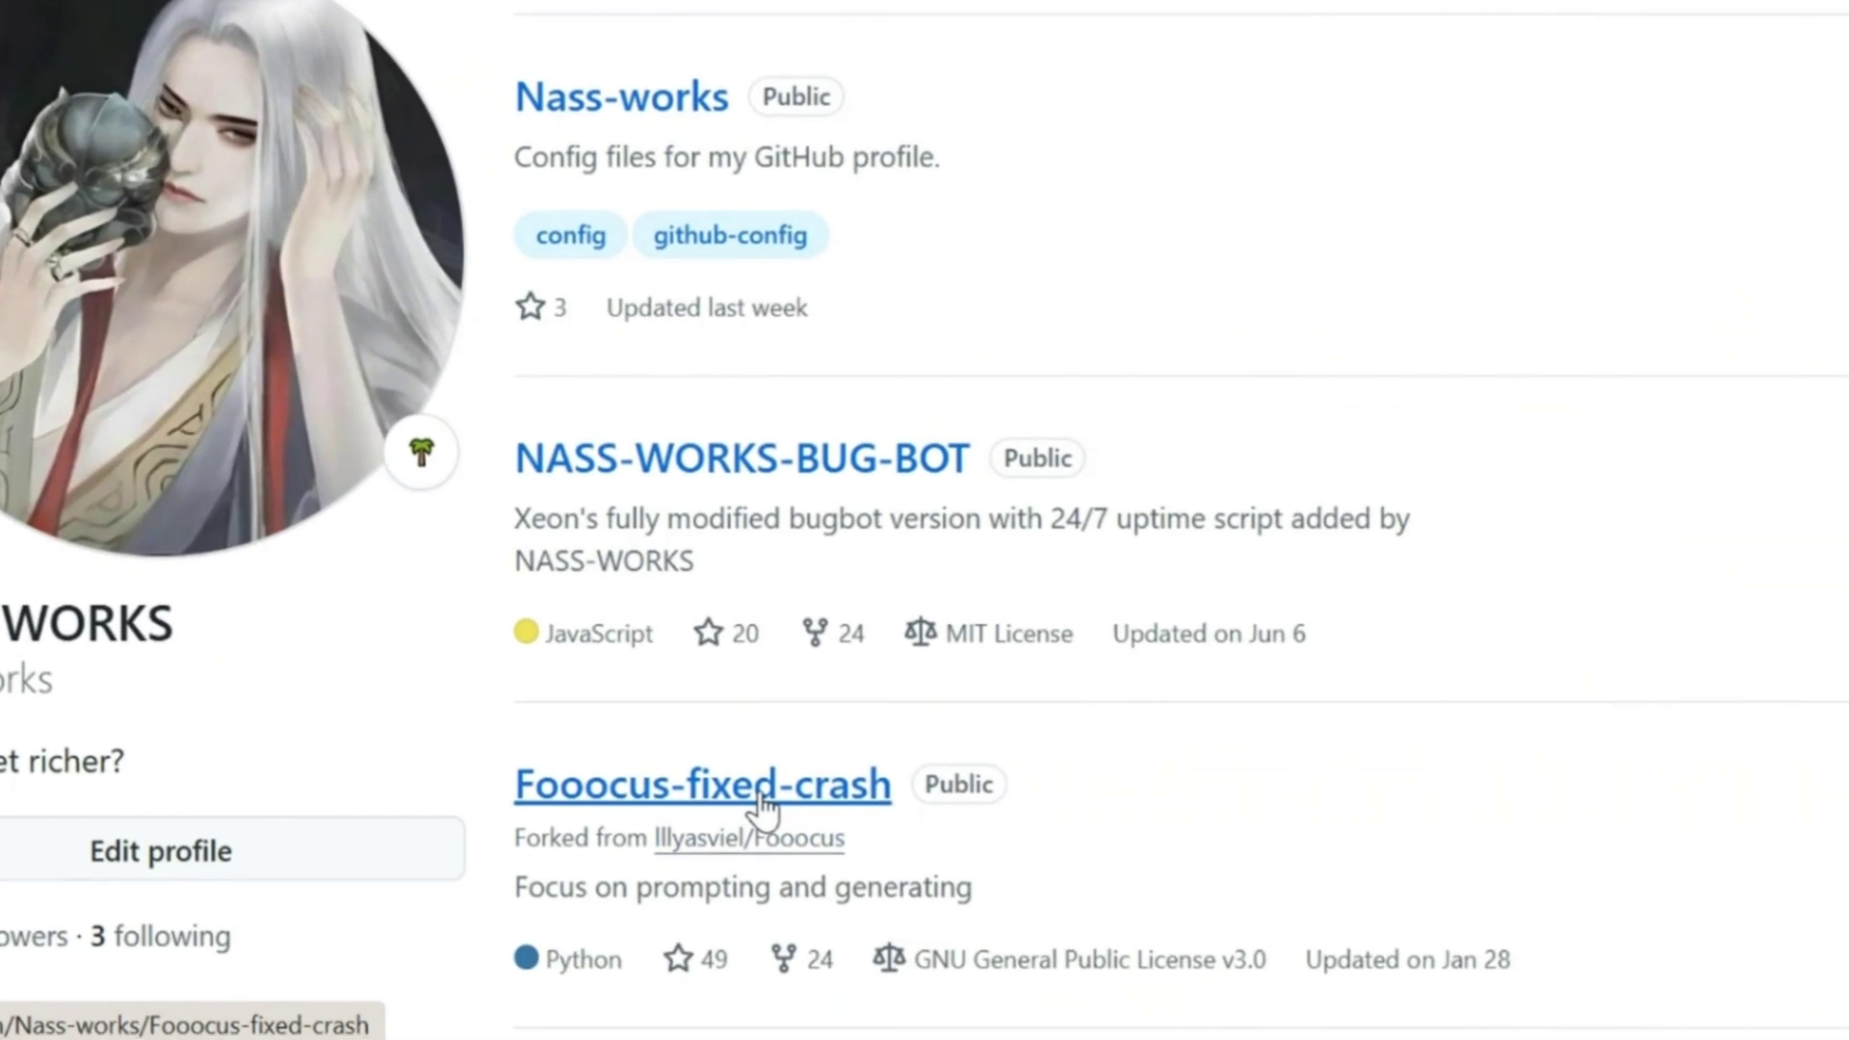
left_click(761, 794)
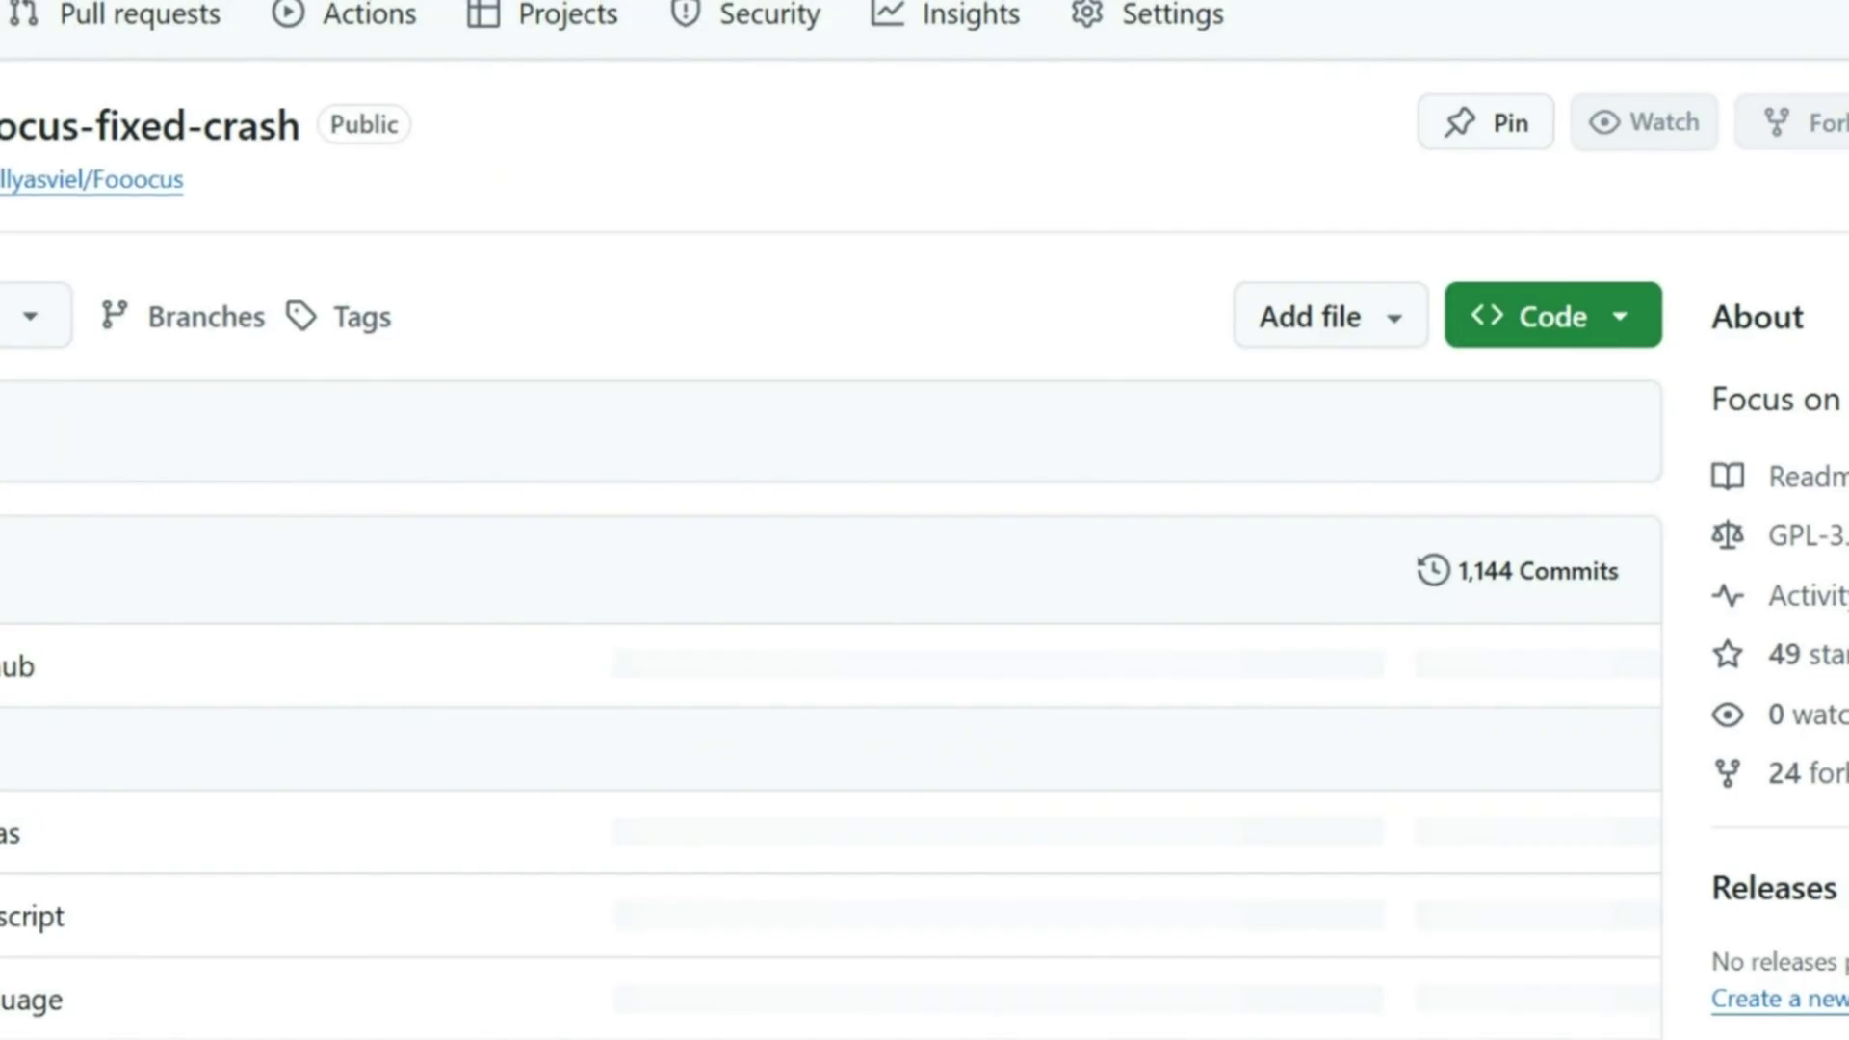
scroll(924, 578, "down", 5)
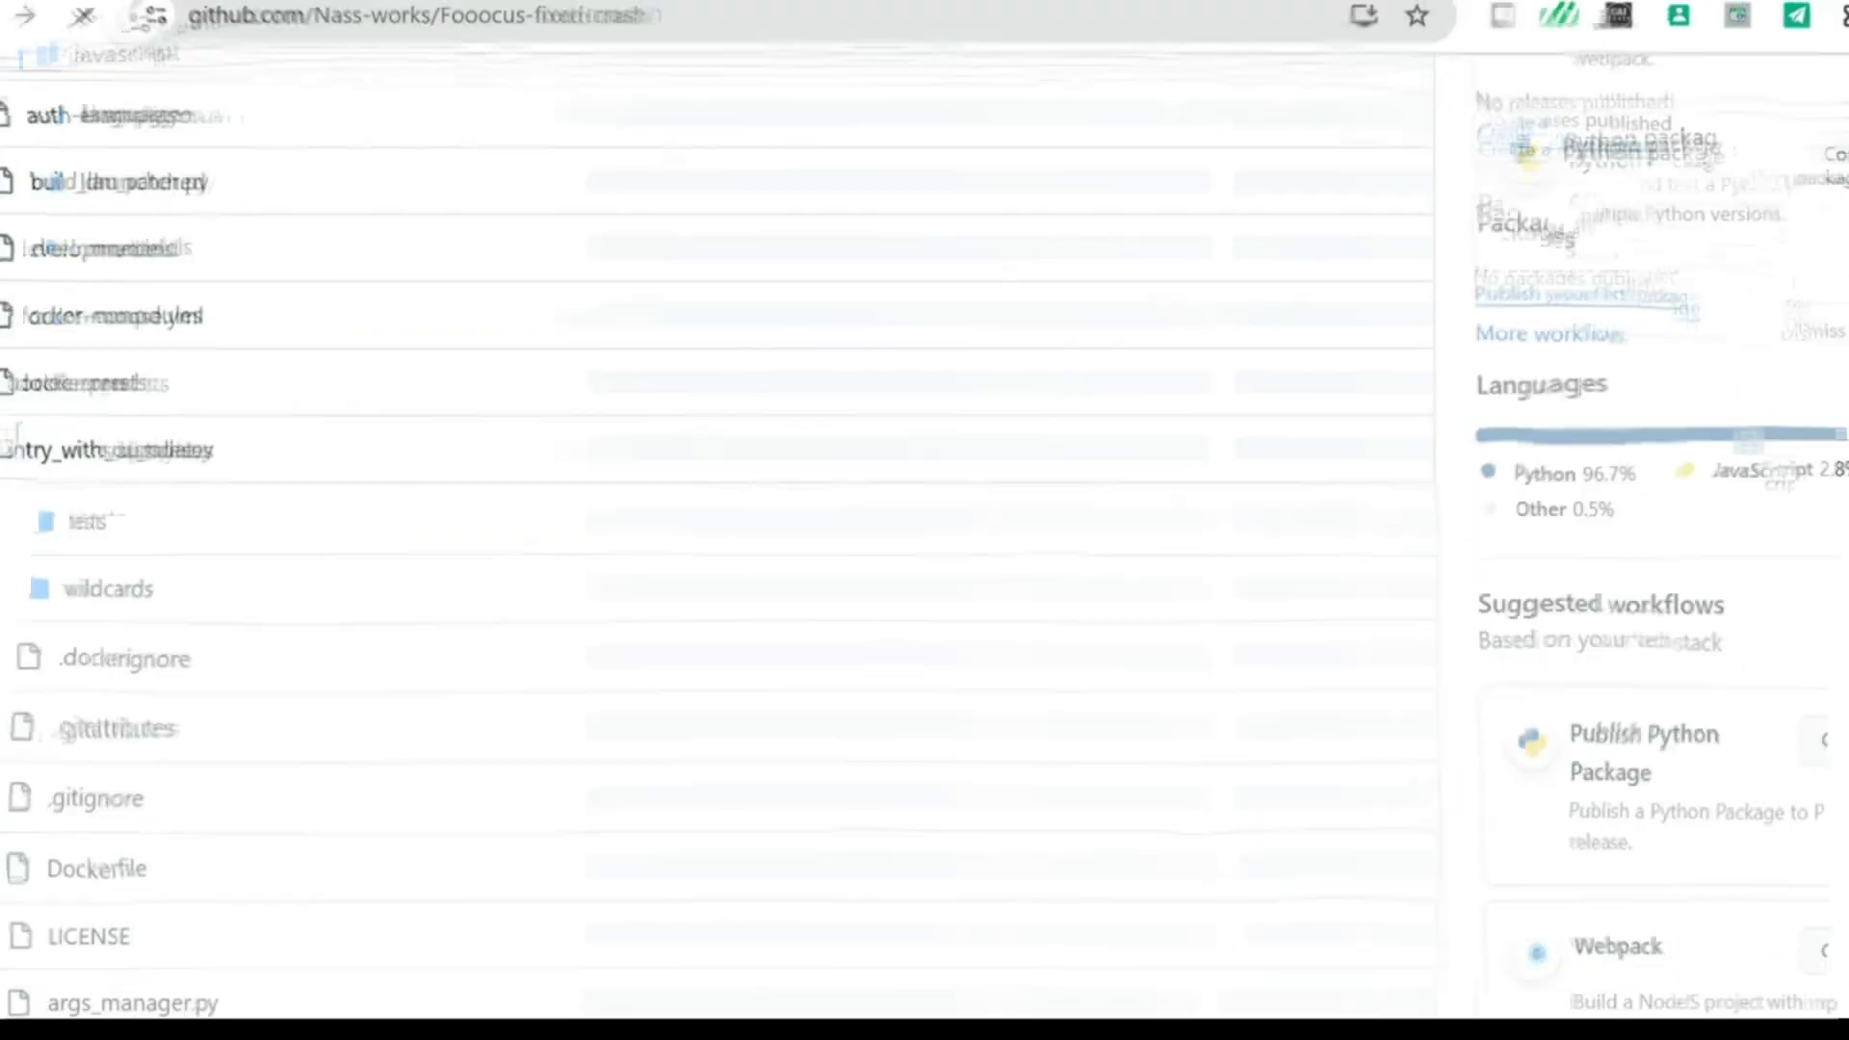
scroll(674, 578, "down", 20)
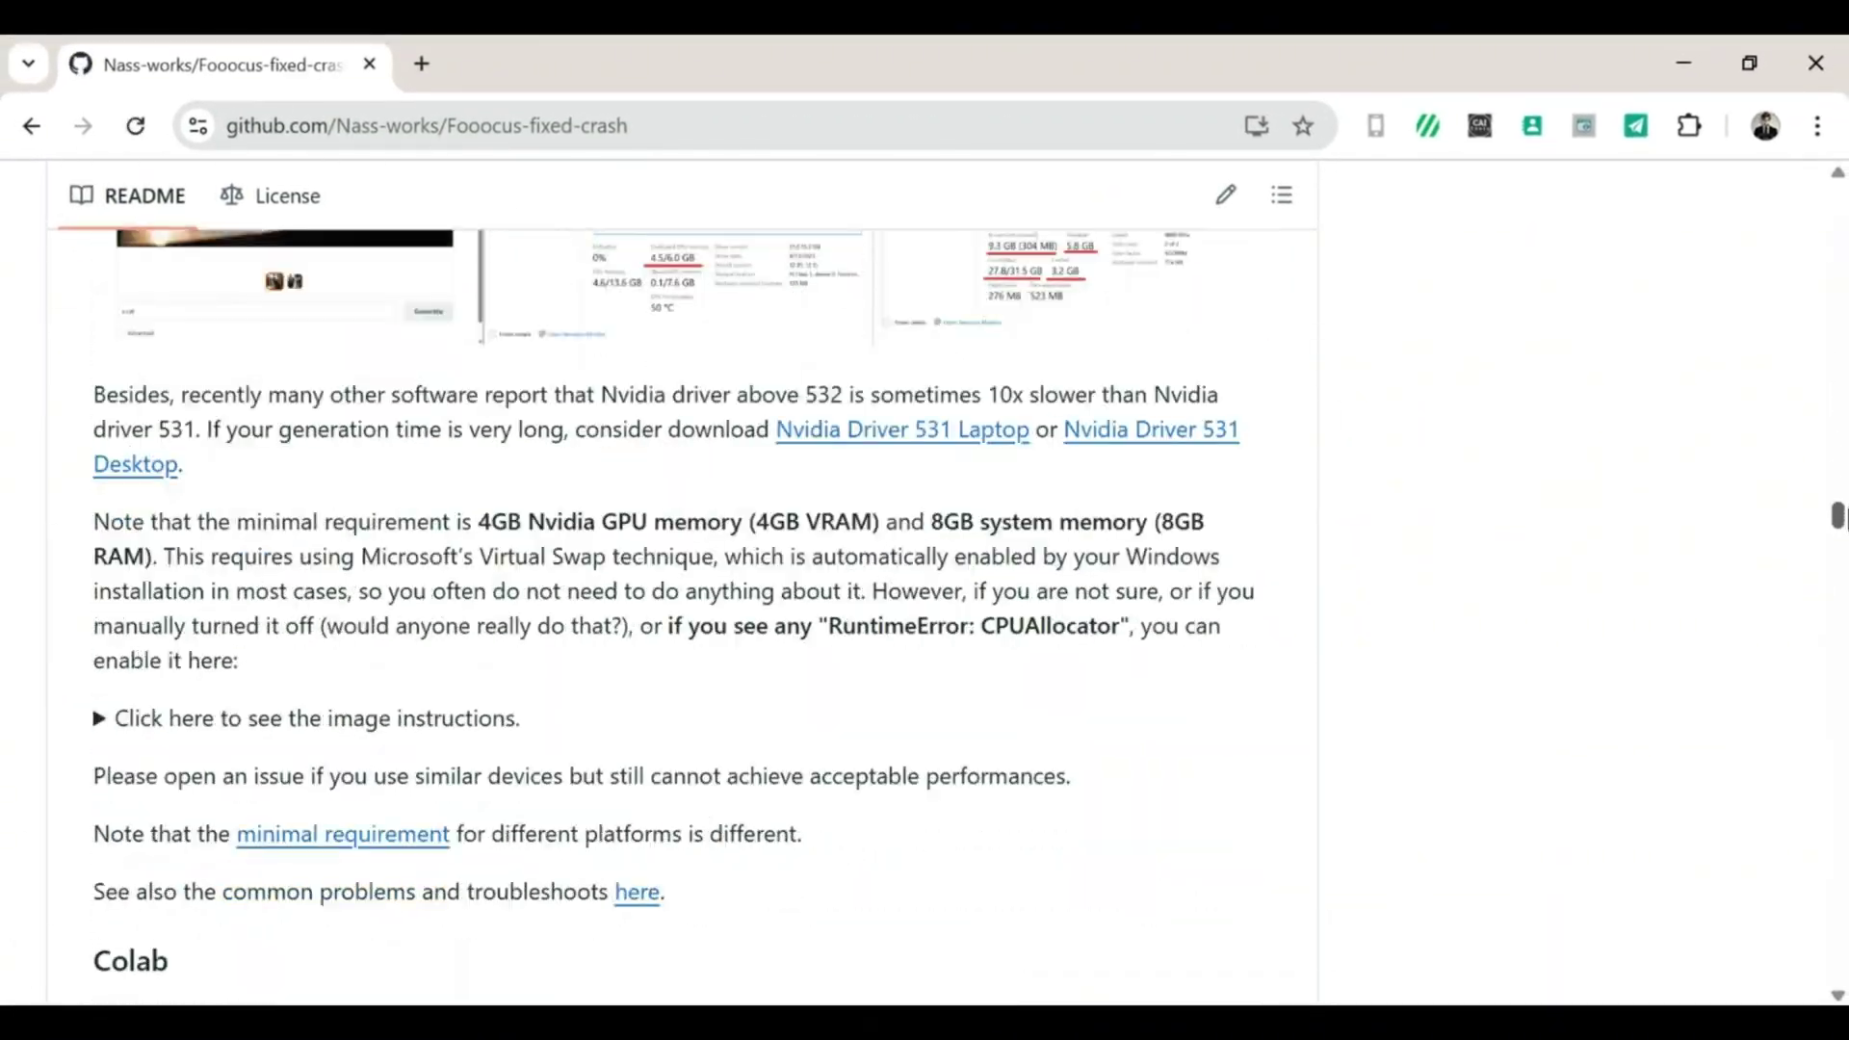
scroll(674, 578, "down", 5)
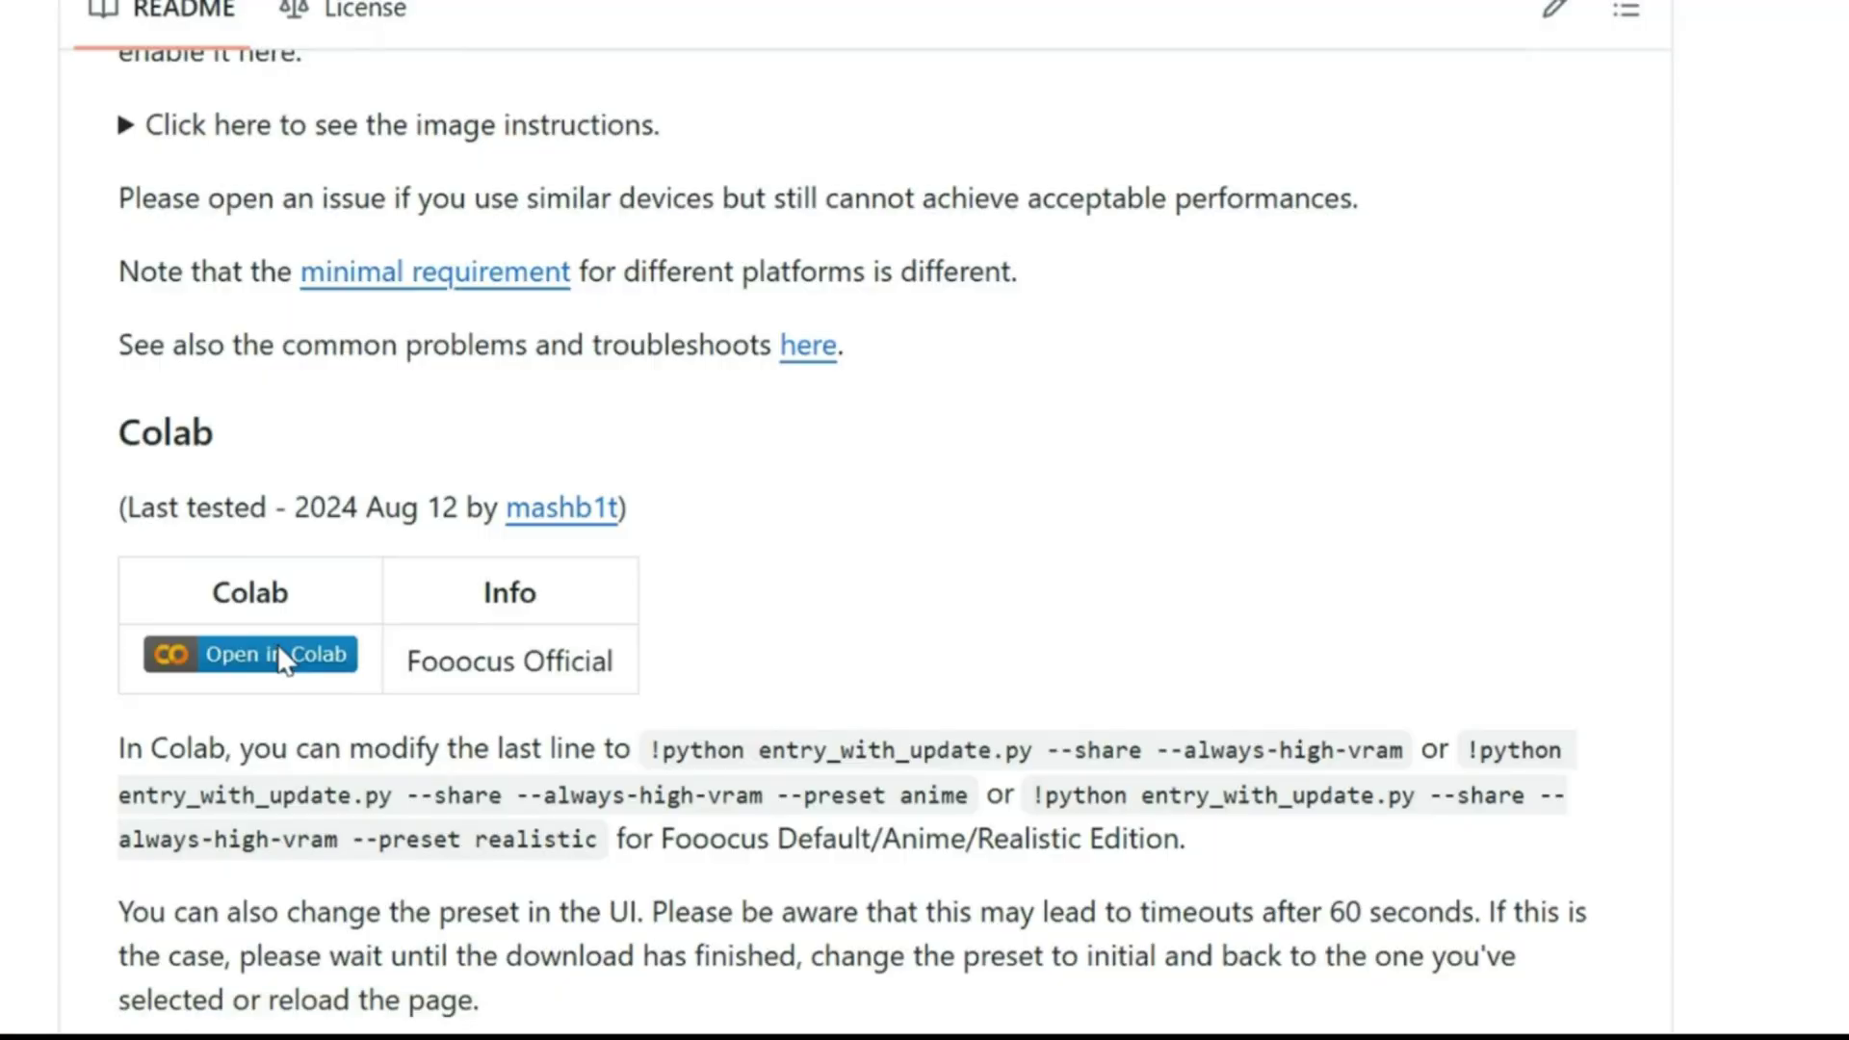
left_click(281, 658)
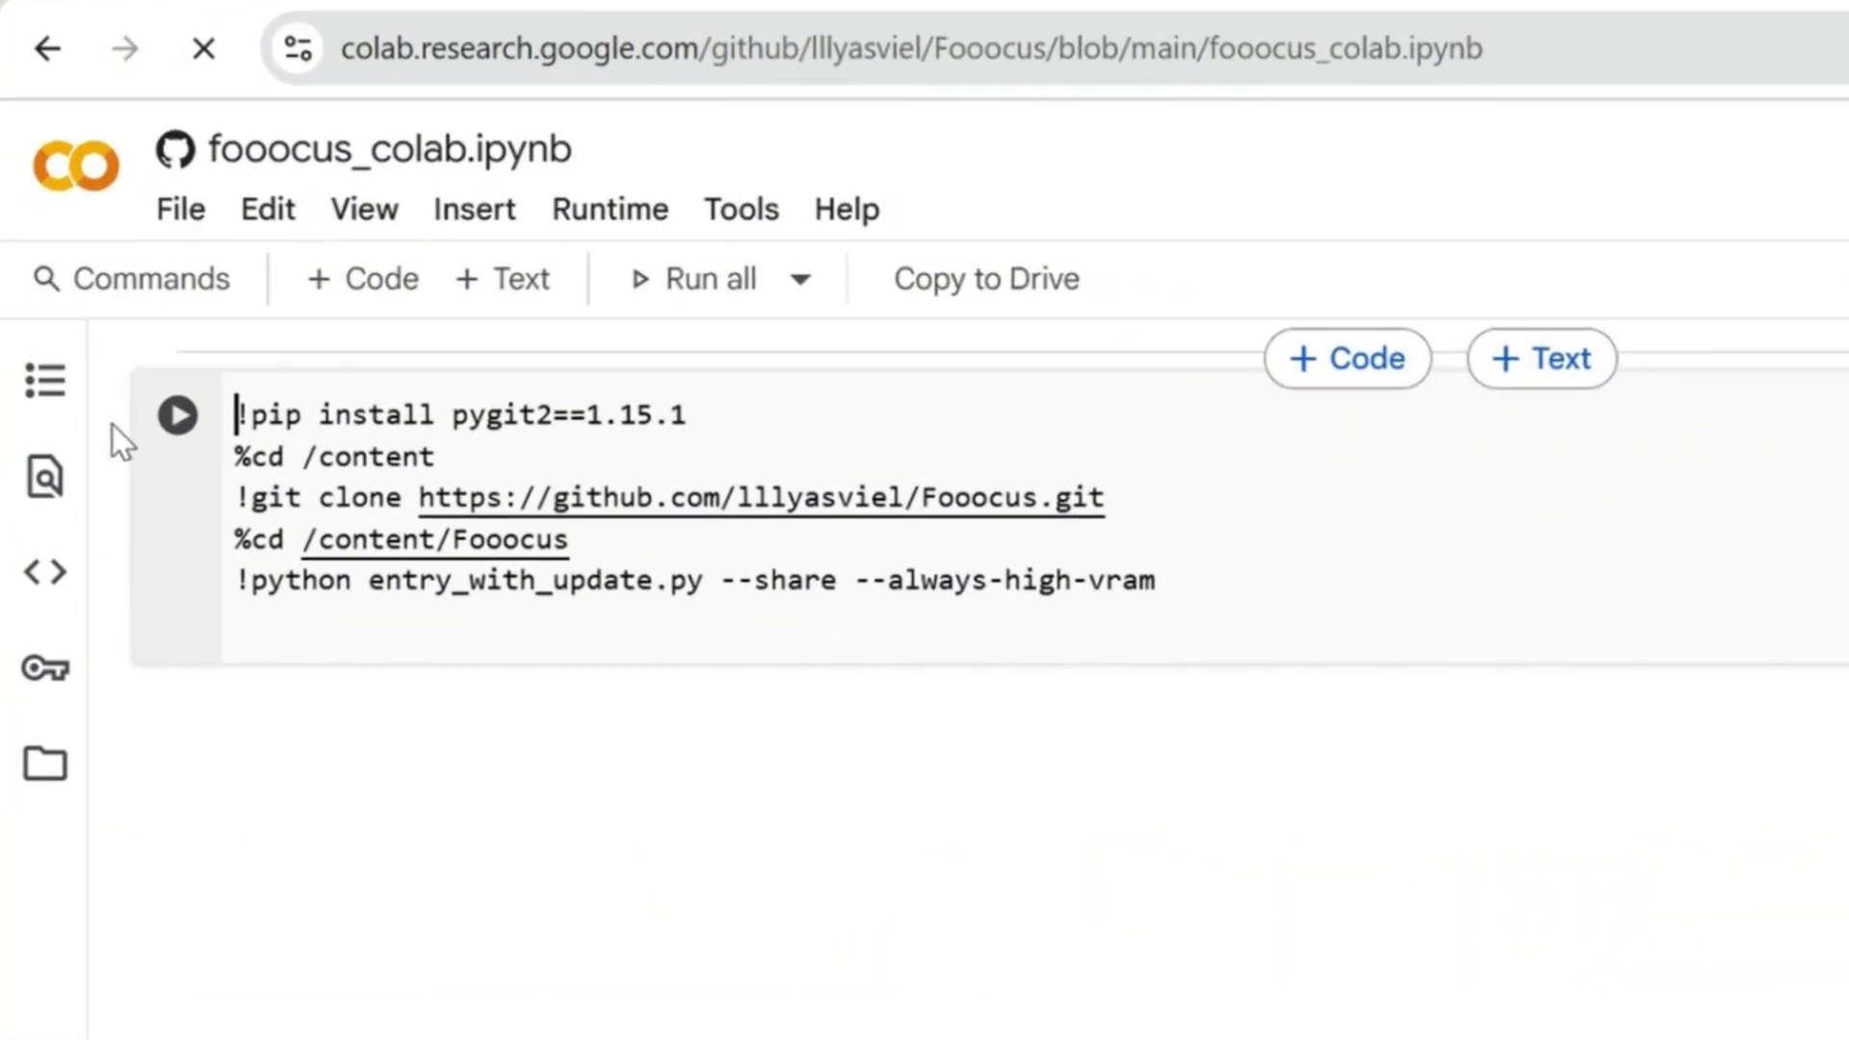
Run the Fooocus notebook's cell in Colab and open the public Gradio link it outputs.
left_click(177, 415)
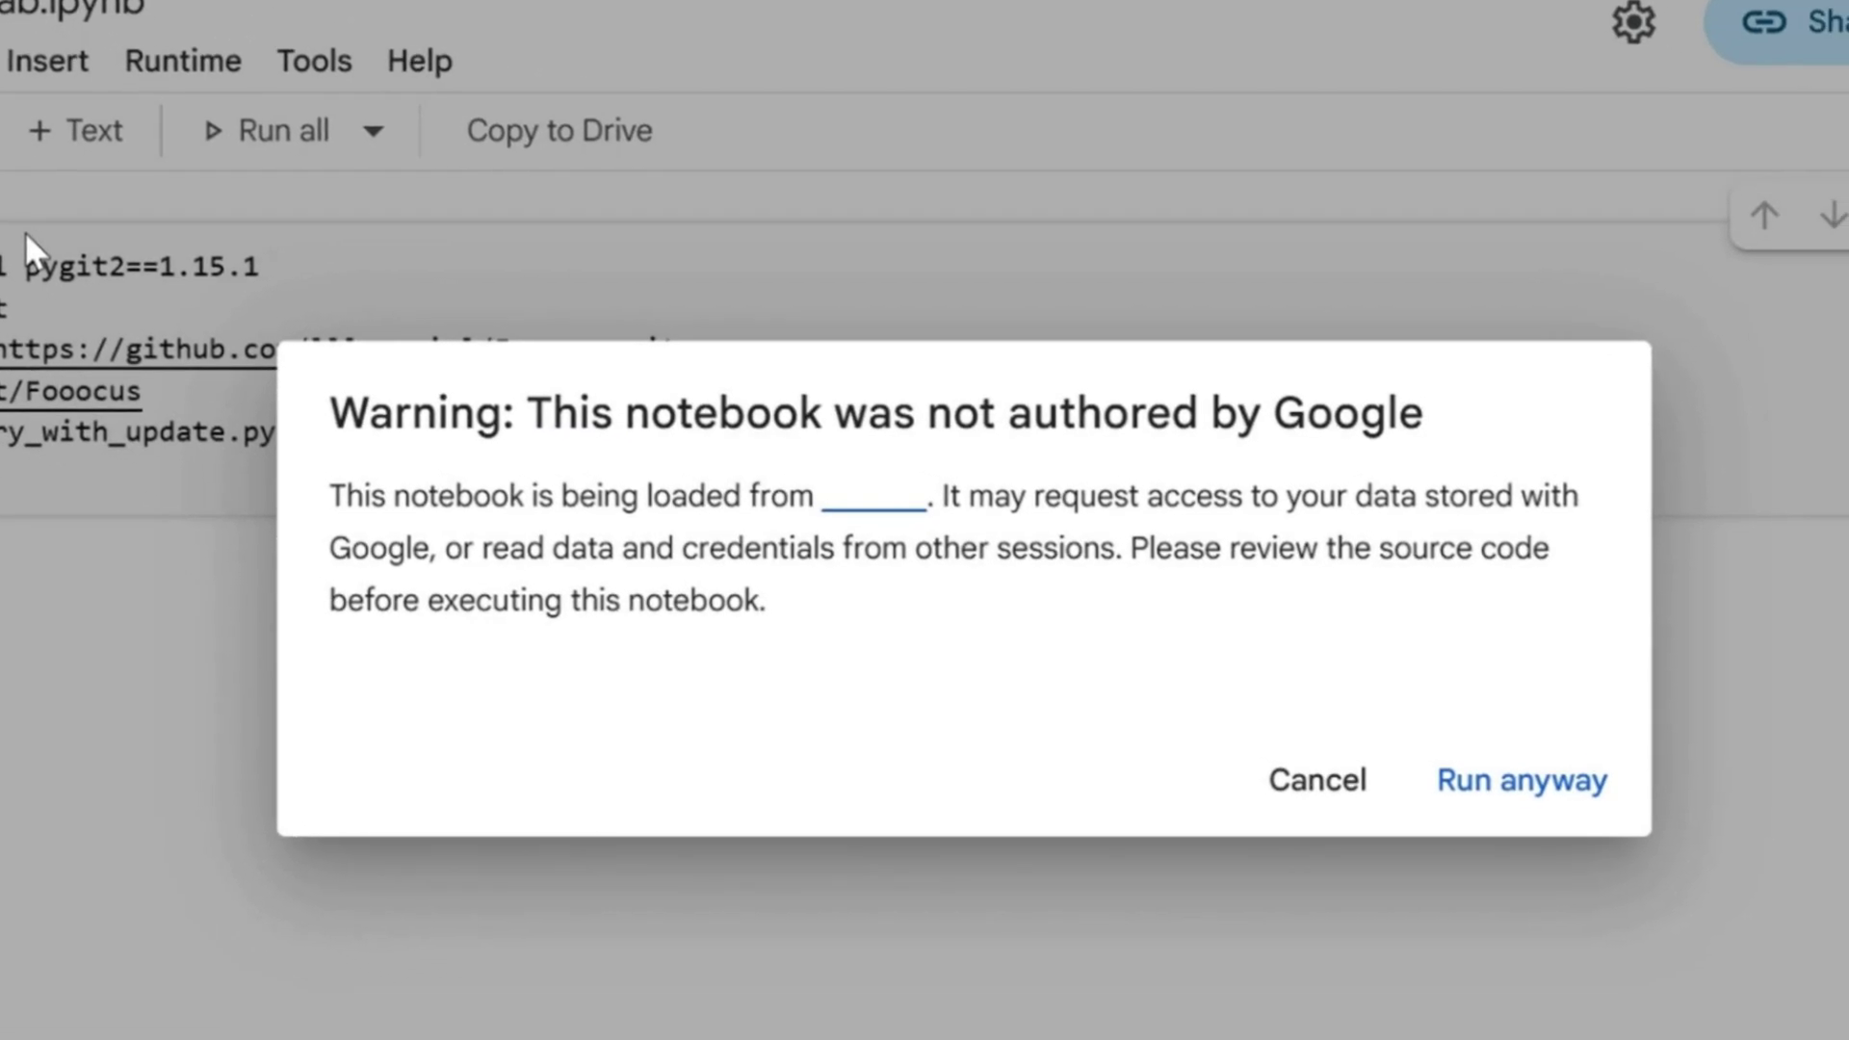
left_click(1483, 765)
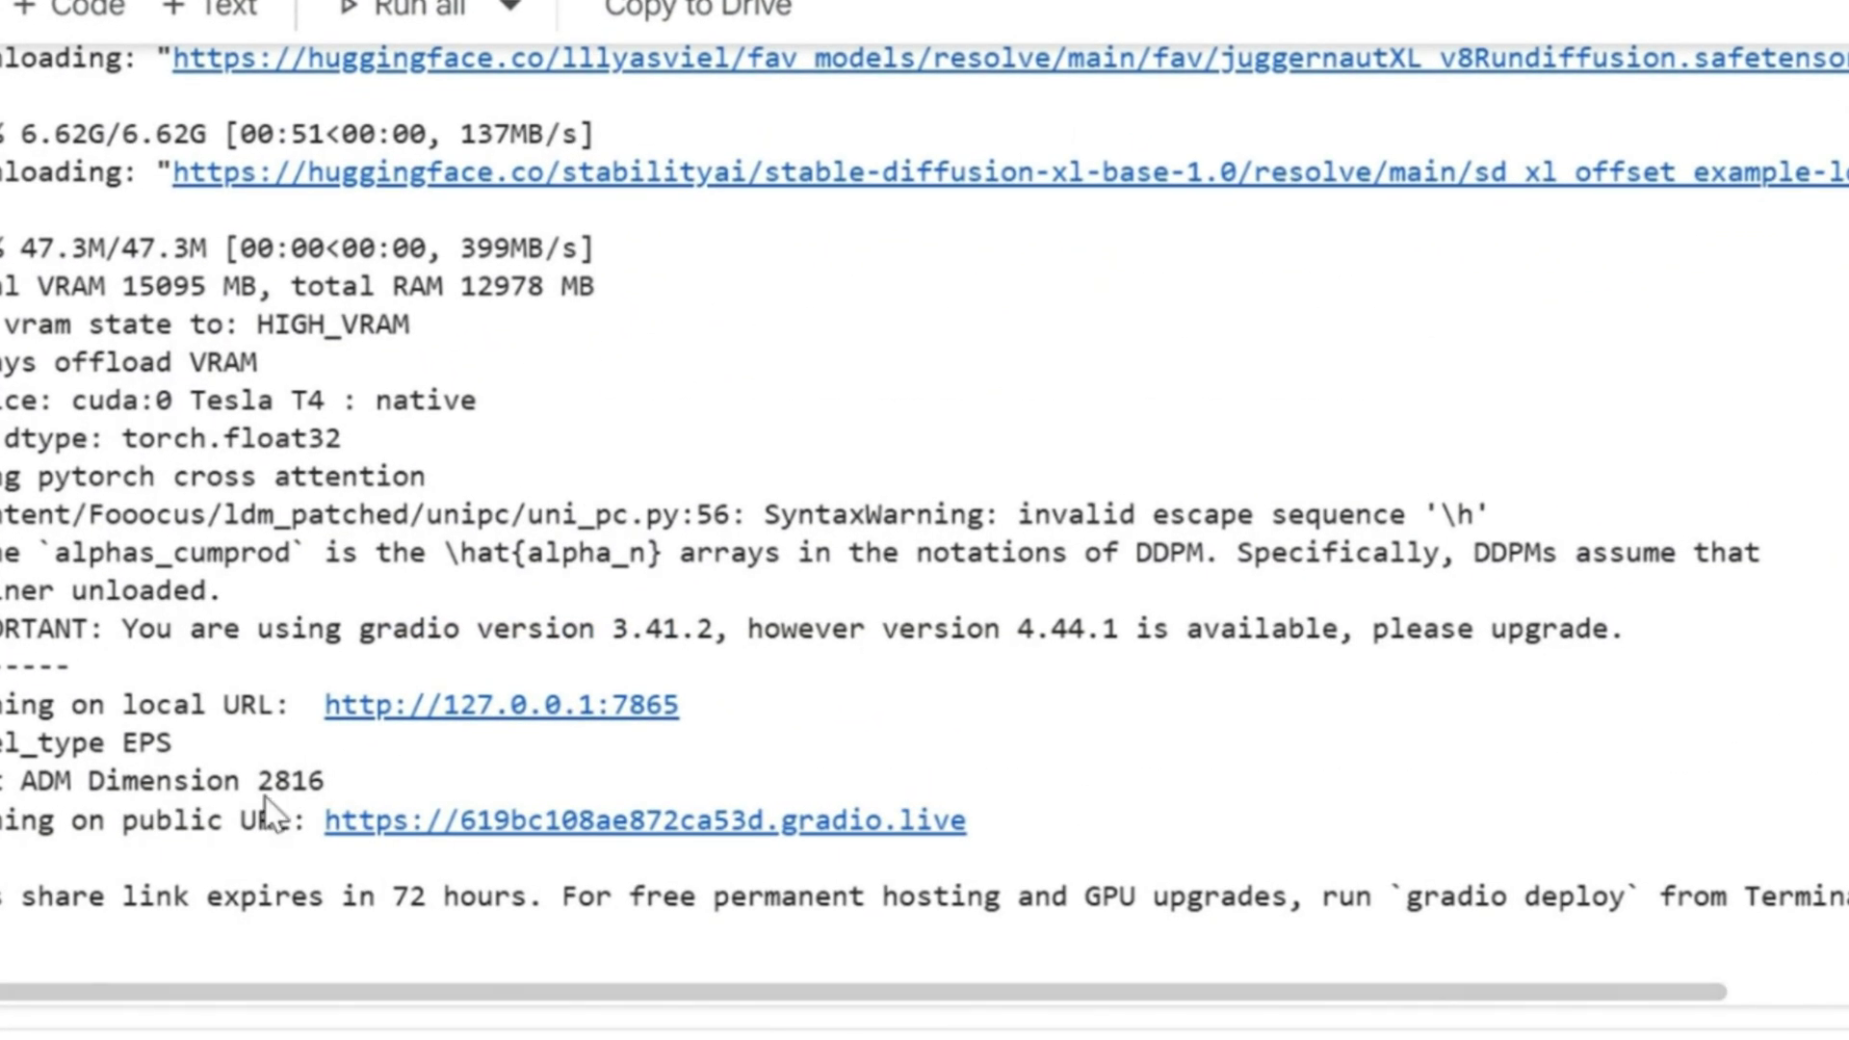
left_click(613, 823)
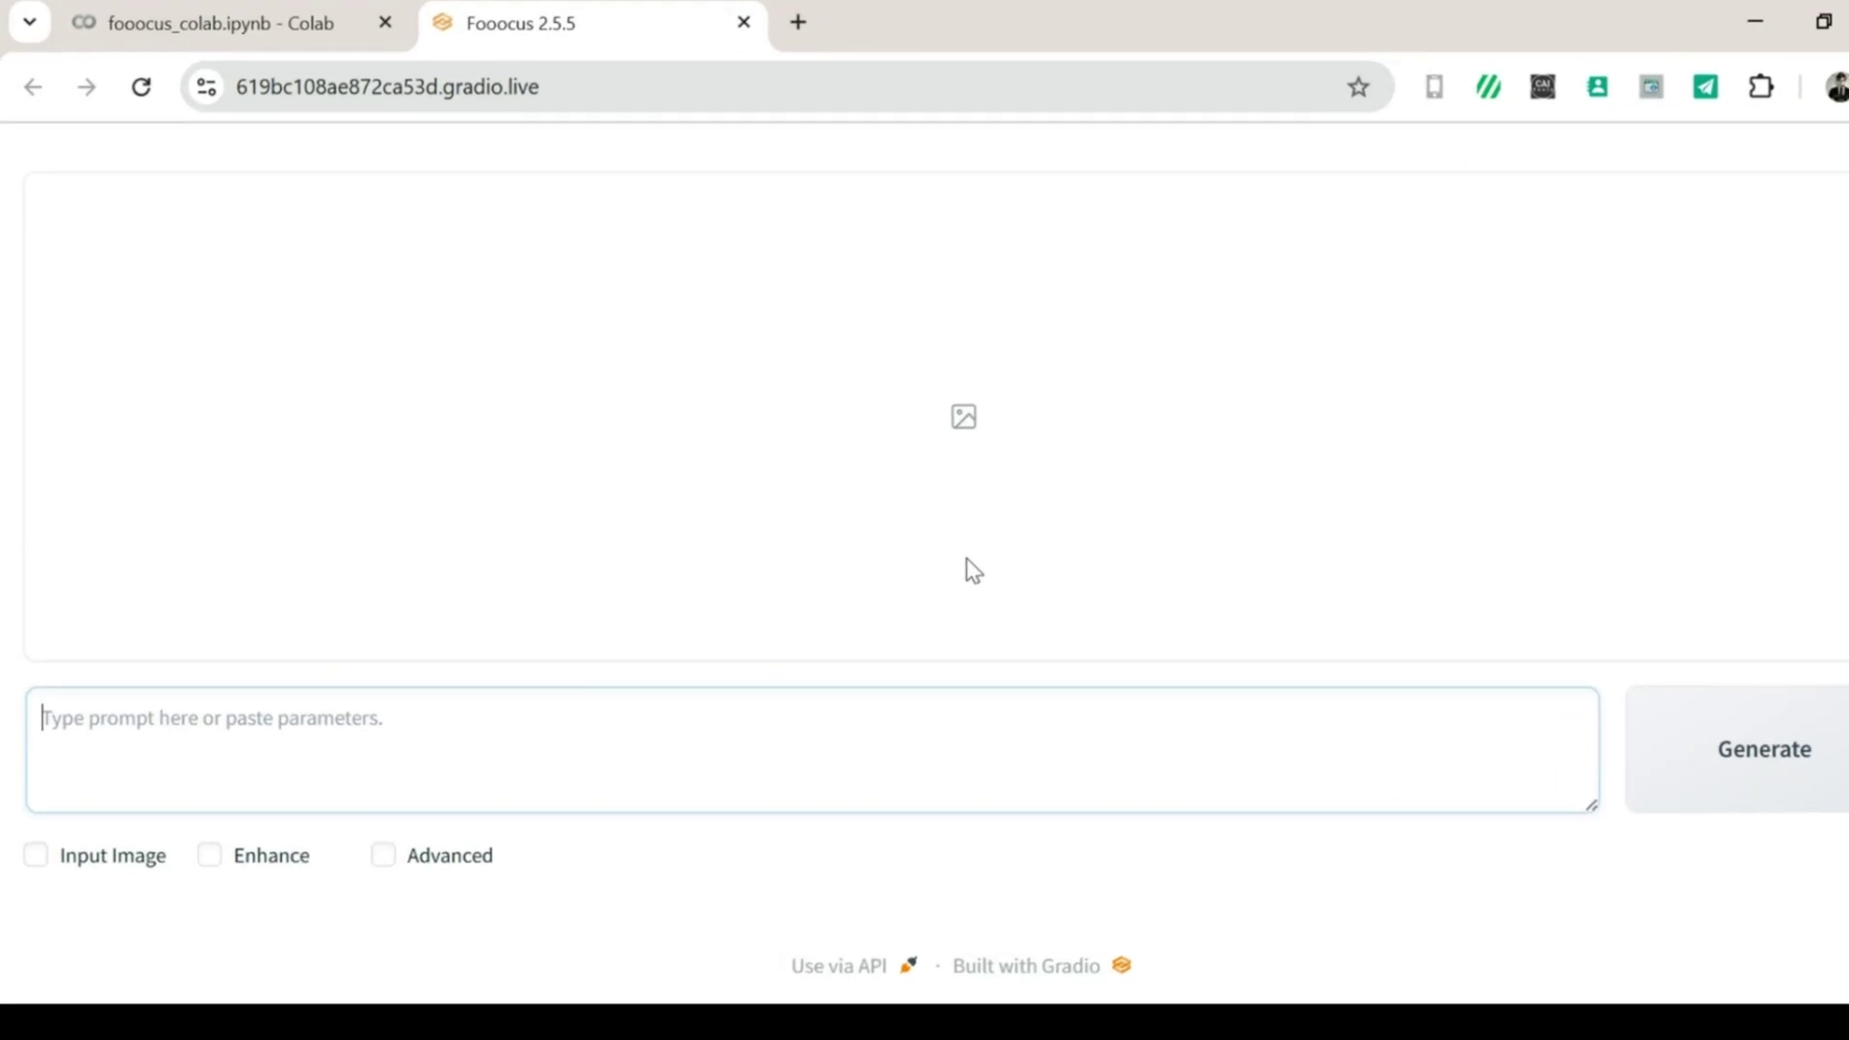
Enable the Input Image, Enhance and Advanced options in Fooocus.
left_click(42, 827)
left_click(270, 802)
scroll(546, 308, "down", 5)
left_click(493, 96)
scroll(1155, 578, "up", 5)
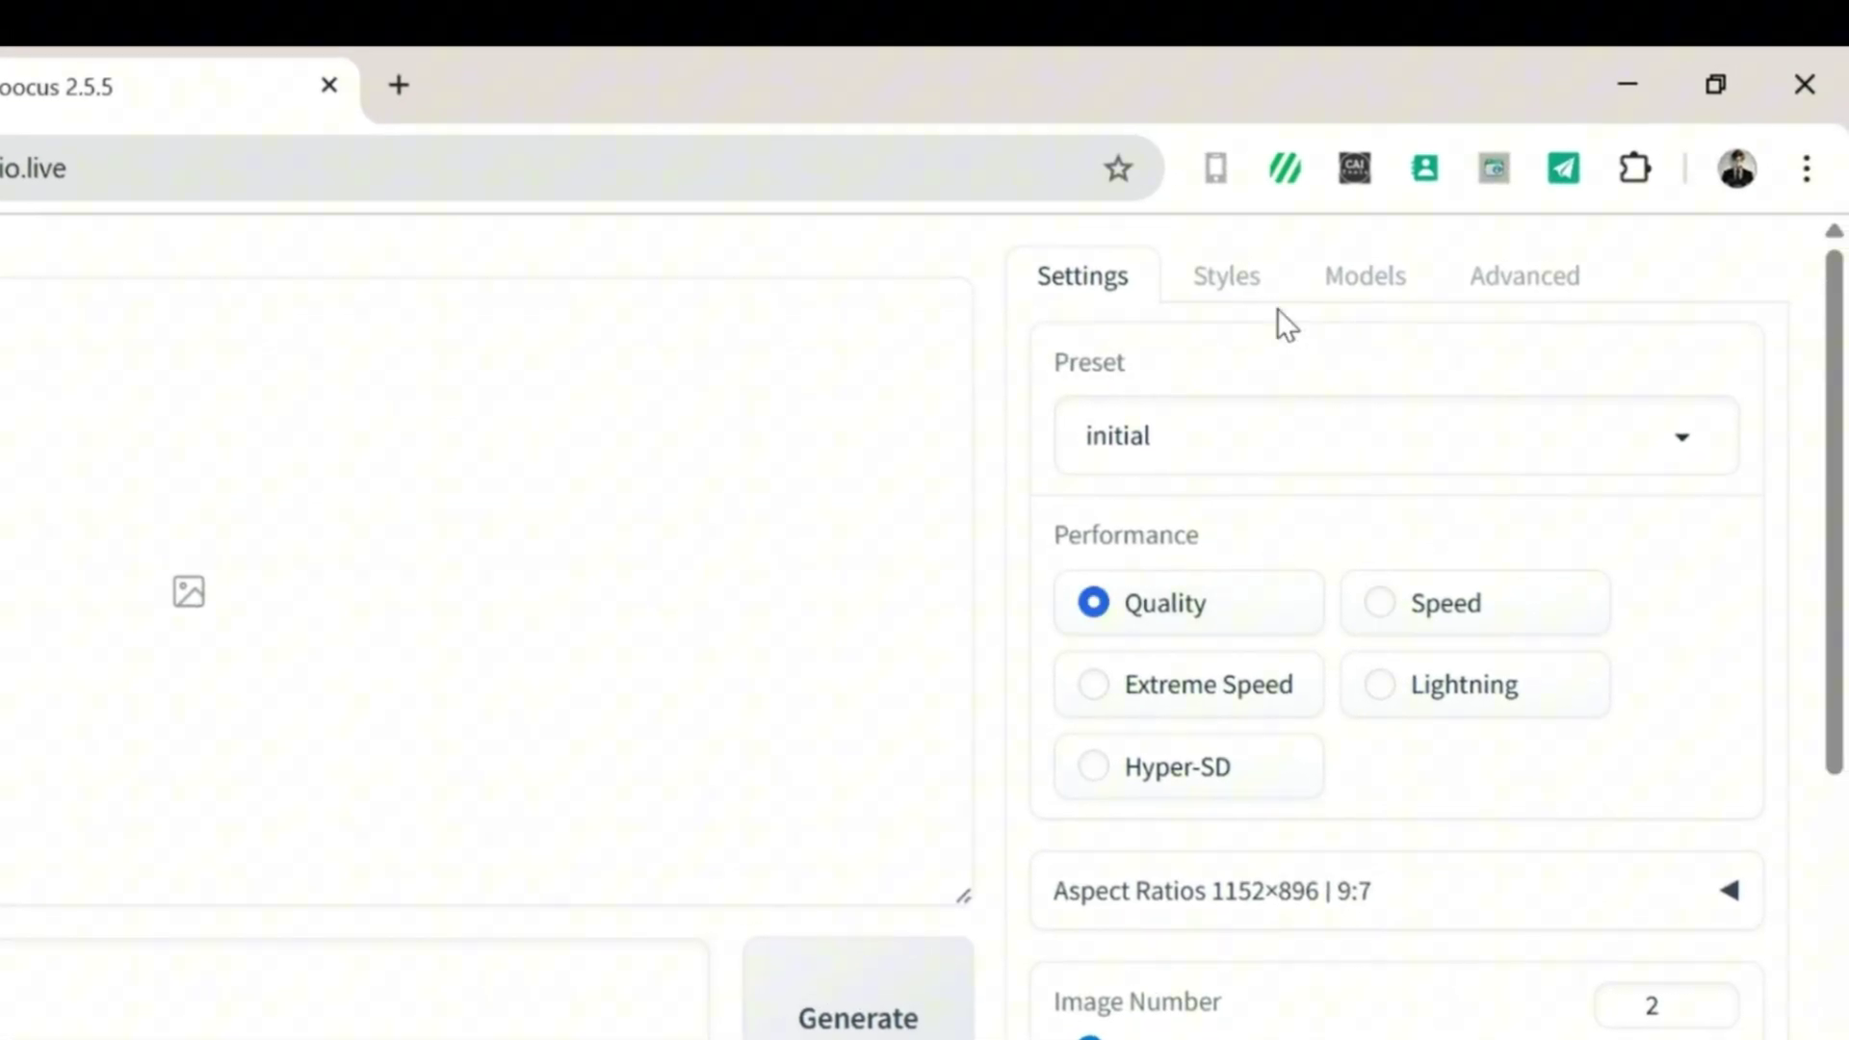
Search the styles for "hyp", enable Artstyle Hyperrealism and return to the general generation settings.
left_click(1275, 304)
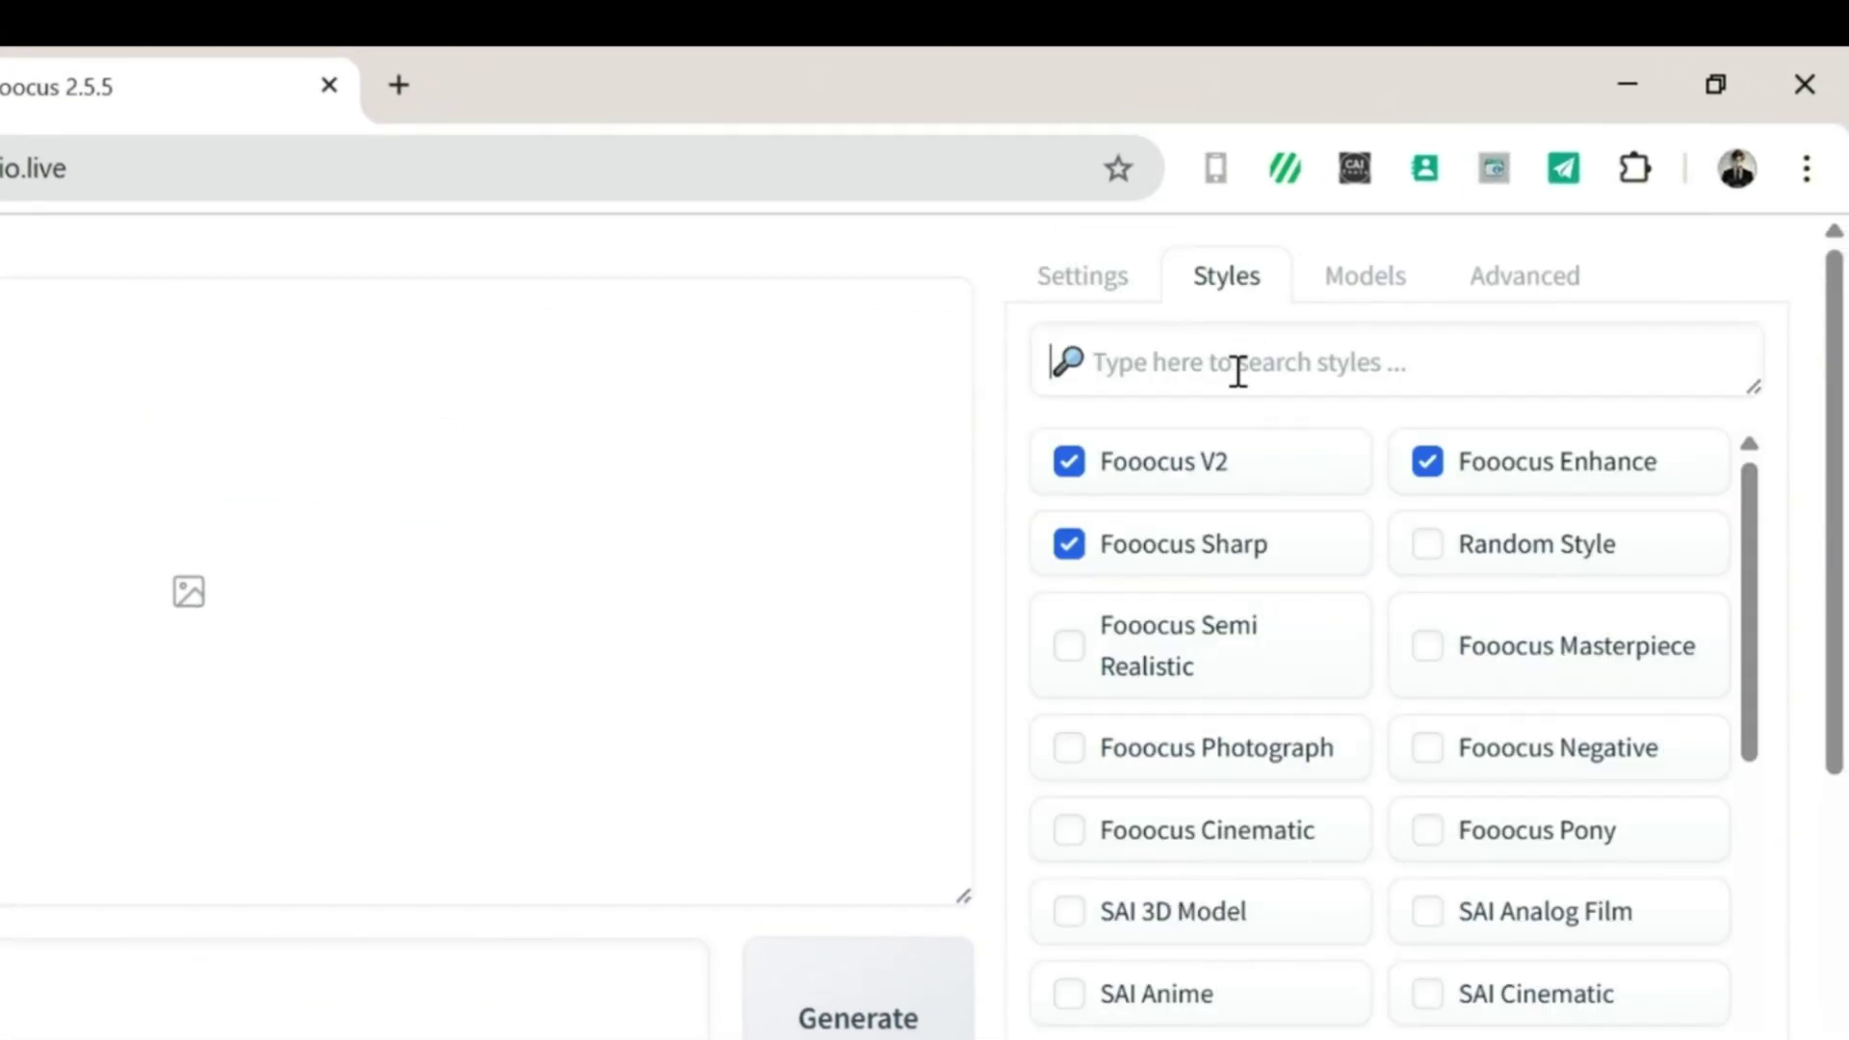
type("hyp")
left_click(1106, 460)
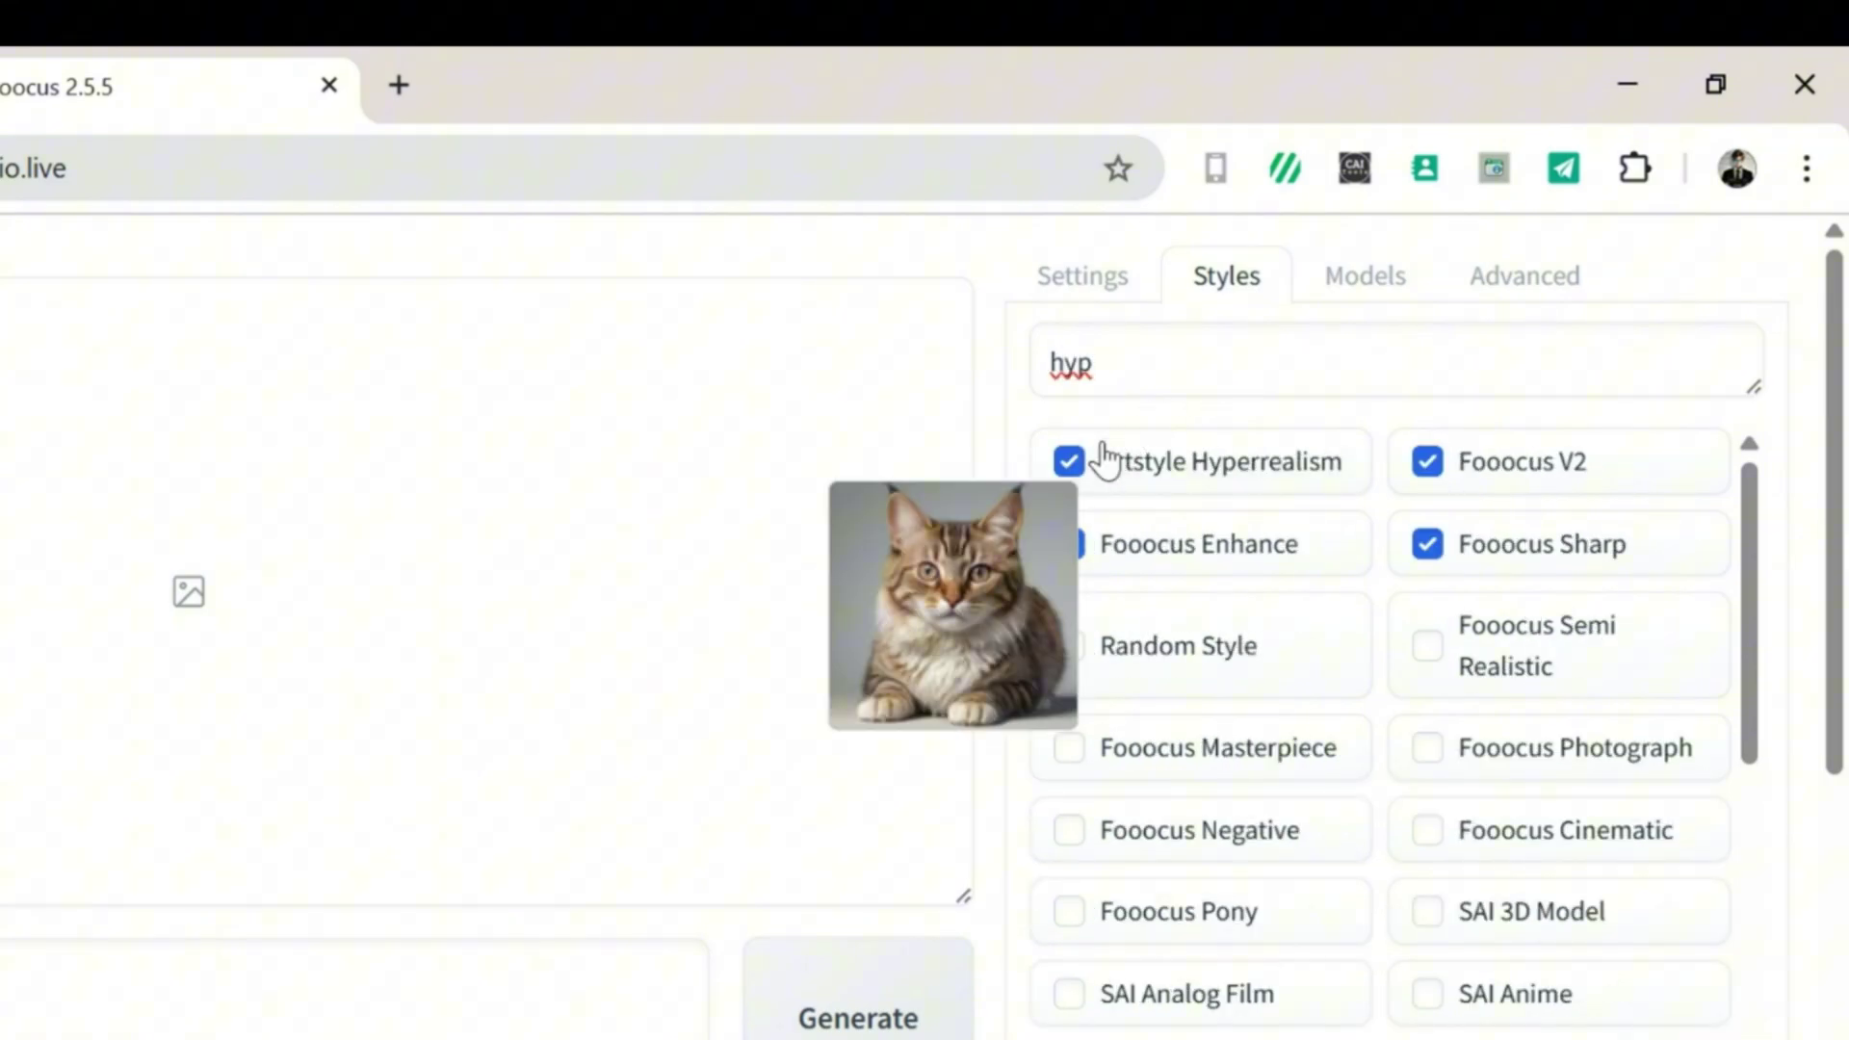
left_click(1098, 281)
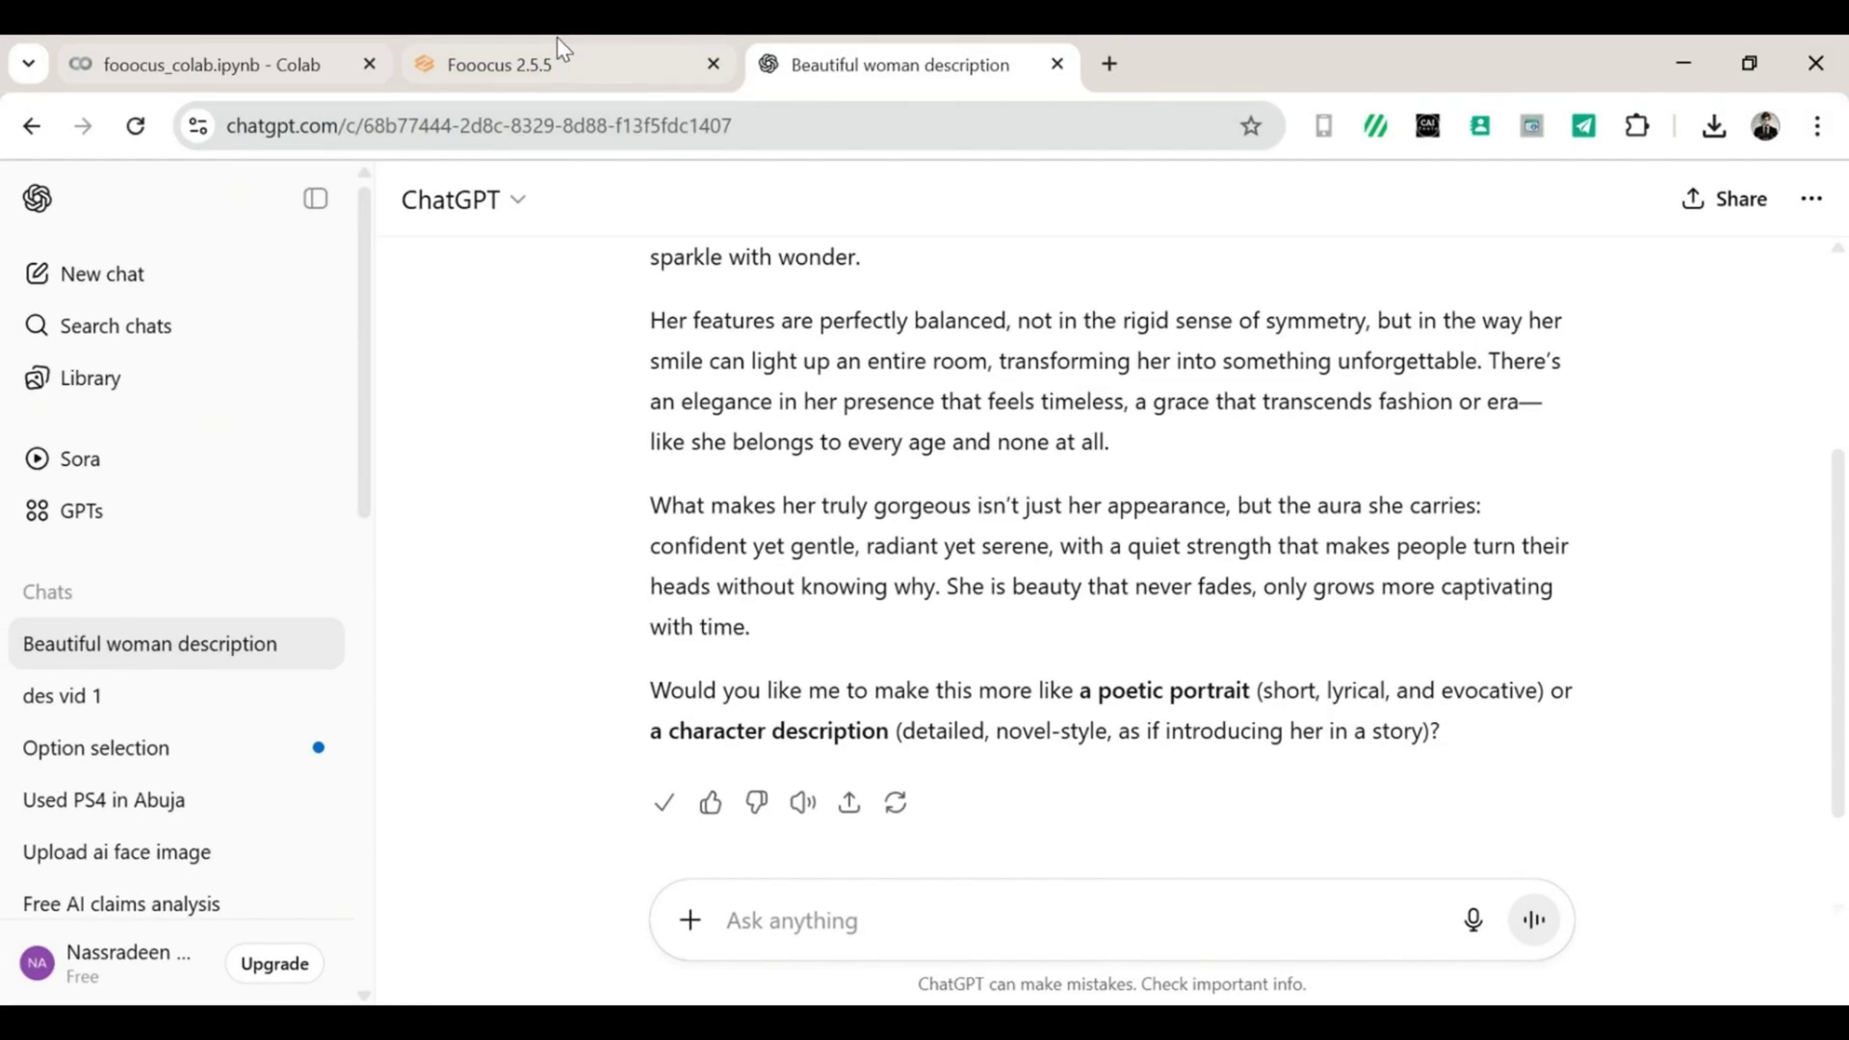
Enter ChatGPT's beautiful-woman description as the Fooocus prompt and generate two images from it.
left_click(559, 42)
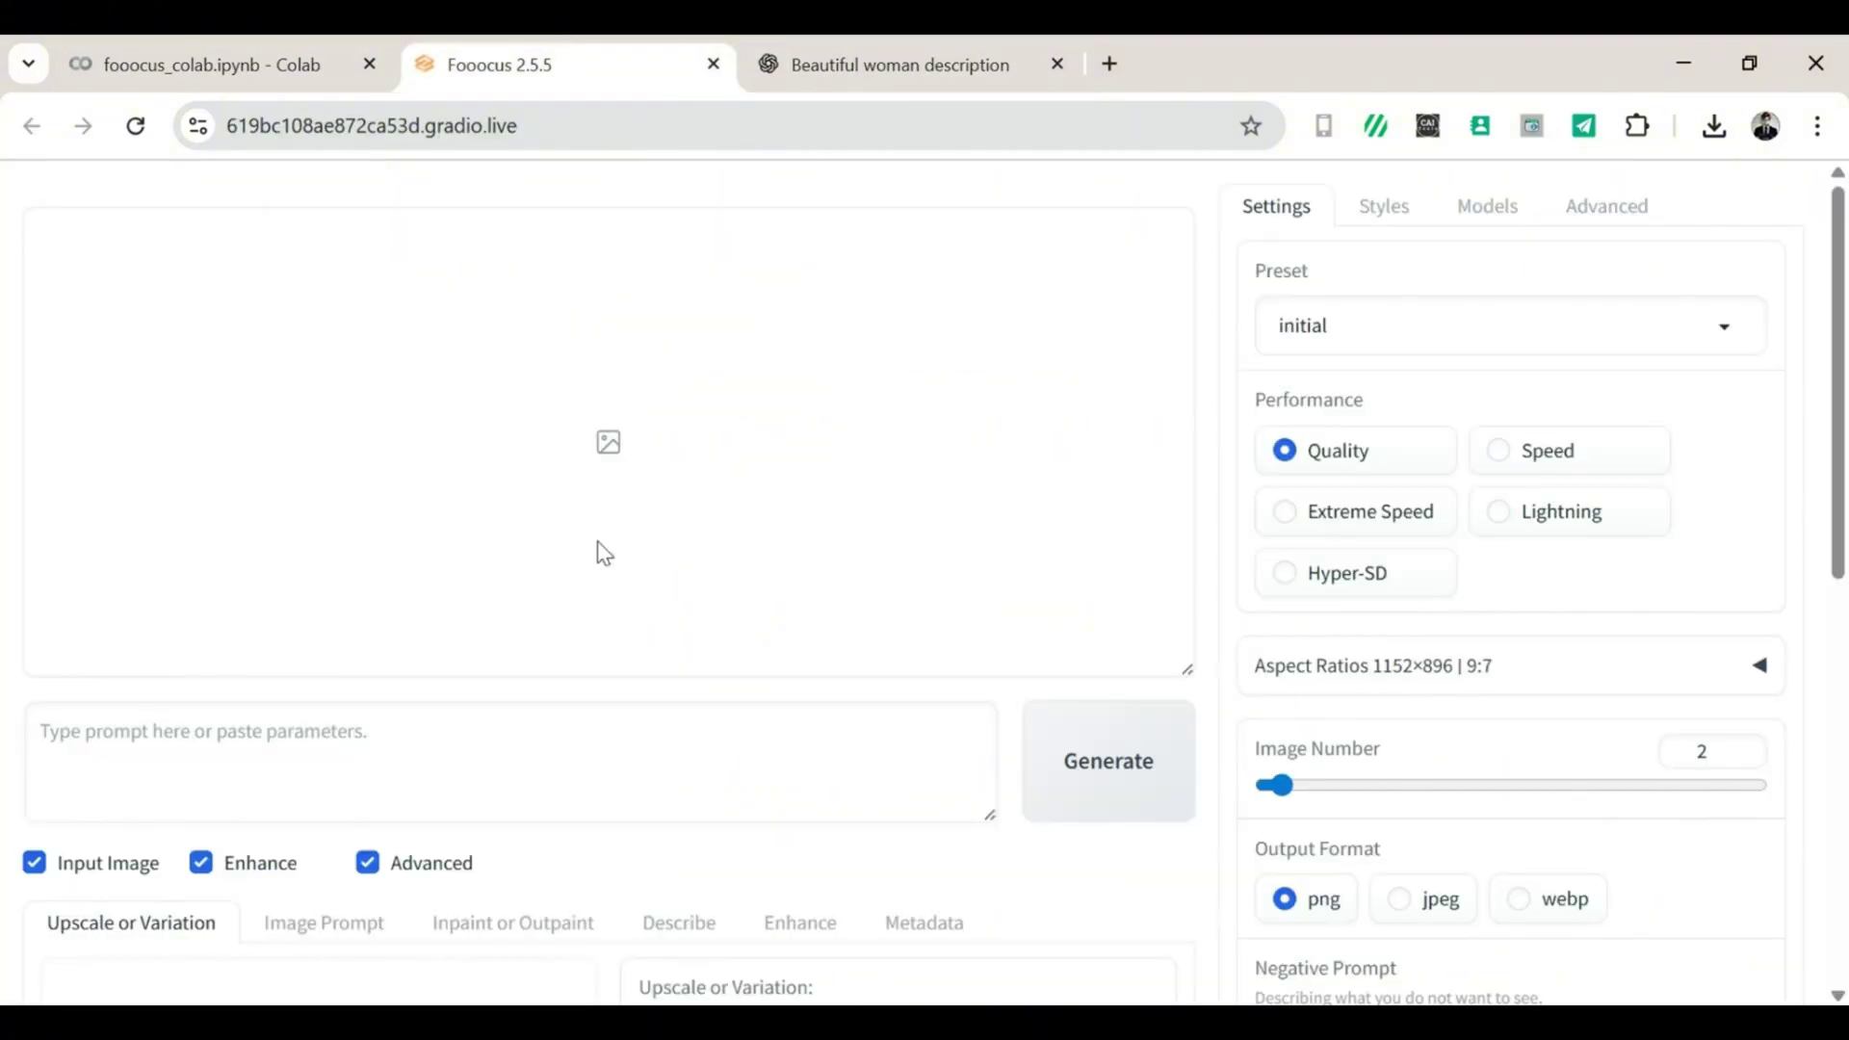
type("She is the kind of beauty that lingers in memory, both striking and soft at once. Her brown hair falls in graceful waves, catching light like rich silk, each strand deep and warm with natural shine. Her eyes—an earthy, soulful brown—draw you in effortlessly, holding a depth that feels both comforting and mysterious, as though they’ve seen lifetimes and still sparkle with wonder.  Her features are perfectly balanced, not in the rigid sense of symmetry, but in the way her smile can light up an entire room, transforming her into something unforgettable. There’s an elegance in her presence that feels timeless, a grace that transcends fashion or era—like she belongs to every age and none at all.  What makes her truly gorgeous isn’t just her appearance, but the aura she carries: confident yet gentle, radiant yet serene, with a quiet strength that makes people turn their heads without knowing why. She is beauty that never fades, only grows more captivating with time.  Would you like me to make this more like **a poetic portrait** (short, lyrical, and evocative) or **a character description** (detailed, novel-style, as if introducing her in a story)?")
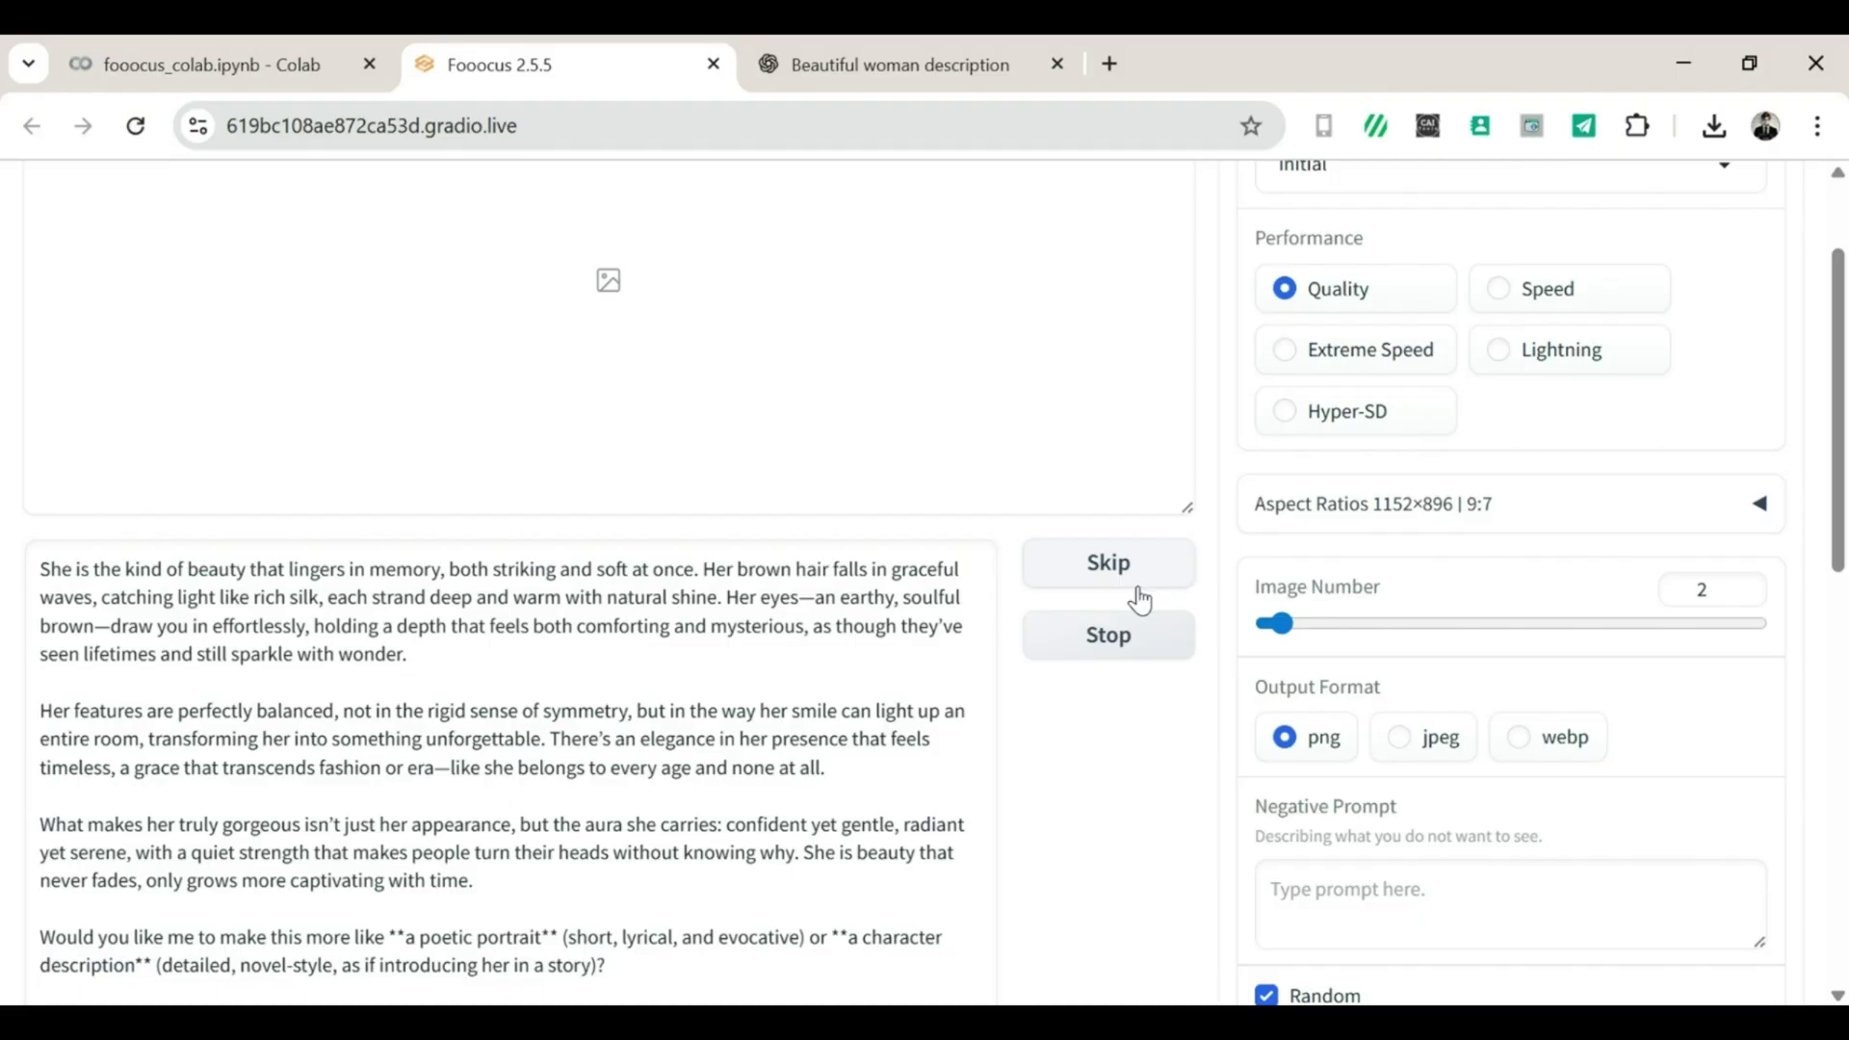
scroll(1806, 231, "up", 2)
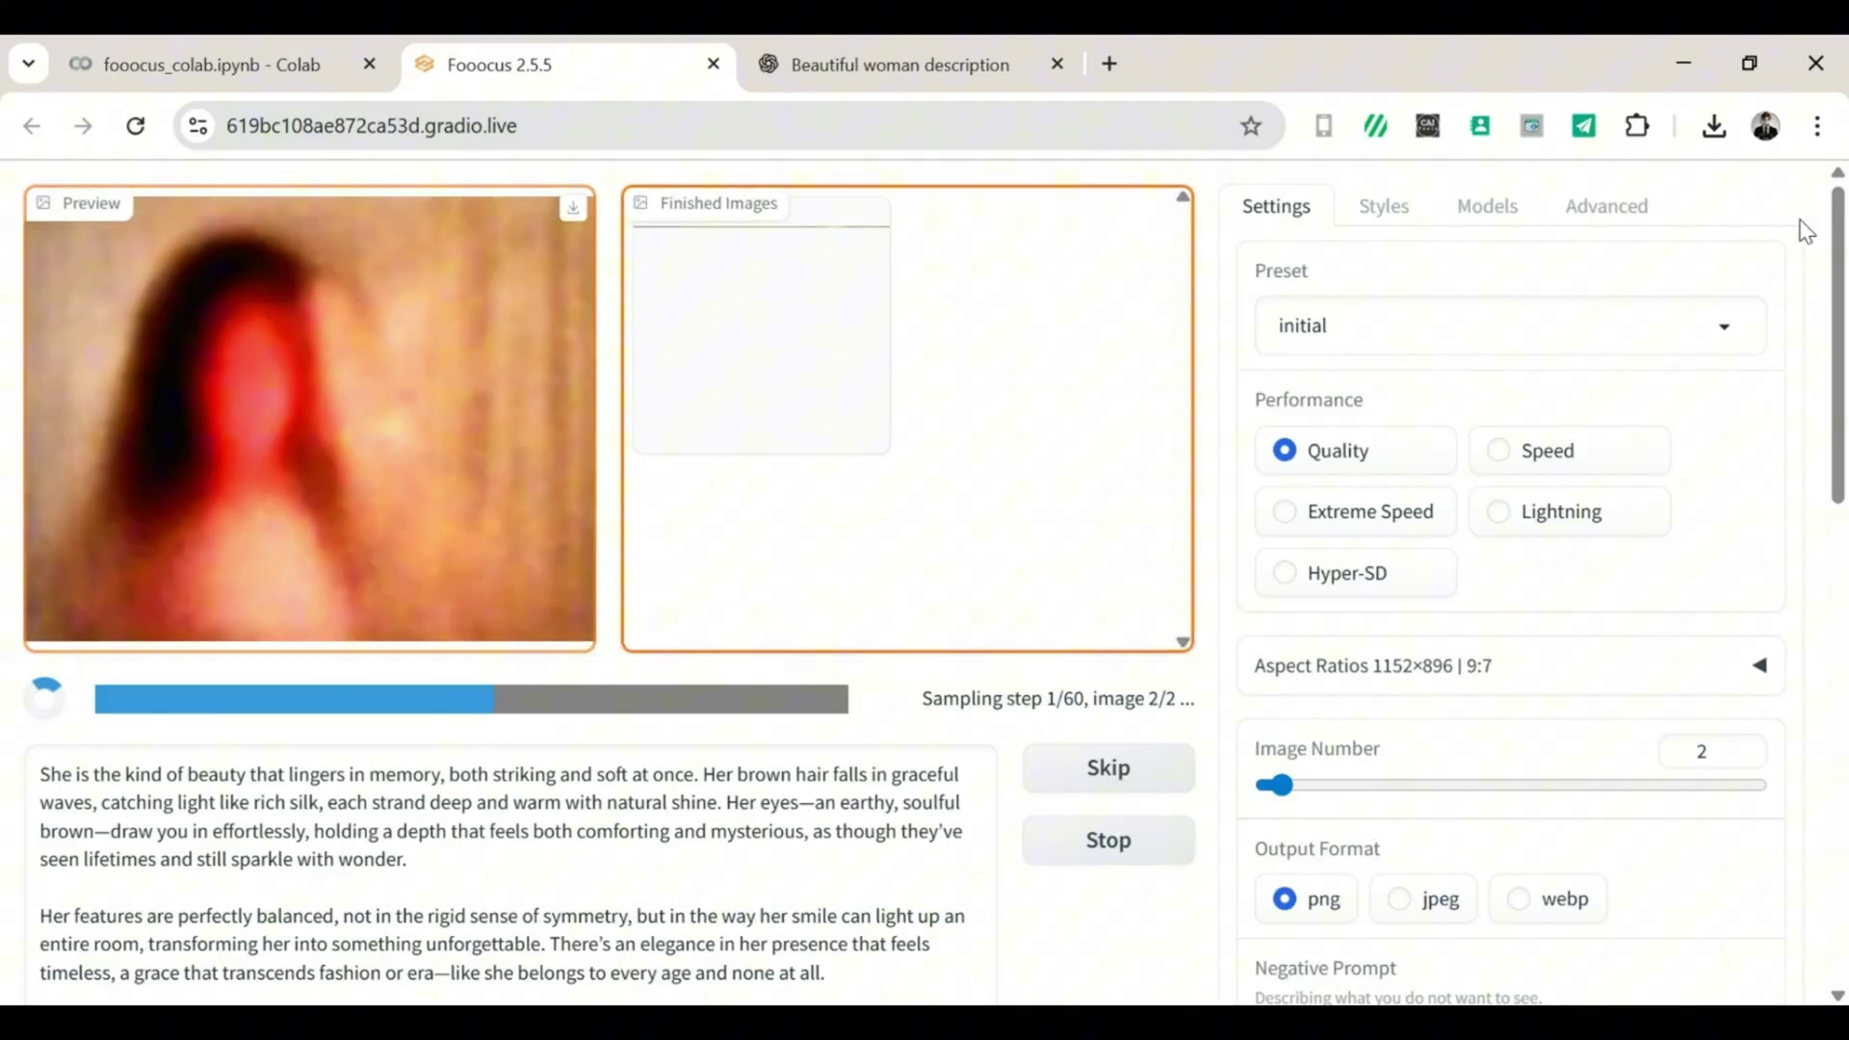
Enlarge the generated portrait of the woman in the brown blazer, download it and close the enlarged view.
left_click(760, 324)
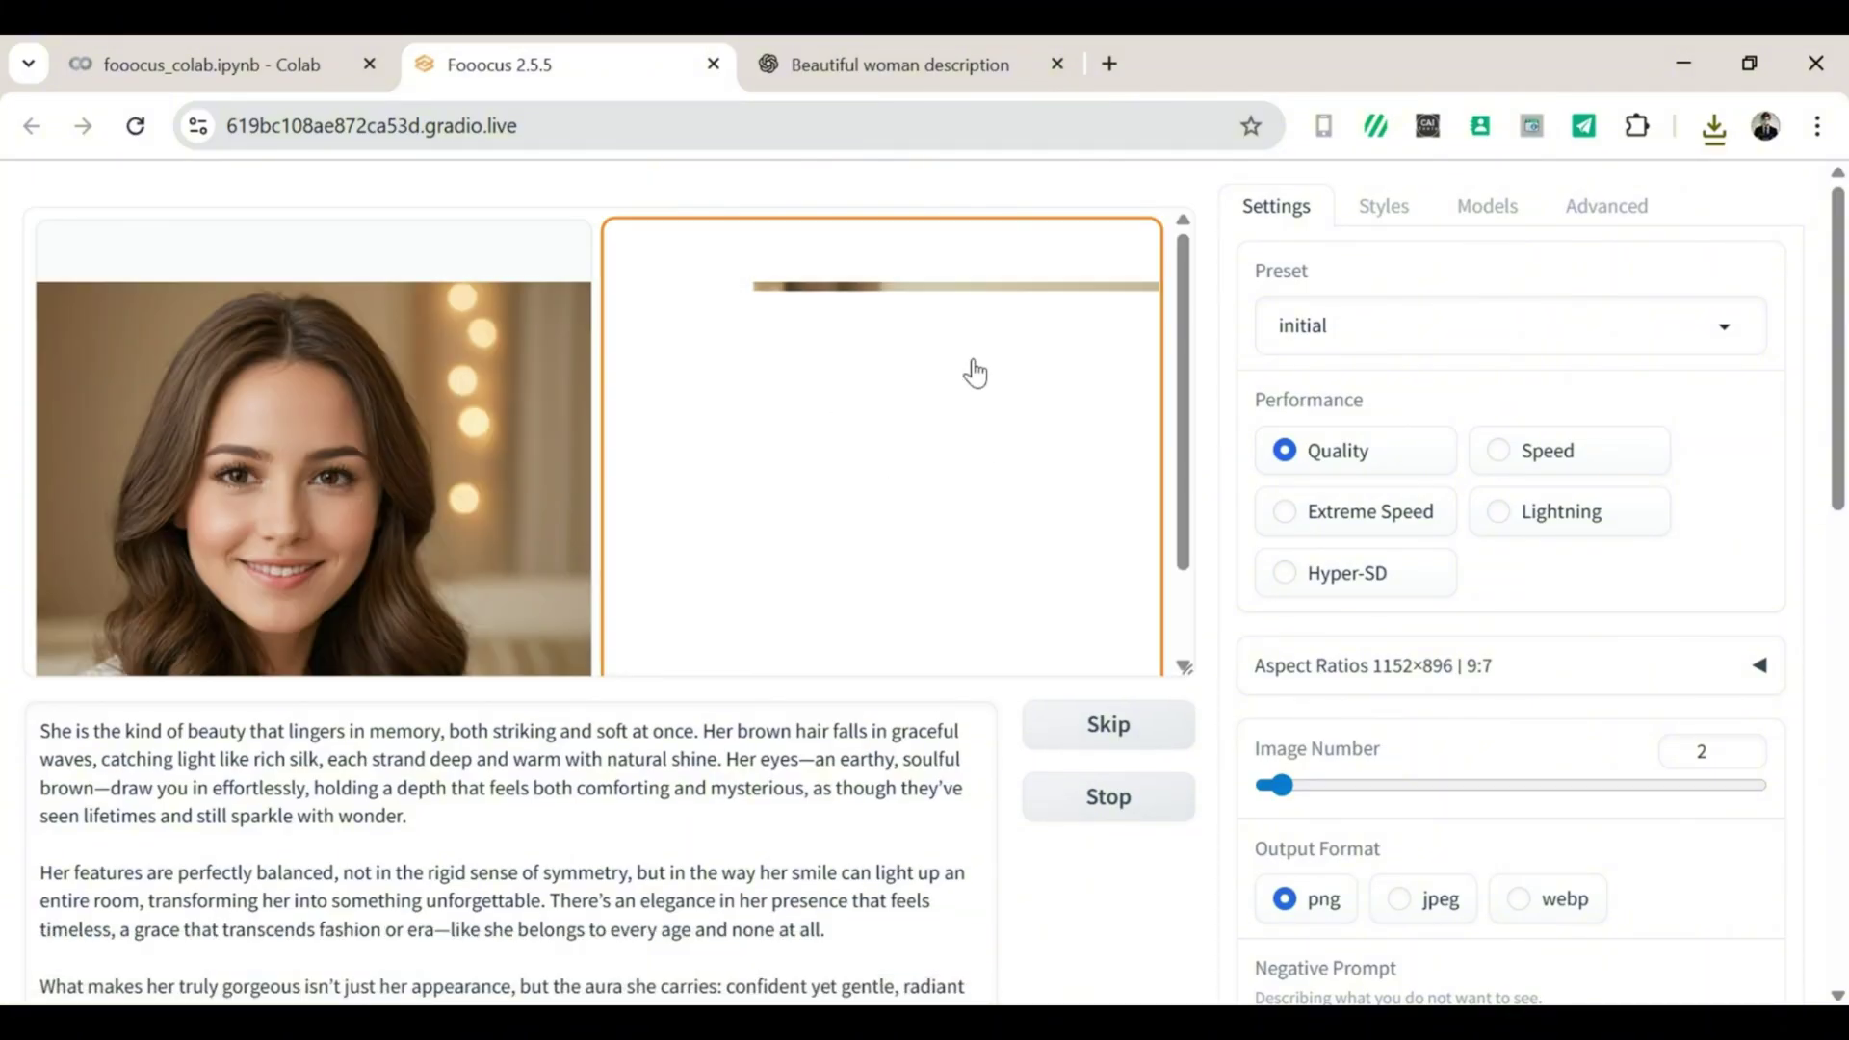
left_click(1140, 228)
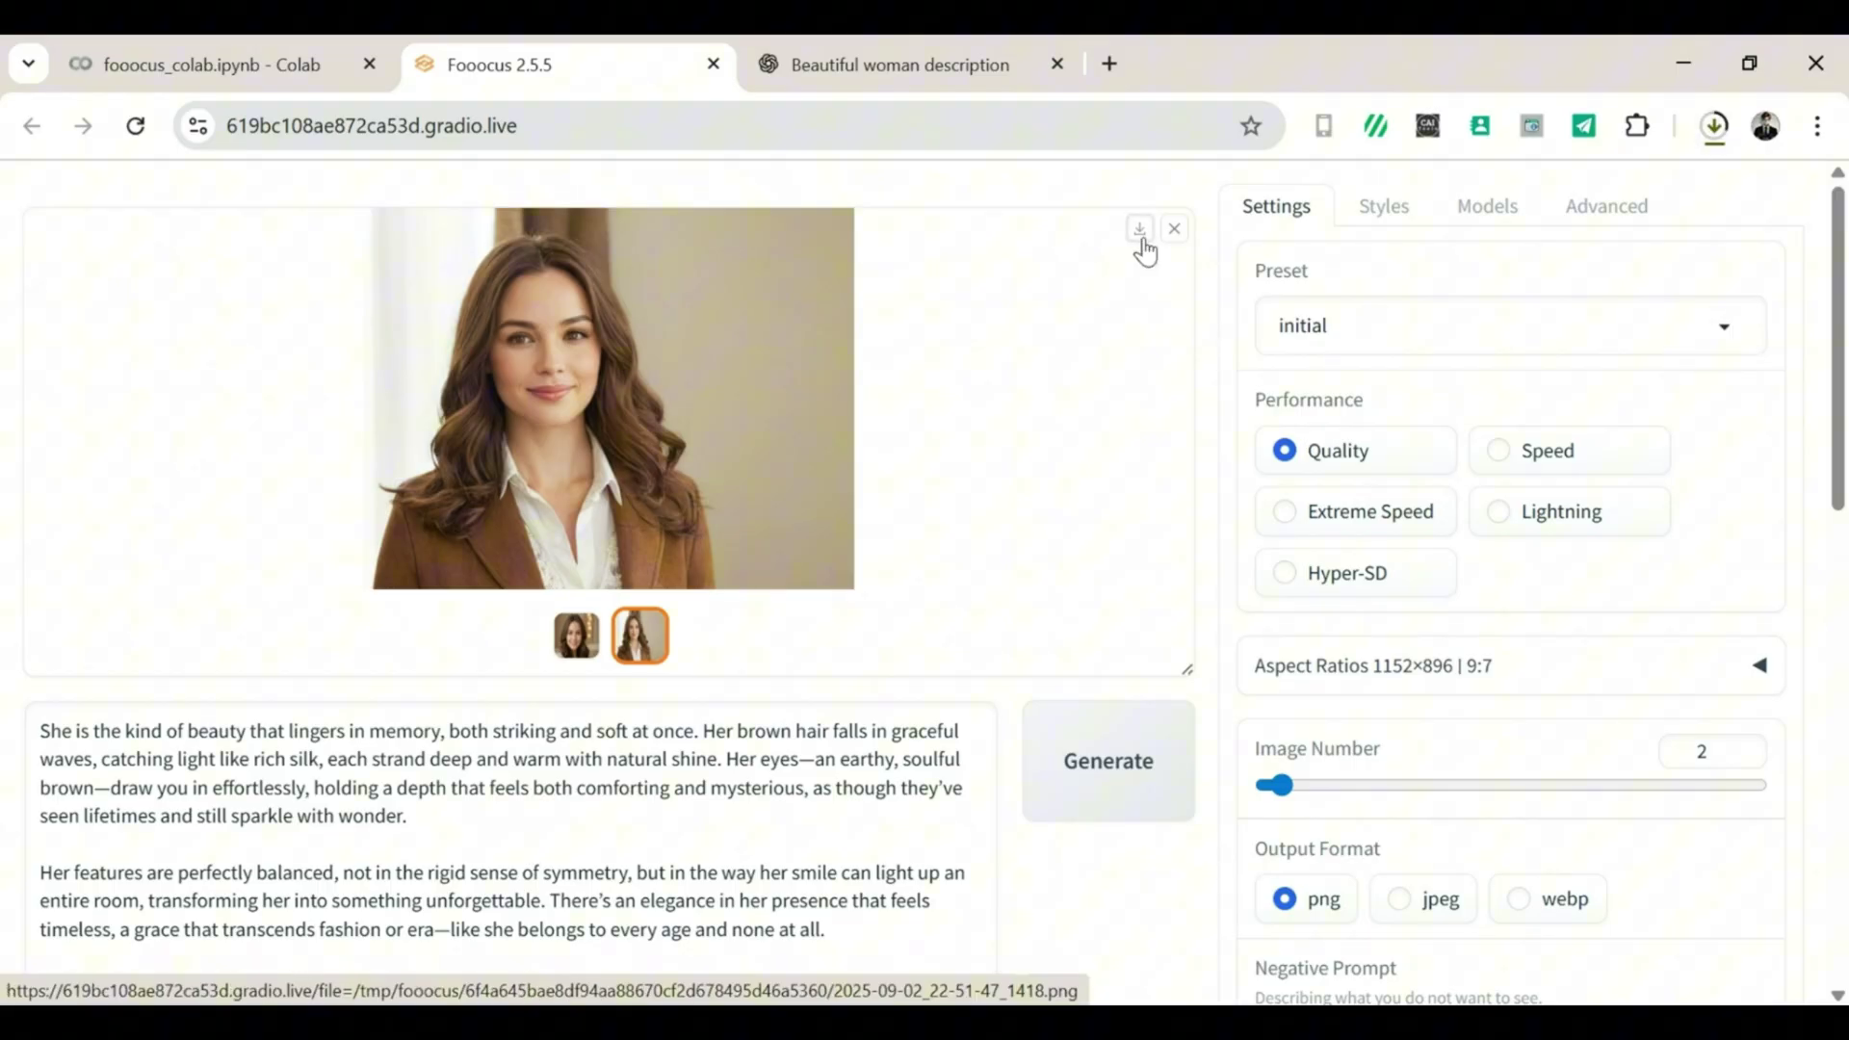
left_click(1174, 228)
Replace the Fooocus prompt with ChatGPT's first casual-selfie prompt, the indoor one, and generate images from it.
scroll(1847, 318, "down", 2)
left_click(900, 64)
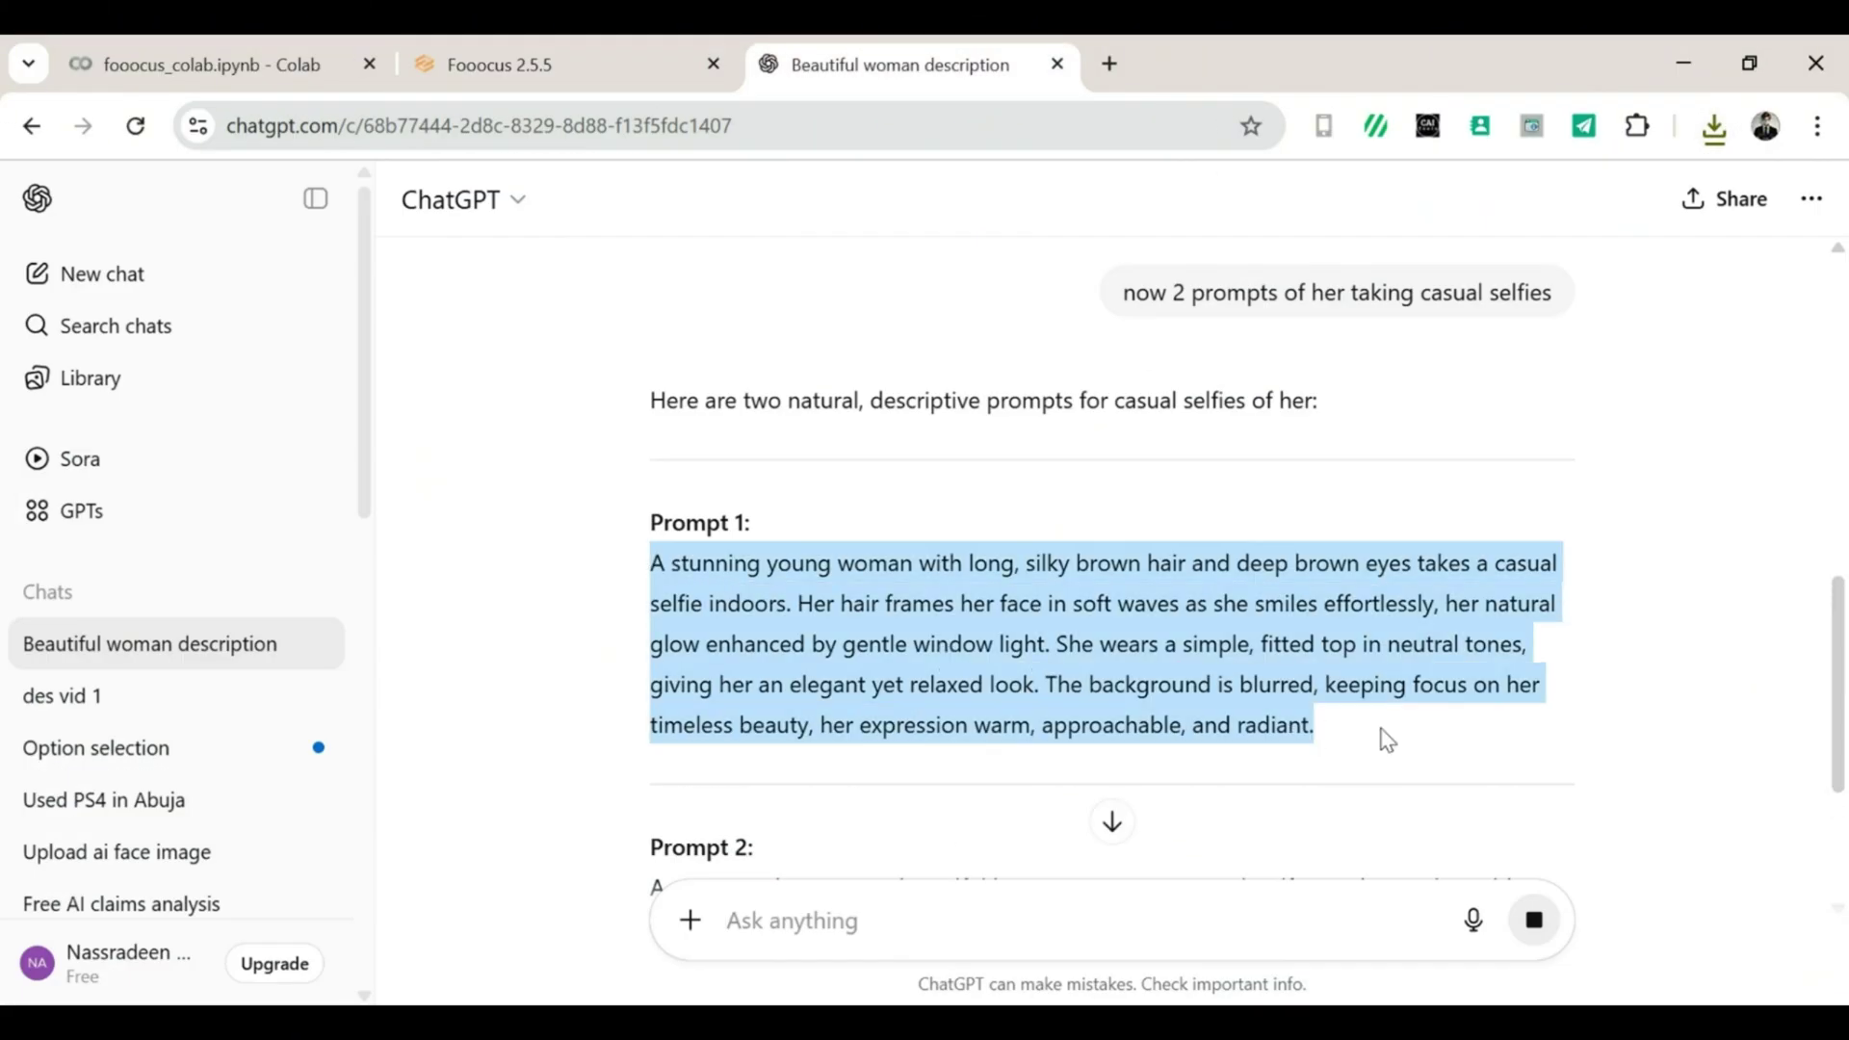
left_click(708, 45)
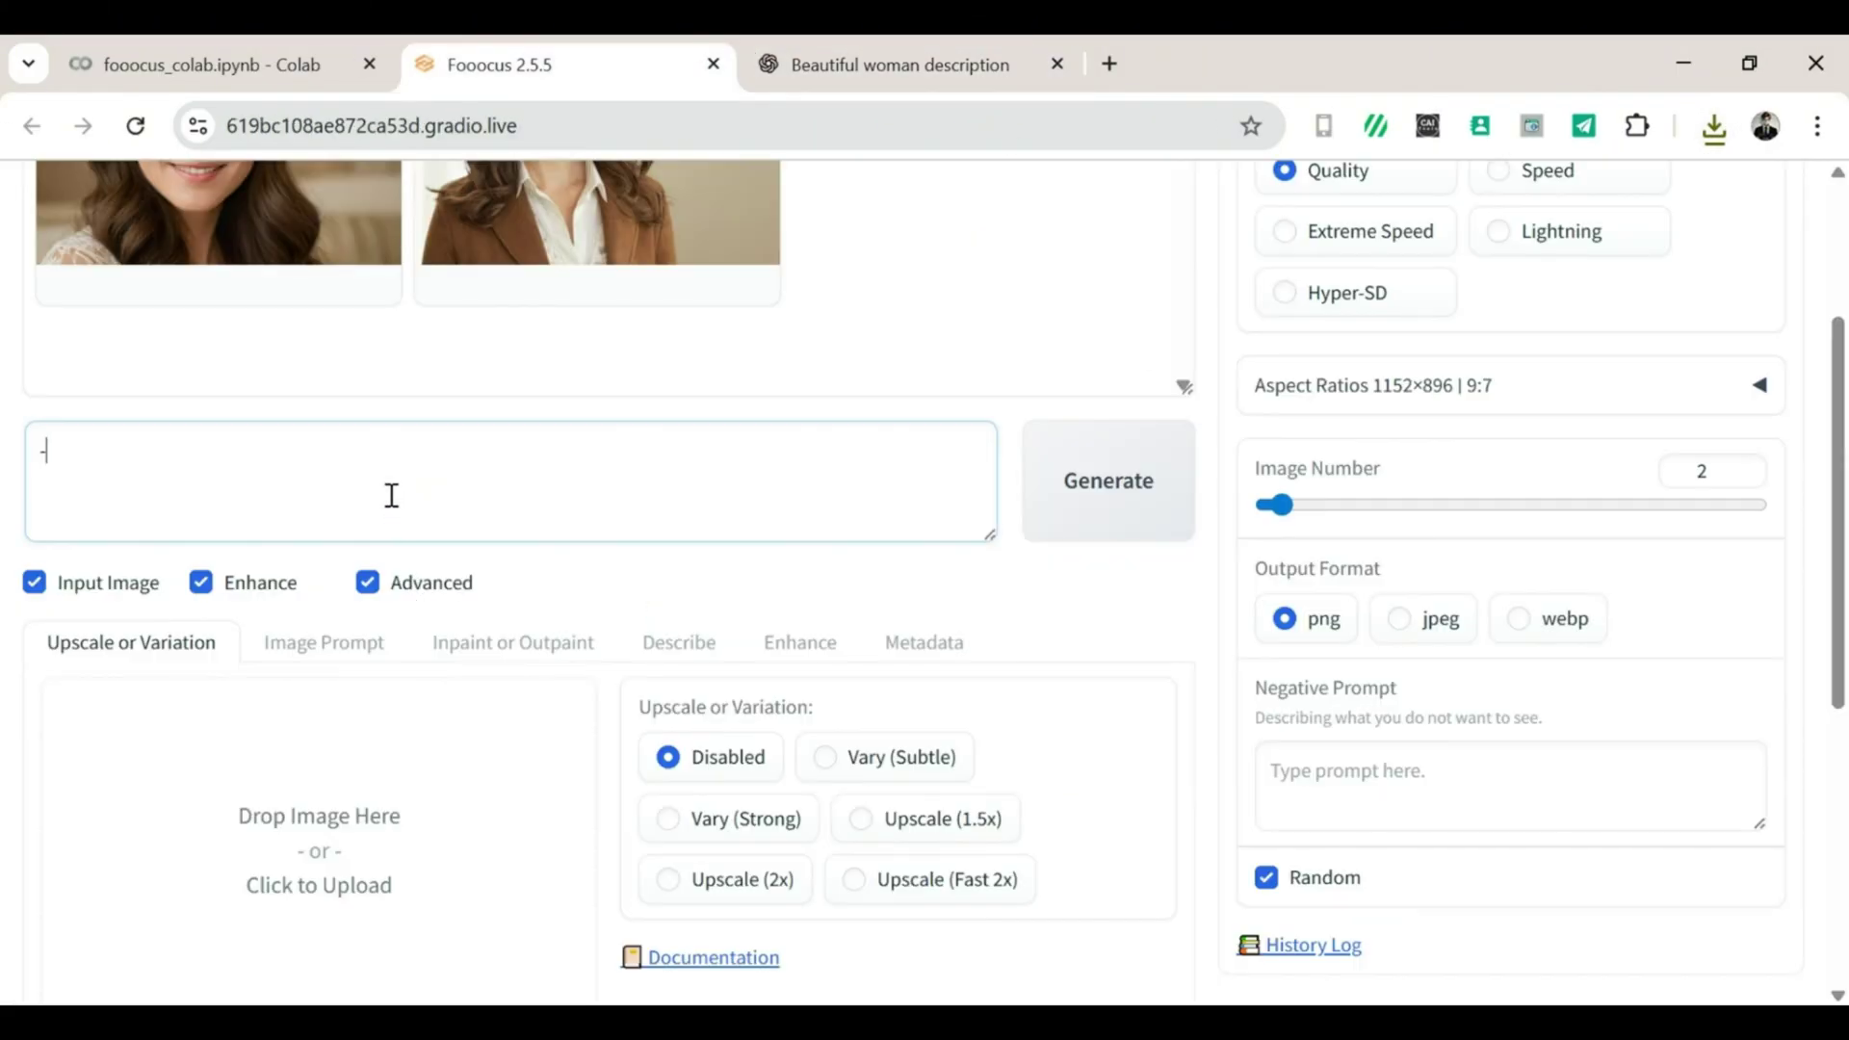
type("A stunning young woman with long, silky brown hair and deep brown eyes takes a casual selfie indoors. Her hair frames her face in soft waves as she smiles effortlessly, her natural glow enhanced by gentle window light. She wears a simple, fitted top in neutral tones, giving her an elegant yet relaxed look. The background is blurred, keeping focus on her timeless beauty, her expression warm, approachable, and radiant.")
left_click(1076, 485)
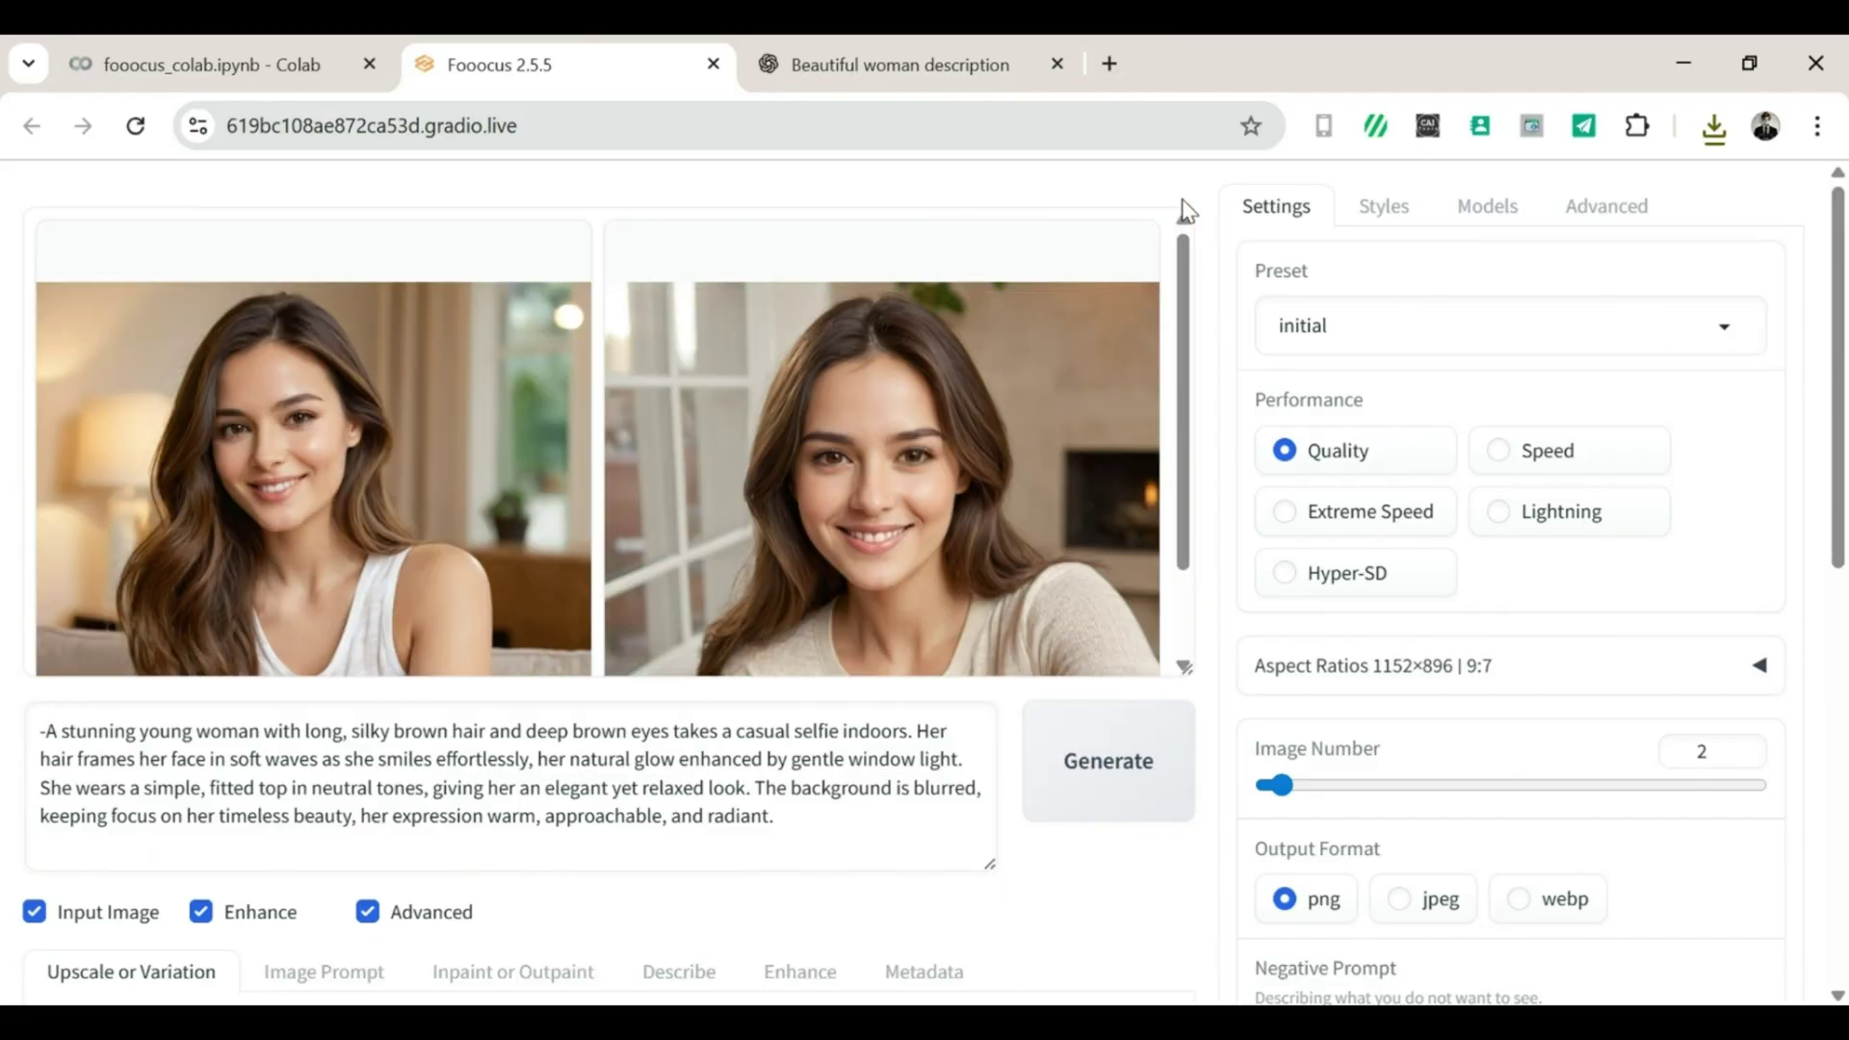
Enlarge and download the generated indoor selfie of the woman beside the fireplace.
left_click(991, 491)
left_click(1139, 231)
left_click(1480, 1021)
right_click(1439, 926)
left_click(1481, 830)
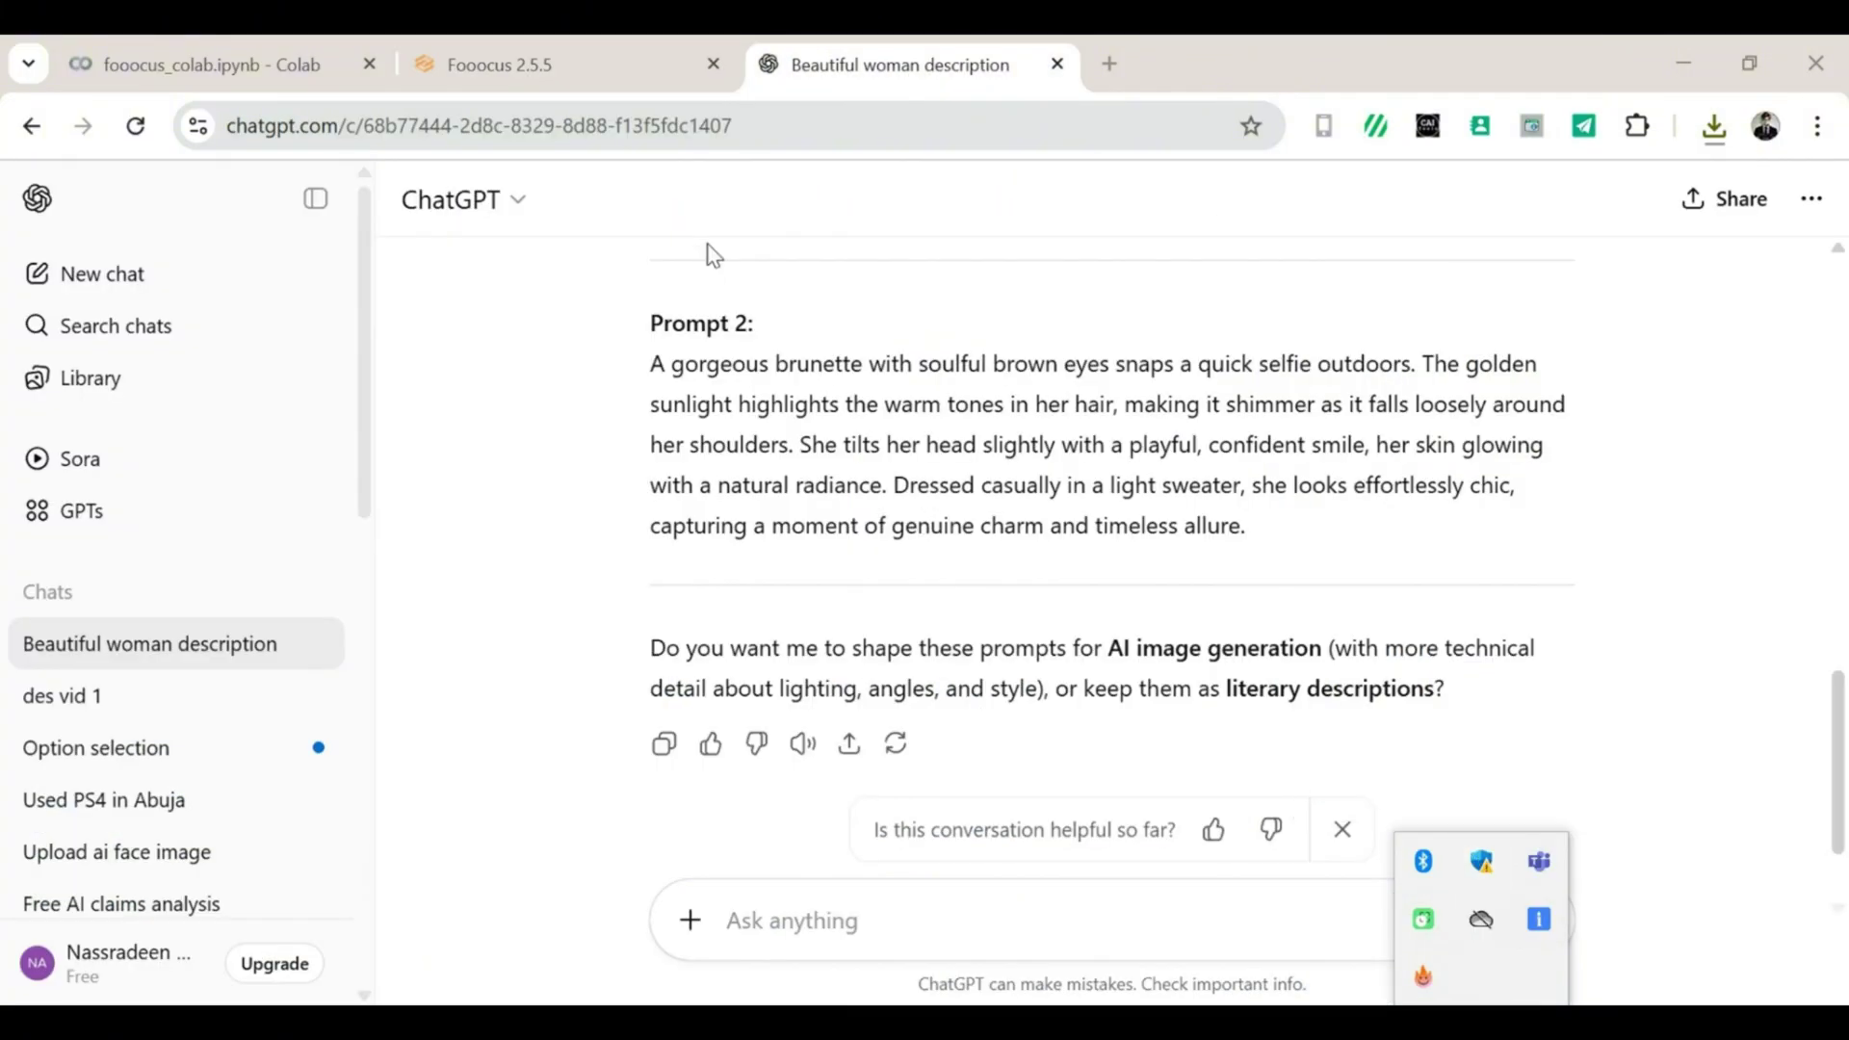
Generate images in Fooocus from ChatGPT's bedroom mirror-selfie prompt and download the one with the off-shoulder white shirt and lamp behind her.
left_click(643, 46)
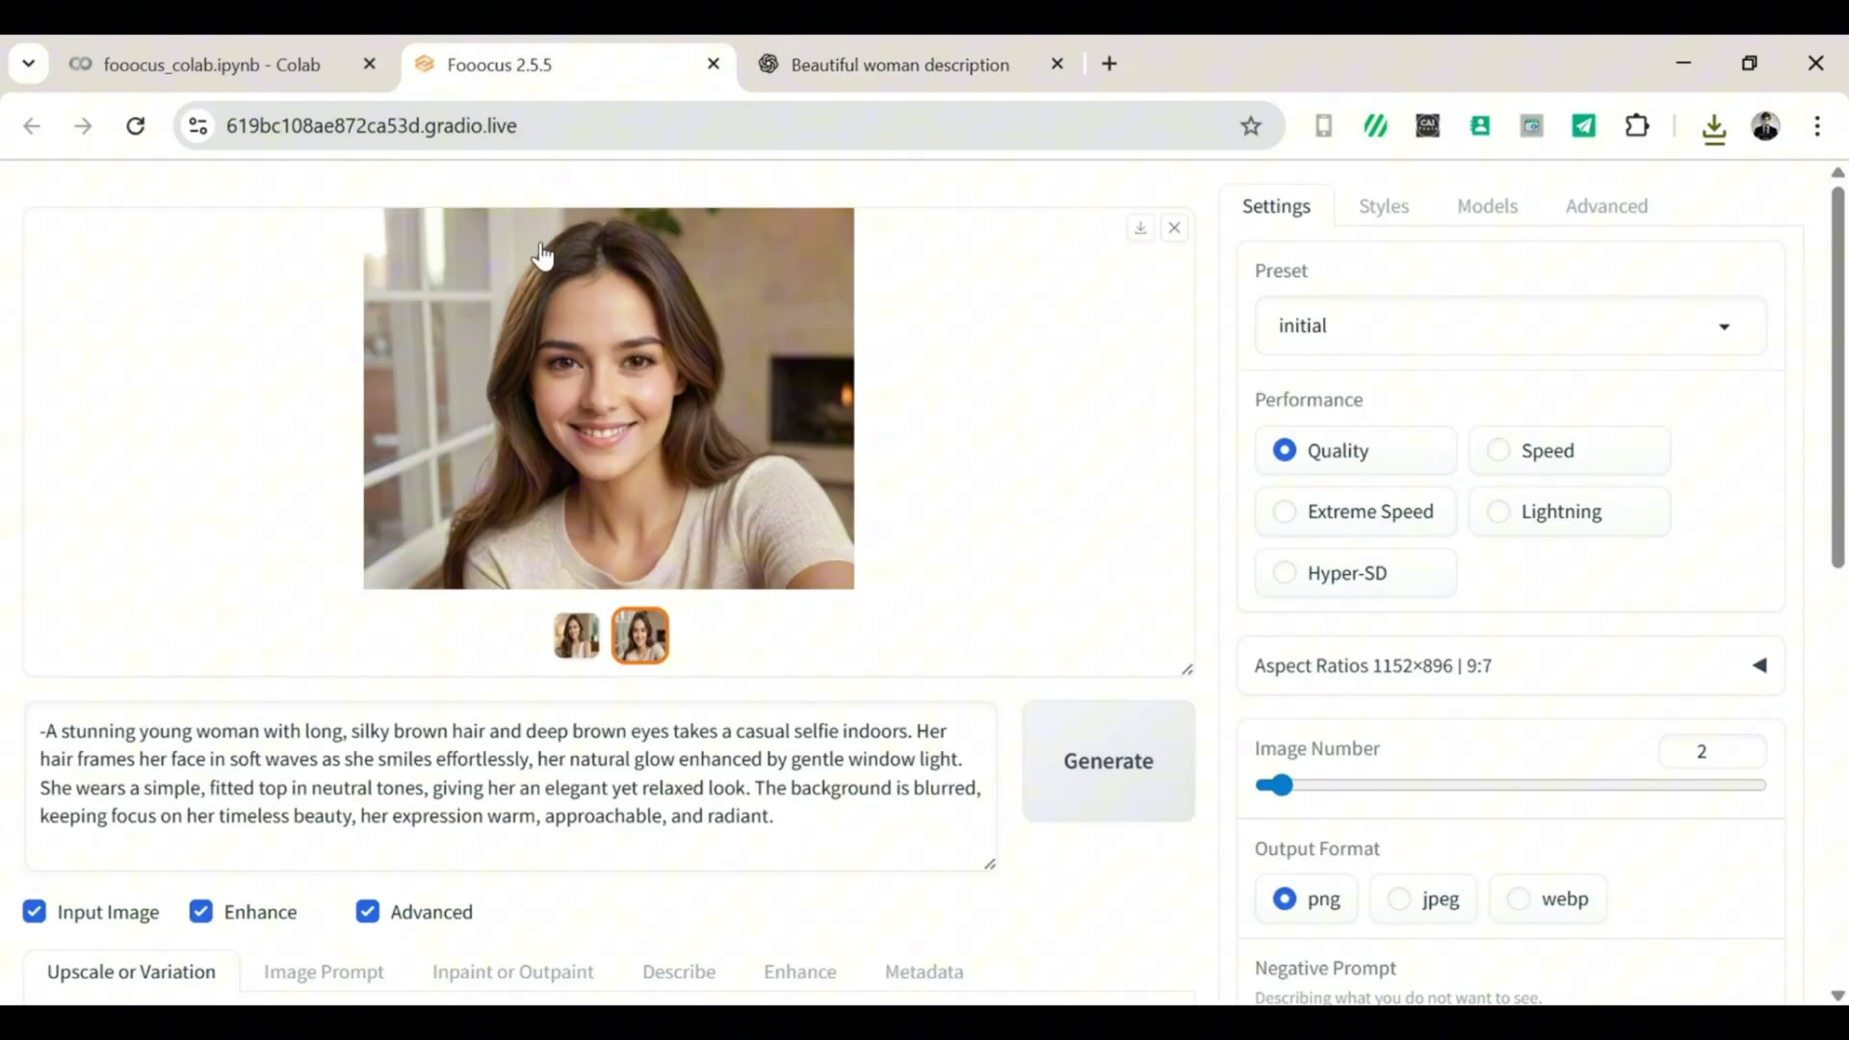
left_click(900, 65)
left_click_drag(654, 639, 1441, 855)
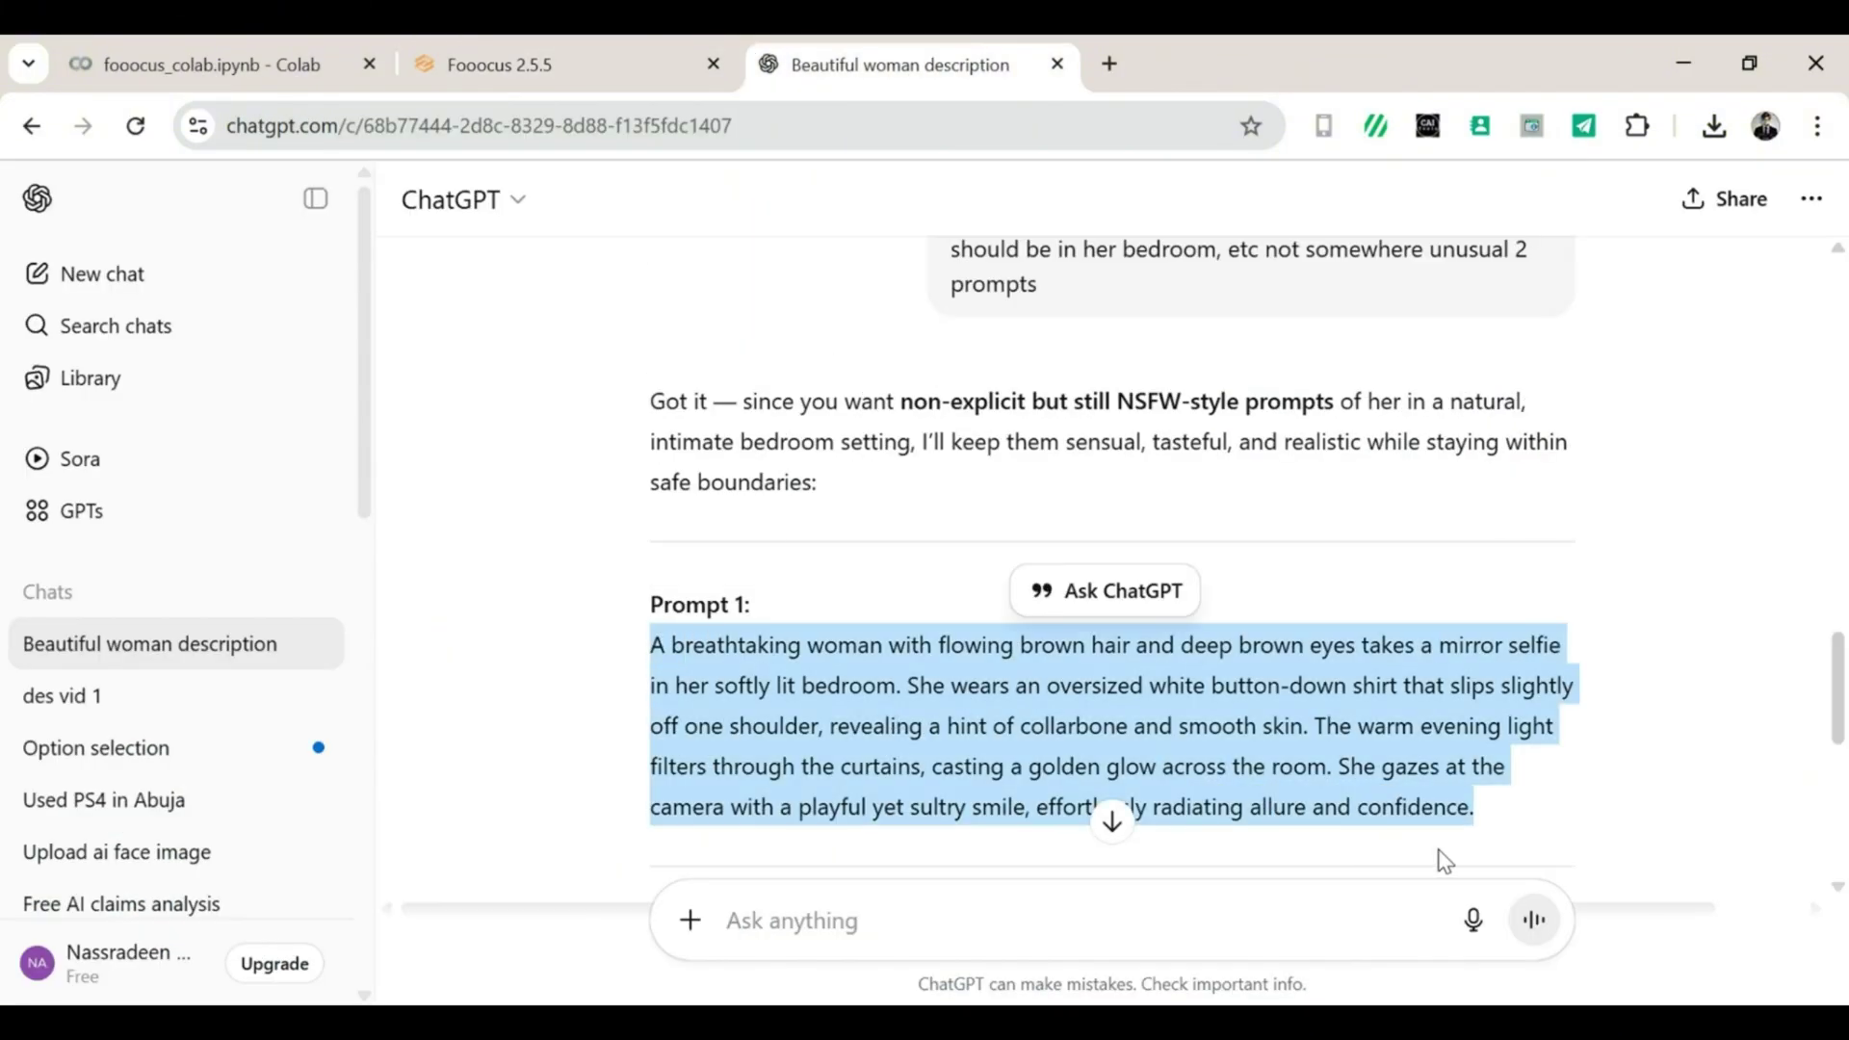
key("ctrl+c")
left_click(554, 46)
left_click_drag(821, 821, 4, 681)
key("BackSpace")
key("ctrl+v")
left_click(1103, 801)
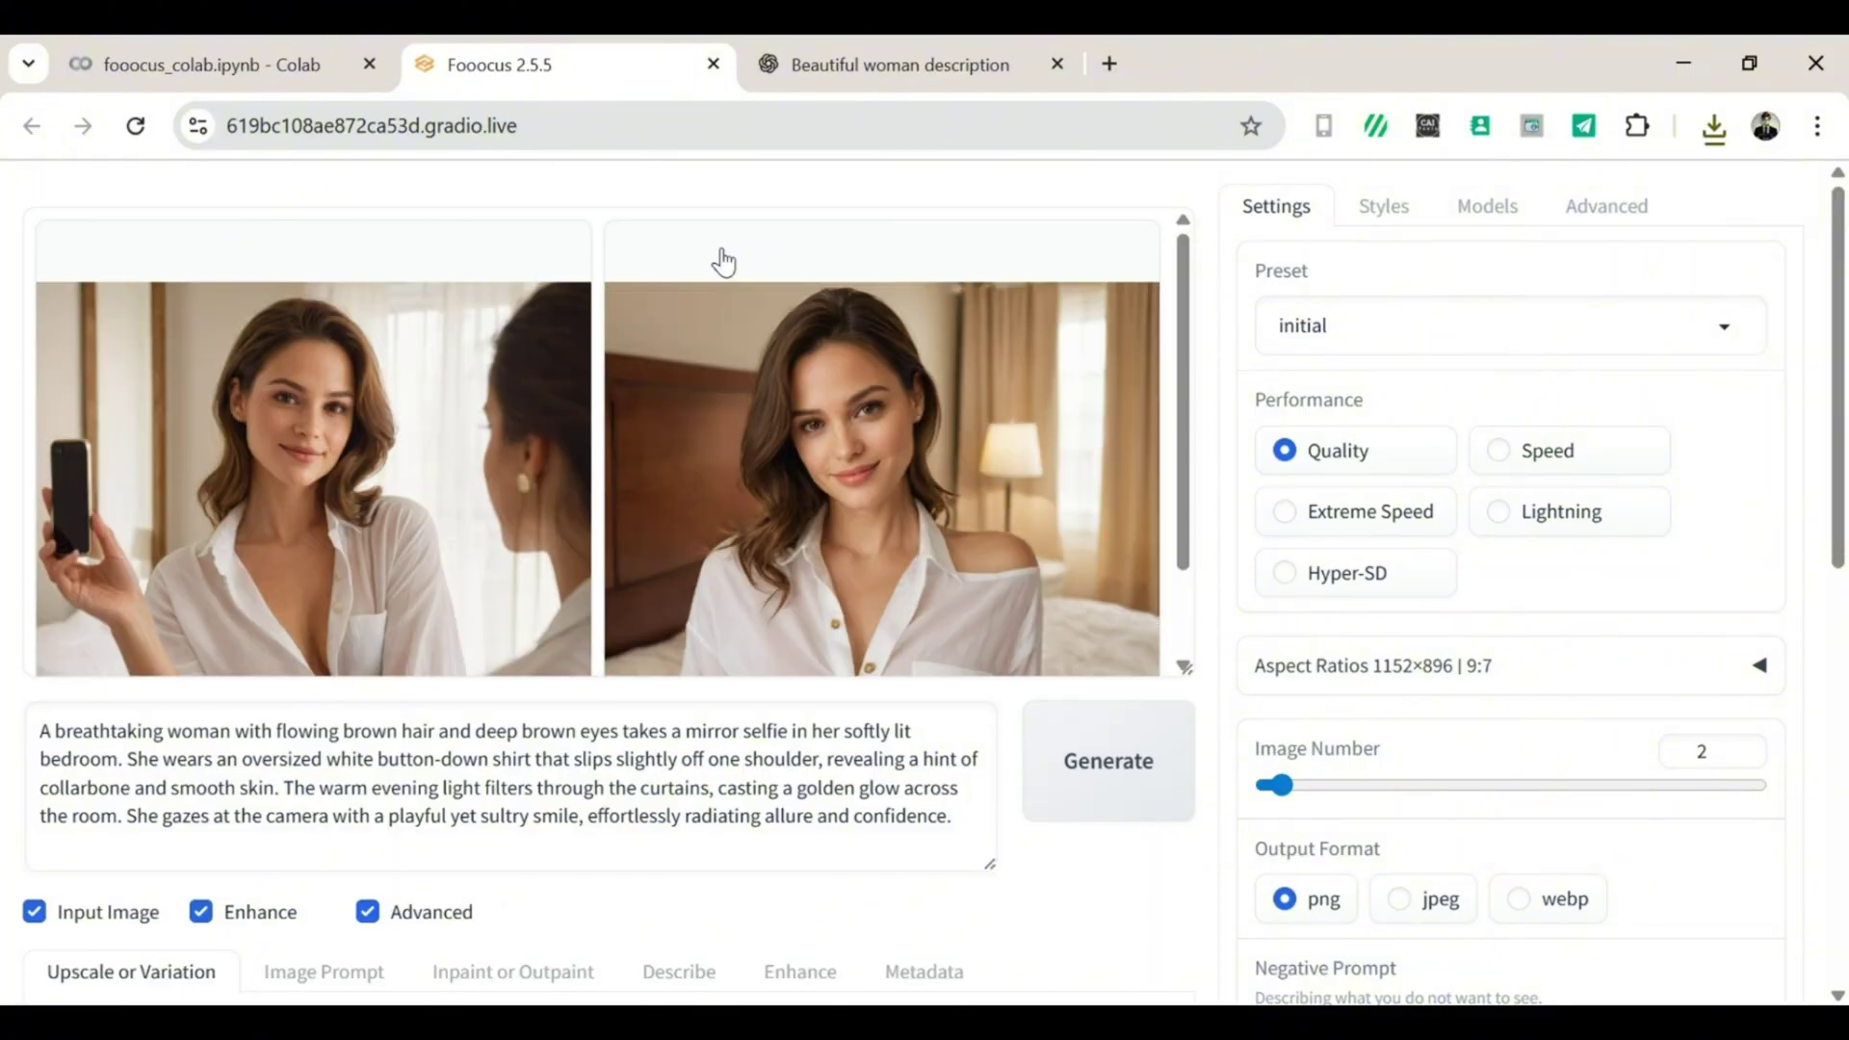
left_click(715, 441)
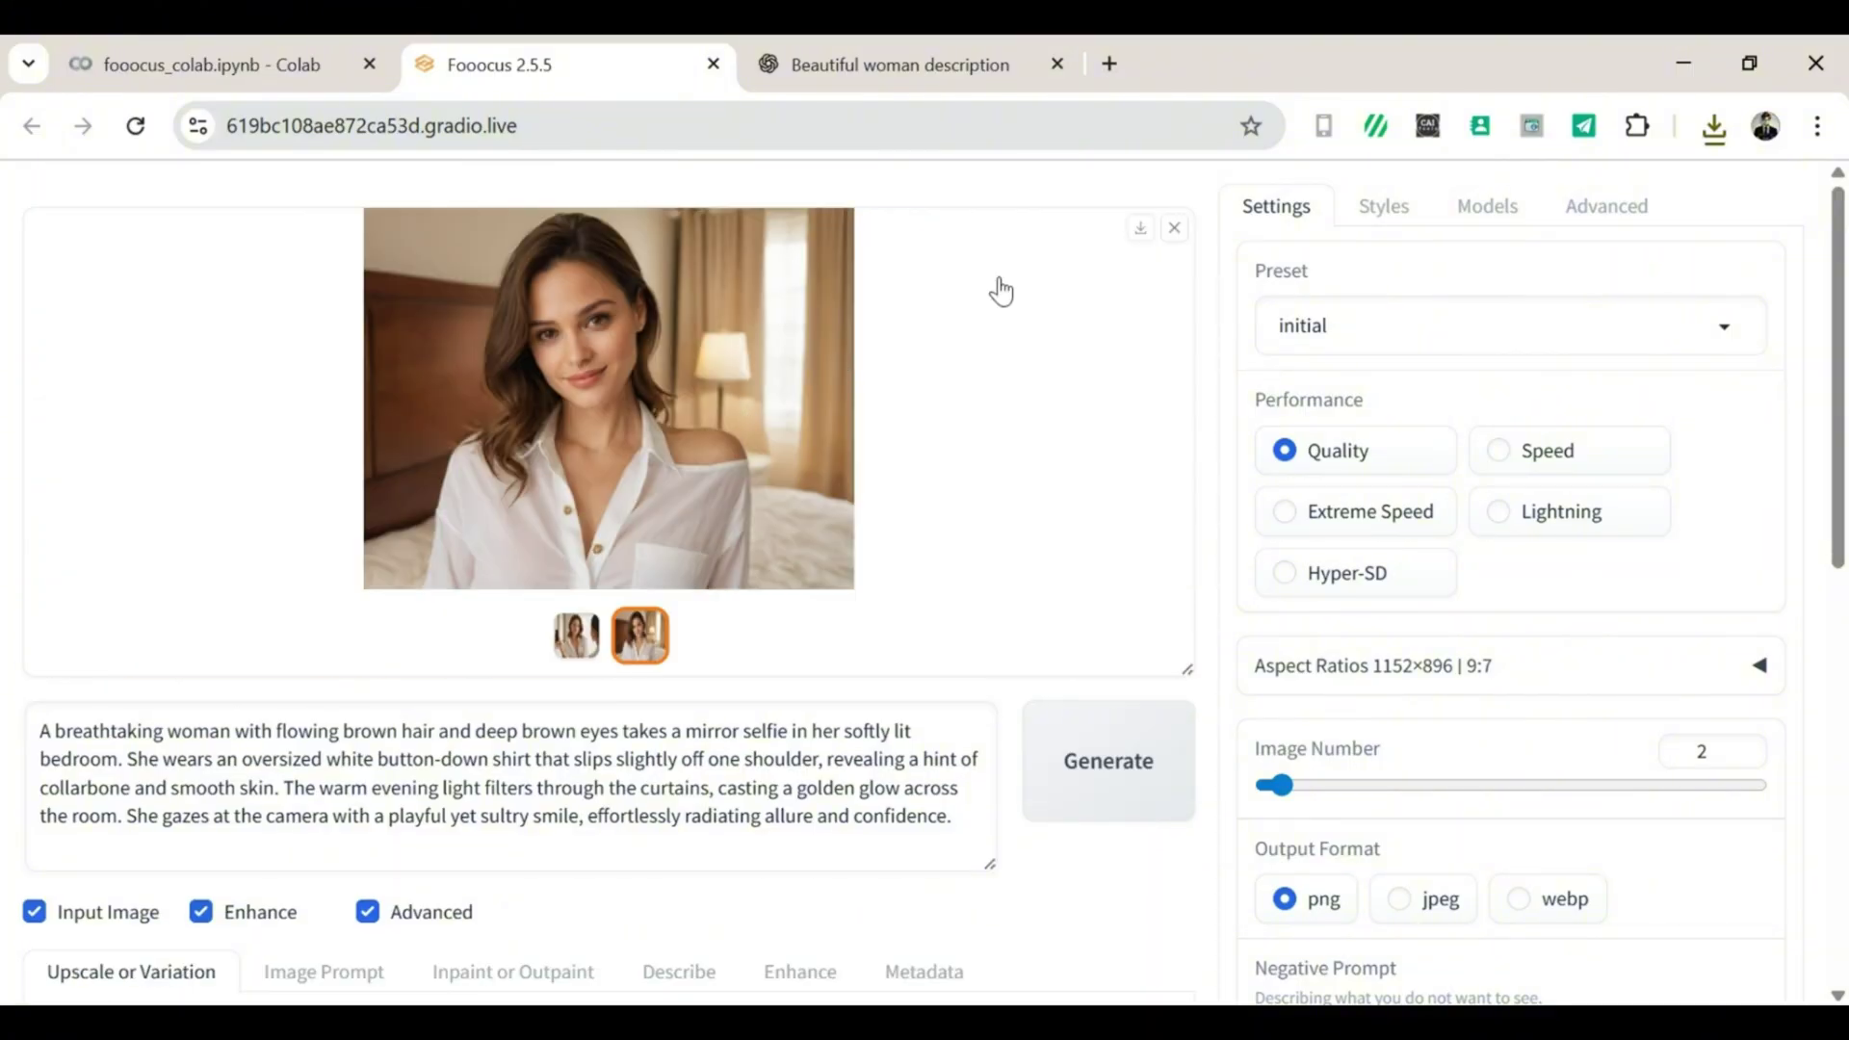
left_click(1132, 234)
Replace the Fooocus prompt with ChatGPT's second bedroom prompt, the tank-top selfie on the bed, and generate images from it.
left_click(900, 64)
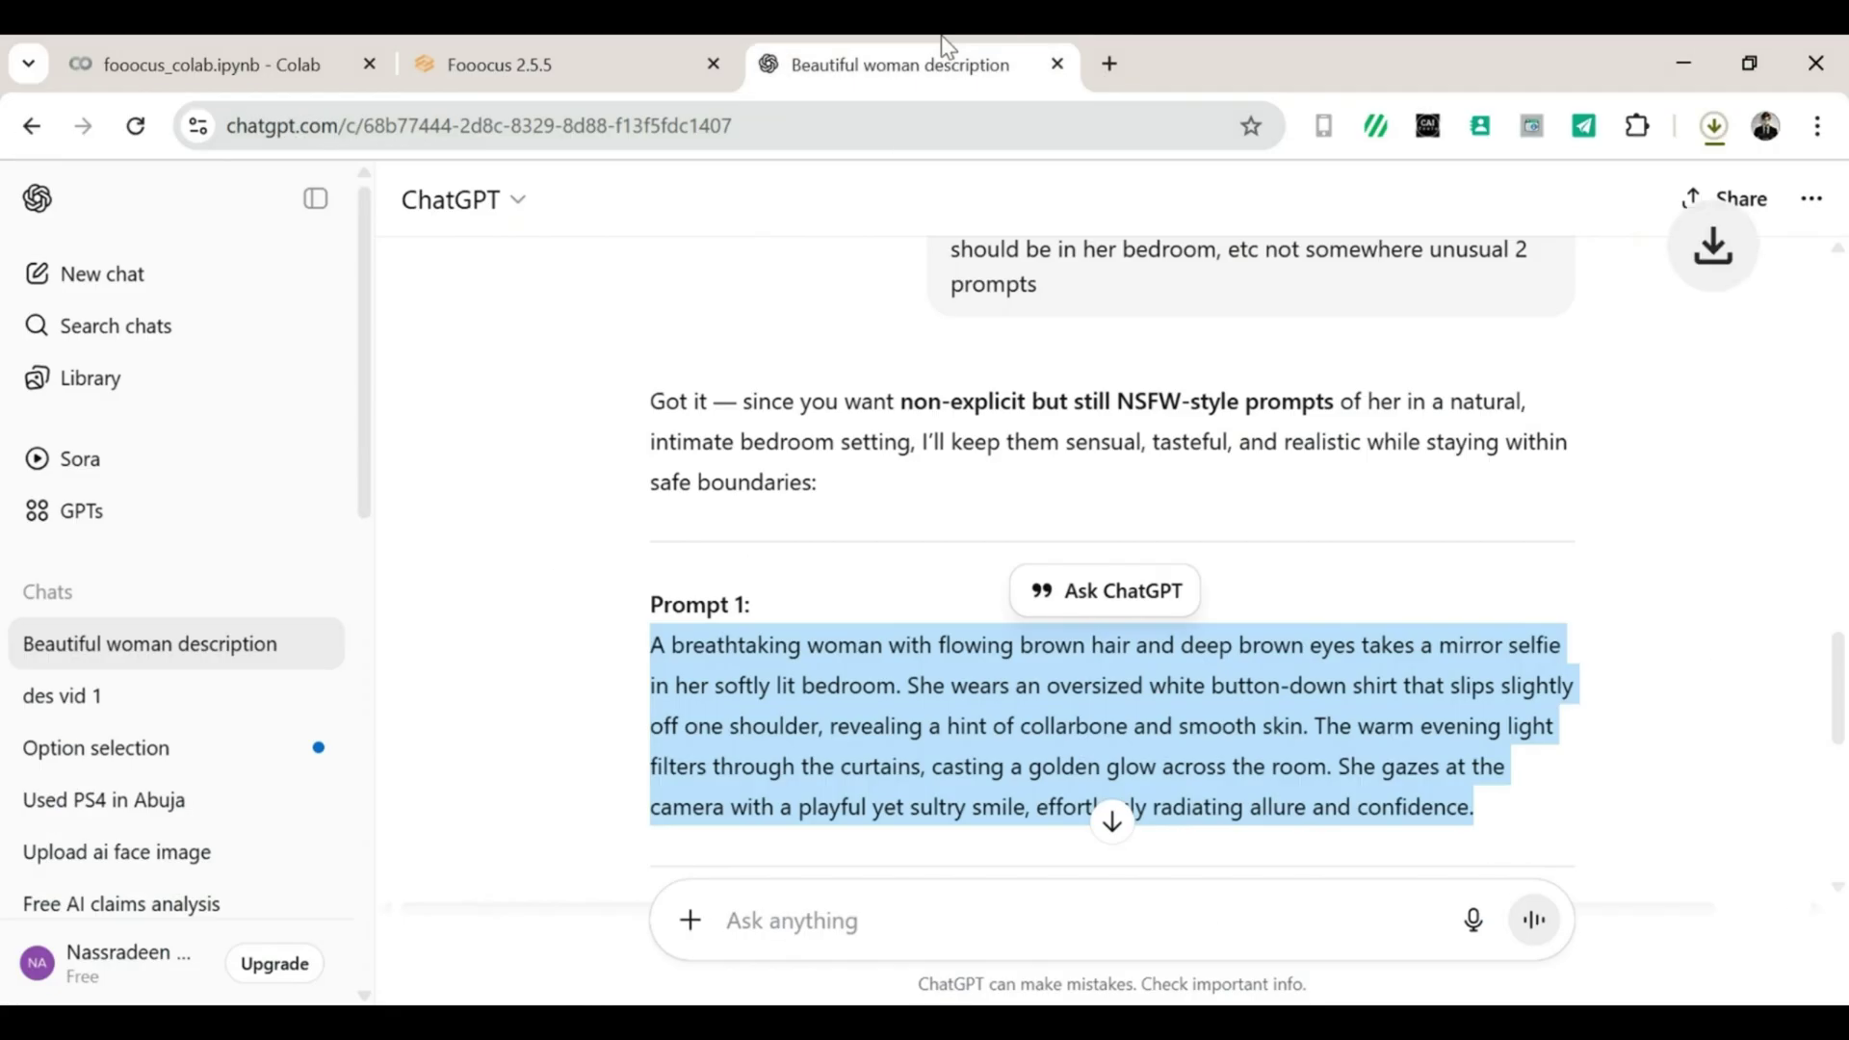
left_click_drag(1839, 667, 1840, 747)
left_click_drag(655, 487, 1487, 667)
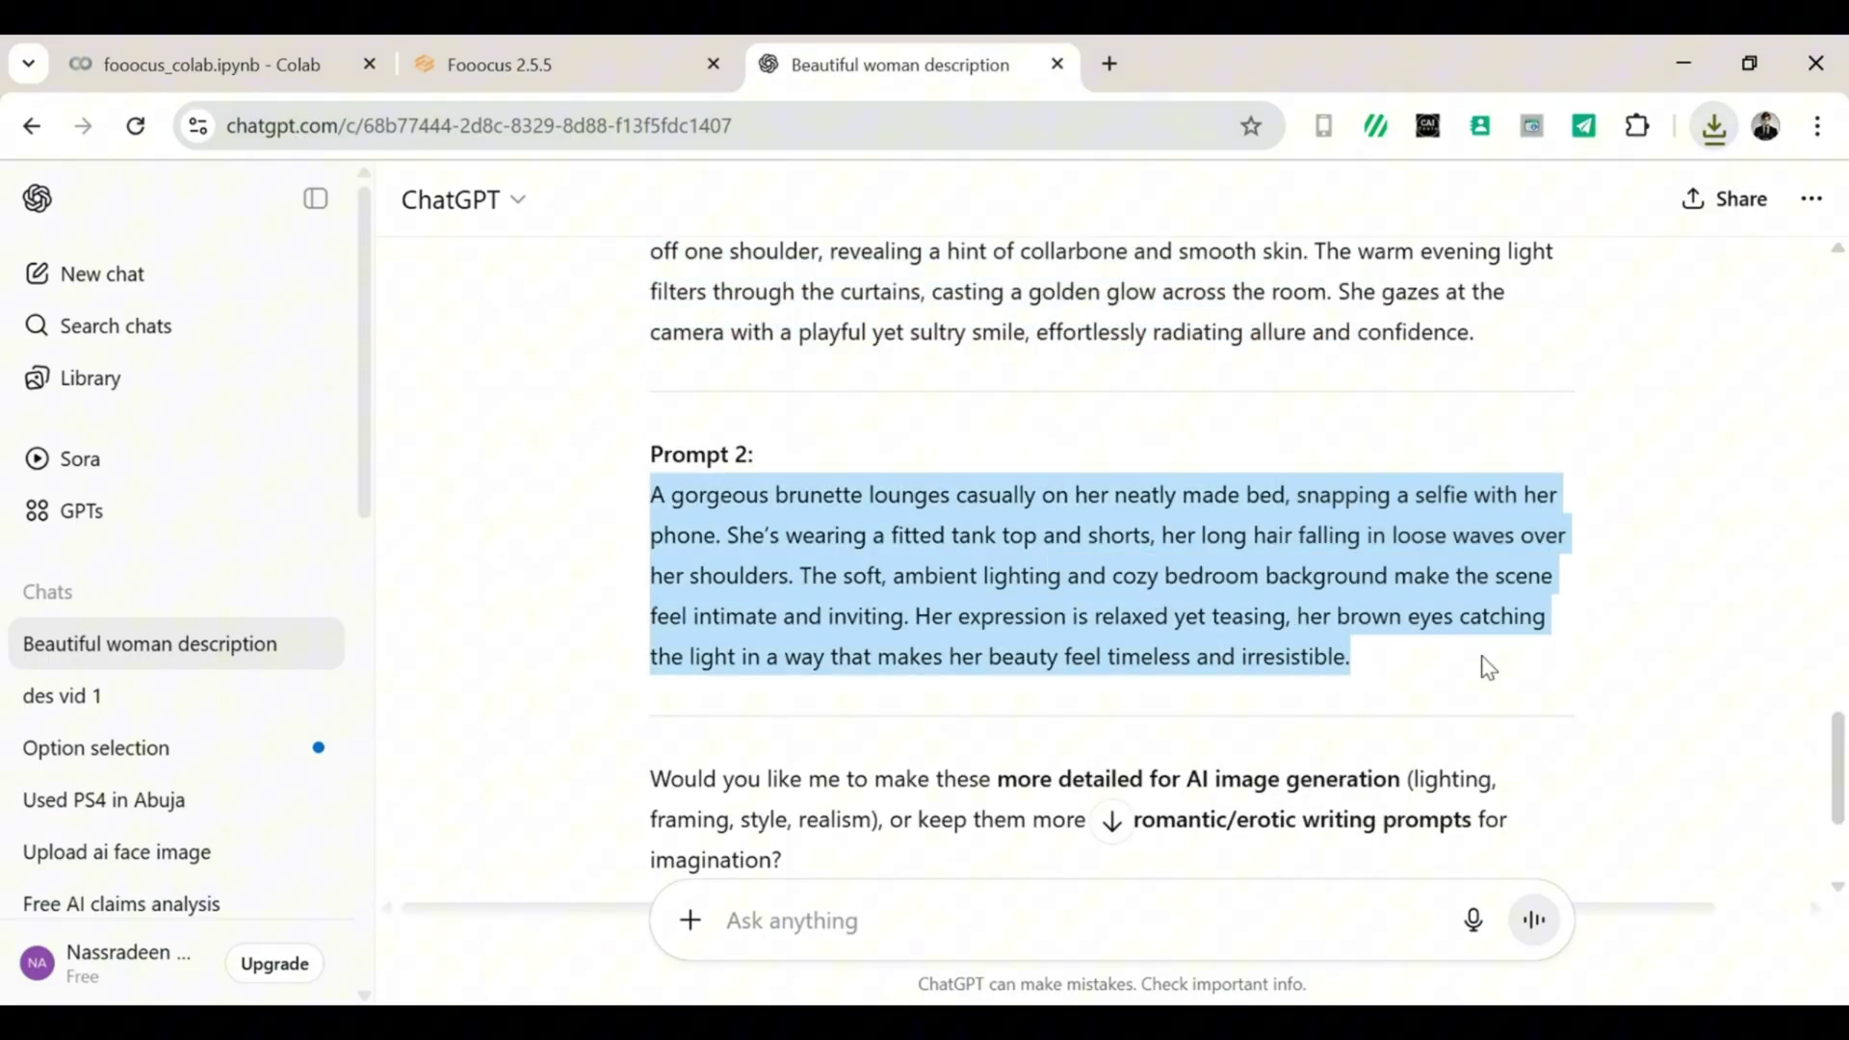
key("ctrl+c")
left_click(565, 64)
key("ctrl+v")
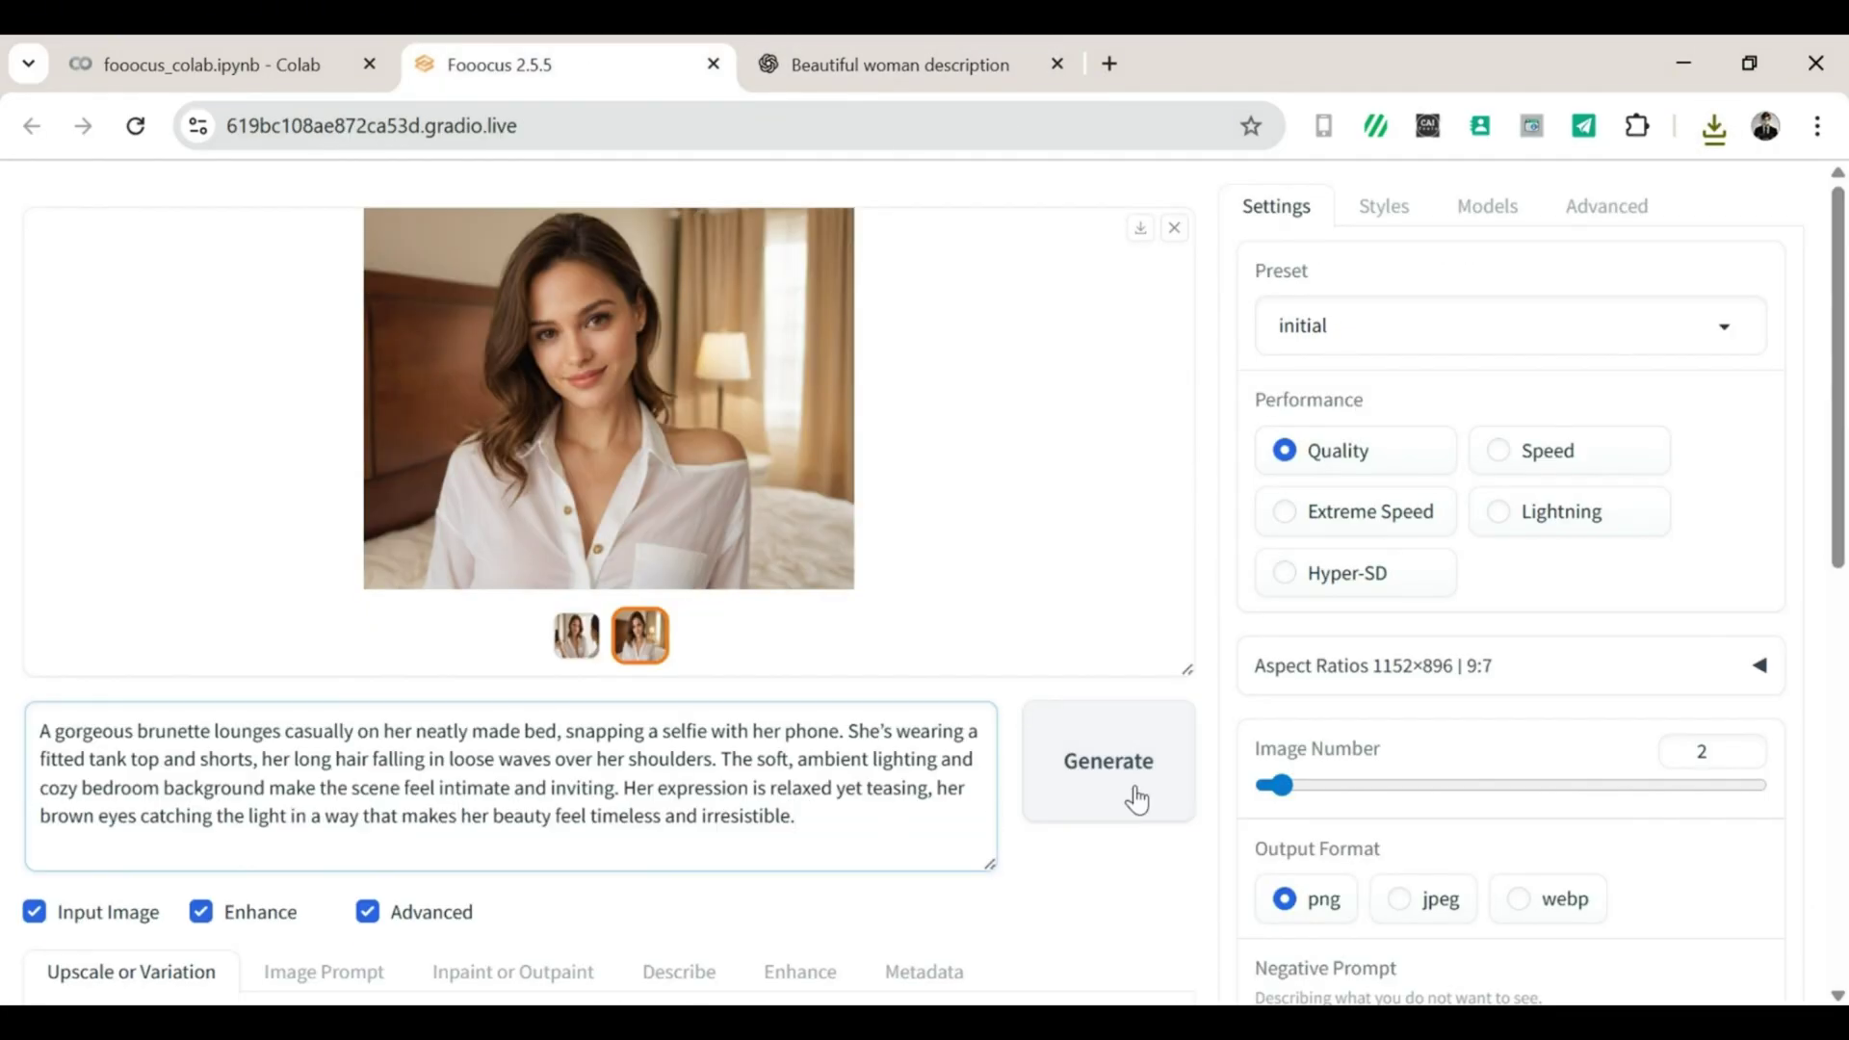
left_click(1136, 798)
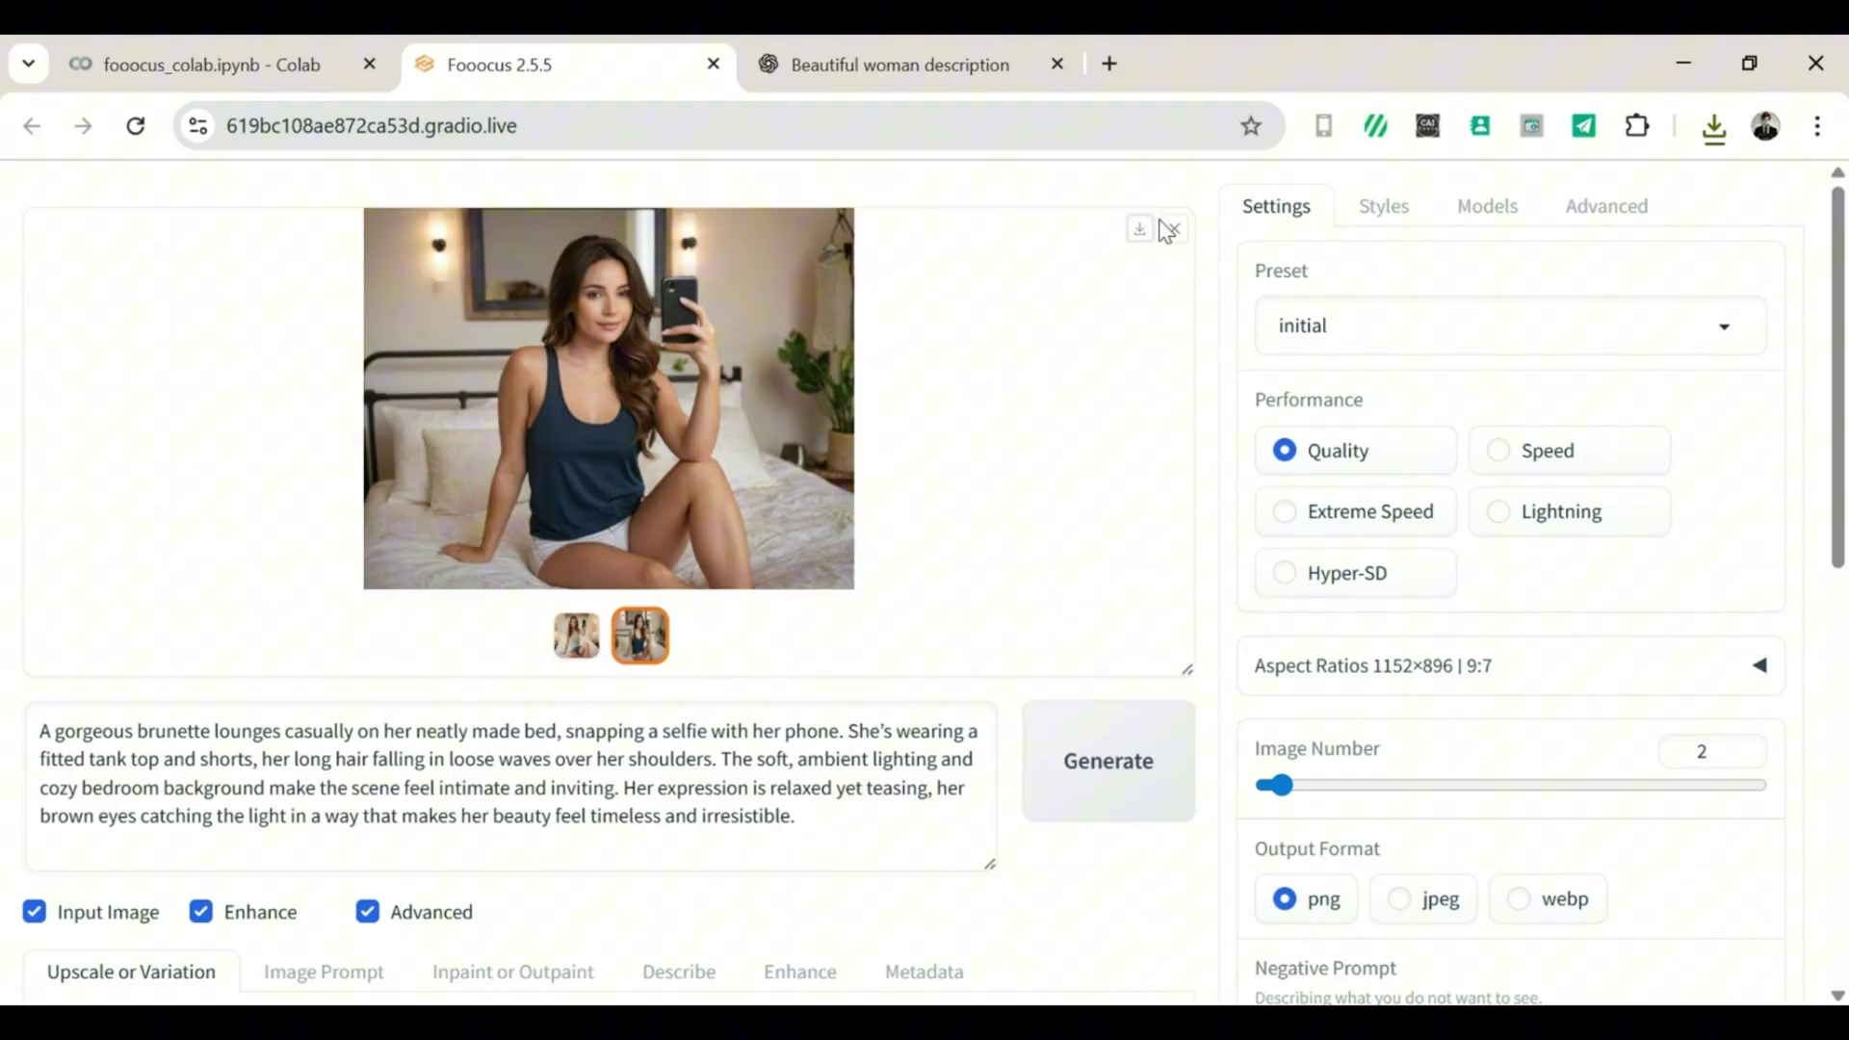
Download the enlarged image of the woman in the navy tank top and close the enlarged view.
left_click(1151, 235)
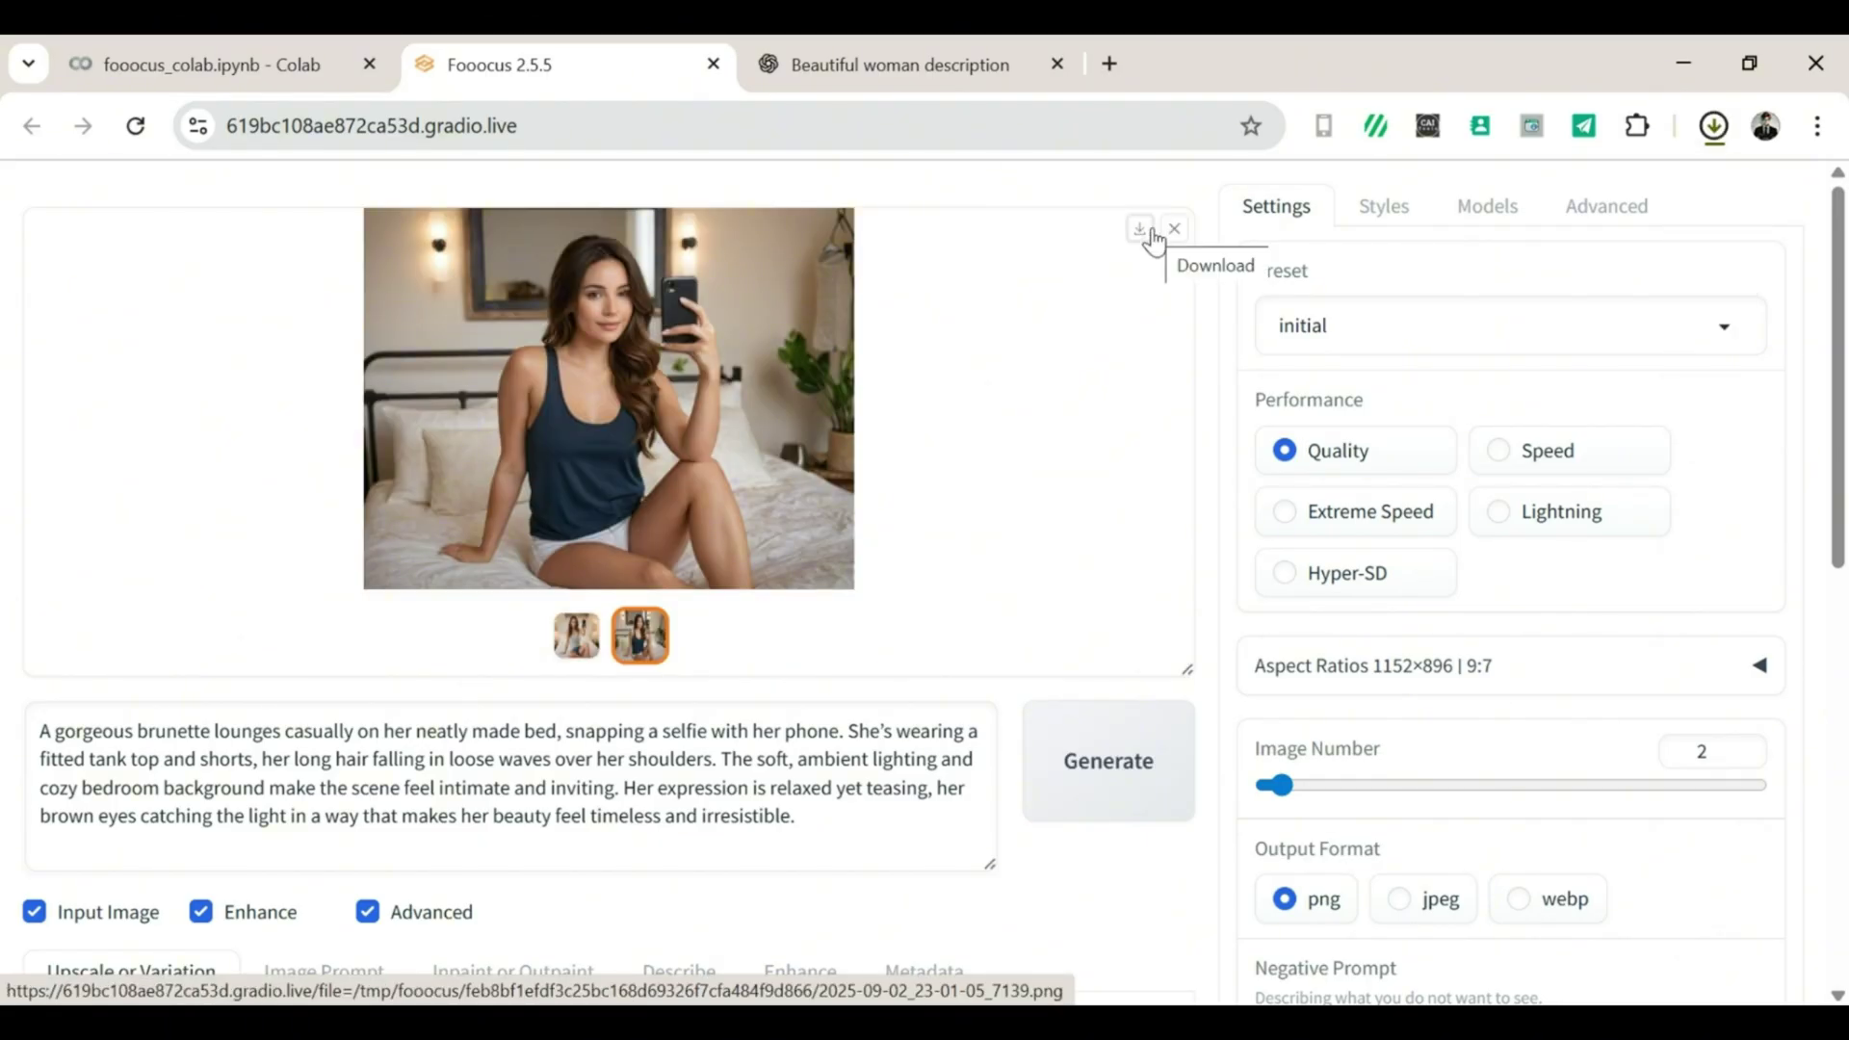
left_click(1195, 242)
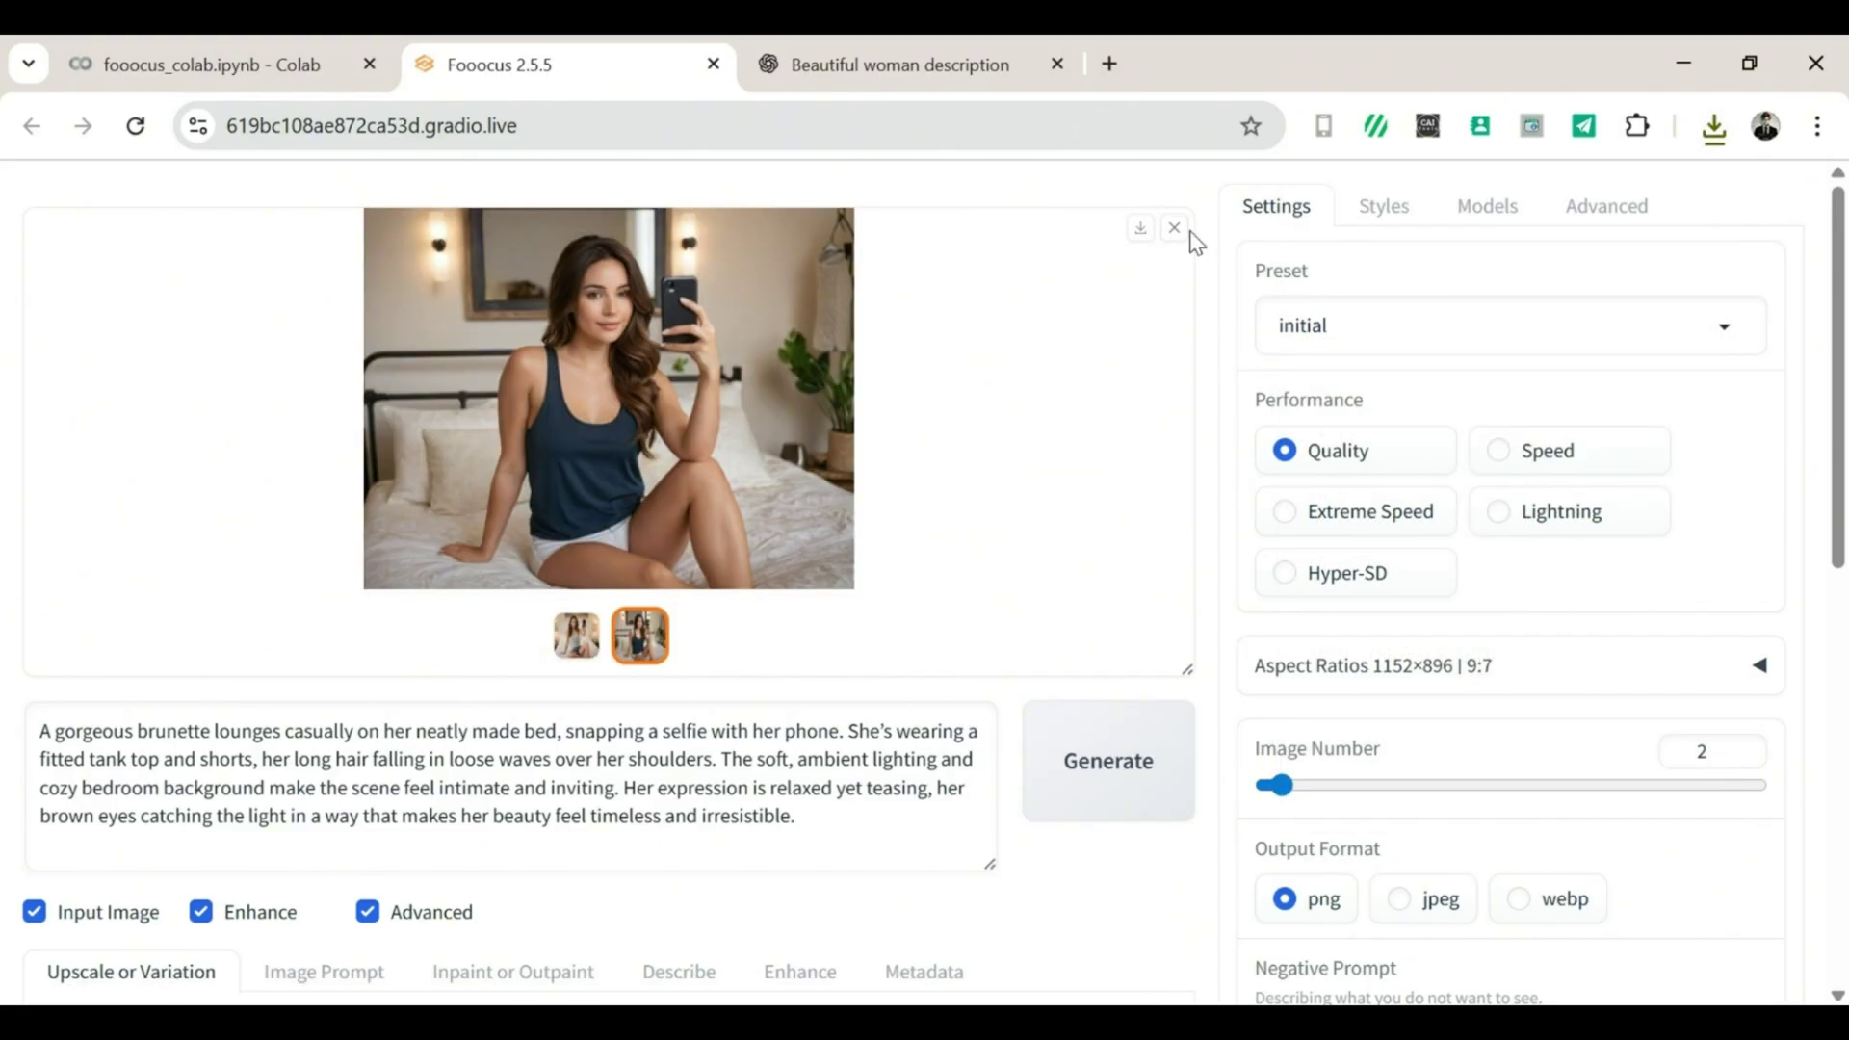
left_click(1173, 231)
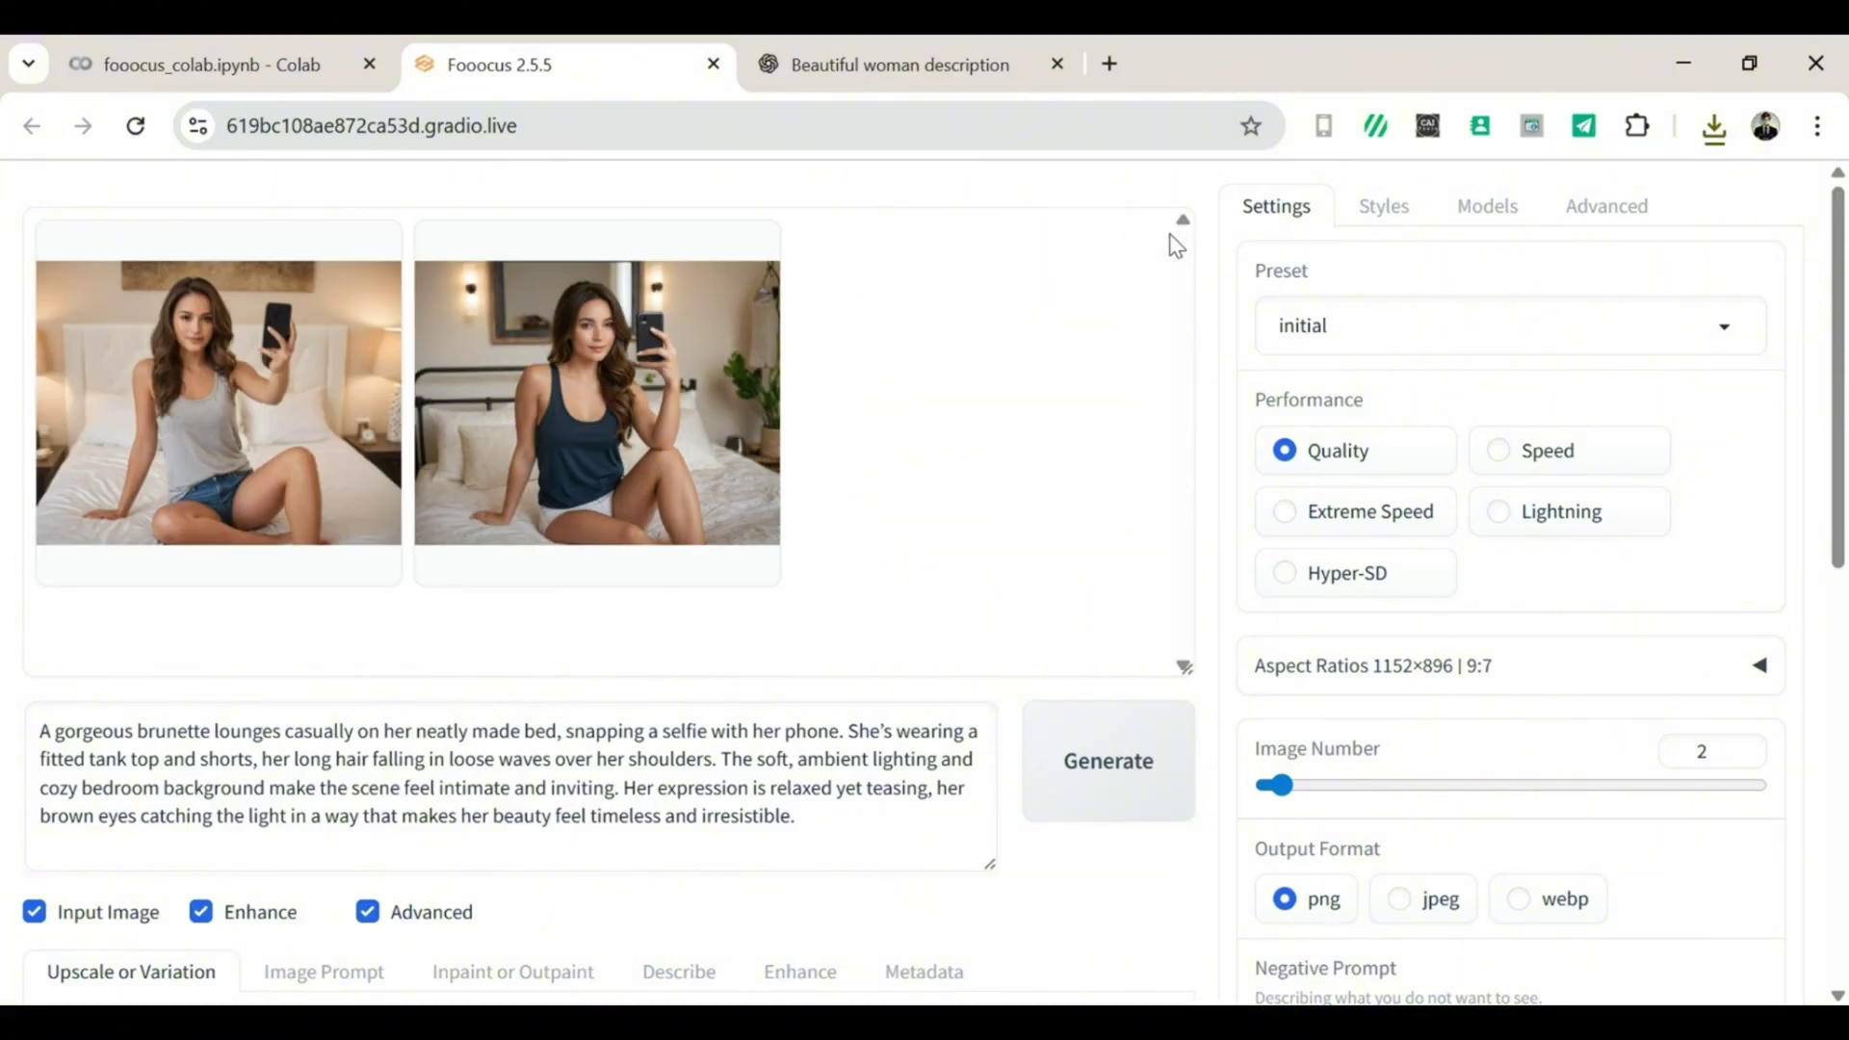
Replace the Fooocus prompt with ChatGPT's mirror-selfie prompt of the woman in a short black dress and generate images from it.
left_click(880, 43)
left_click(592, 46)
left_click(839, 83)
scroll(868, 939, "up", 4)
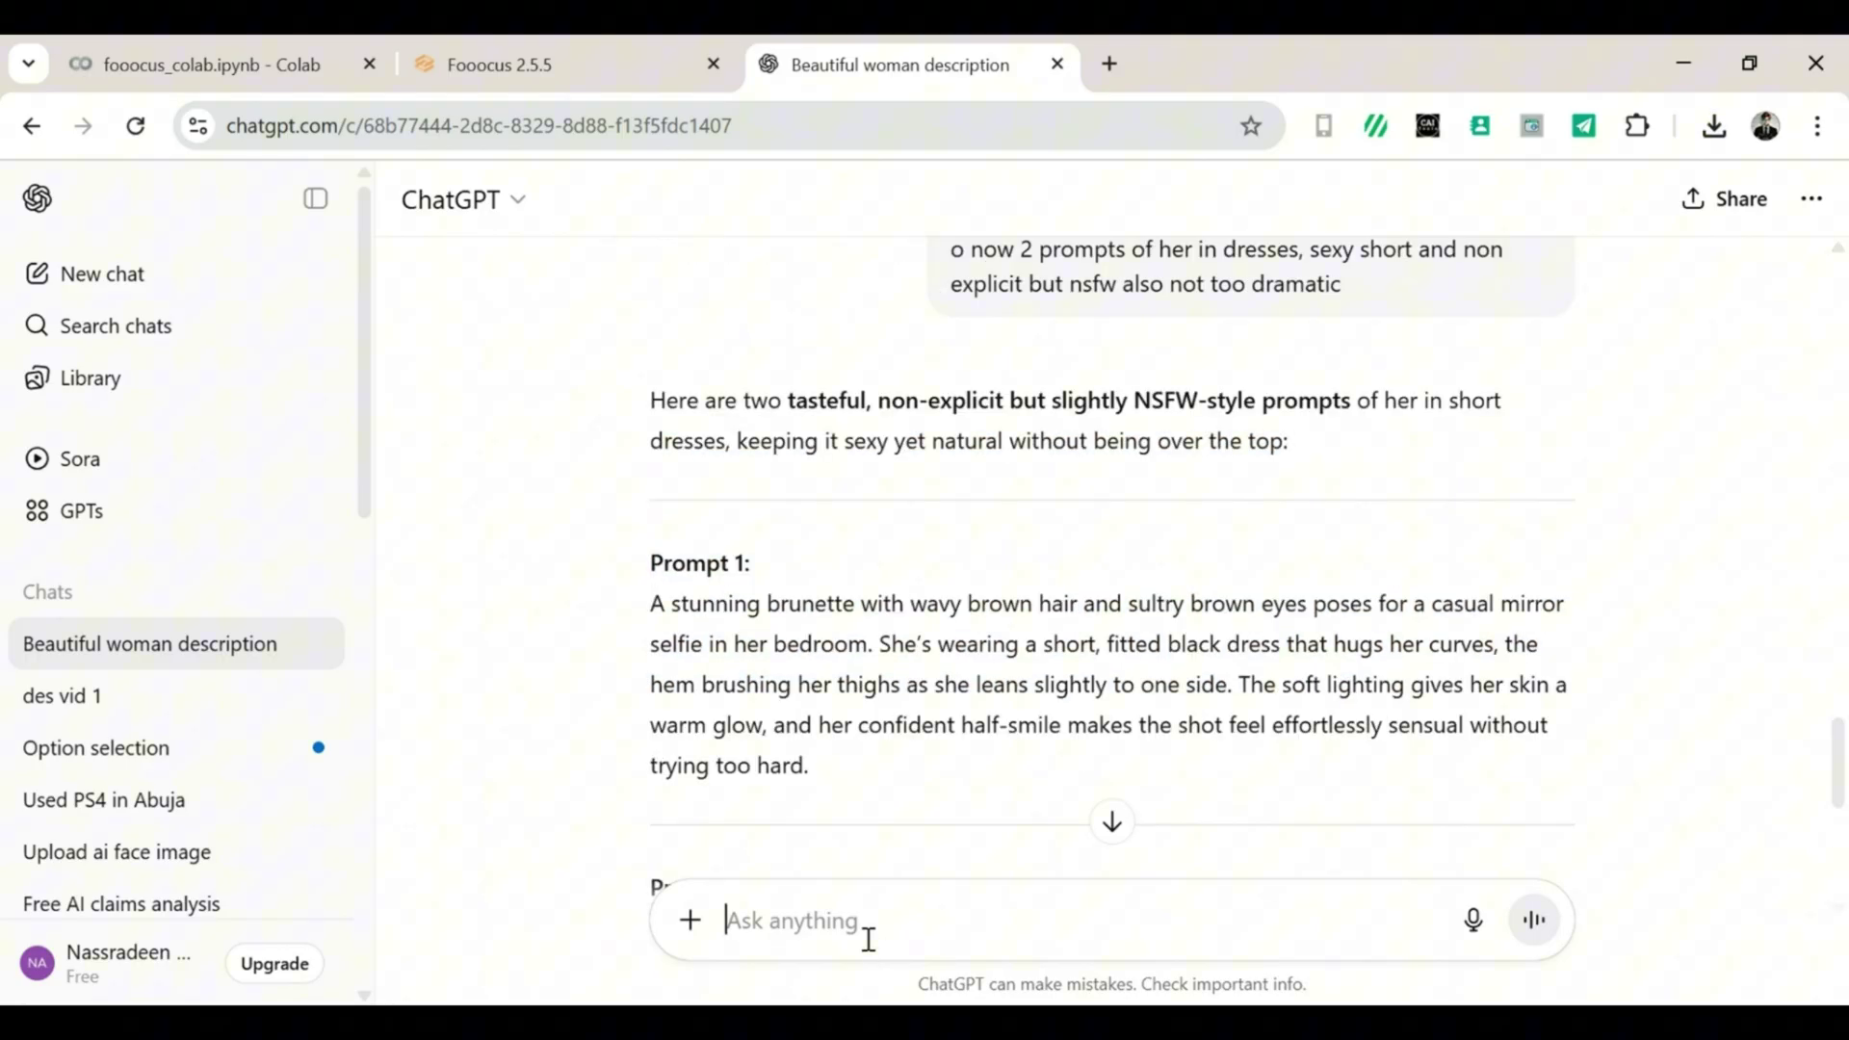
left_click_drag(652, 605, 32, 713)
left_click(549, 47)
key("BackSpace")
type("A stunning brunette with wavy brown hair and sultry brown eyes poses for a casual mirror selfie in her bedroom. She’s wearing a short, fitted black dress that hugs her curves, the hem brushing her thighs as she leans slightly to one side. The soft lighting gives her skin a warm glow, and her confident half-smile makes the shot feel effortlessly sensual without trying too hard.")
left_click(1076, 773)
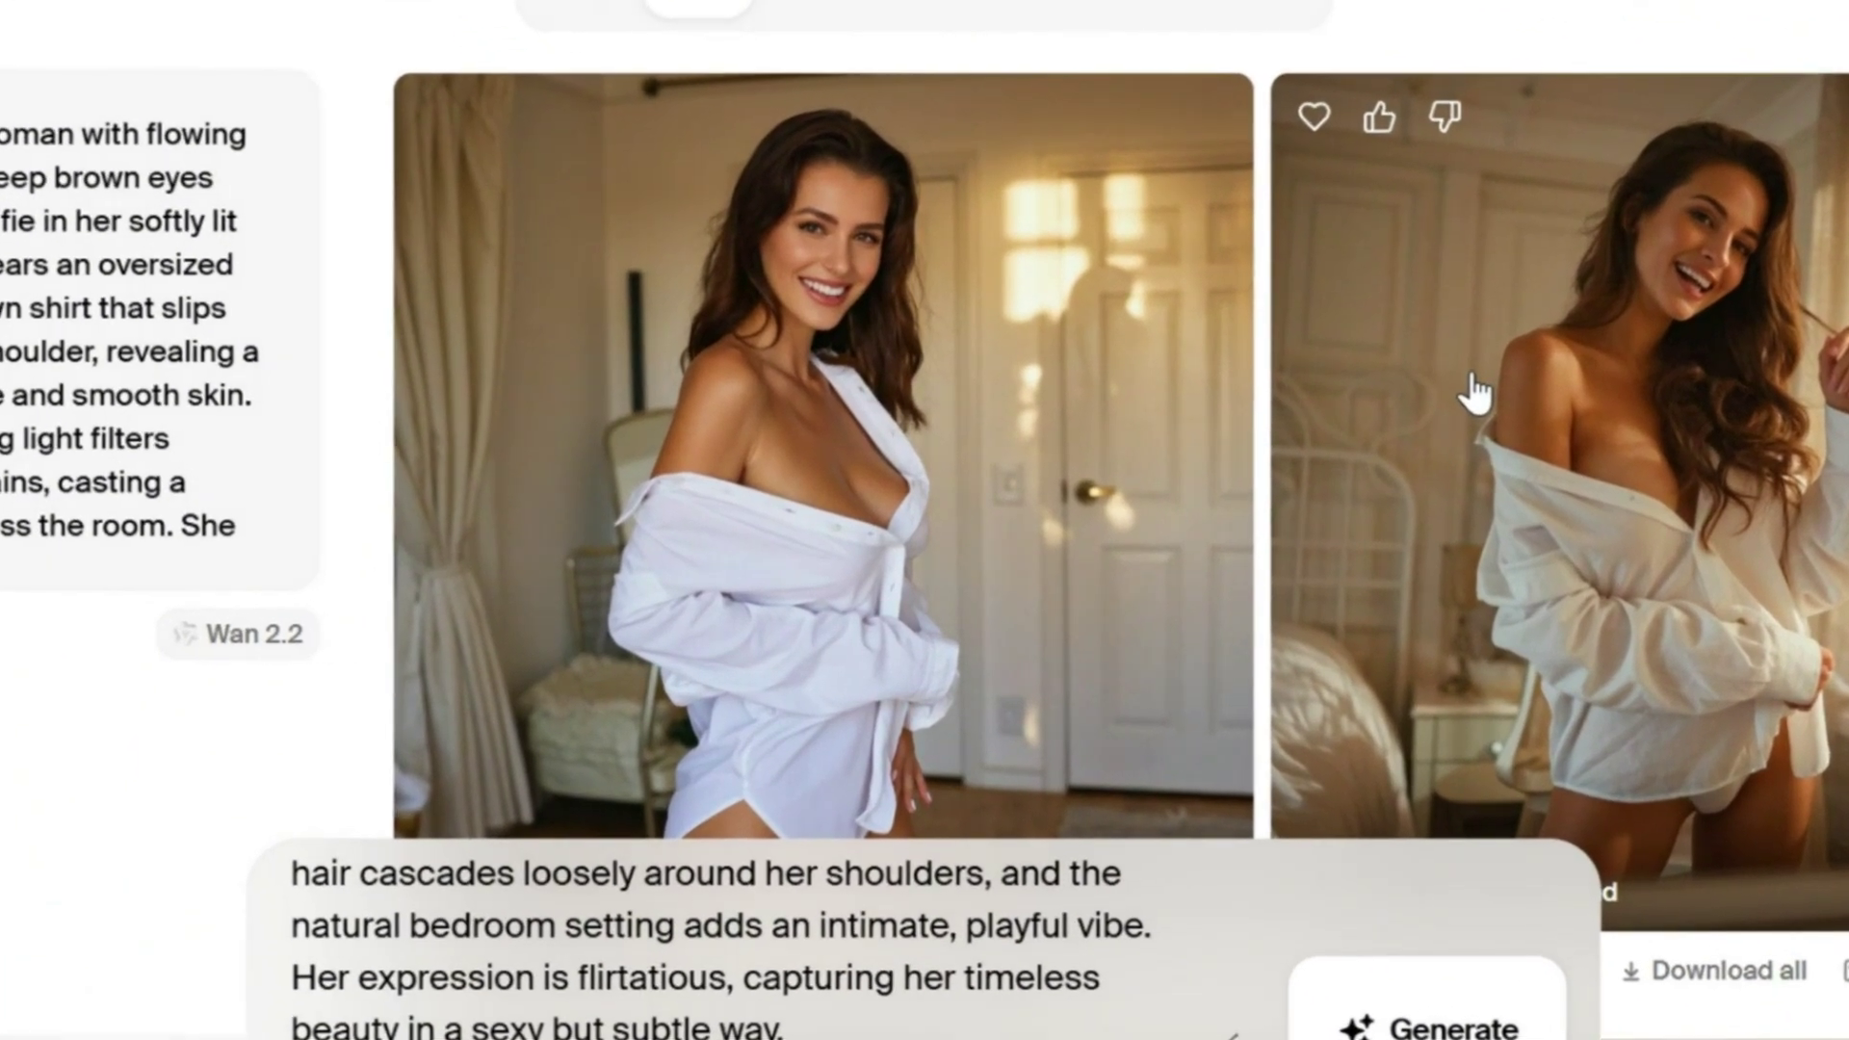
In Krea, send the white-shirt image beside the lace curtain to video generation and play the Wan 2.1 clip in full screen.
left_click(1452, 403)
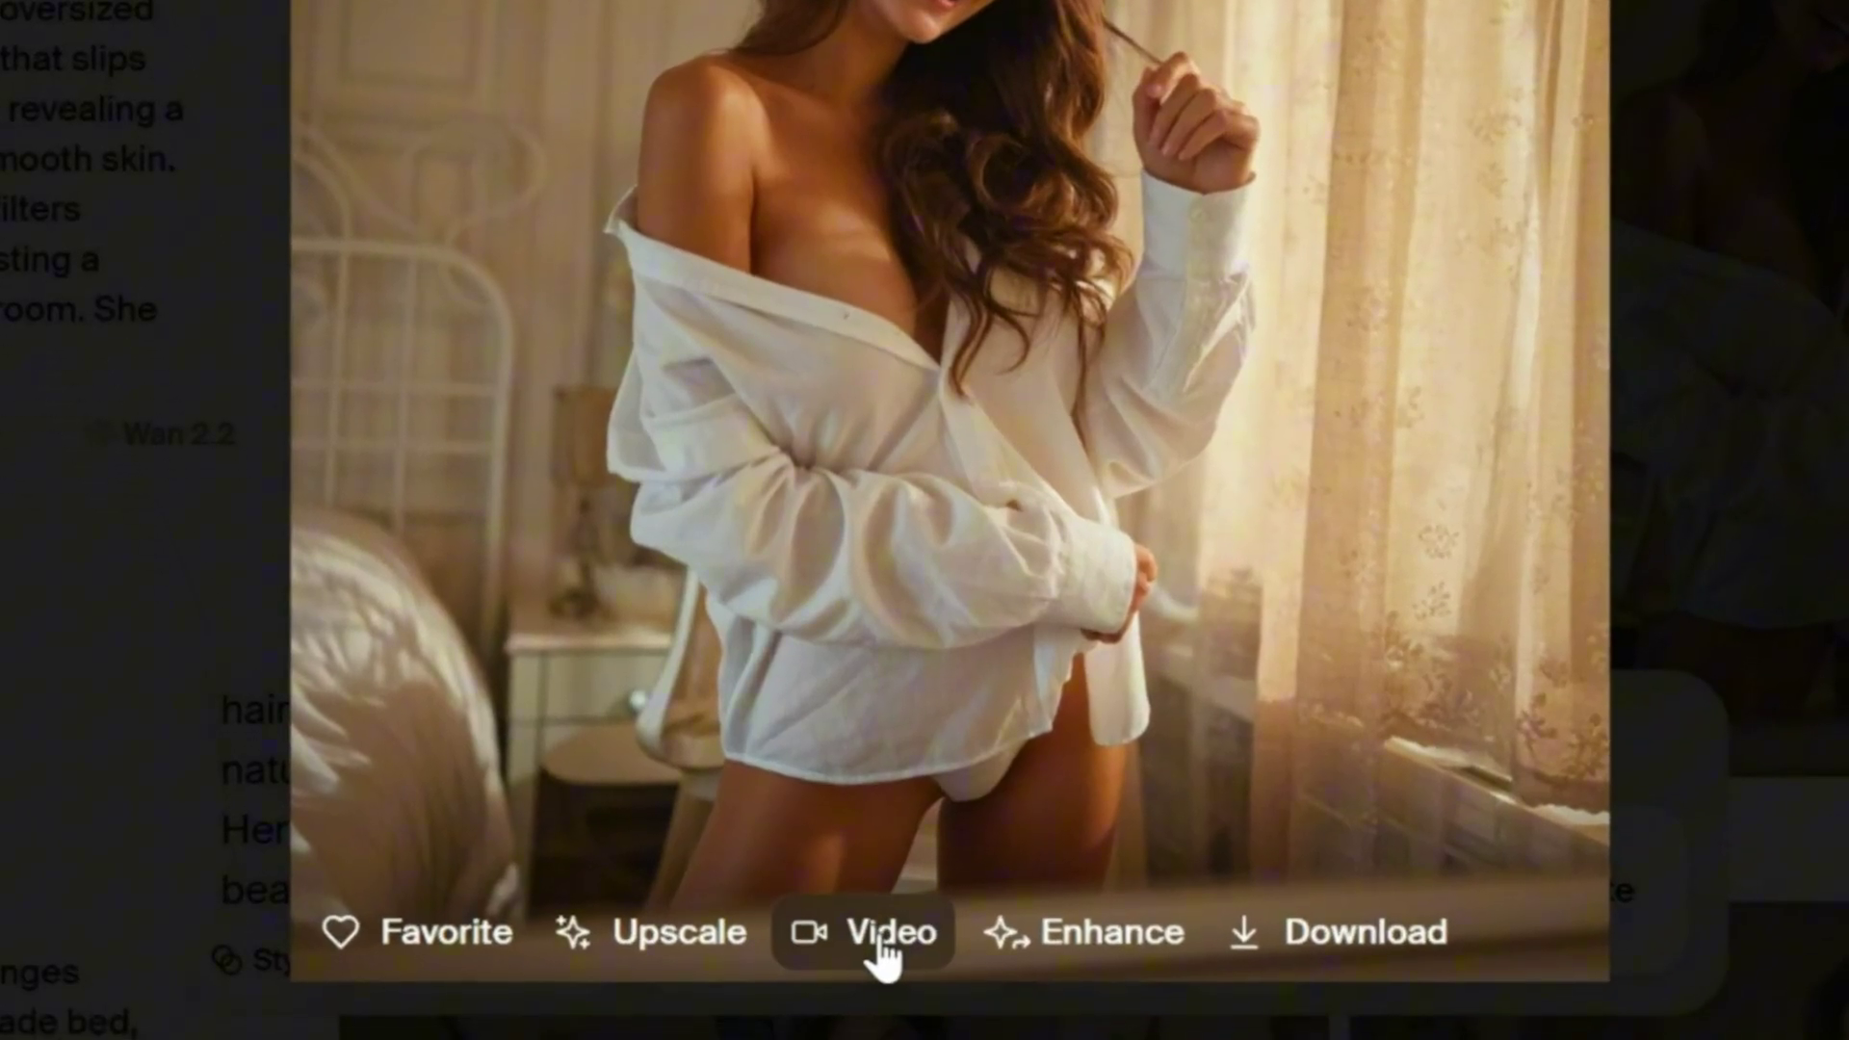
key("Escape")
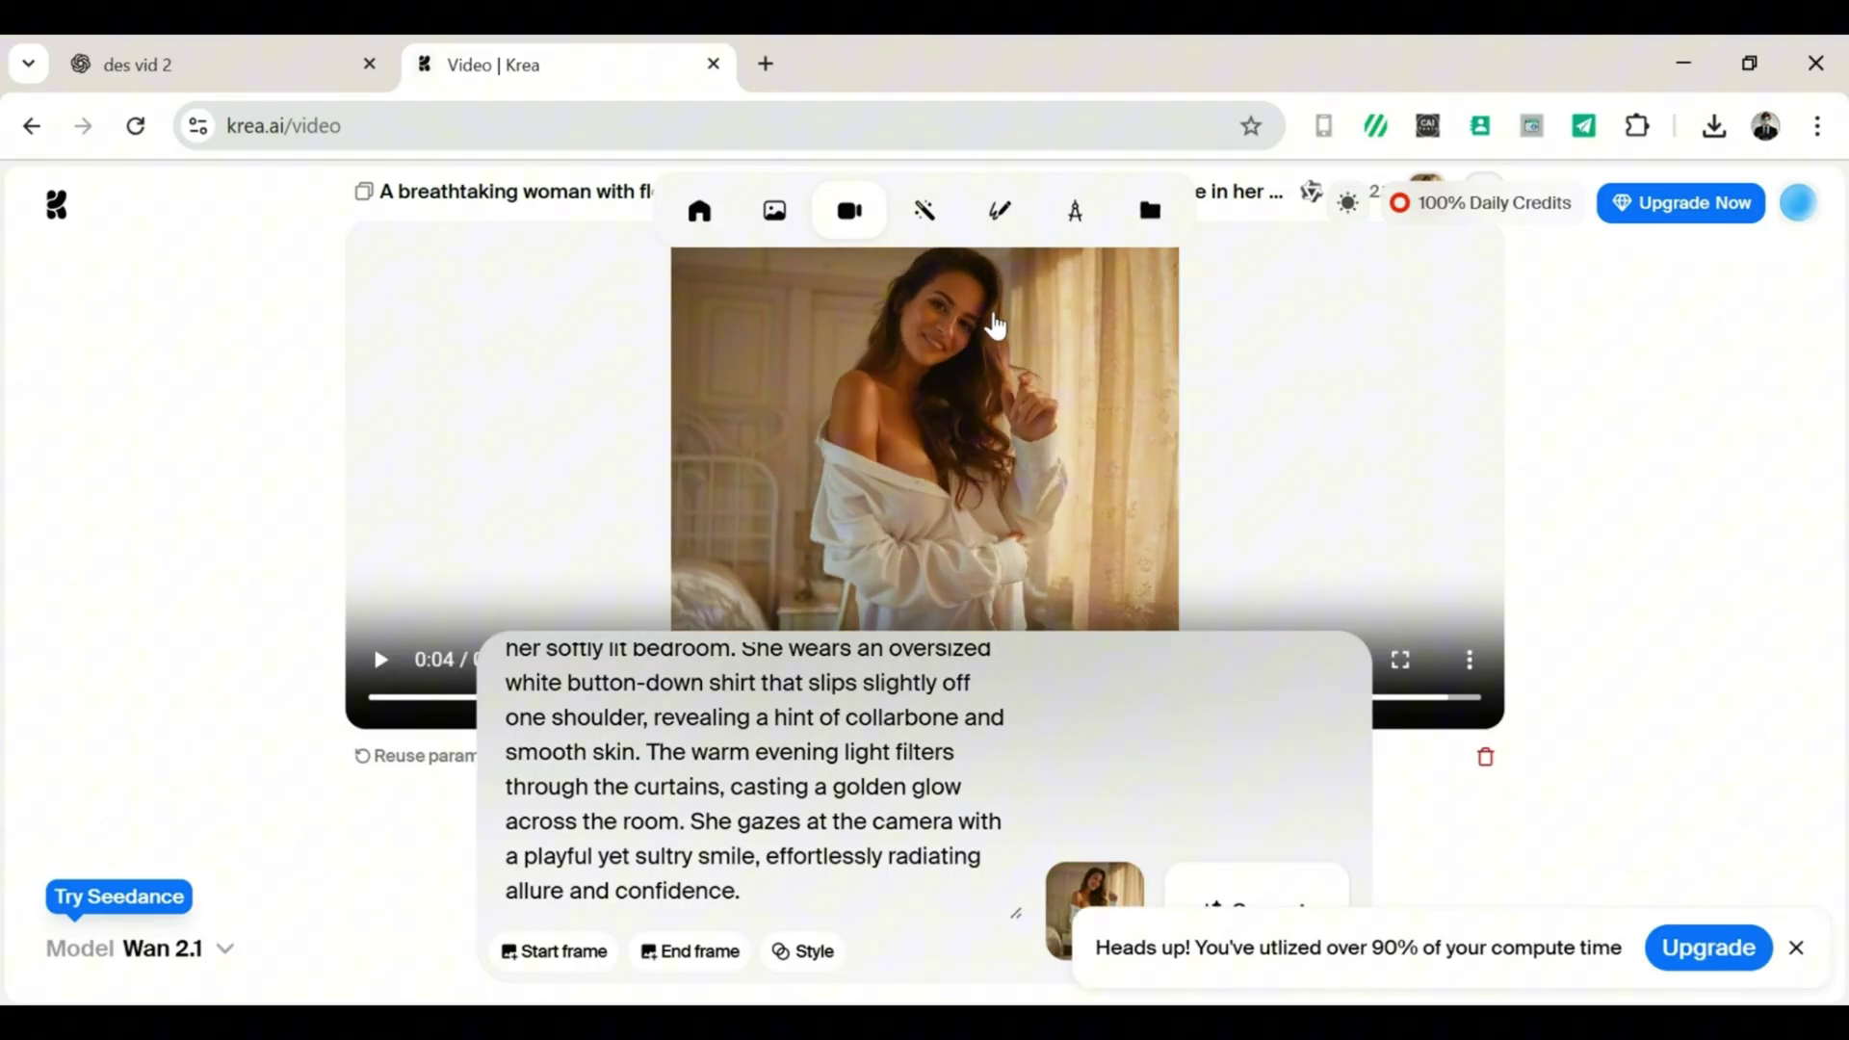
double_click(991, 321)
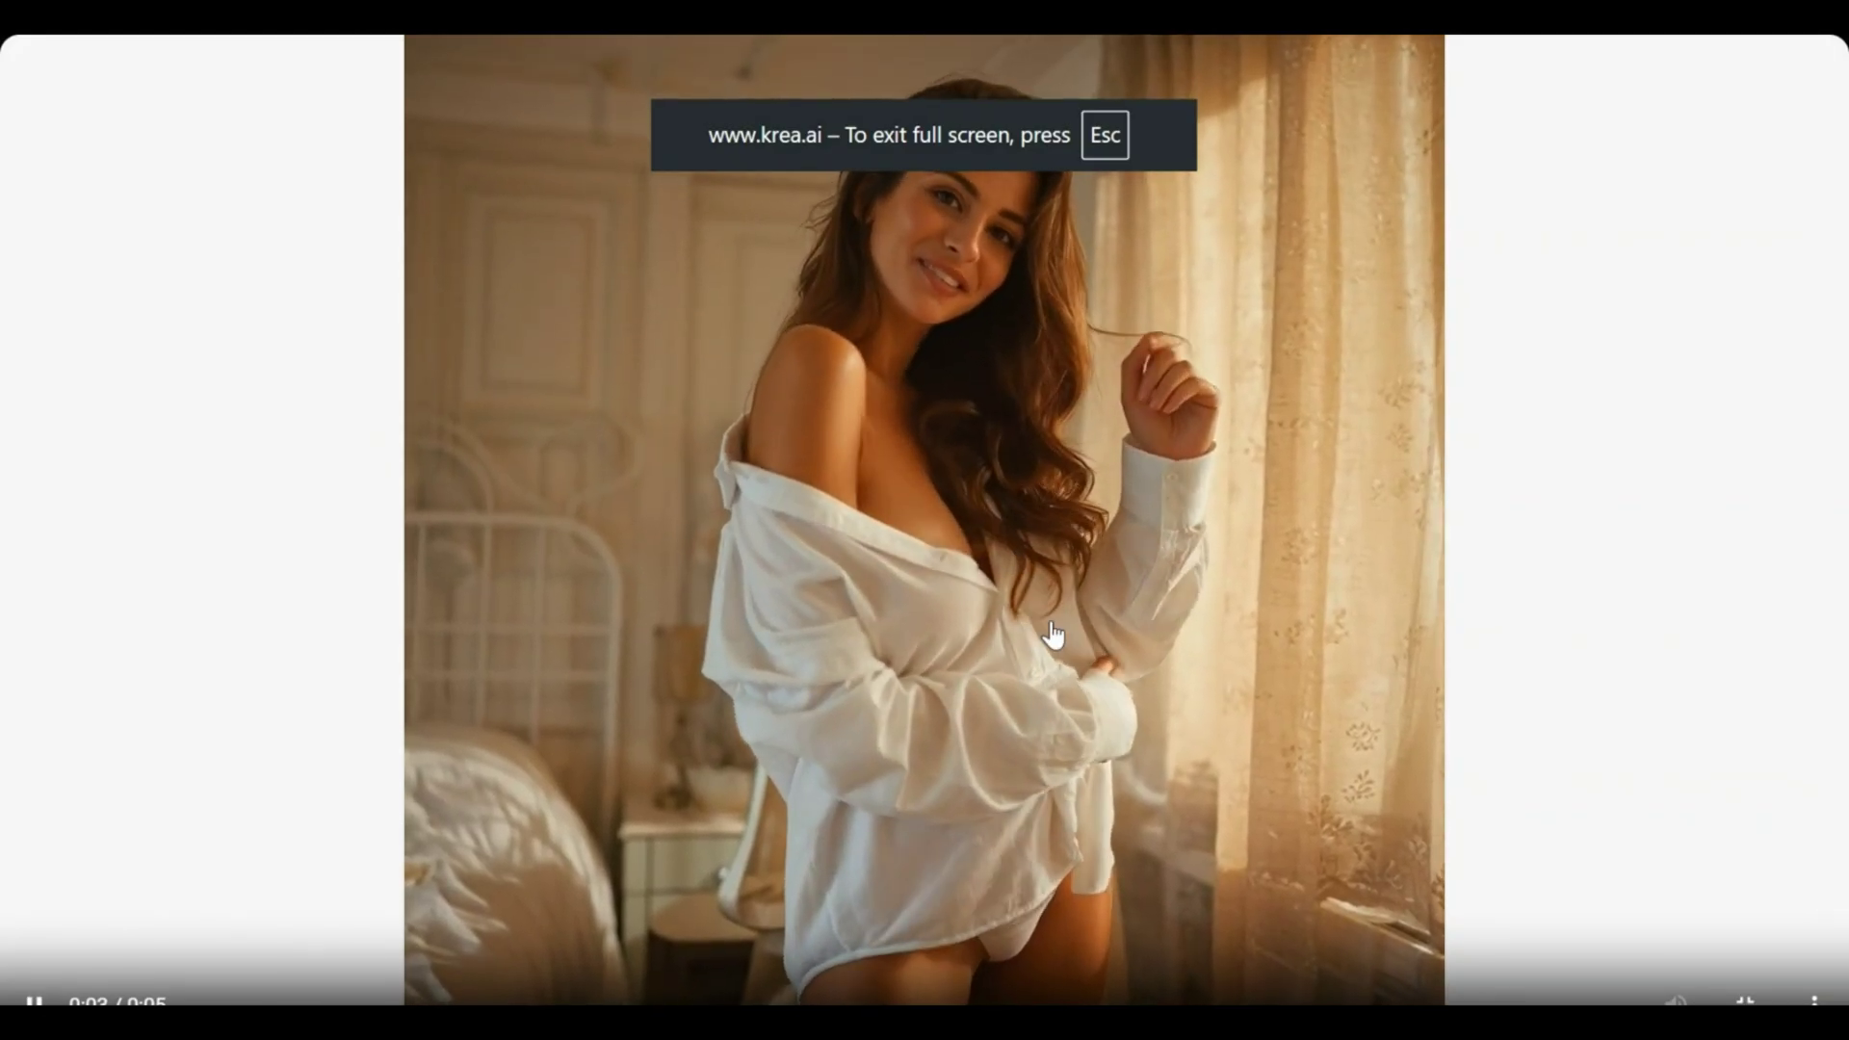
key("Escape")
key("Escape")
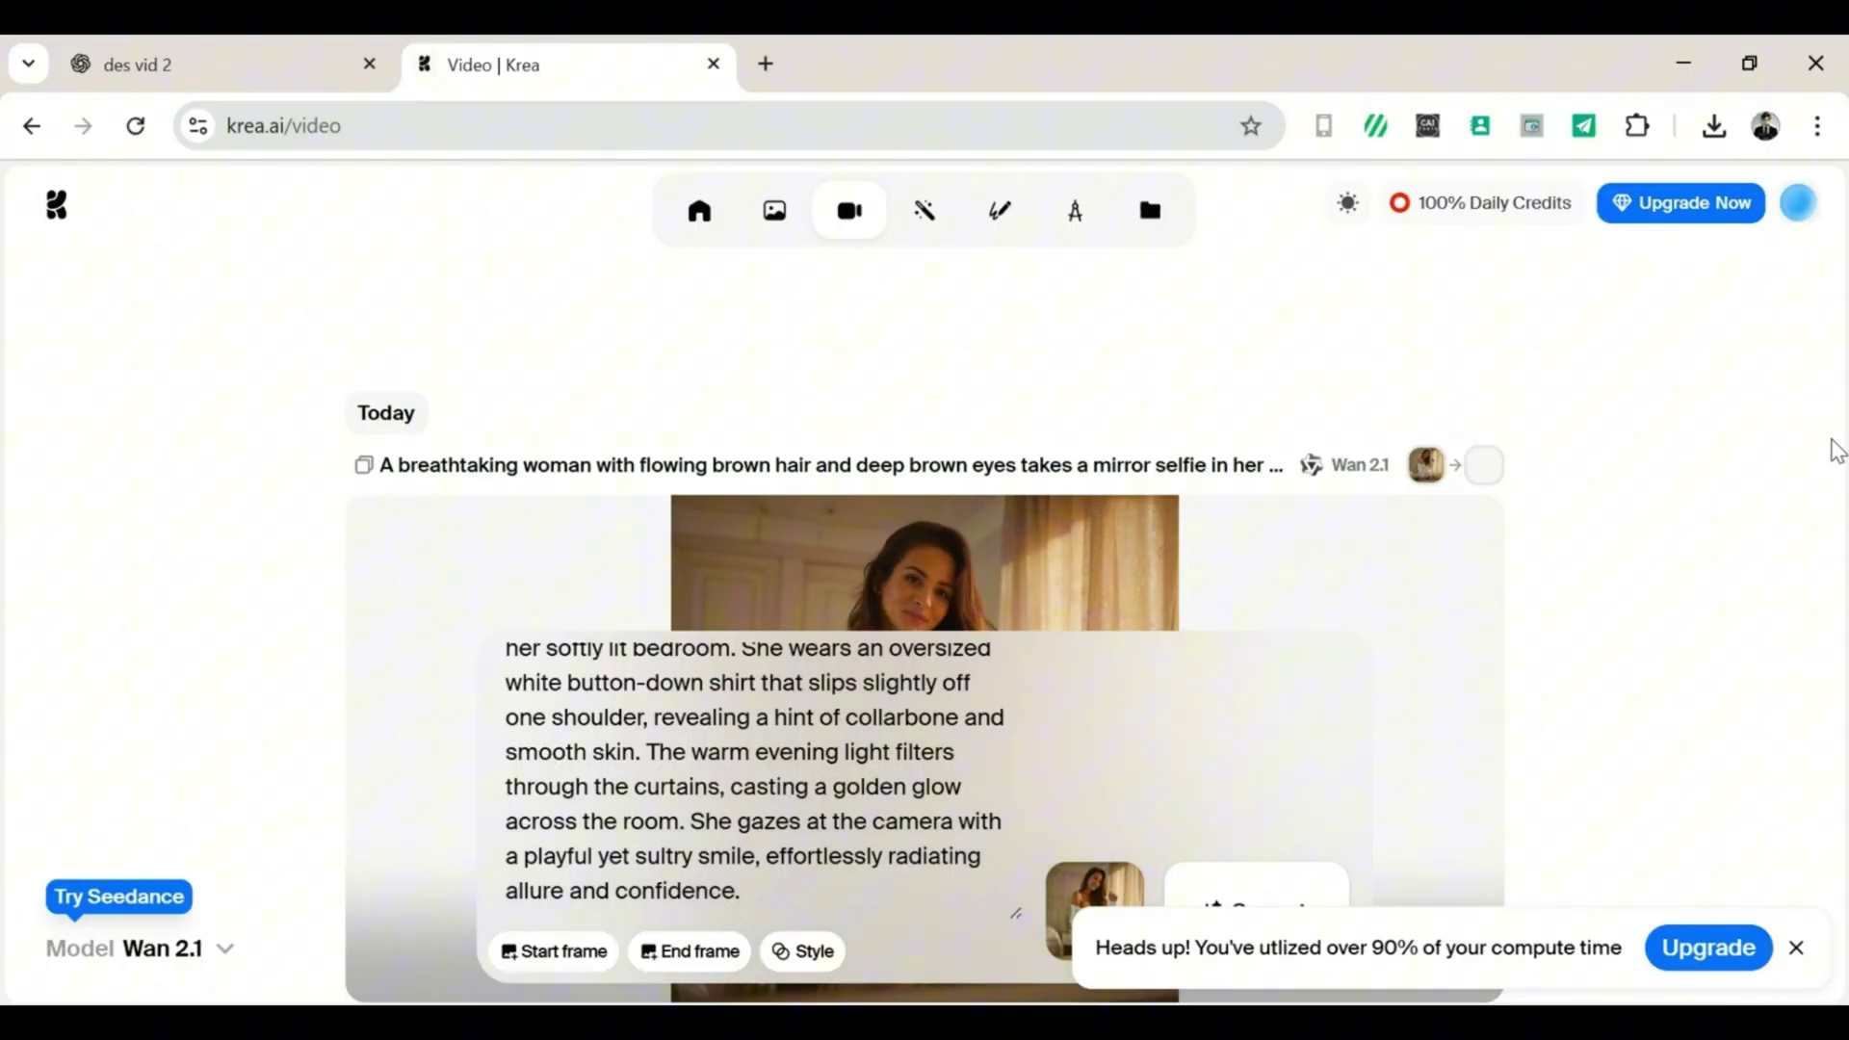
scroll(1846, 279, "down", 3)
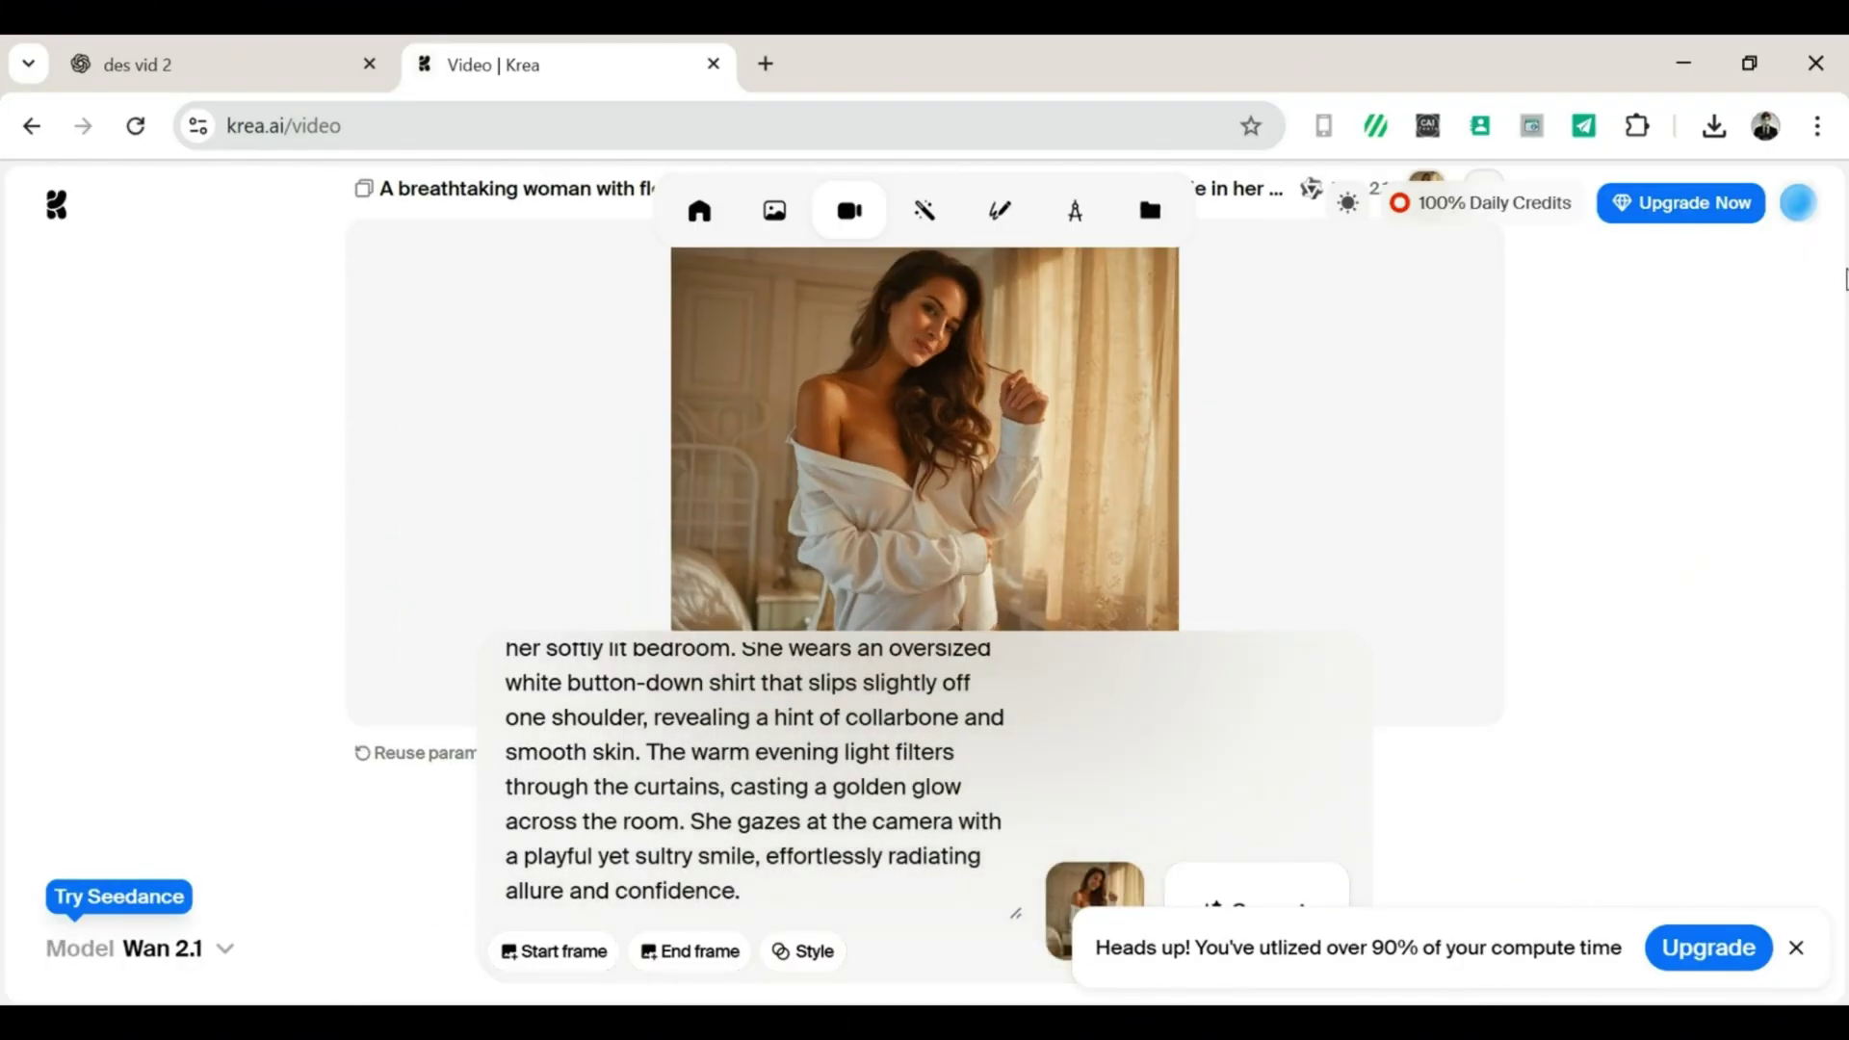
scroll(1846, 279, "up", 3)
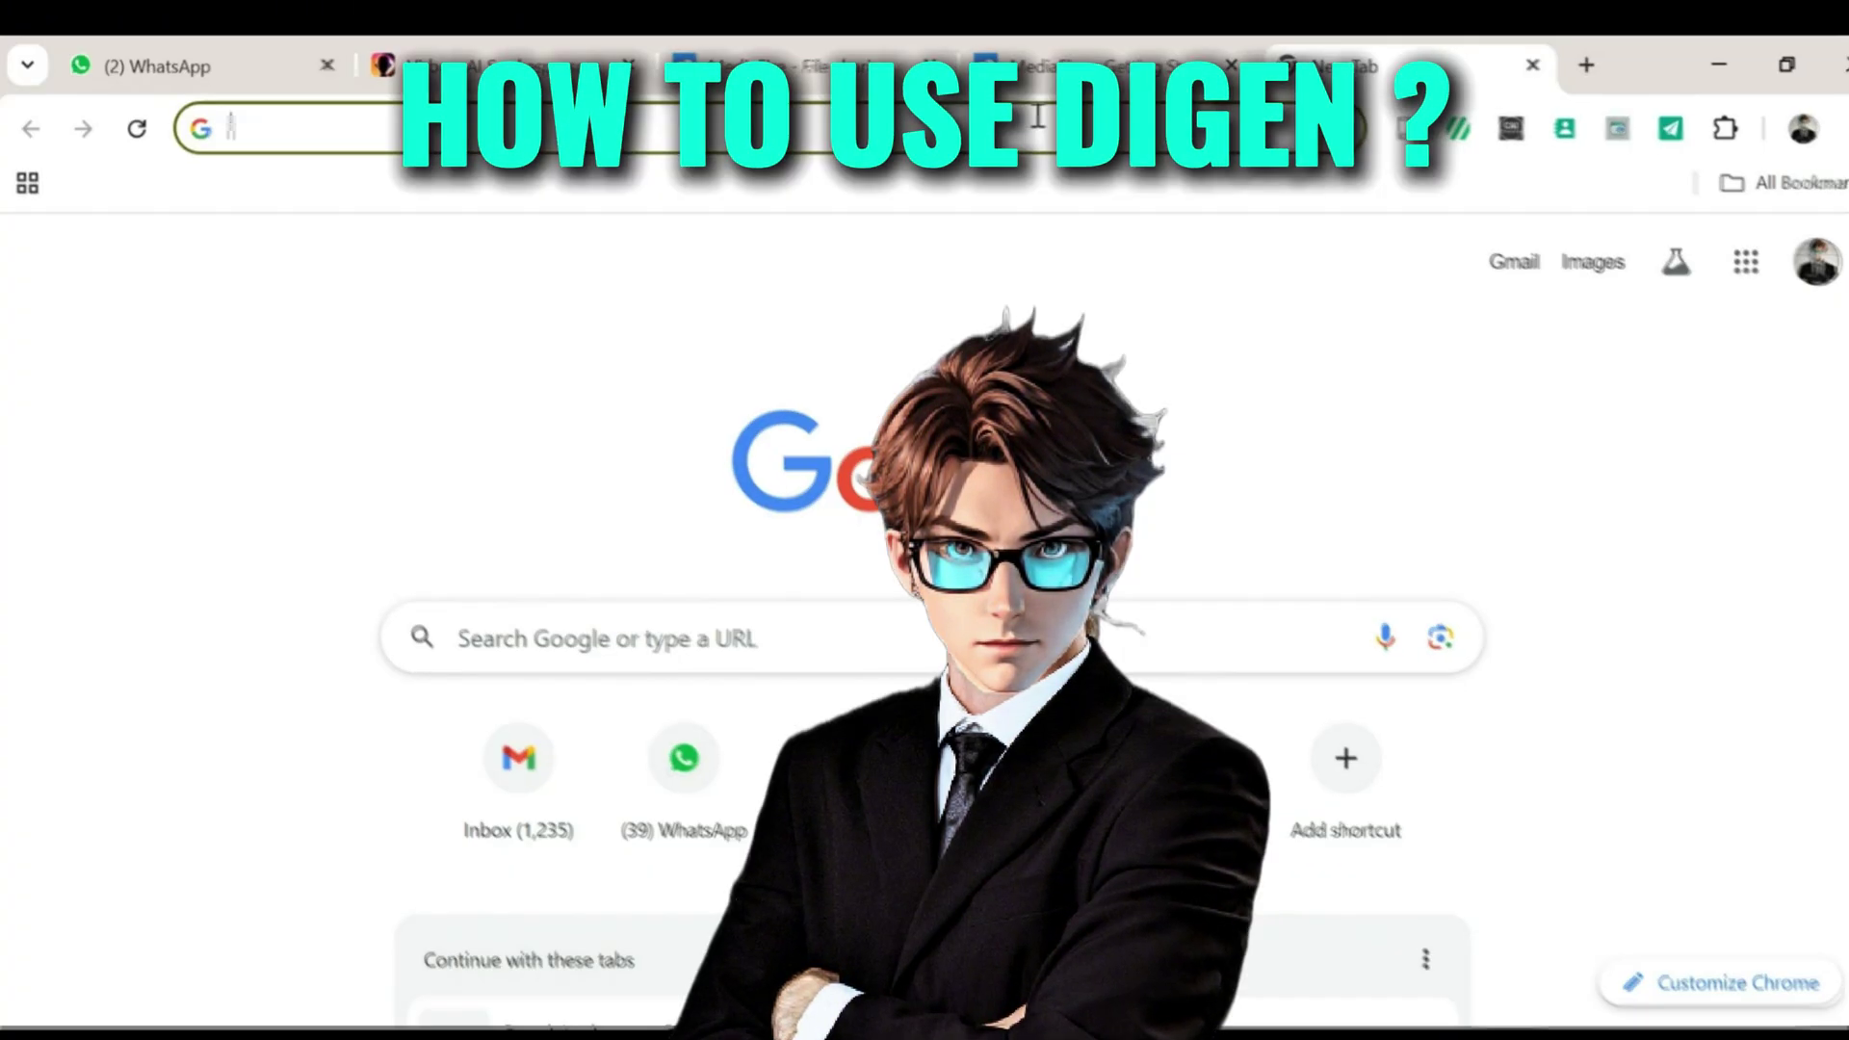
Open the digen.ai site in the new browser tab and start a new creation.
type("DIGEN")
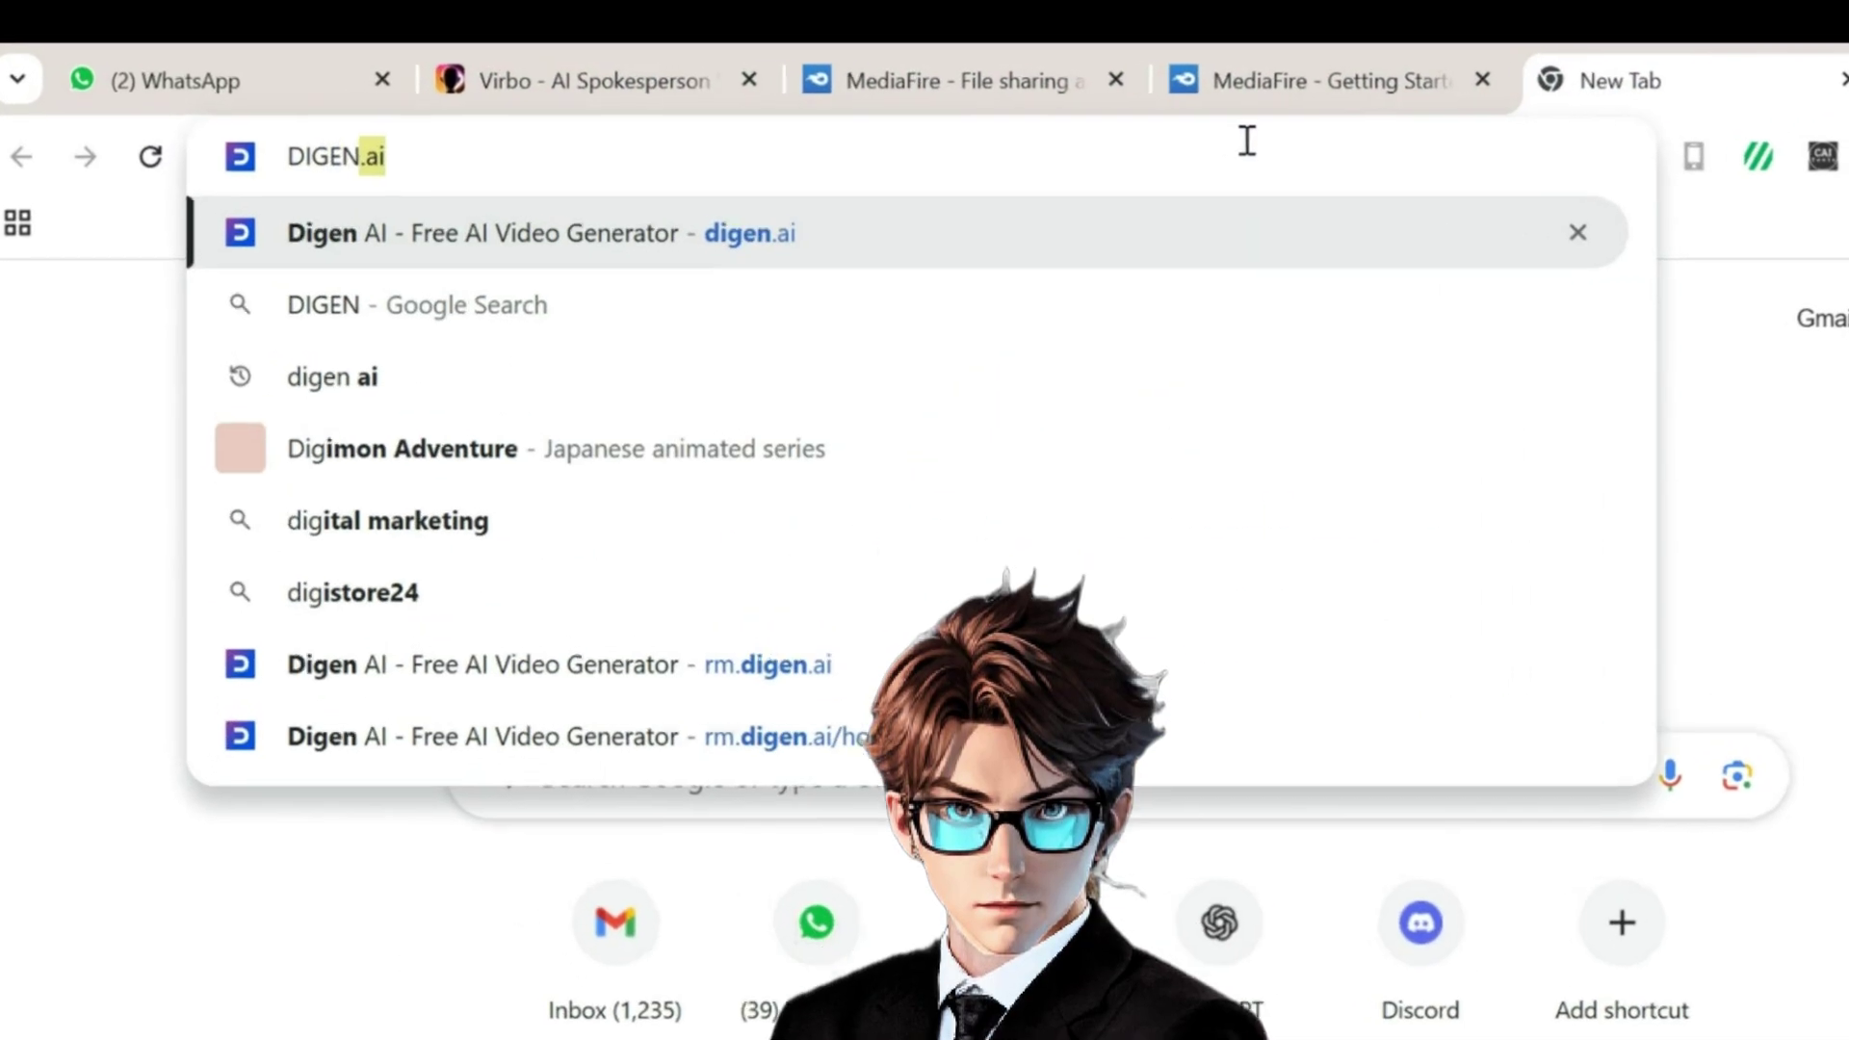
key("Return")
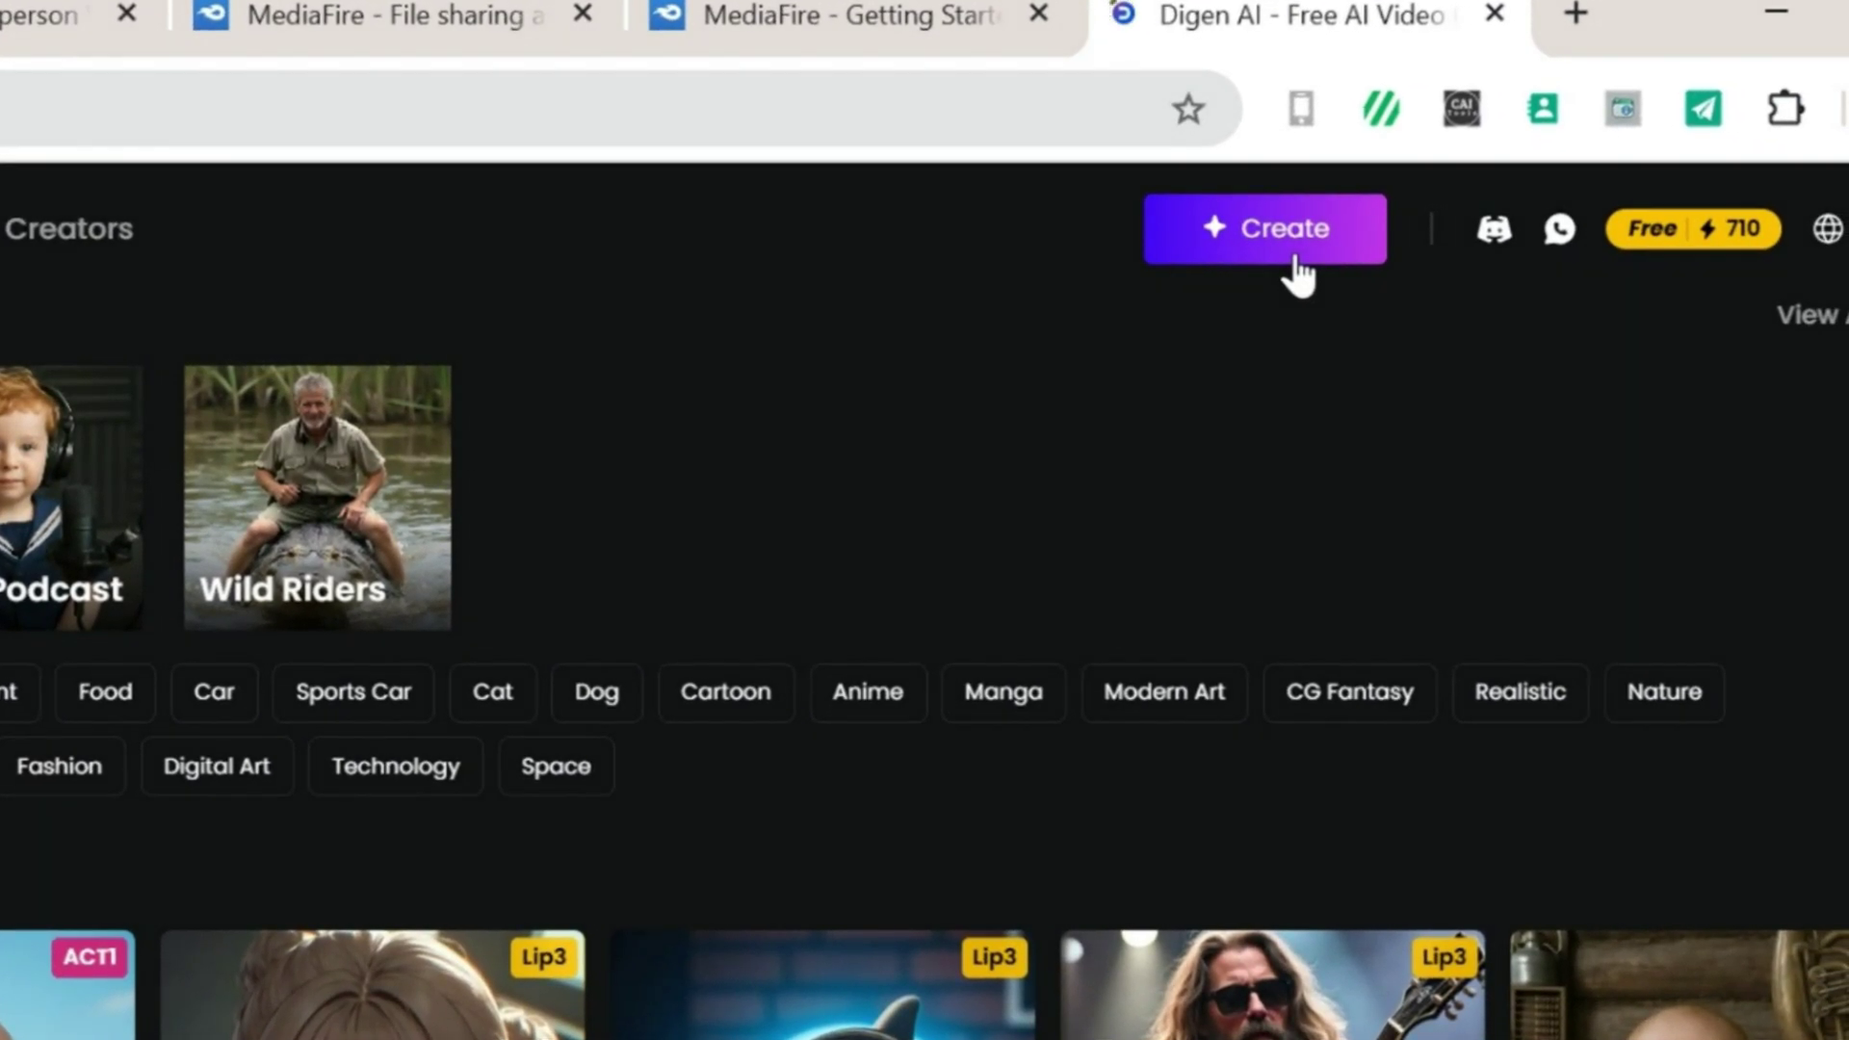
left_click(1296, 259)
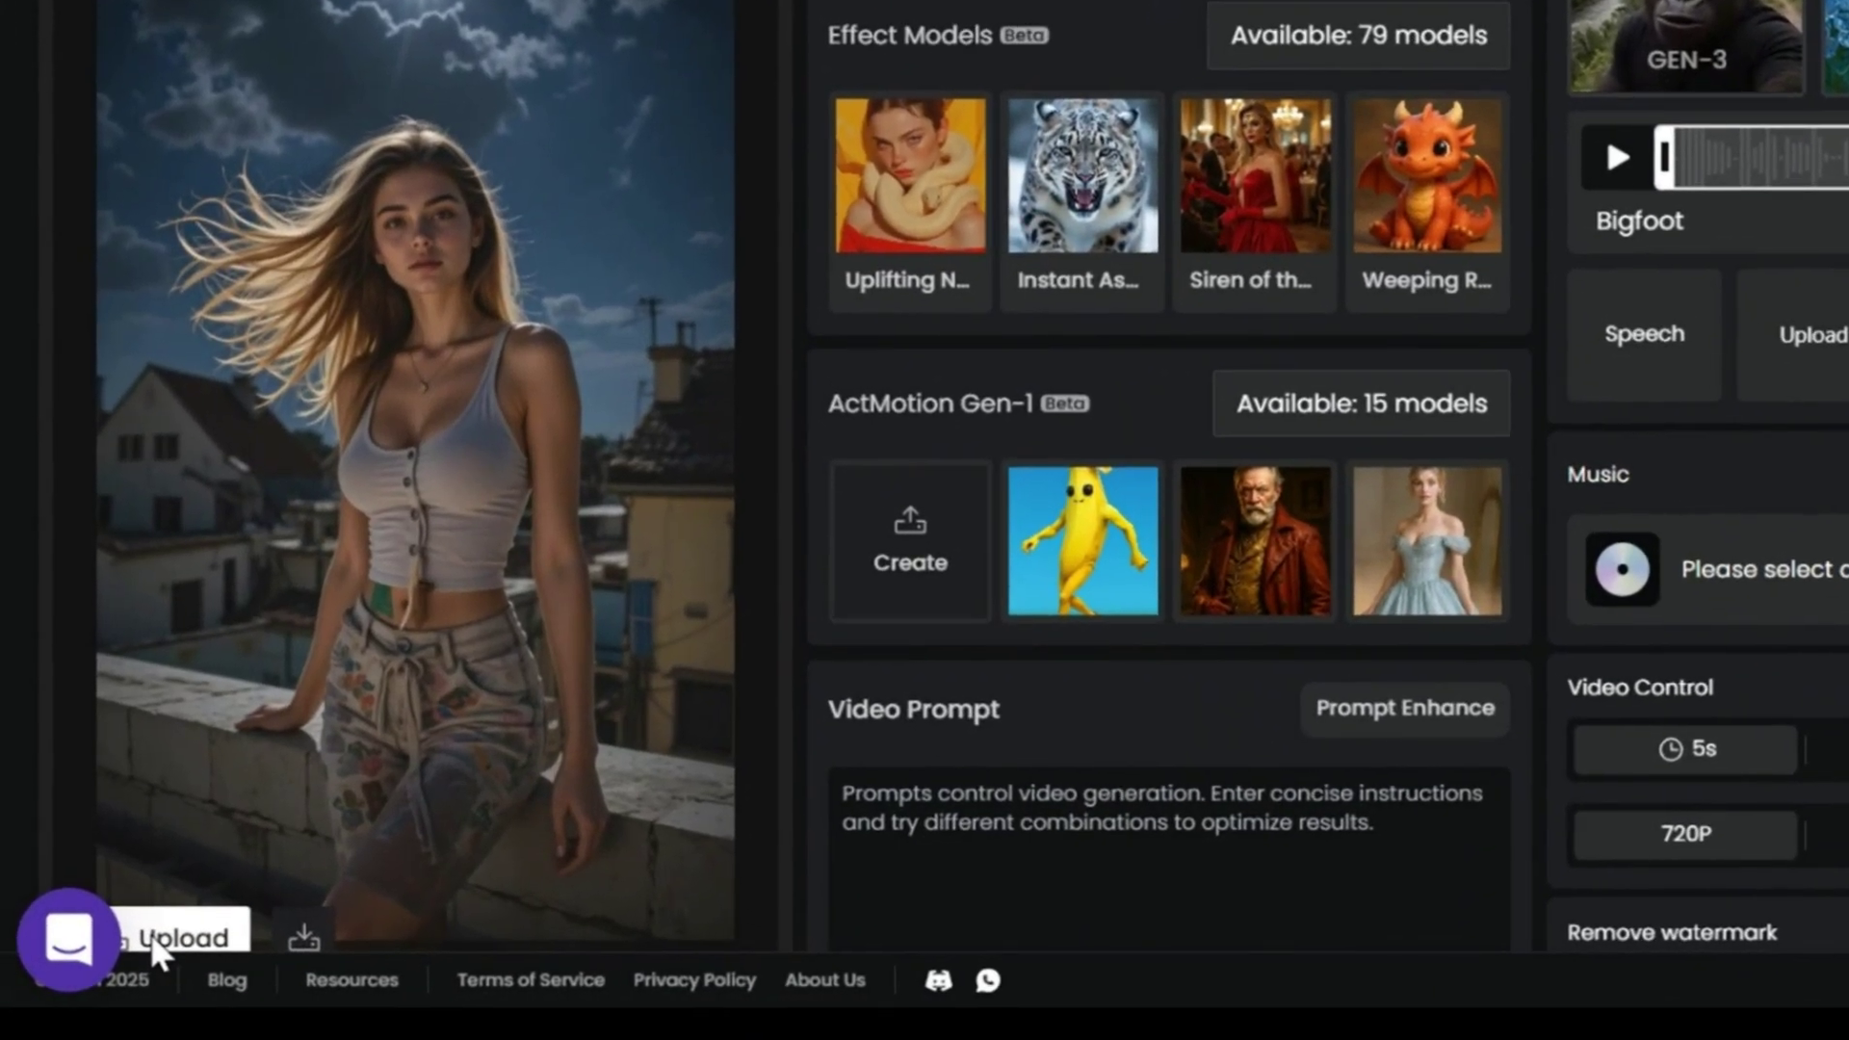
Upload the red satin dress selfie from the vid 2 downloads folder and generate a 5s, 720P video from it.
left_click(150, 933)
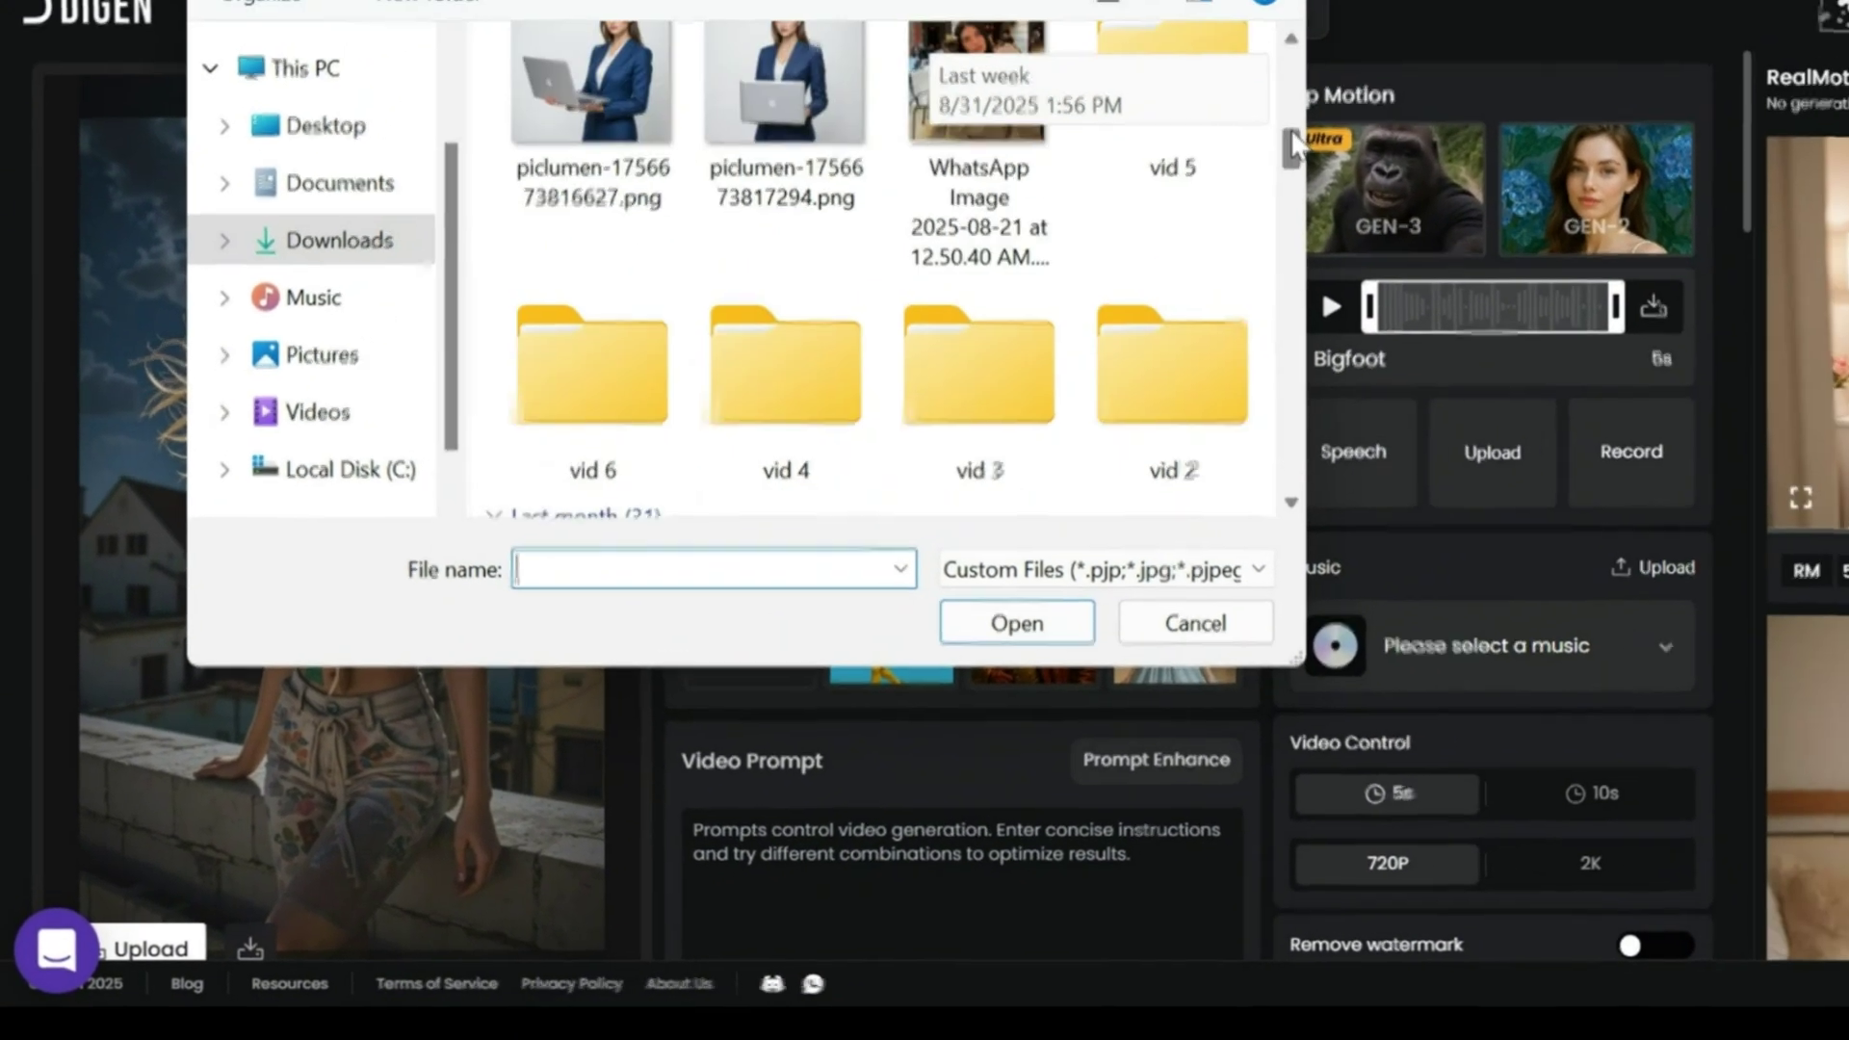
double_click(1172, 366)
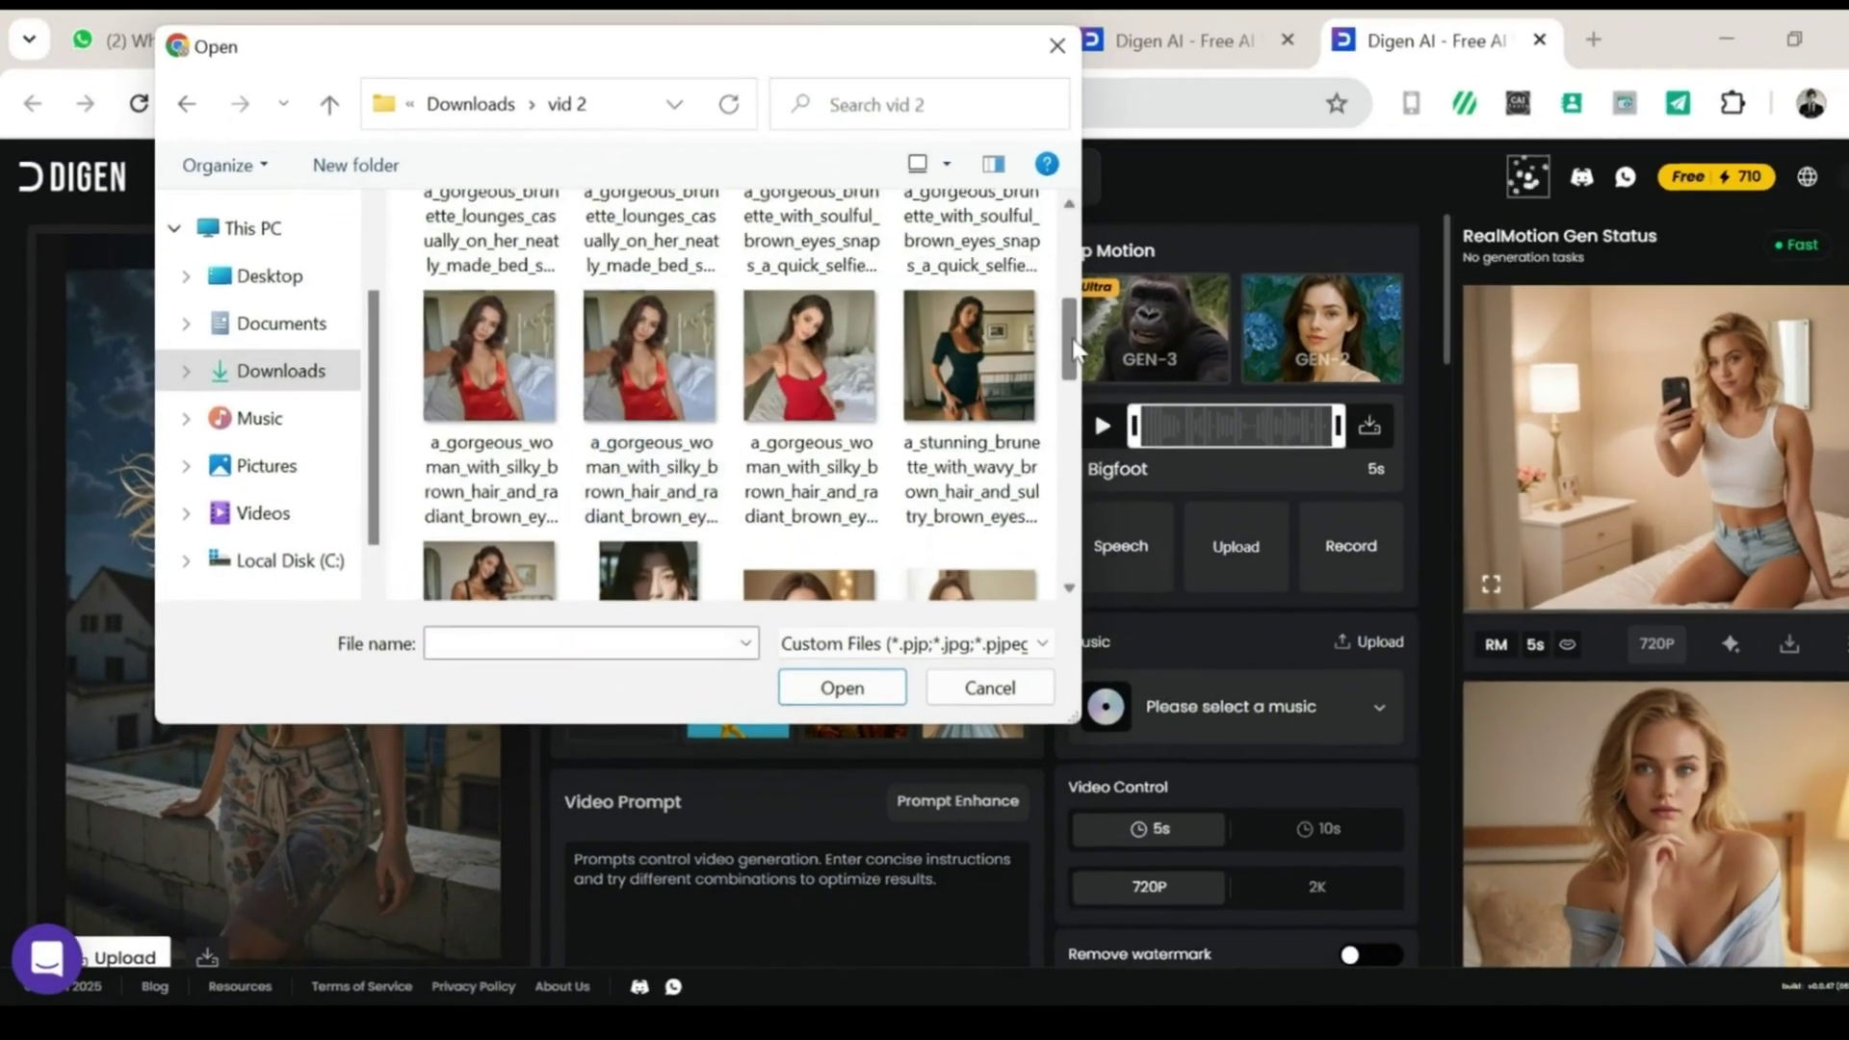
left_click(1017, 623)
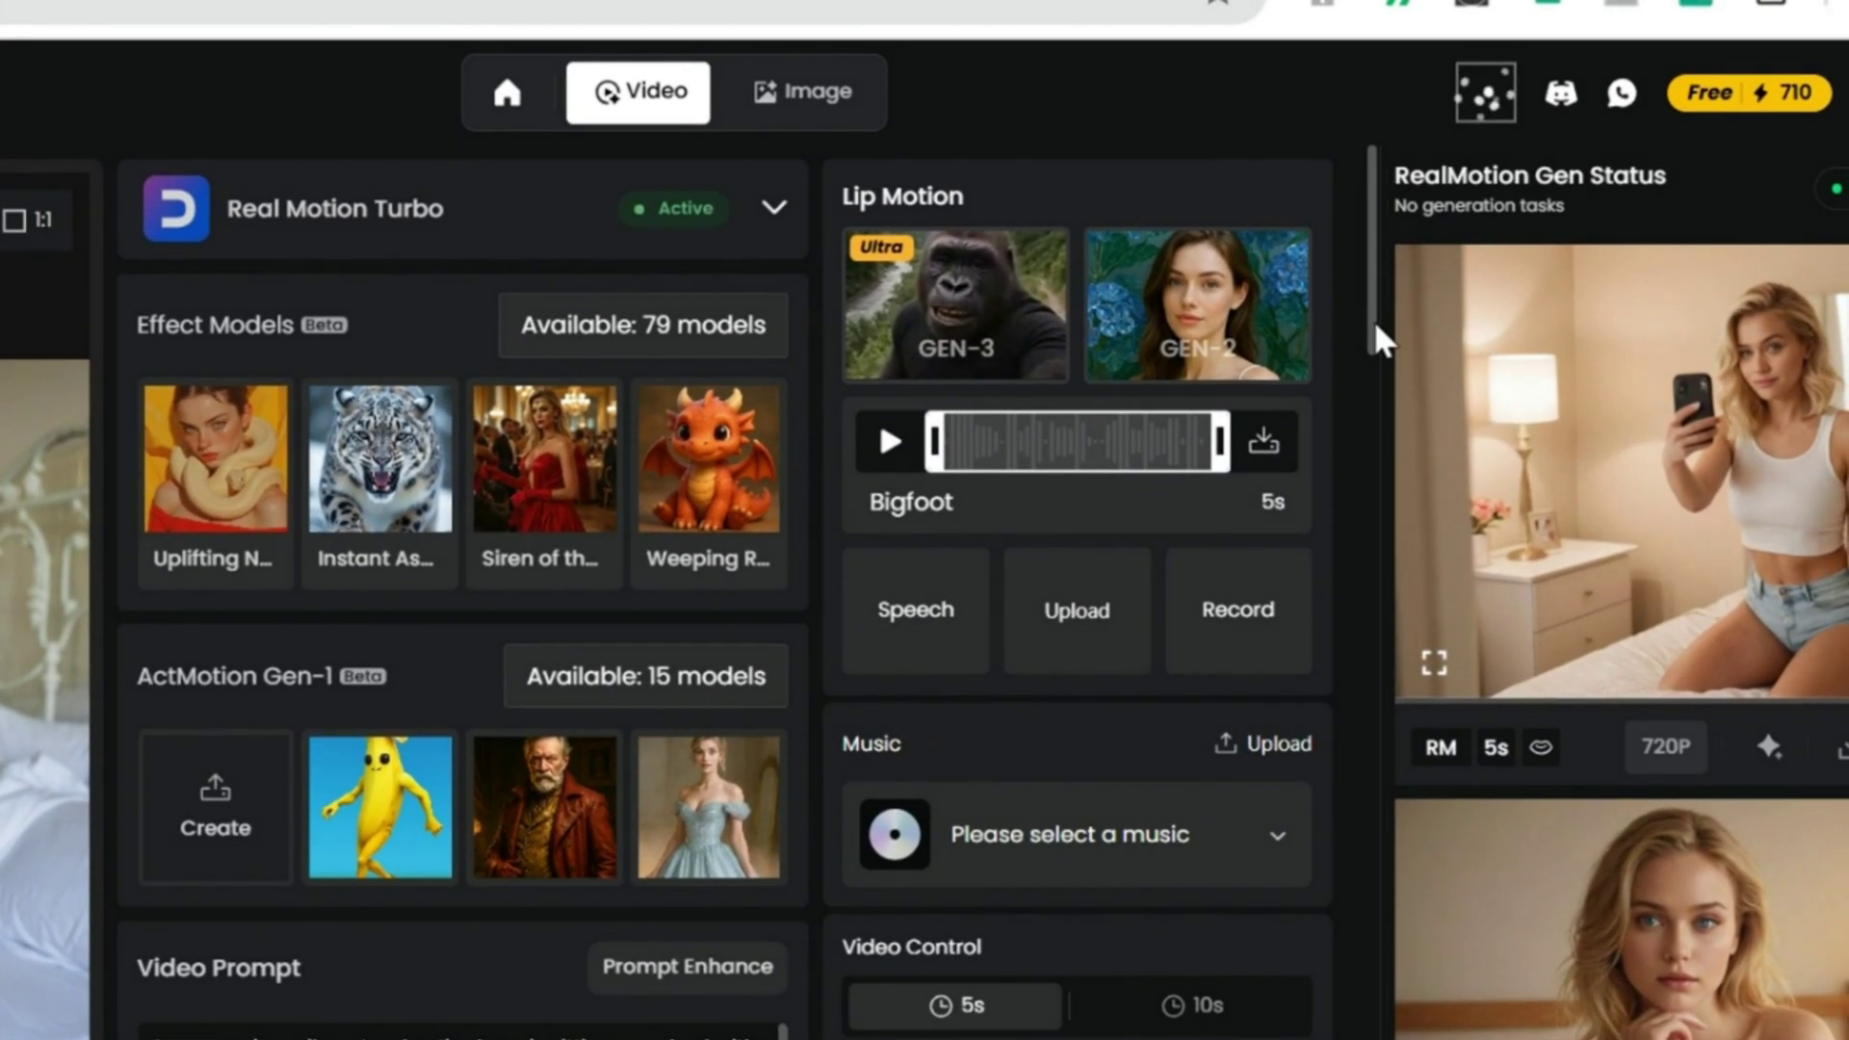
left_click_drag(1375, 326, 1375, 392)
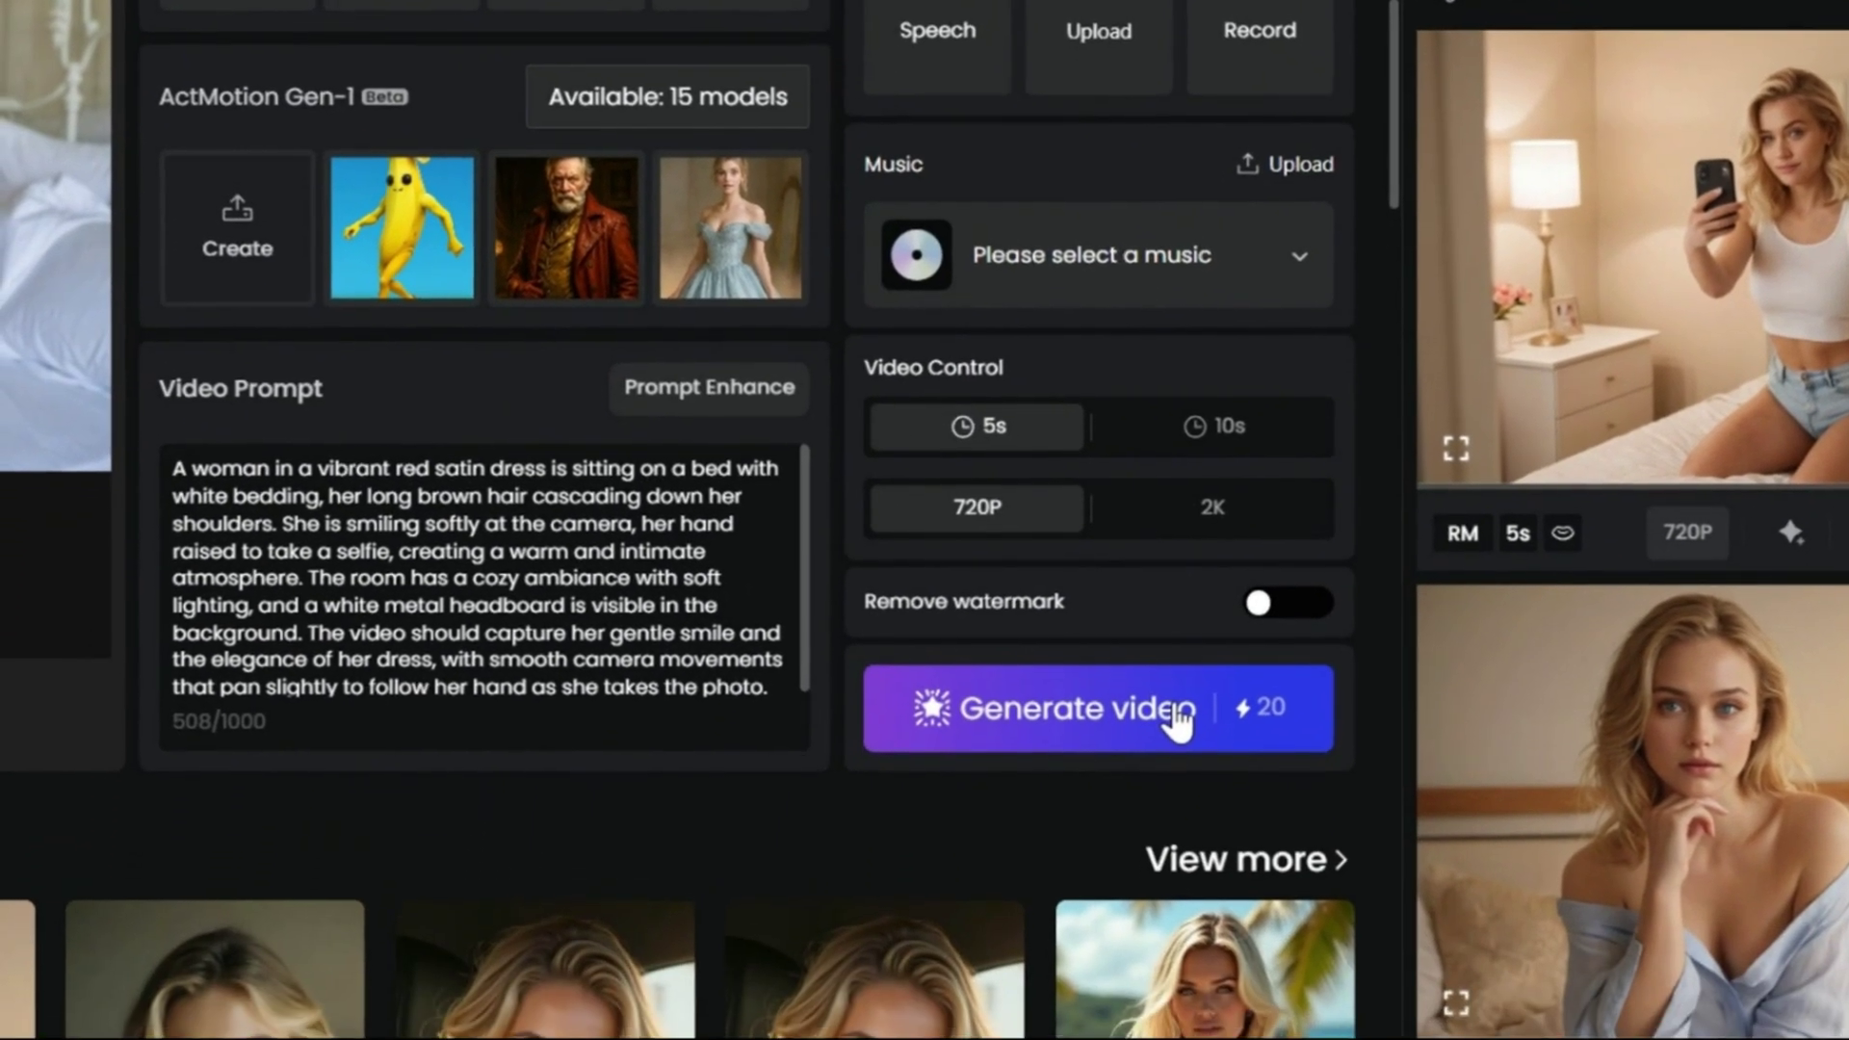
left_click(1177, 724)
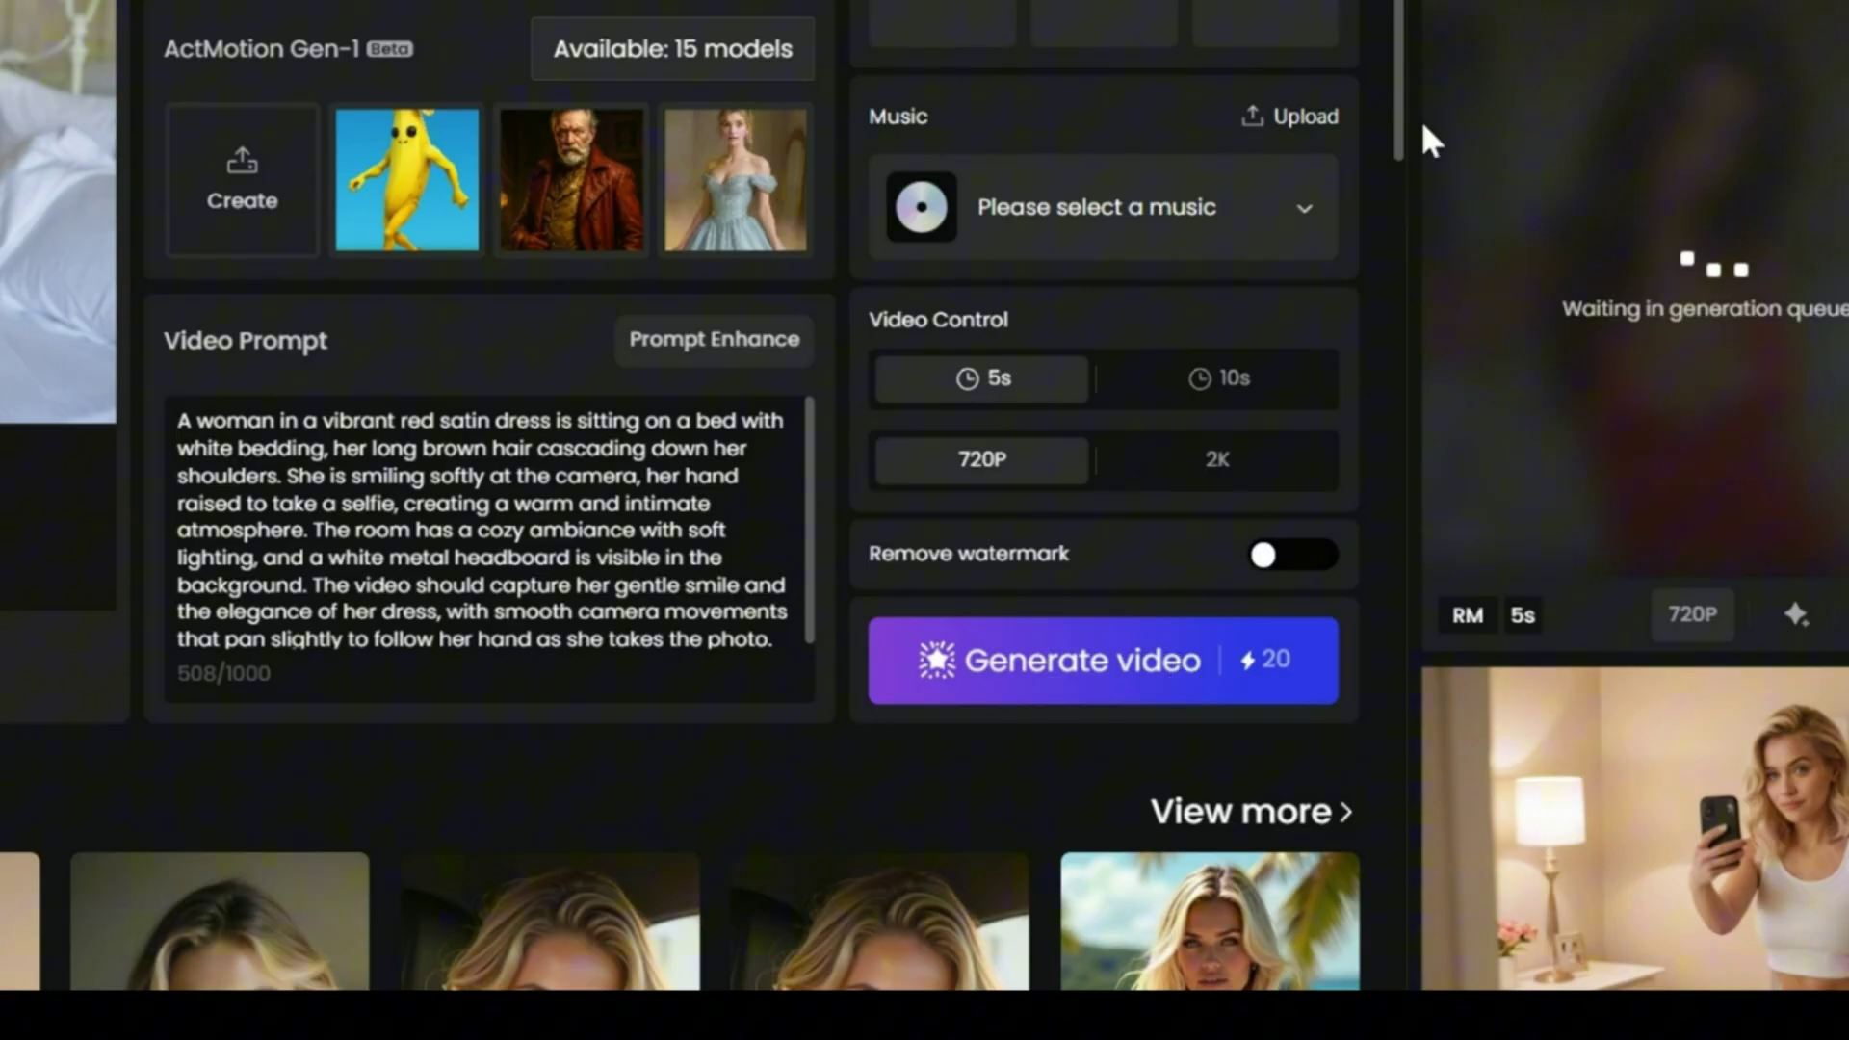
Replace the source image with the smiling beige-top selfie from vid 2 and set the video prompt to "SHE titlts her head and waves at the camera".
scroll(1391, 67, "up", 5)
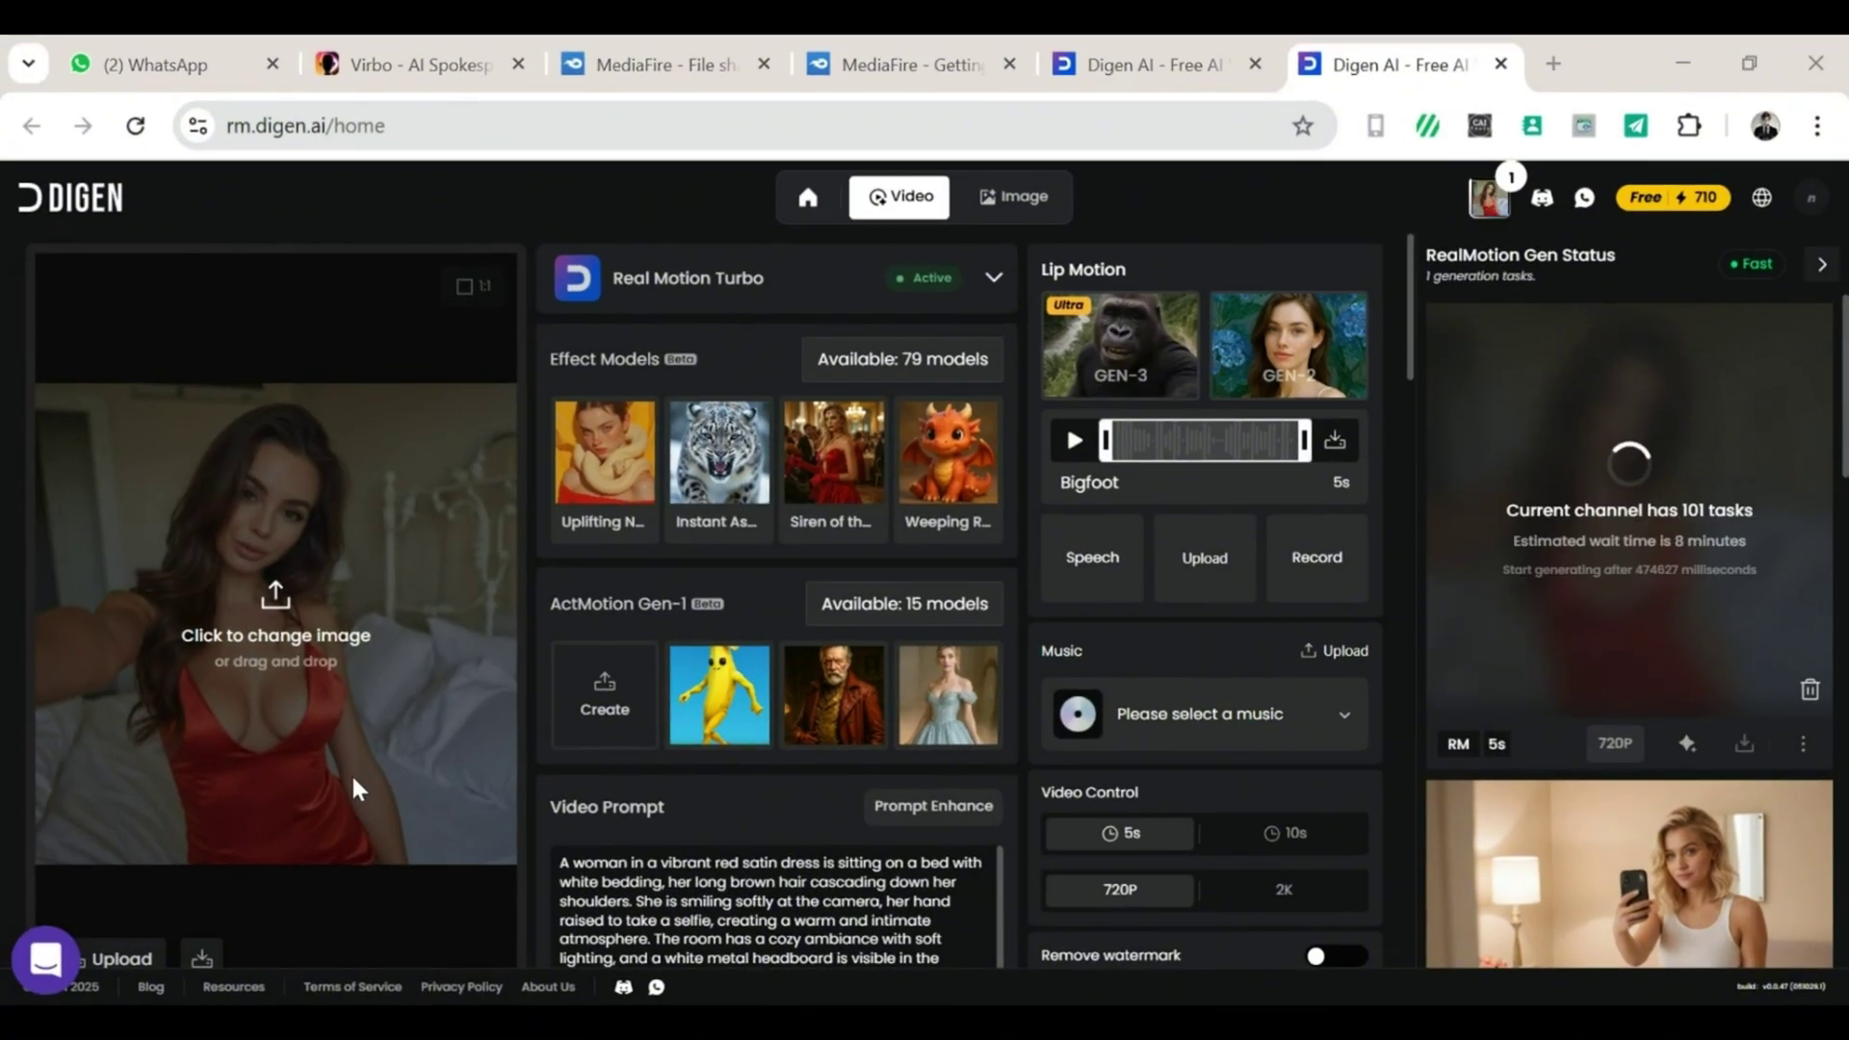
left_click(312, 639)
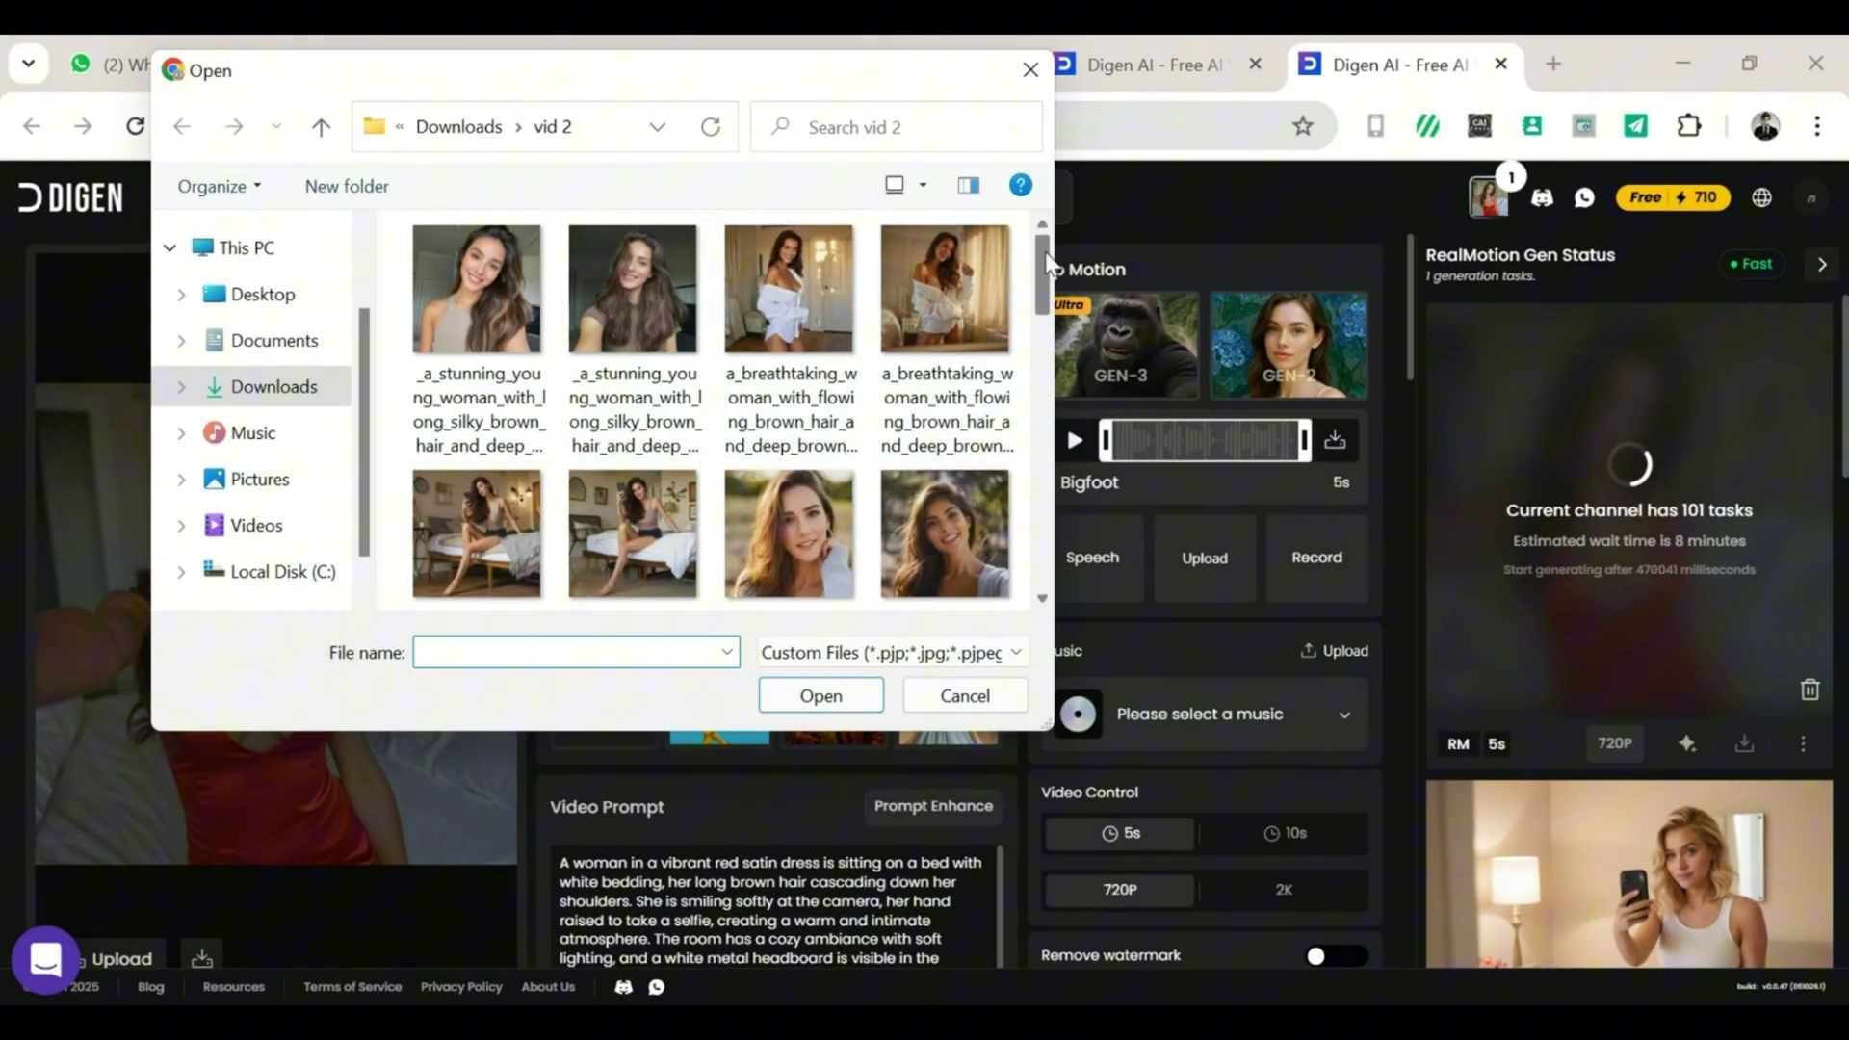
scroll(1002, 385, "down", 10)
scroll(674, 405, "up", 10)
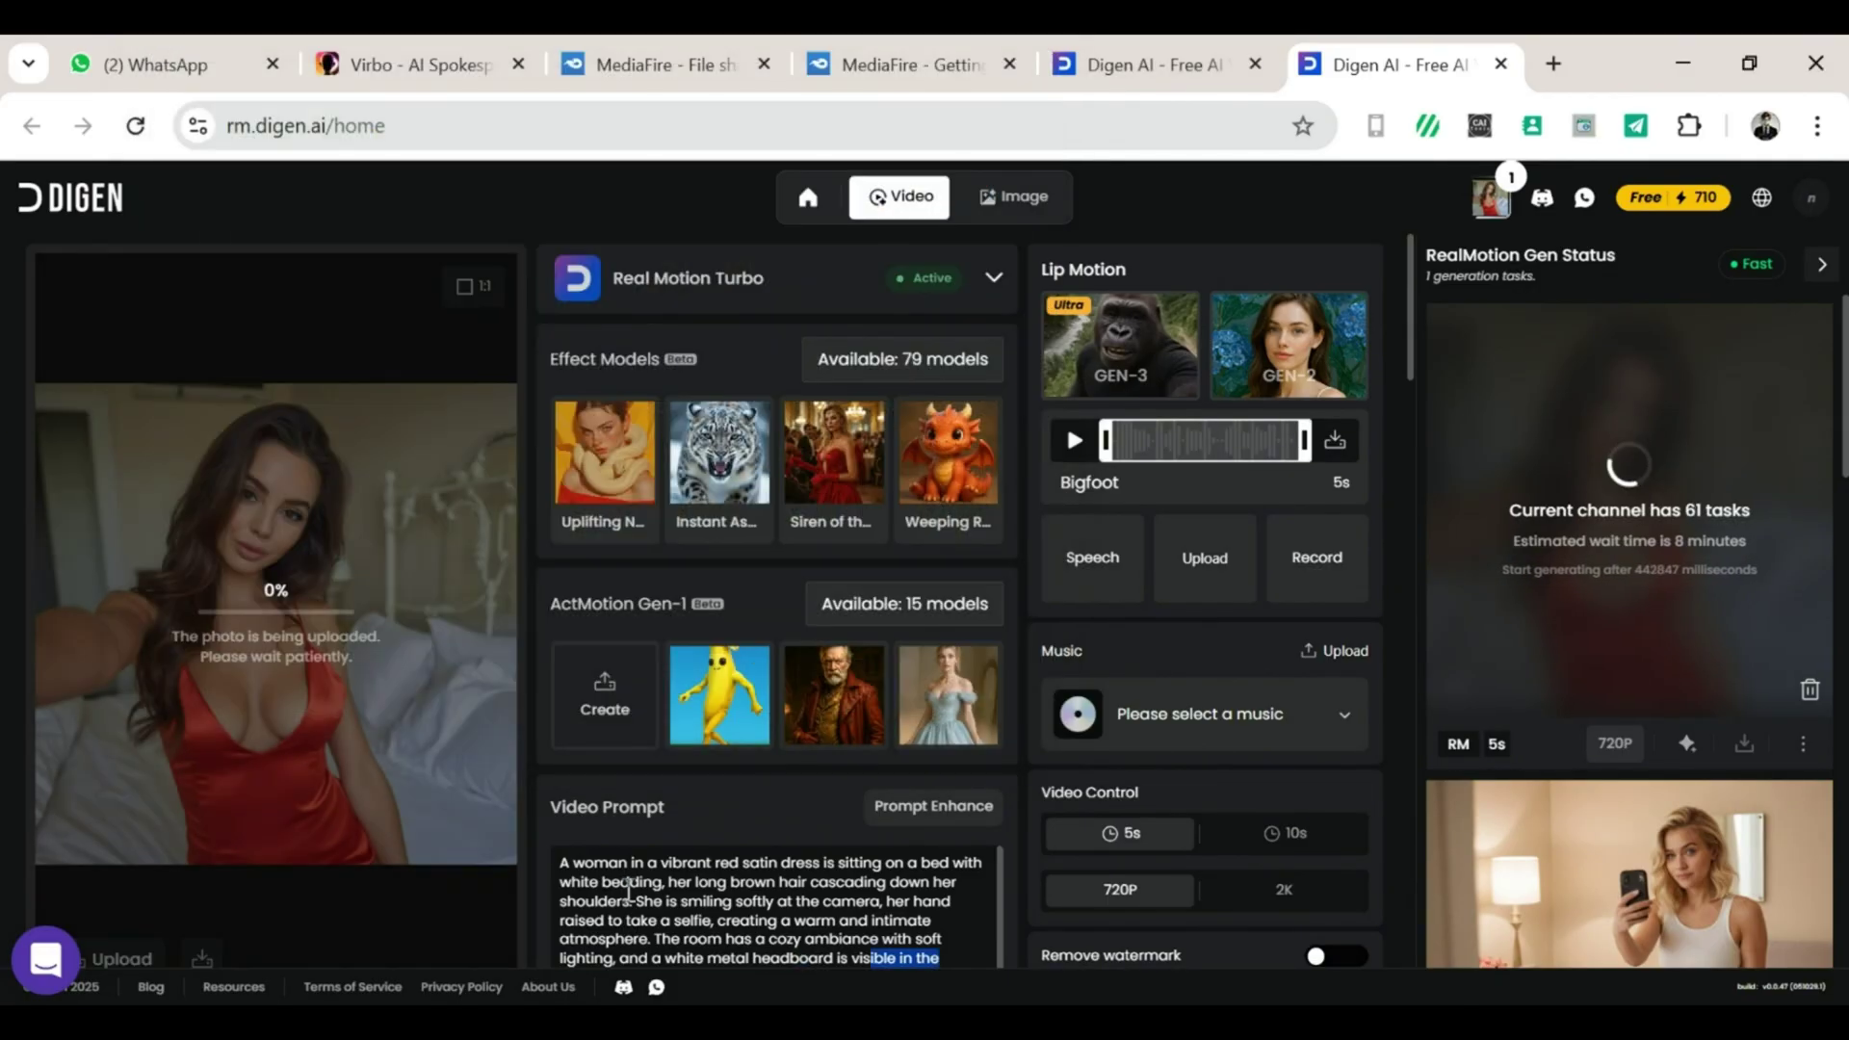
type("SHE titls her head and waves at the camera")
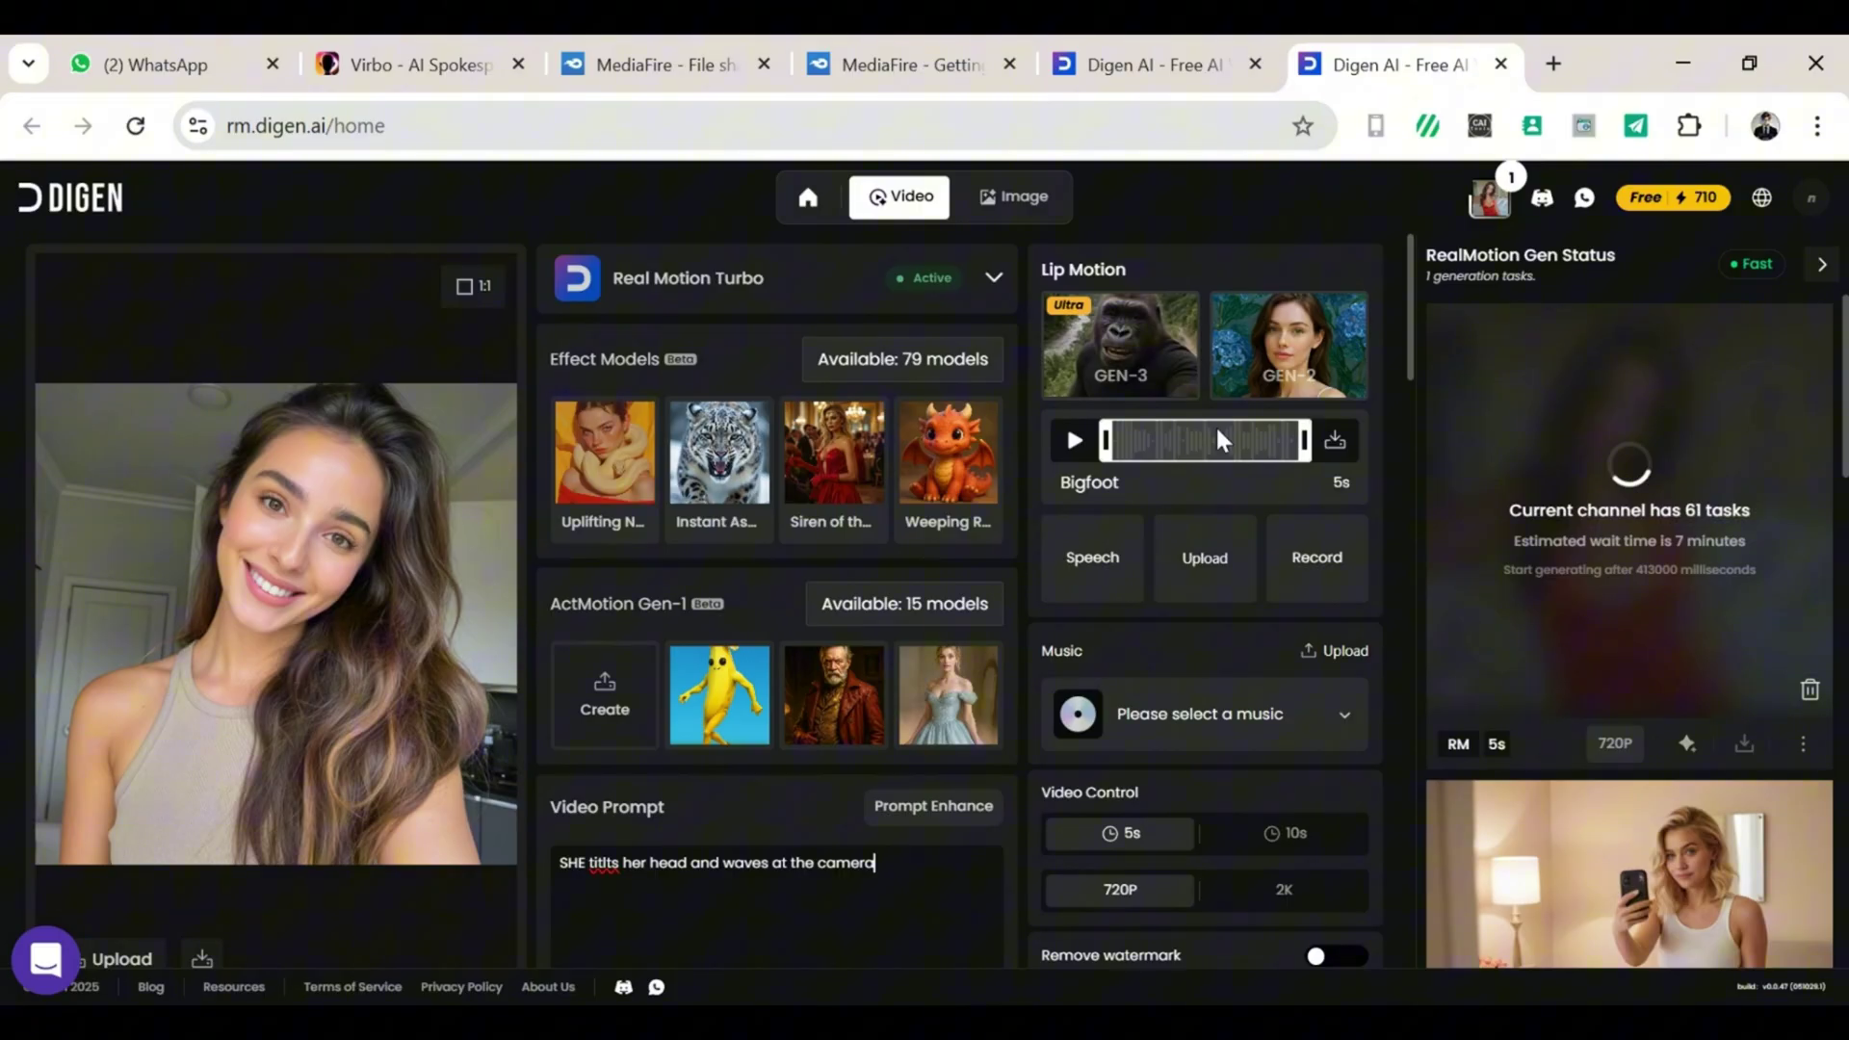
Select Lip Motion GEN-2 and write a speech in which the character says hello, introduces herself and says "nice to meet you".
left_click(1237, 395)
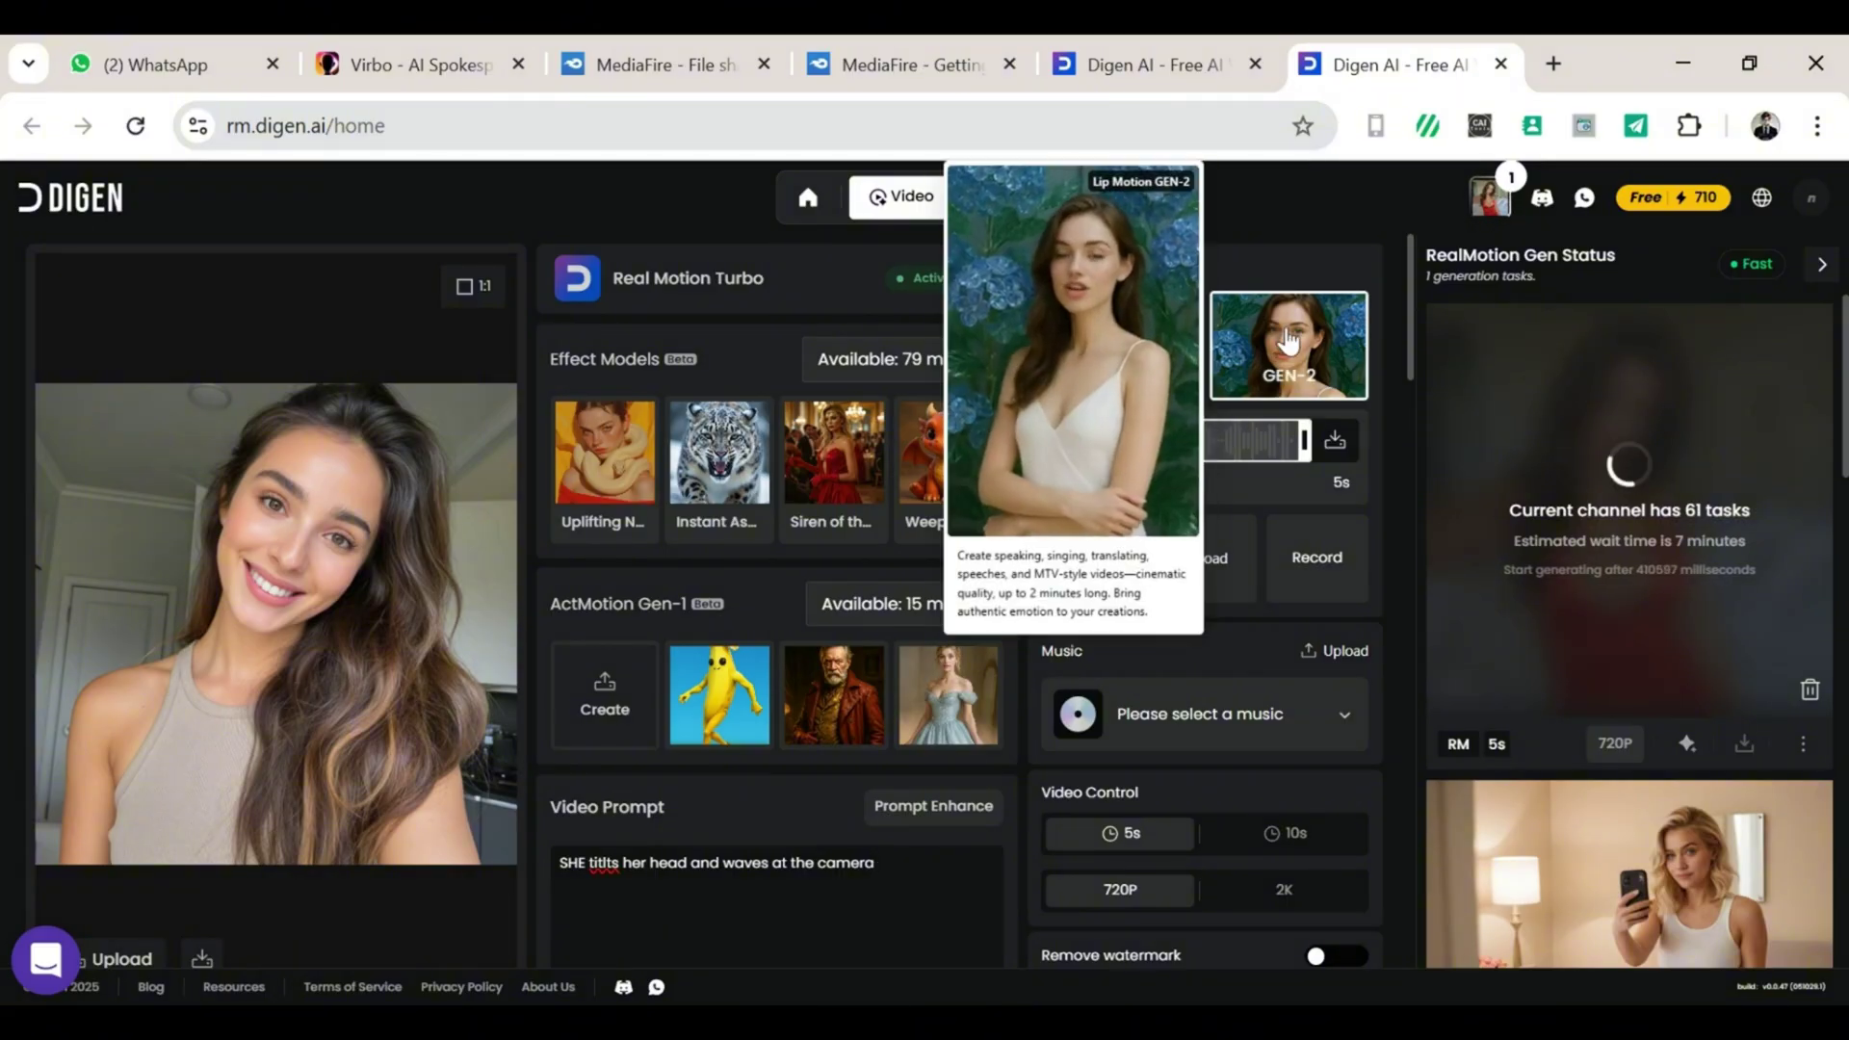
scroll(1412, 320, "down", 2)
left_click(1092, 367)
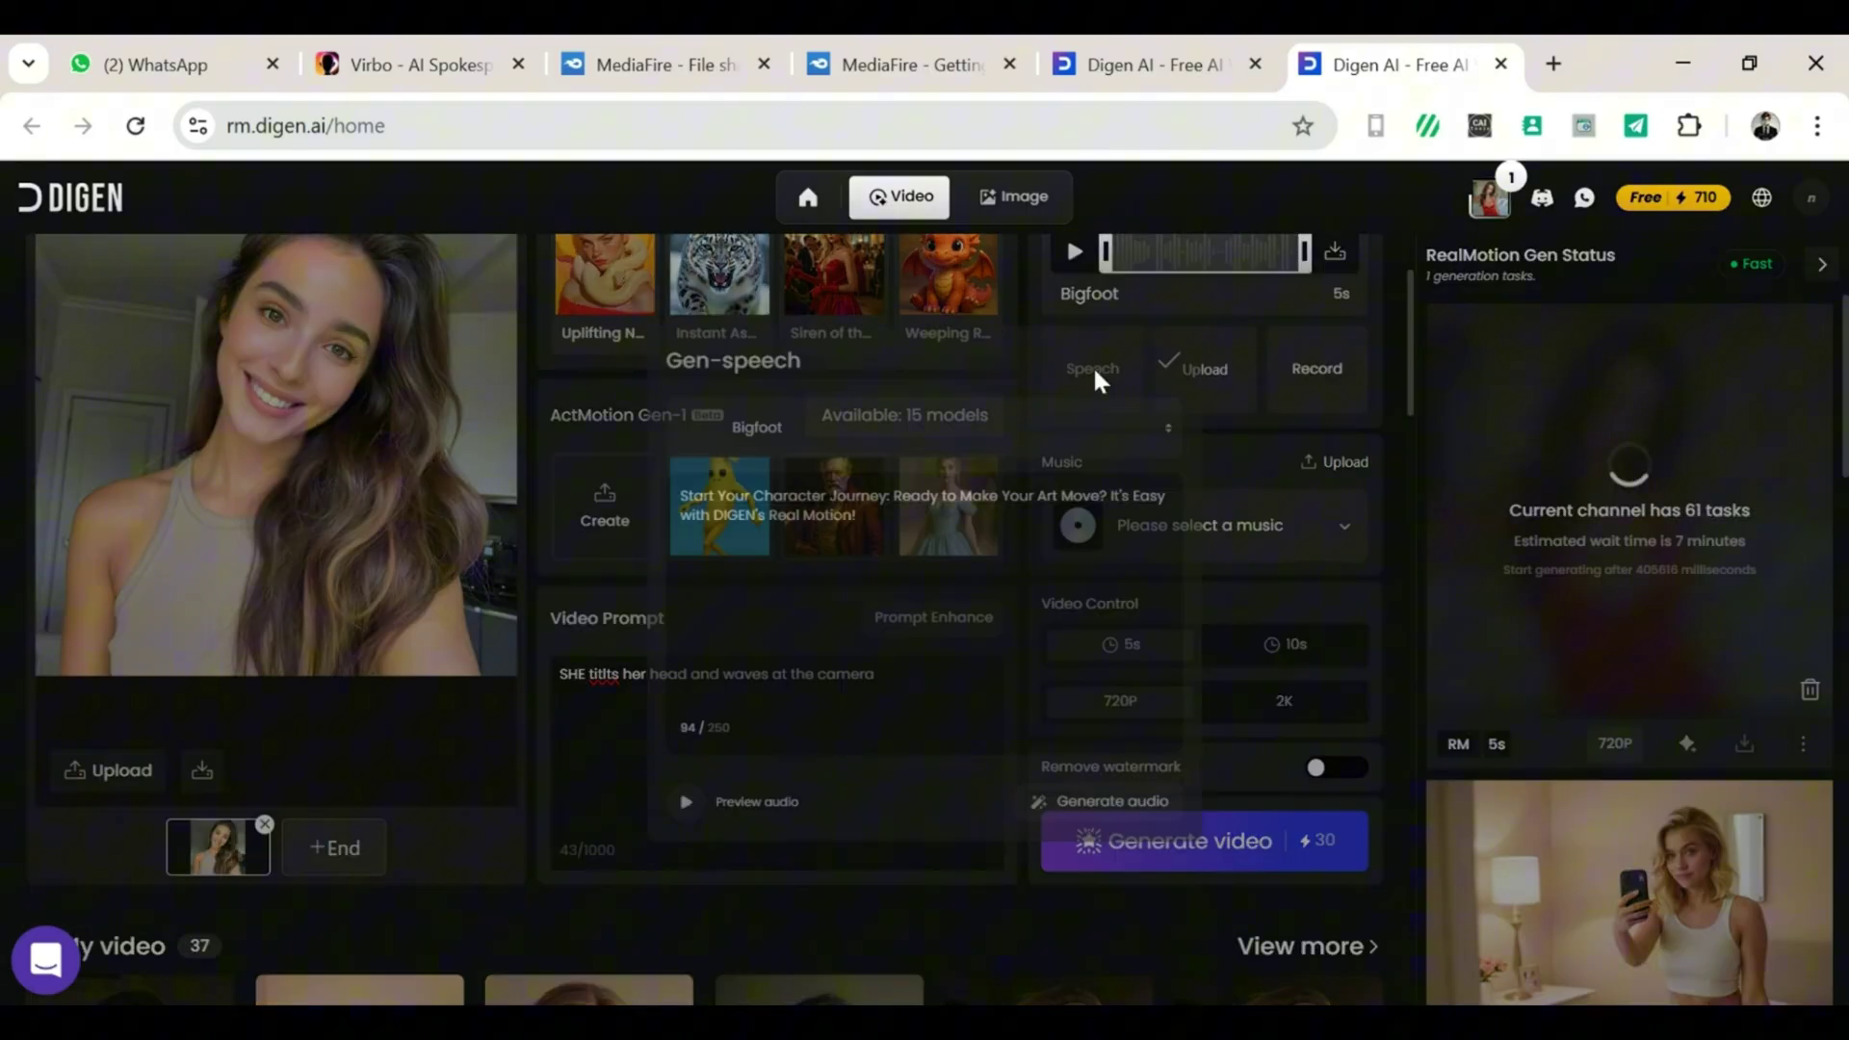
type("hello i am cresse nice to meet you")
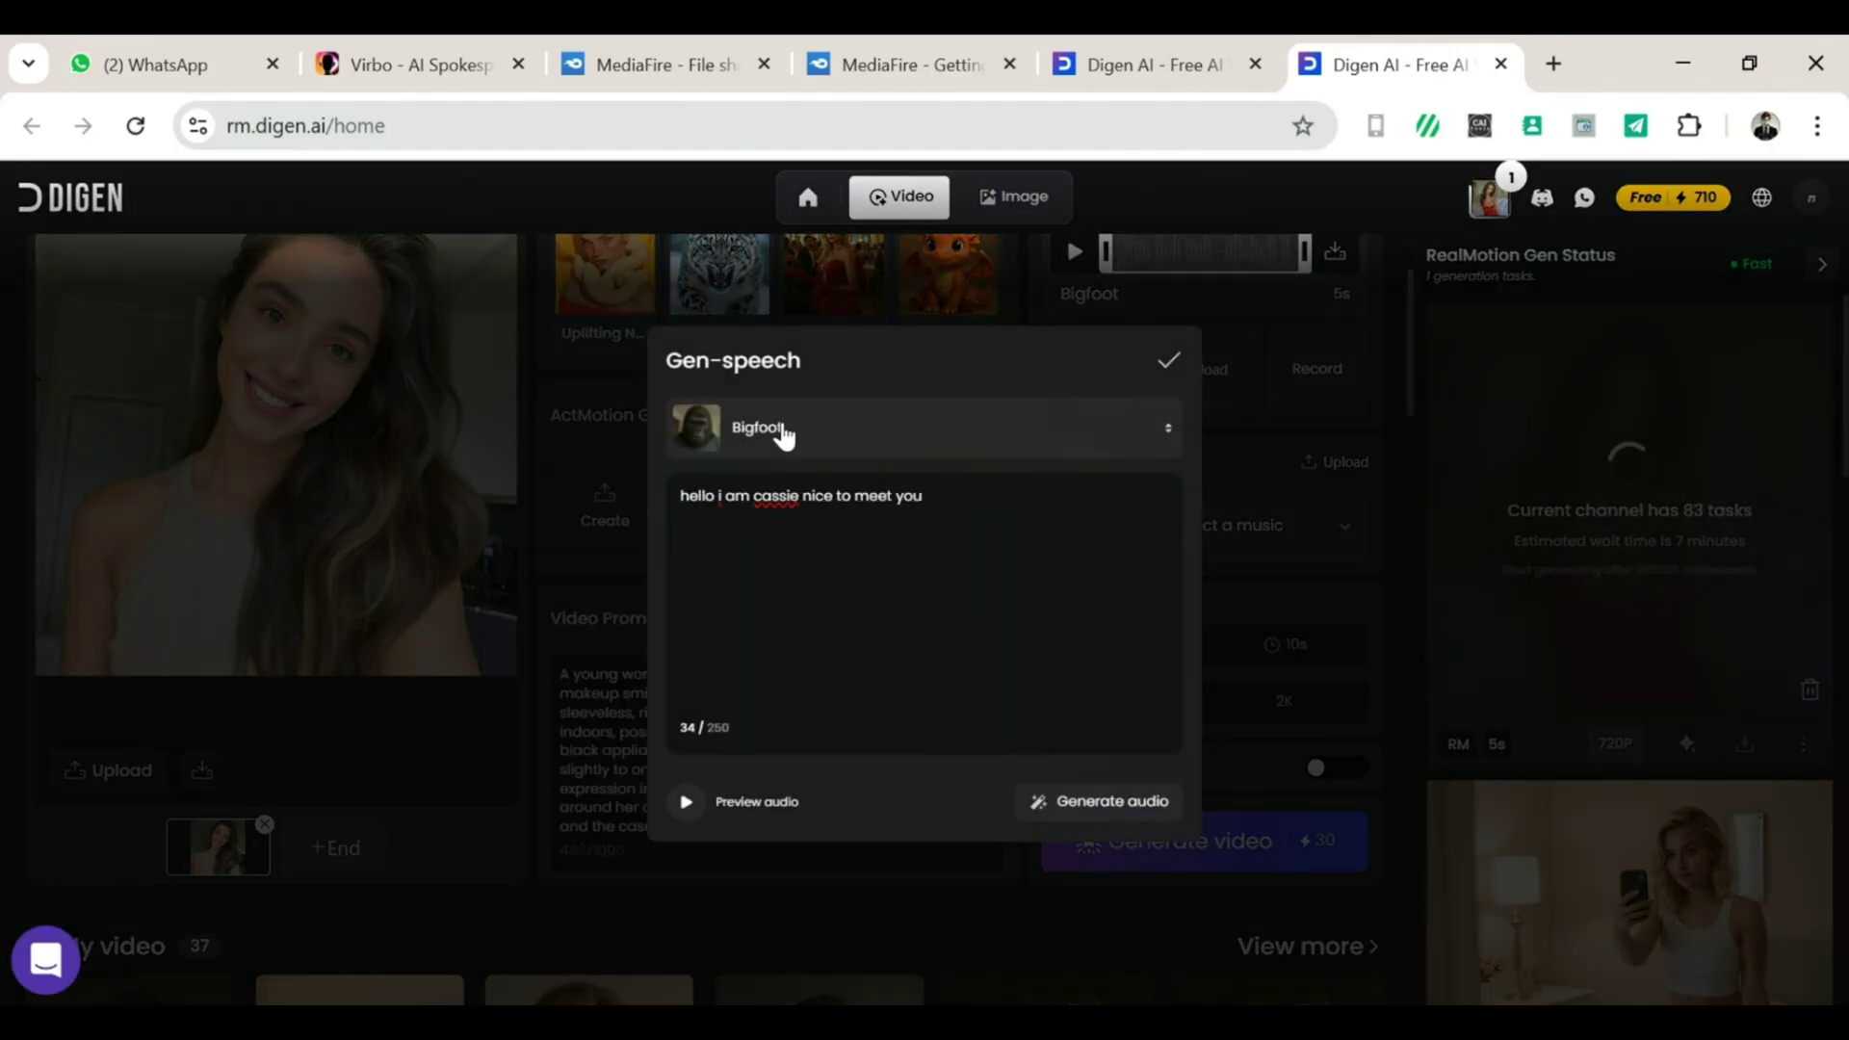
Choose the Chen voice for the speech, generate the audio and apply it.
left_click(784, 428)
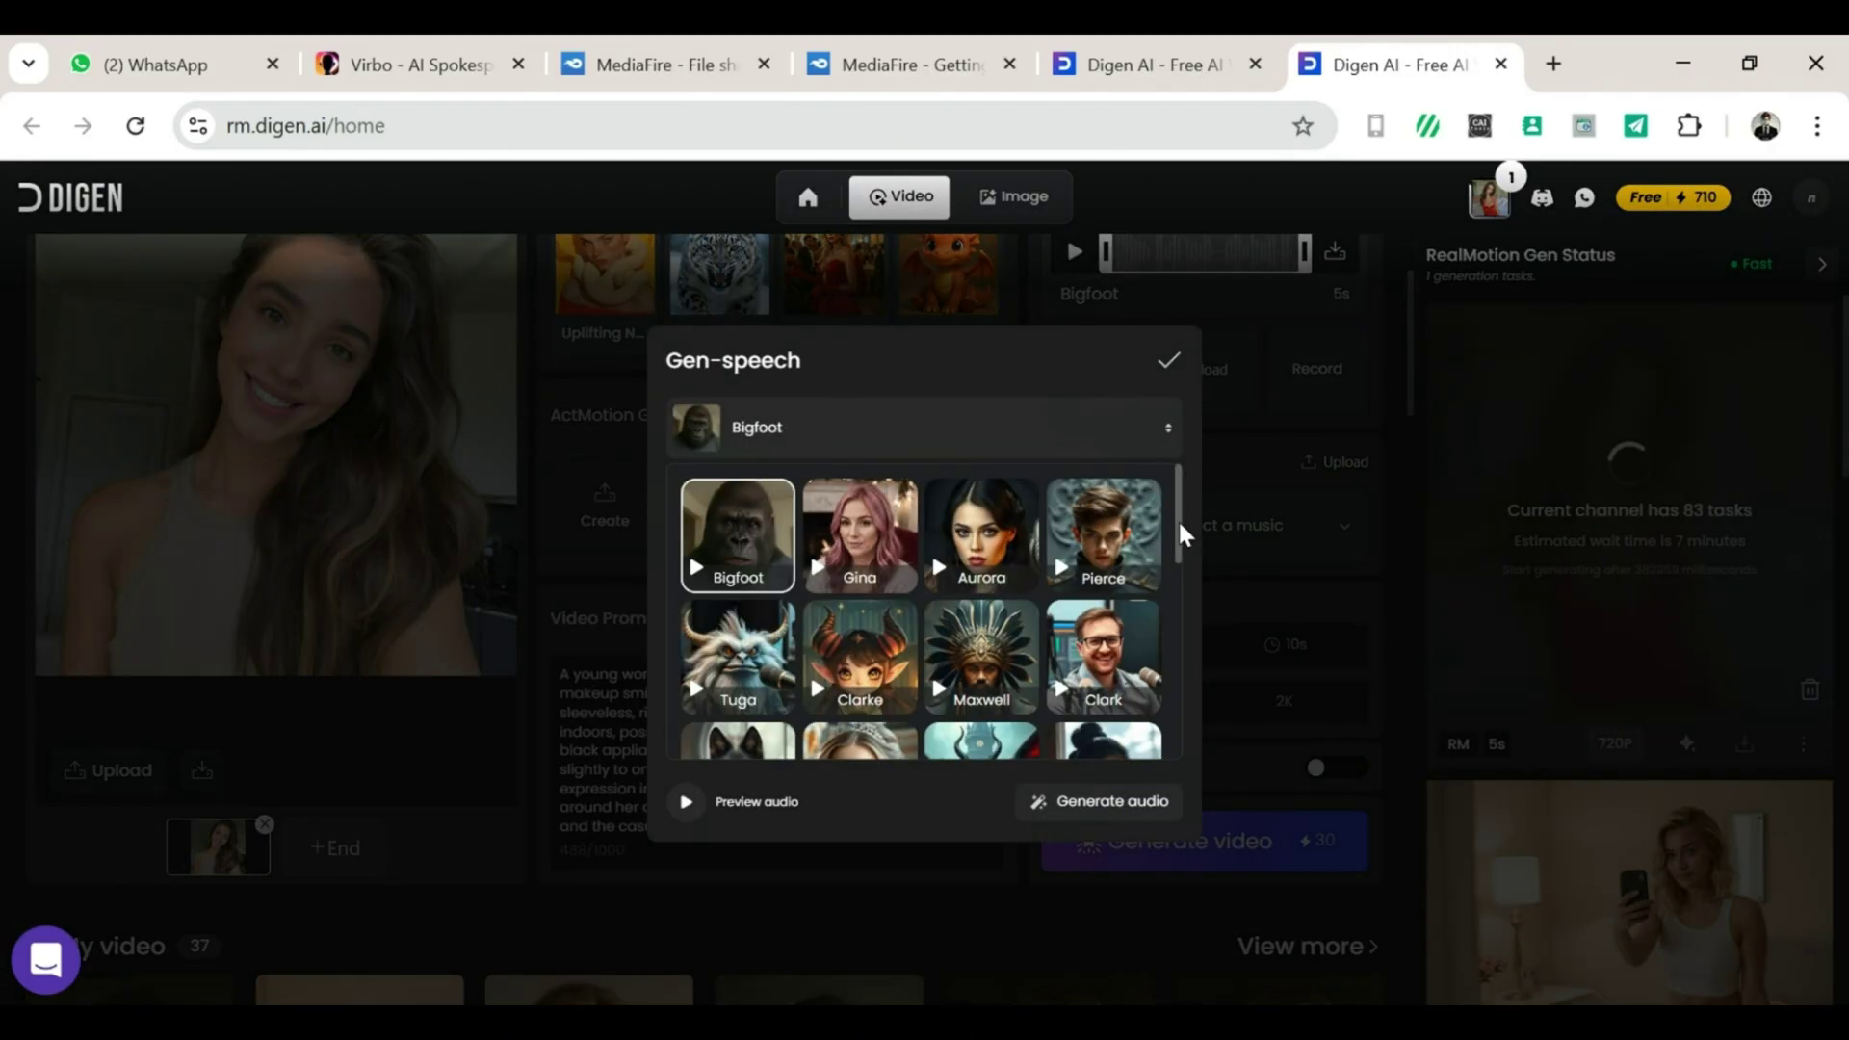
scroll(1177, 518, "down", 4)
left_click(860, 592)
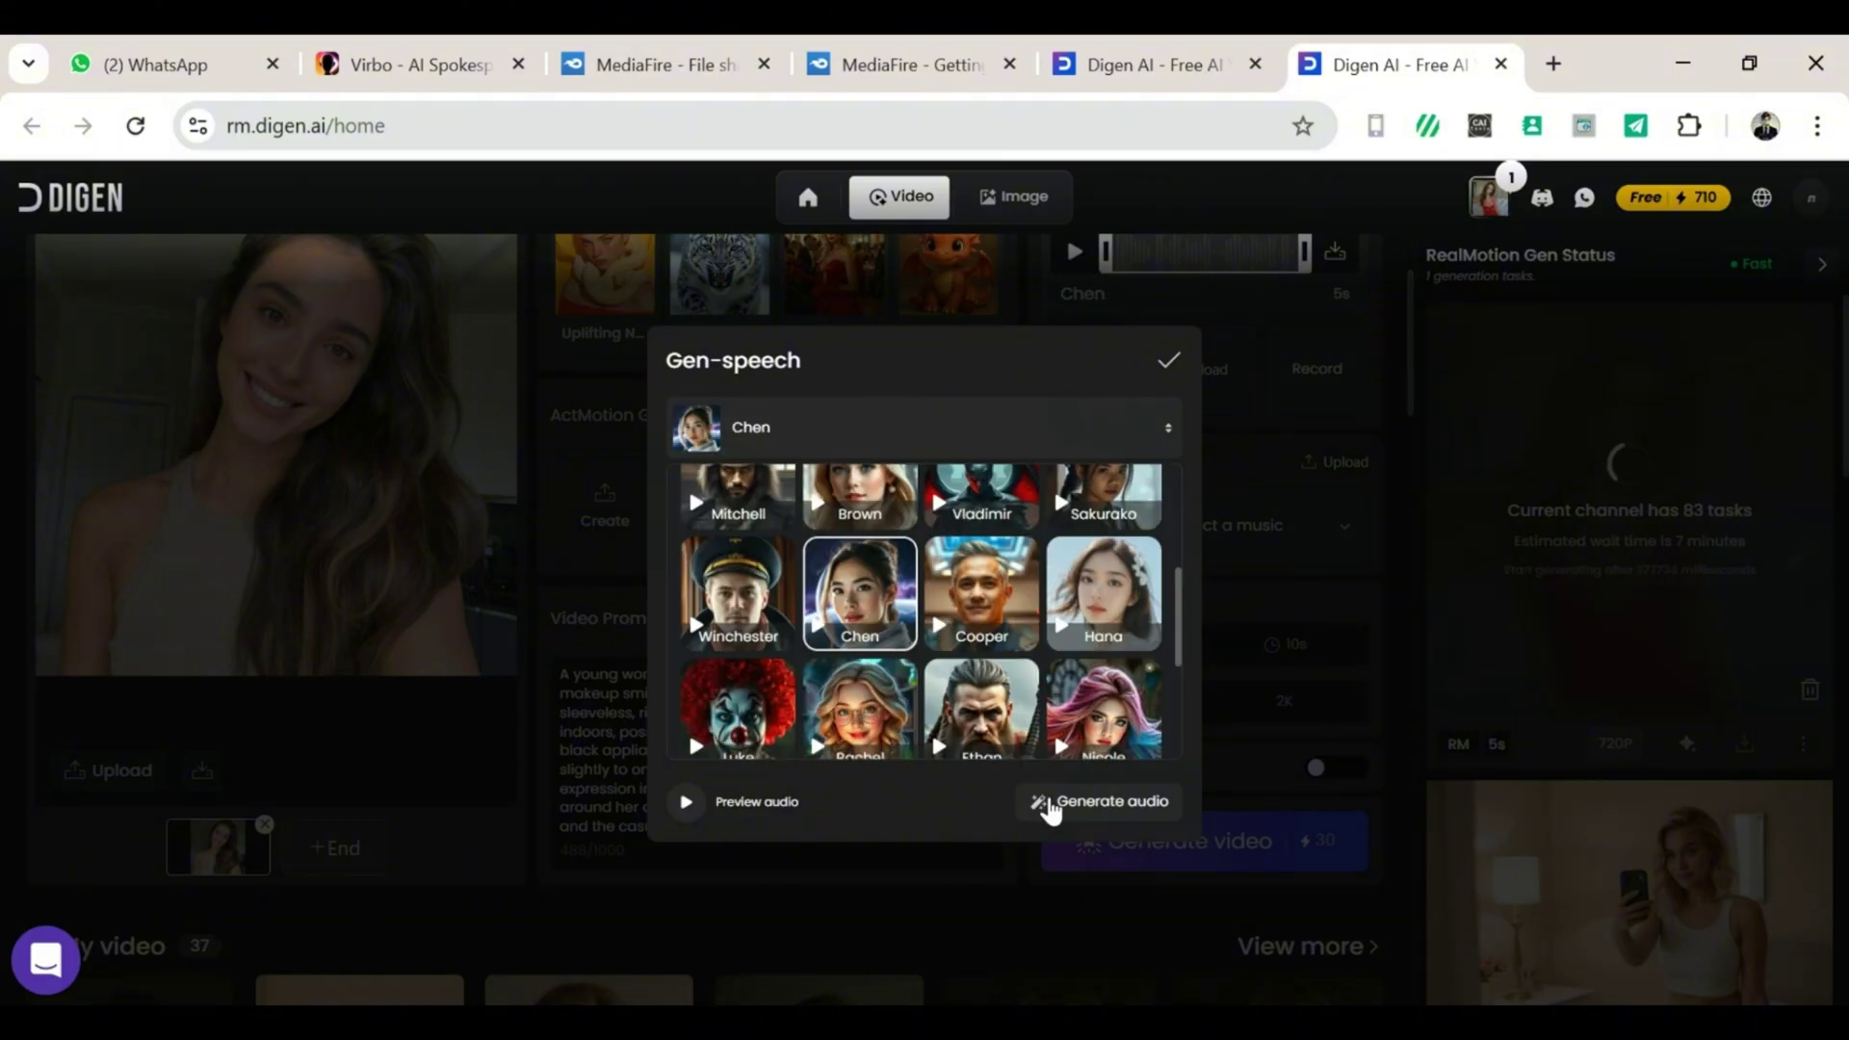
left_click(1047, 803)
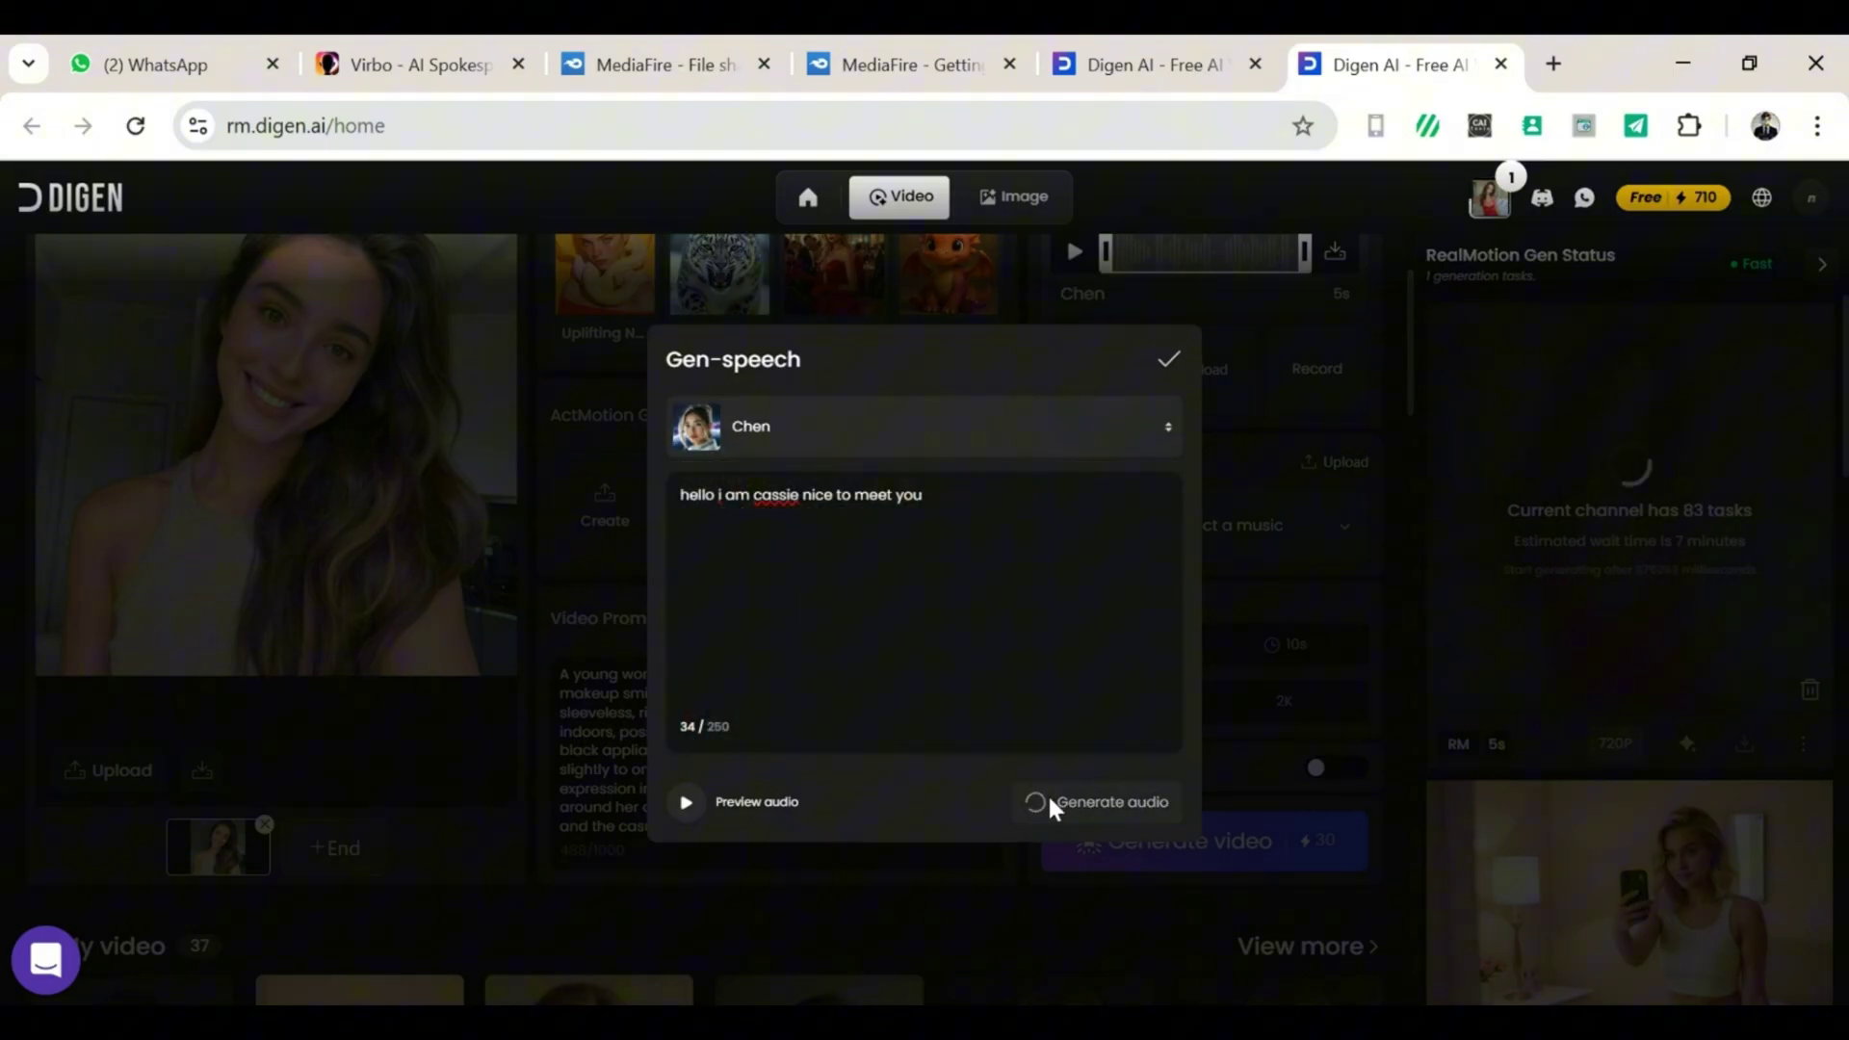
left_click(1167, 363)
Generate the 5s, 720P beige-top video from the enhanced prompt and download the finished red satin dress video.
scroll(1394, 552, "down", 3)
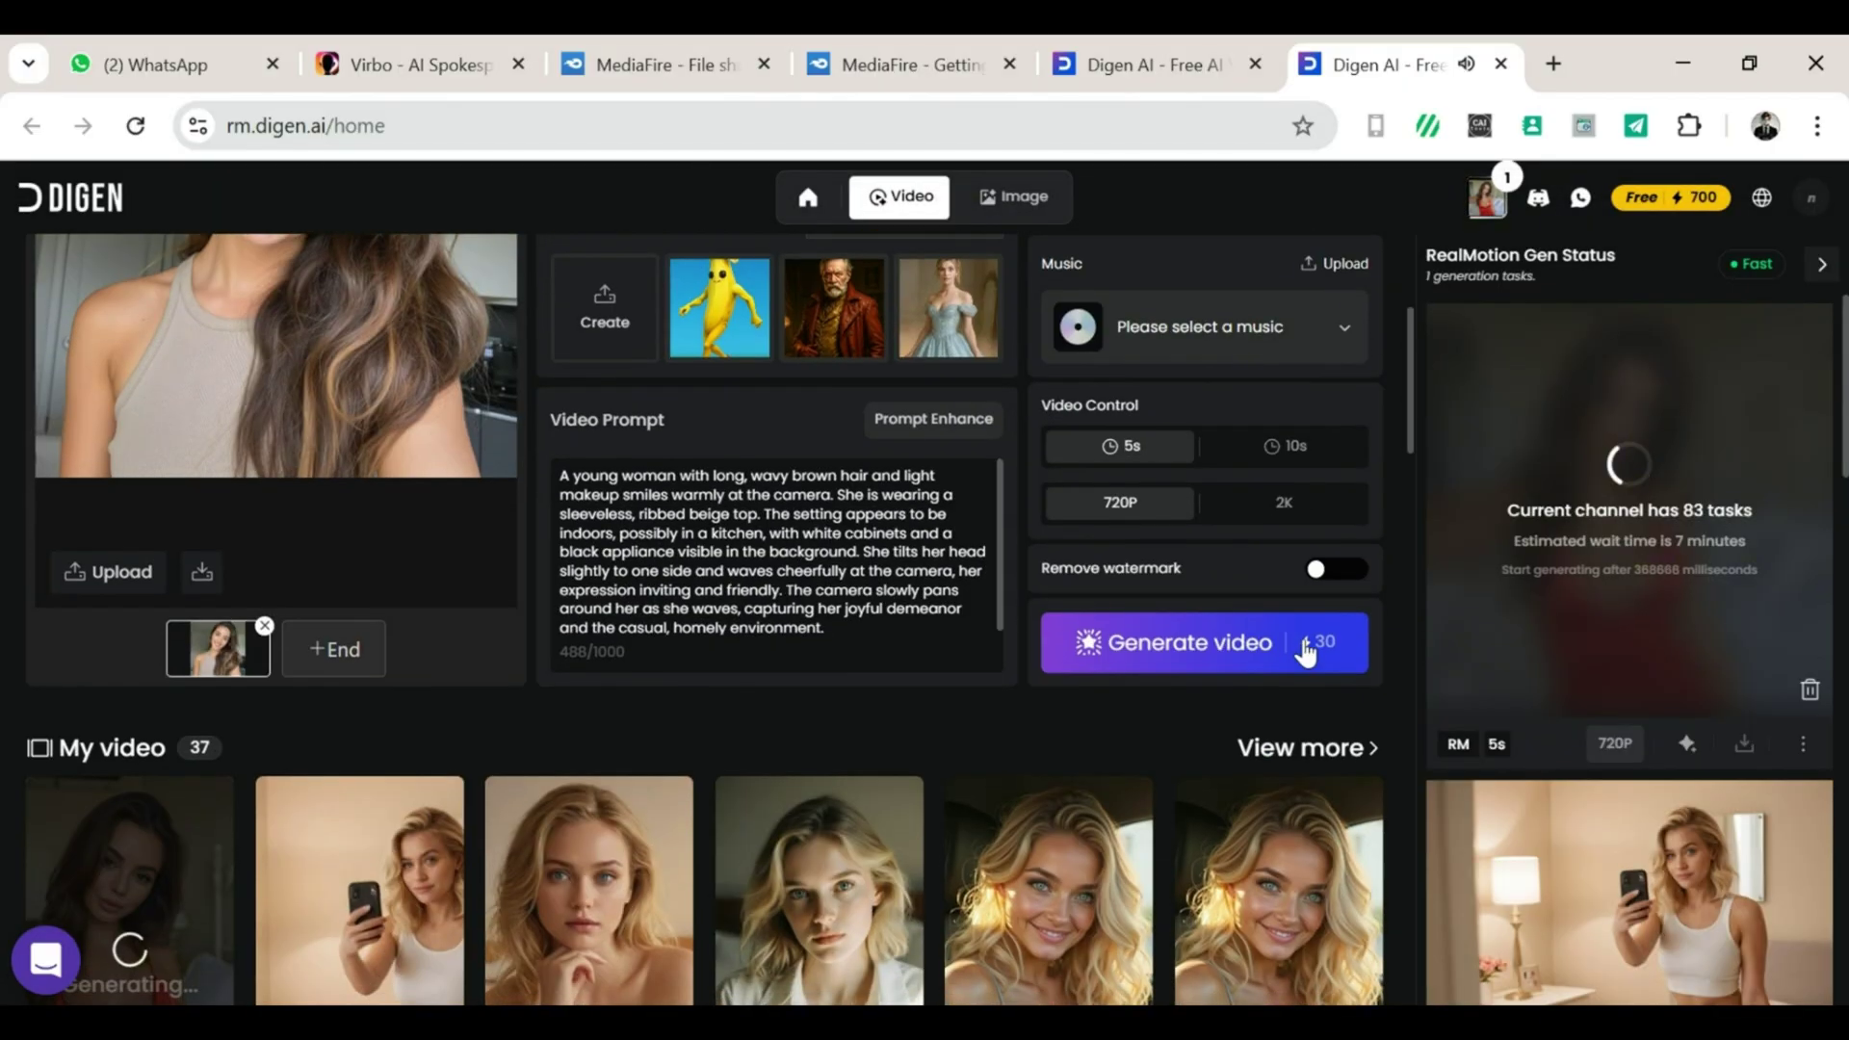
scroll(1416, 272, "up", 1)
scroll(1417, 273, "up", 3)
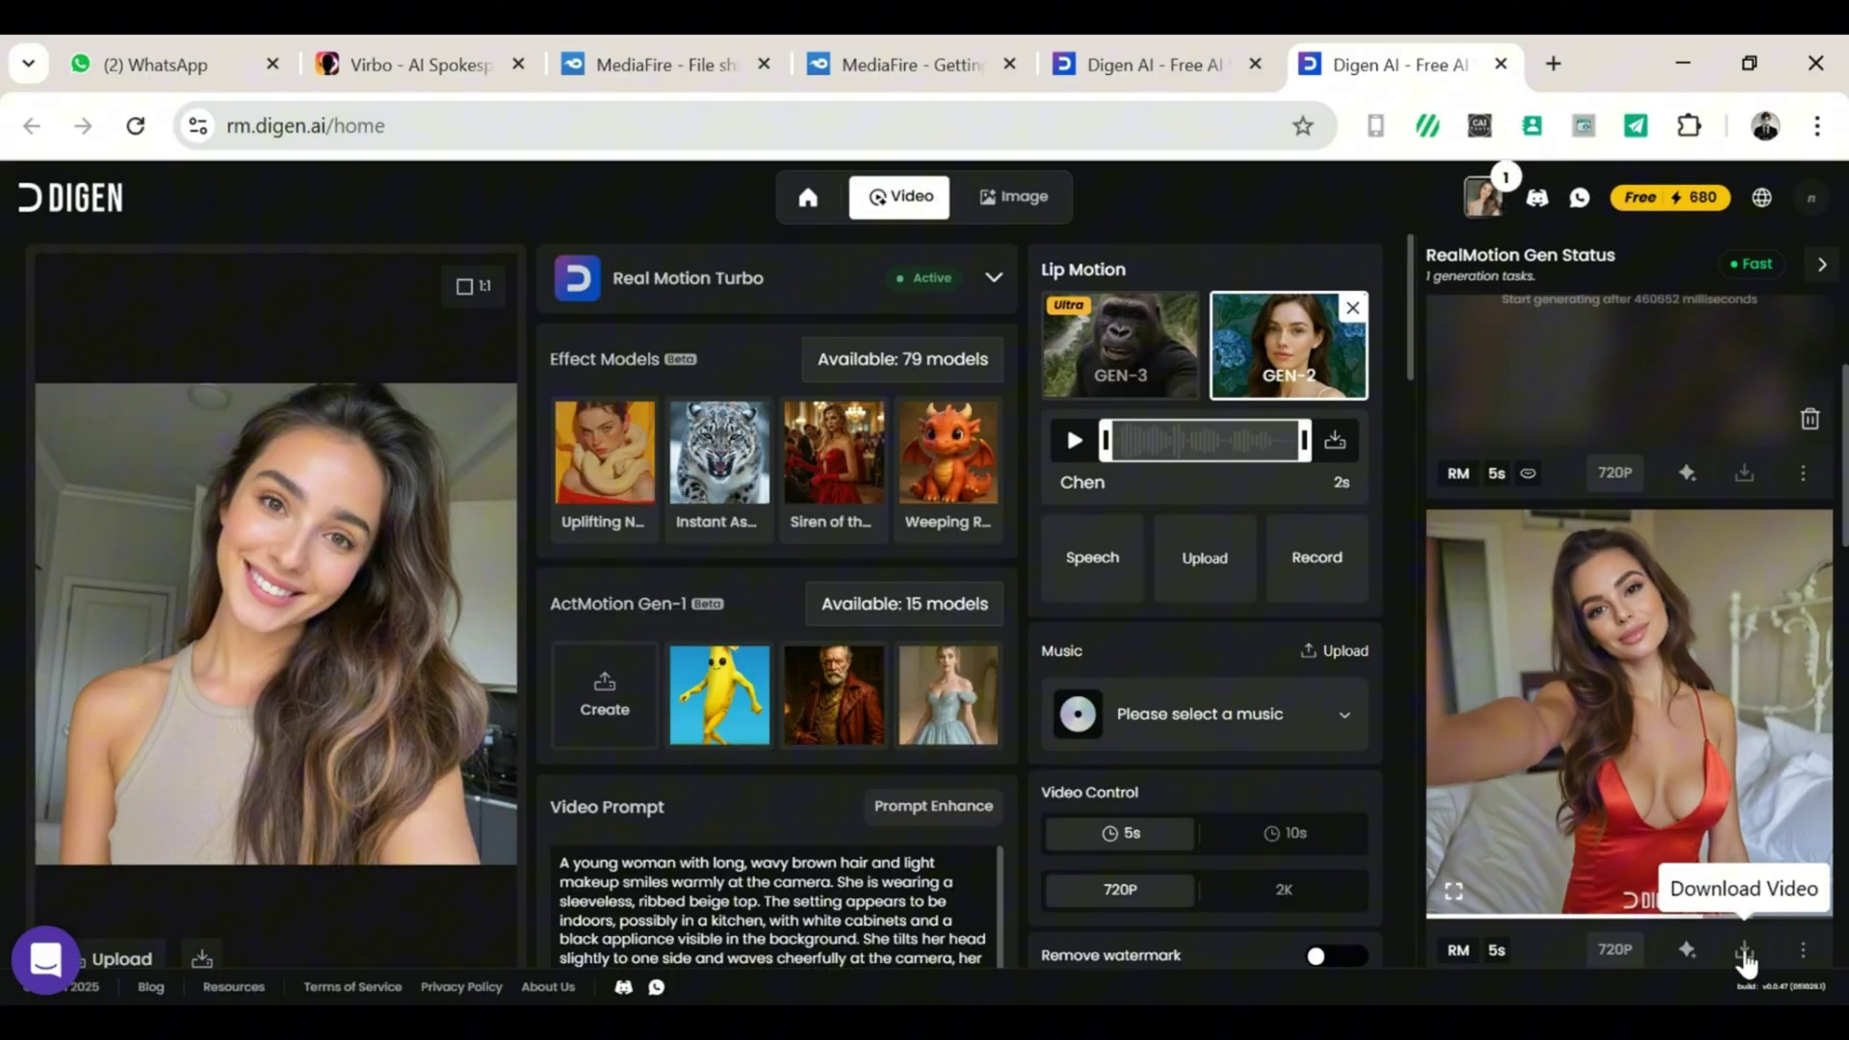
left_click(1745, 953)
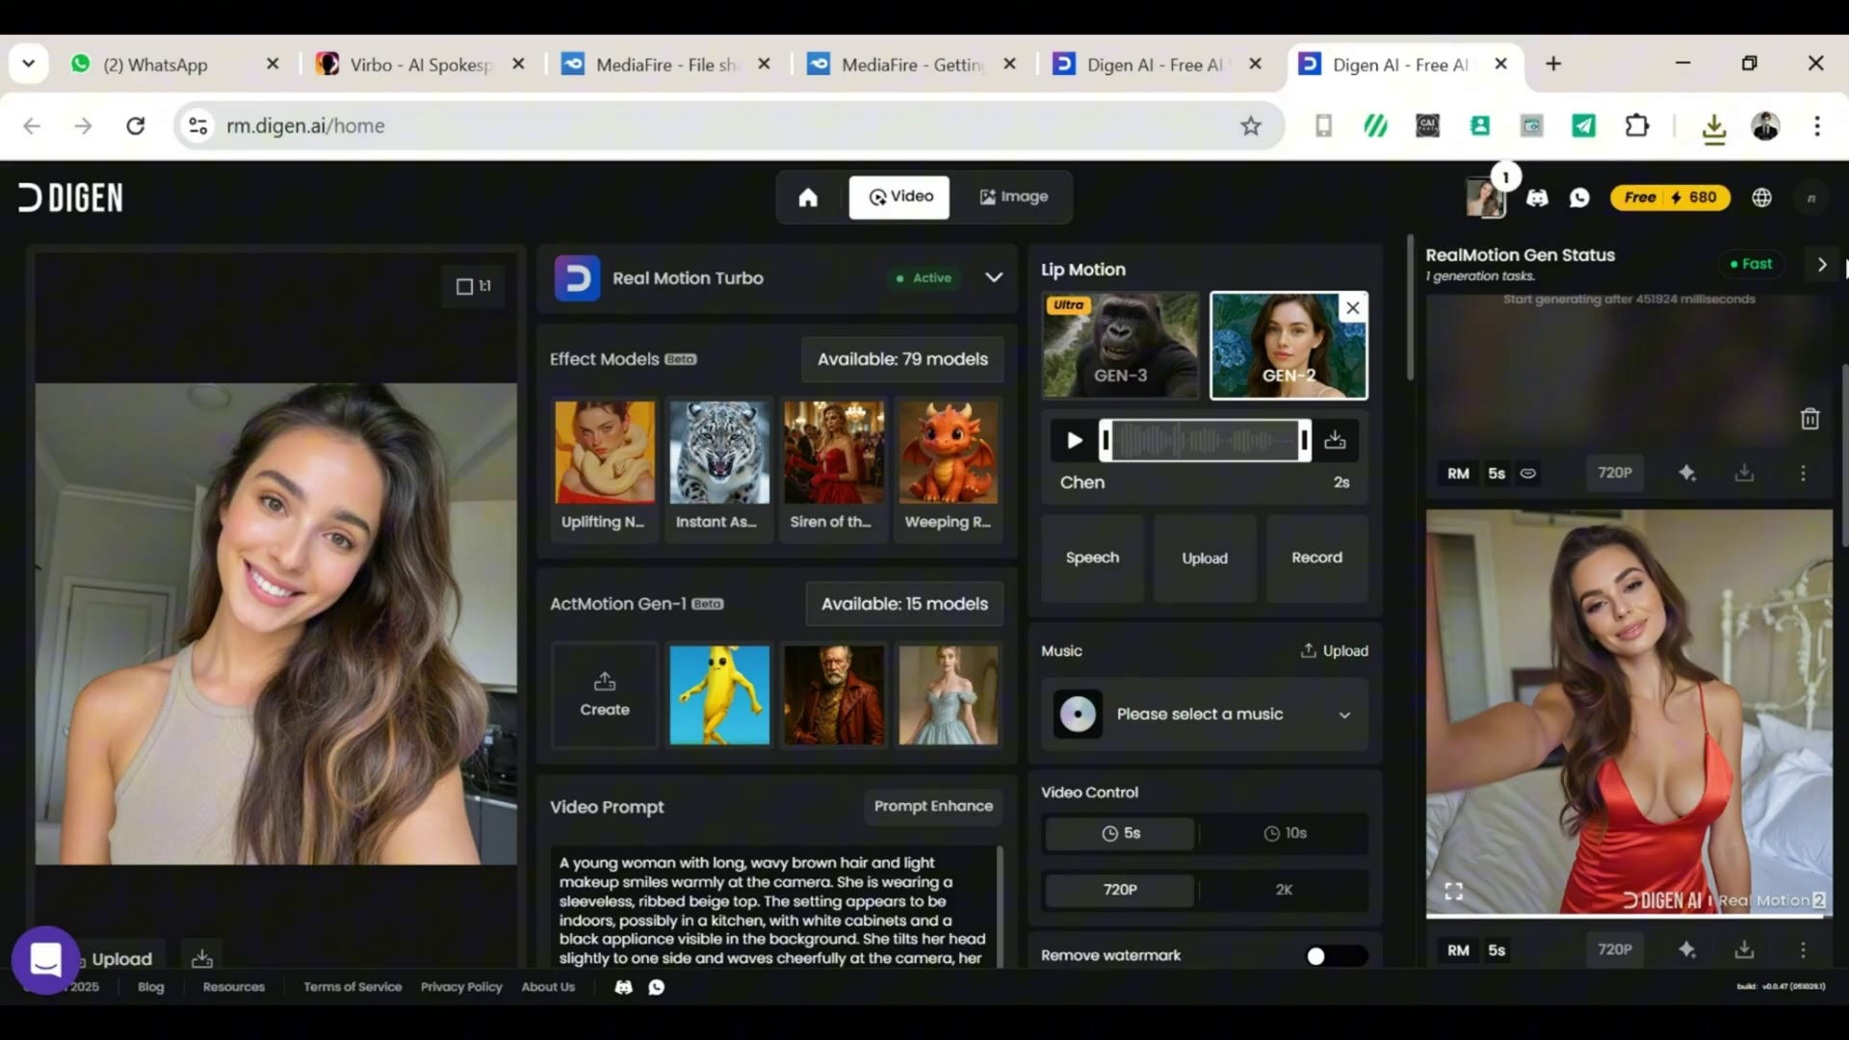
Download the beige-top waving video and play the generated clips in the results list.
scroll(1839, 366, "up", 3)
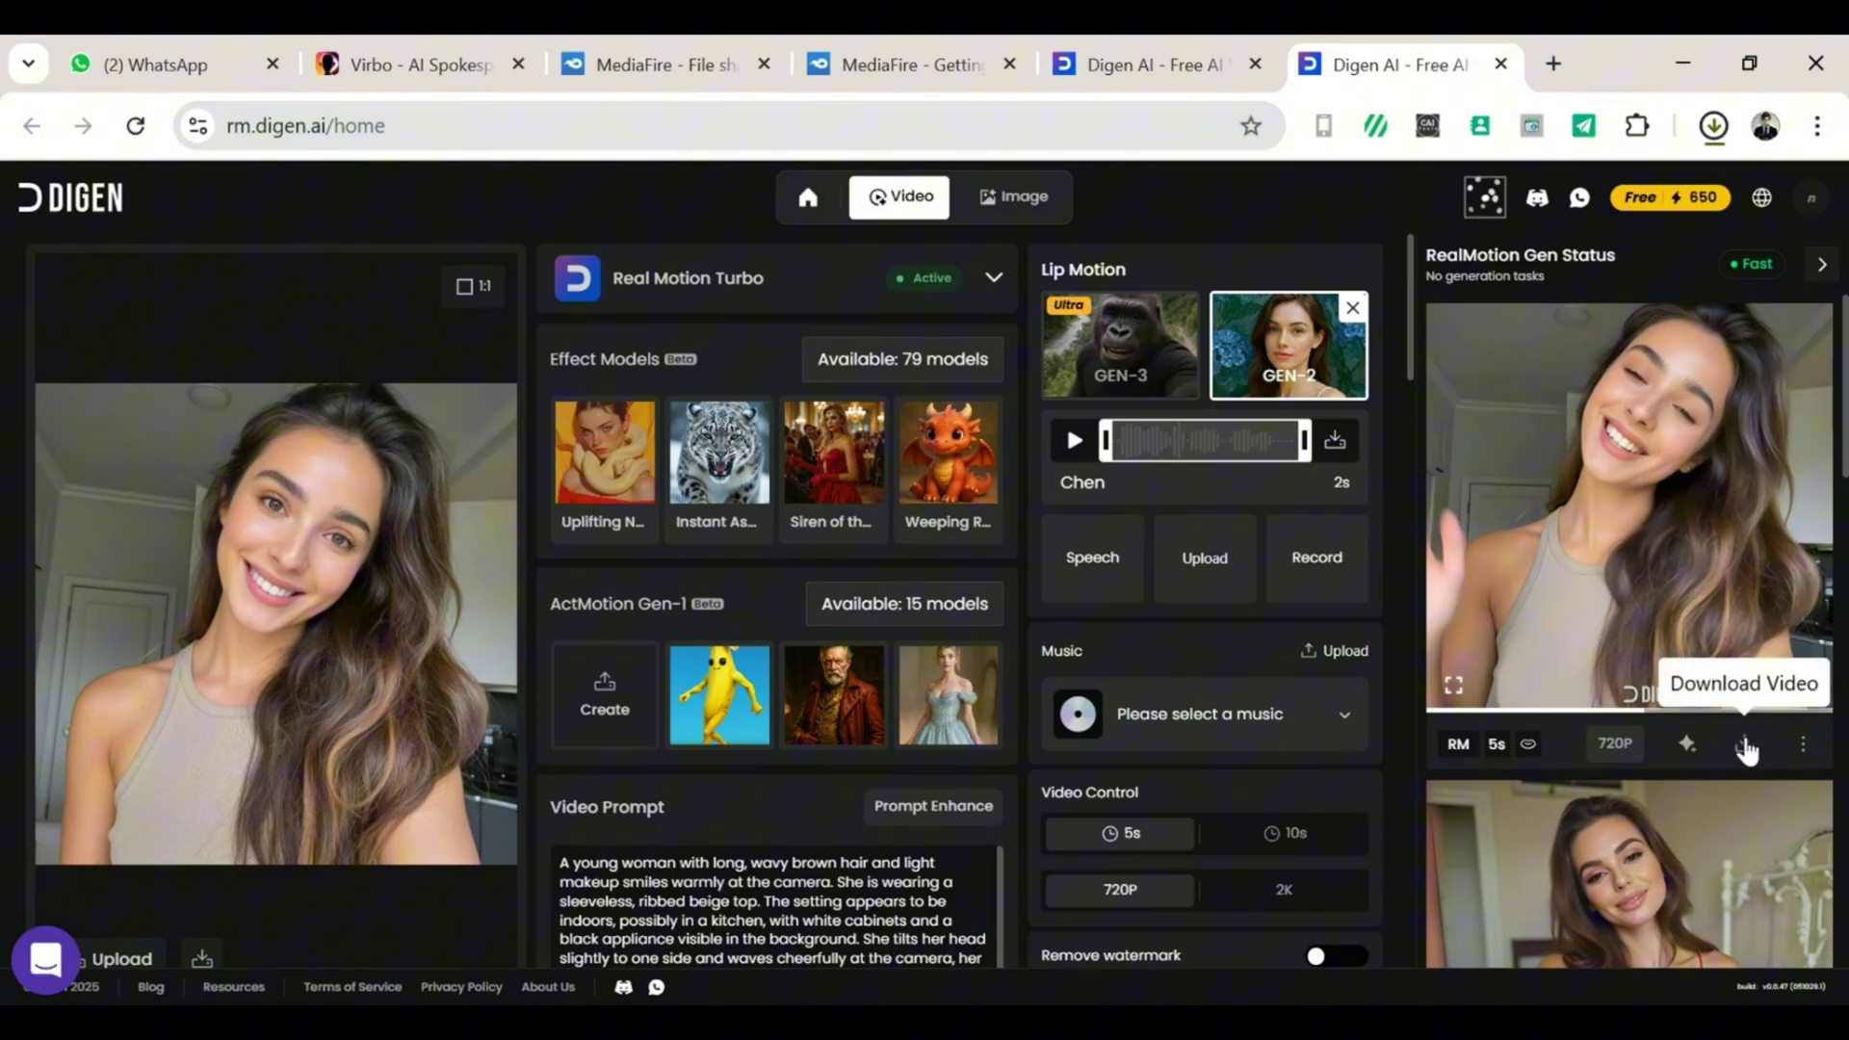
left_click(1745, 746)
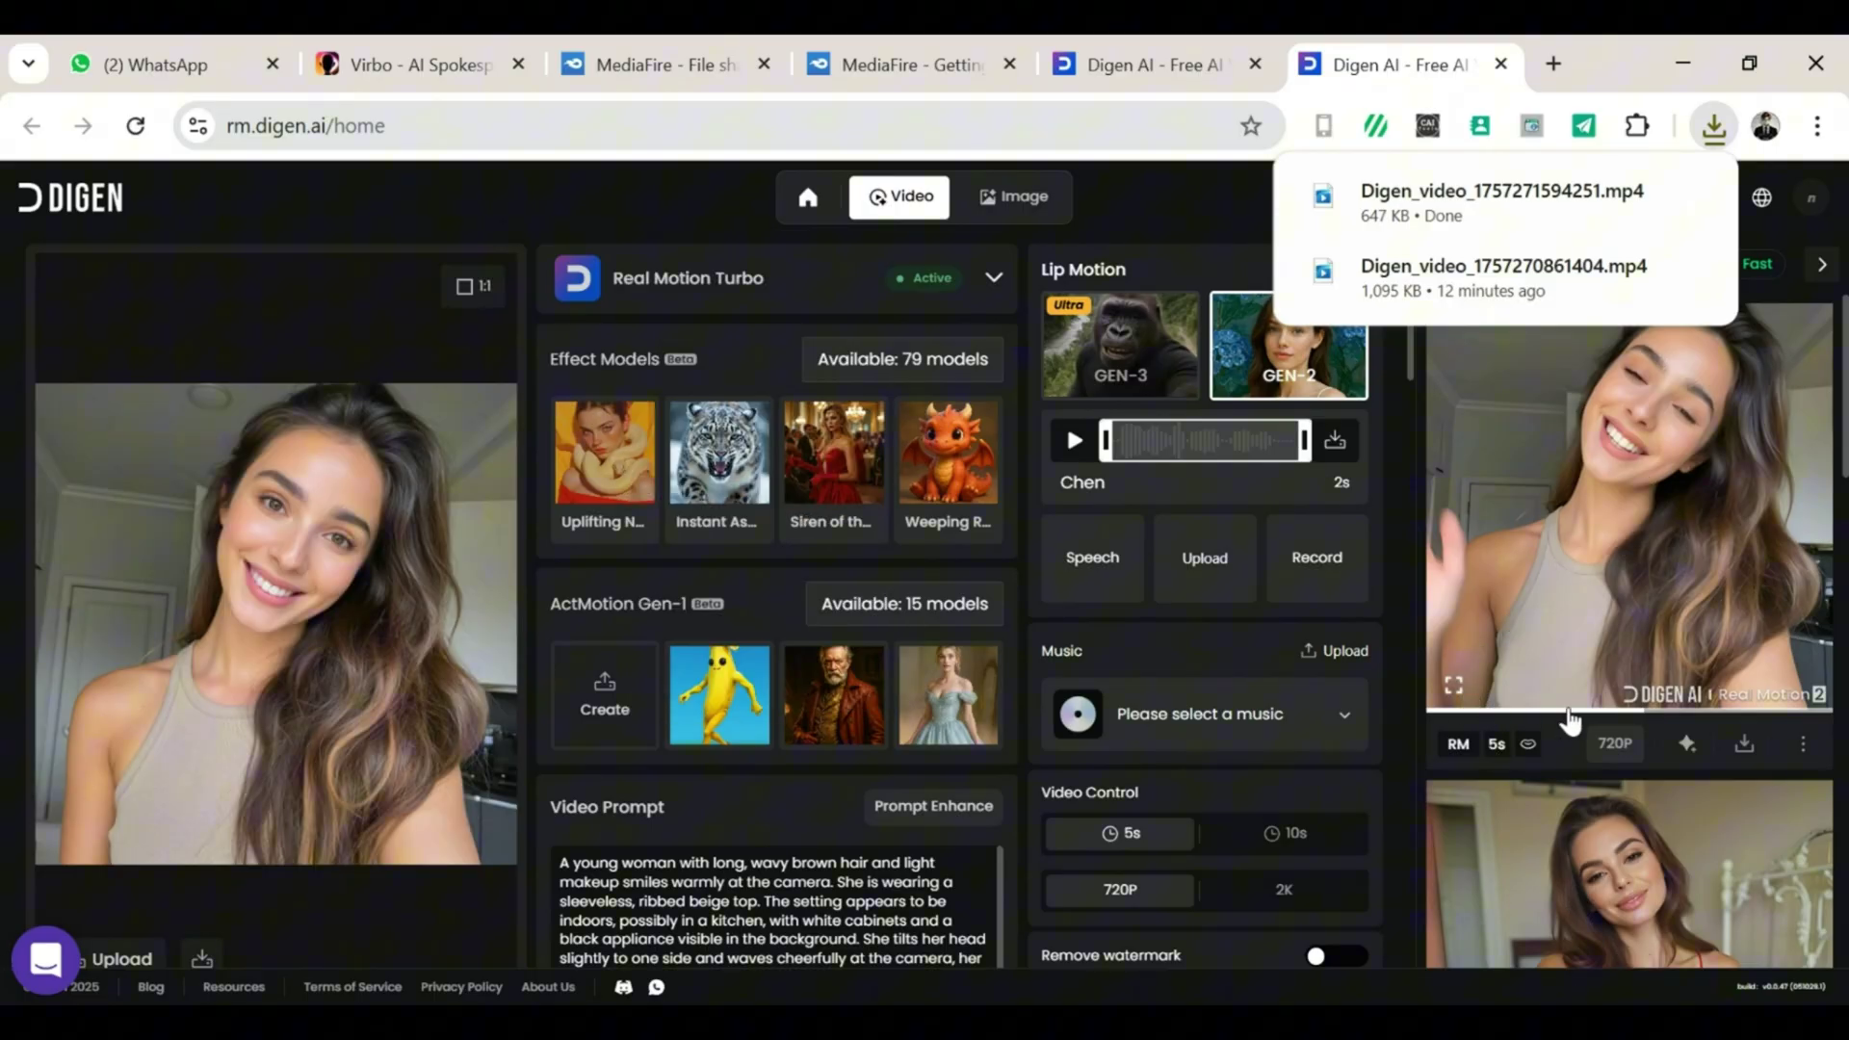
left_click(1653, 579)
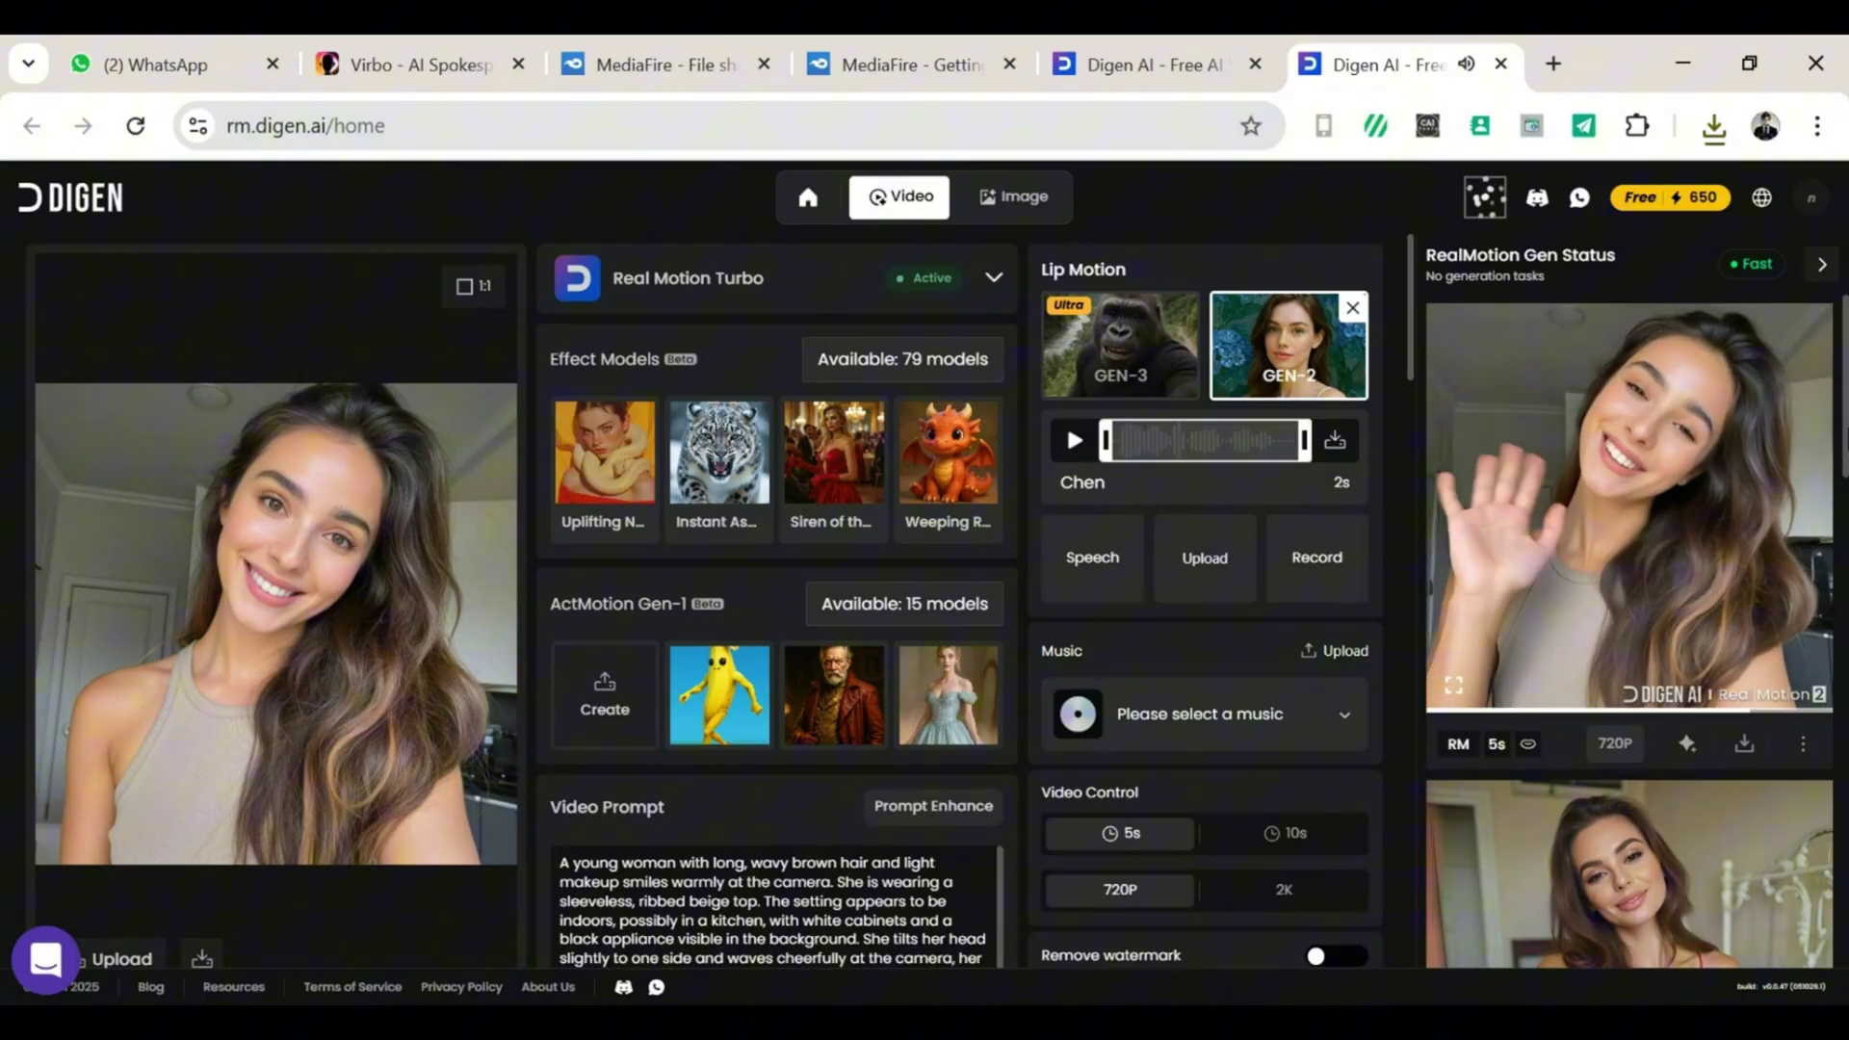
scroll(1712, 597, "down", 3)
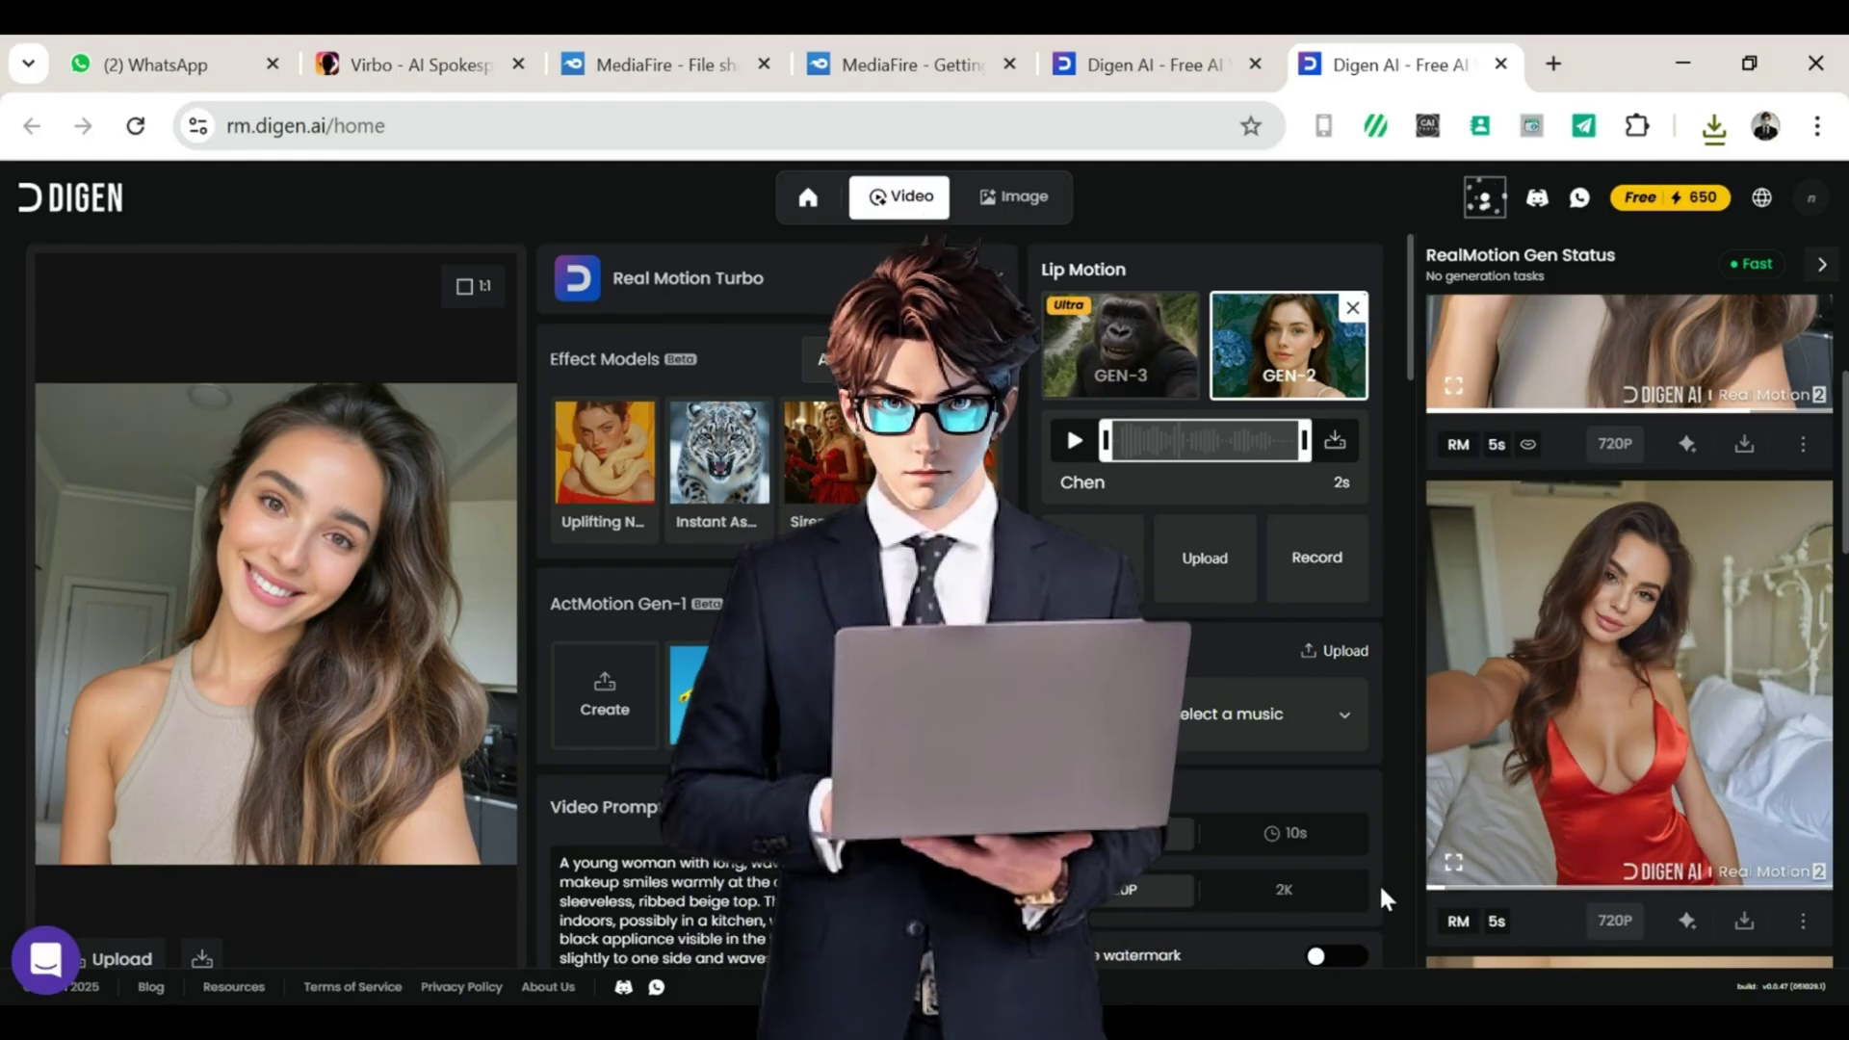
left_click(1623, 688)
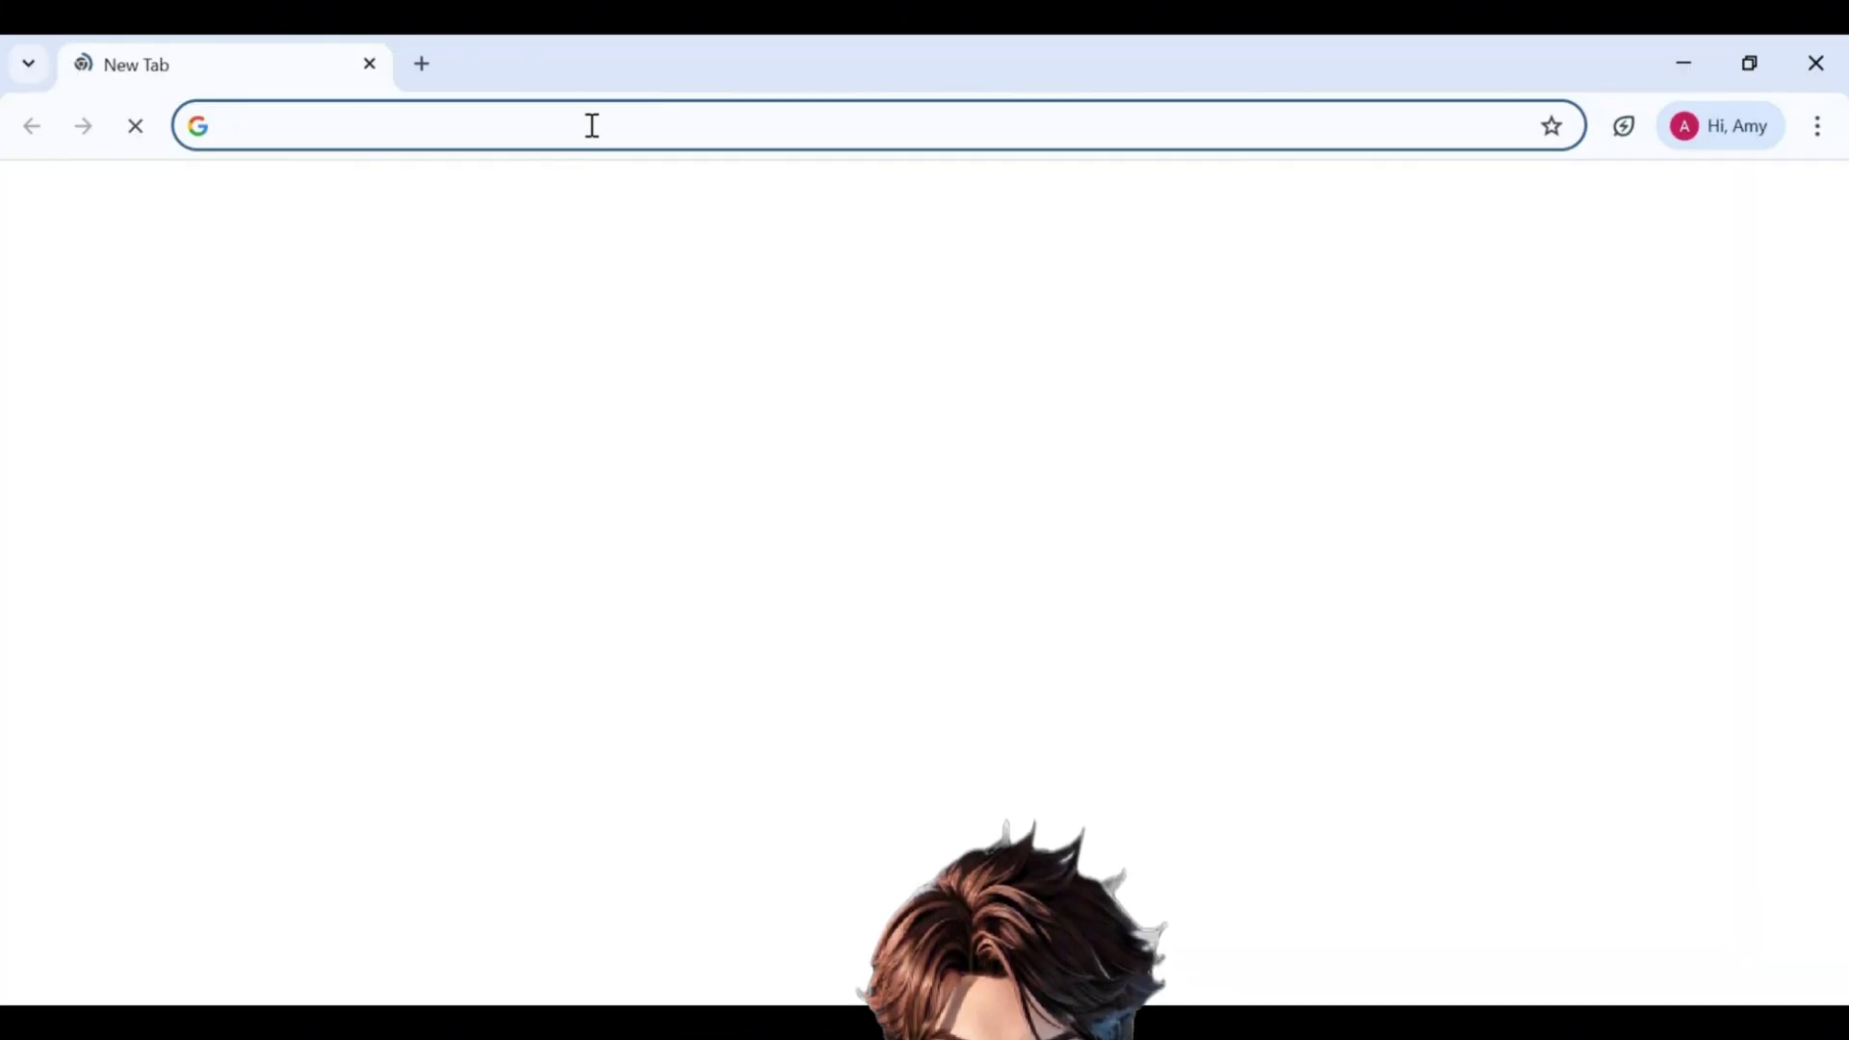
Search the web for fanvue in a new browser tab and open its Sign In page.
type("fanvue")
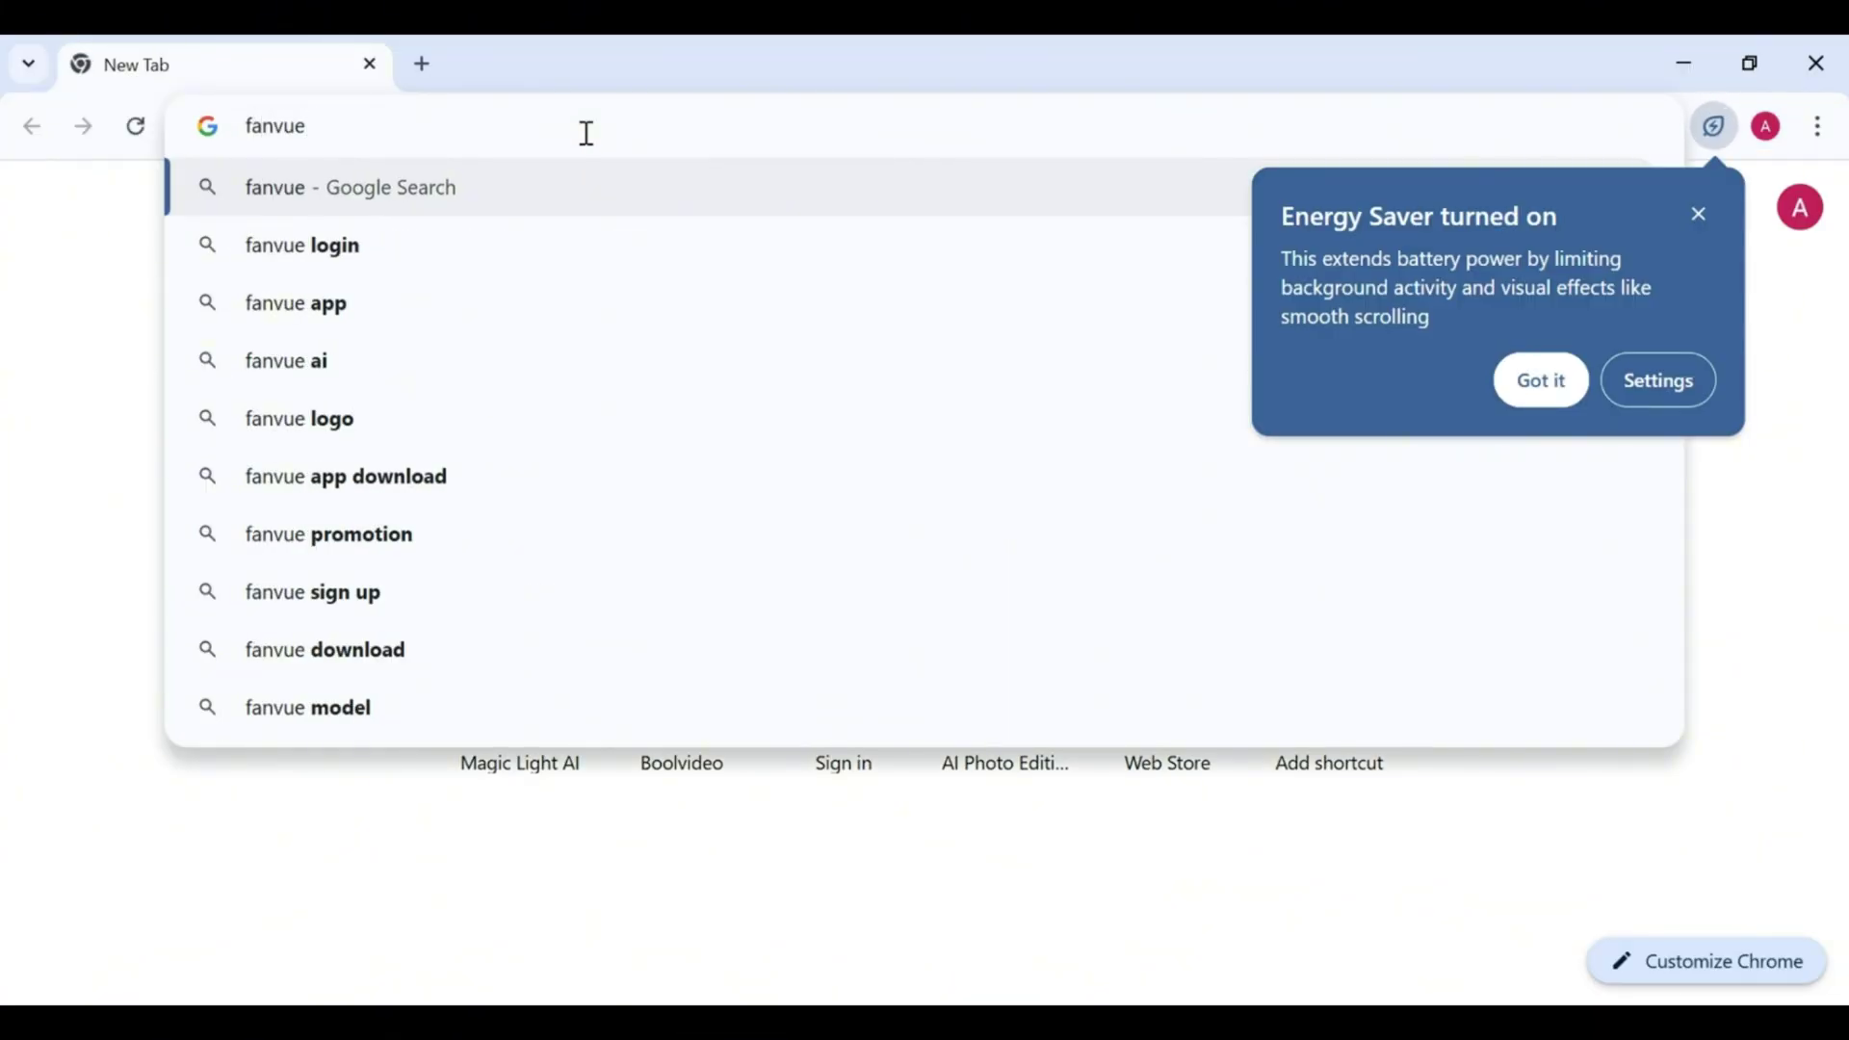
key("Return")
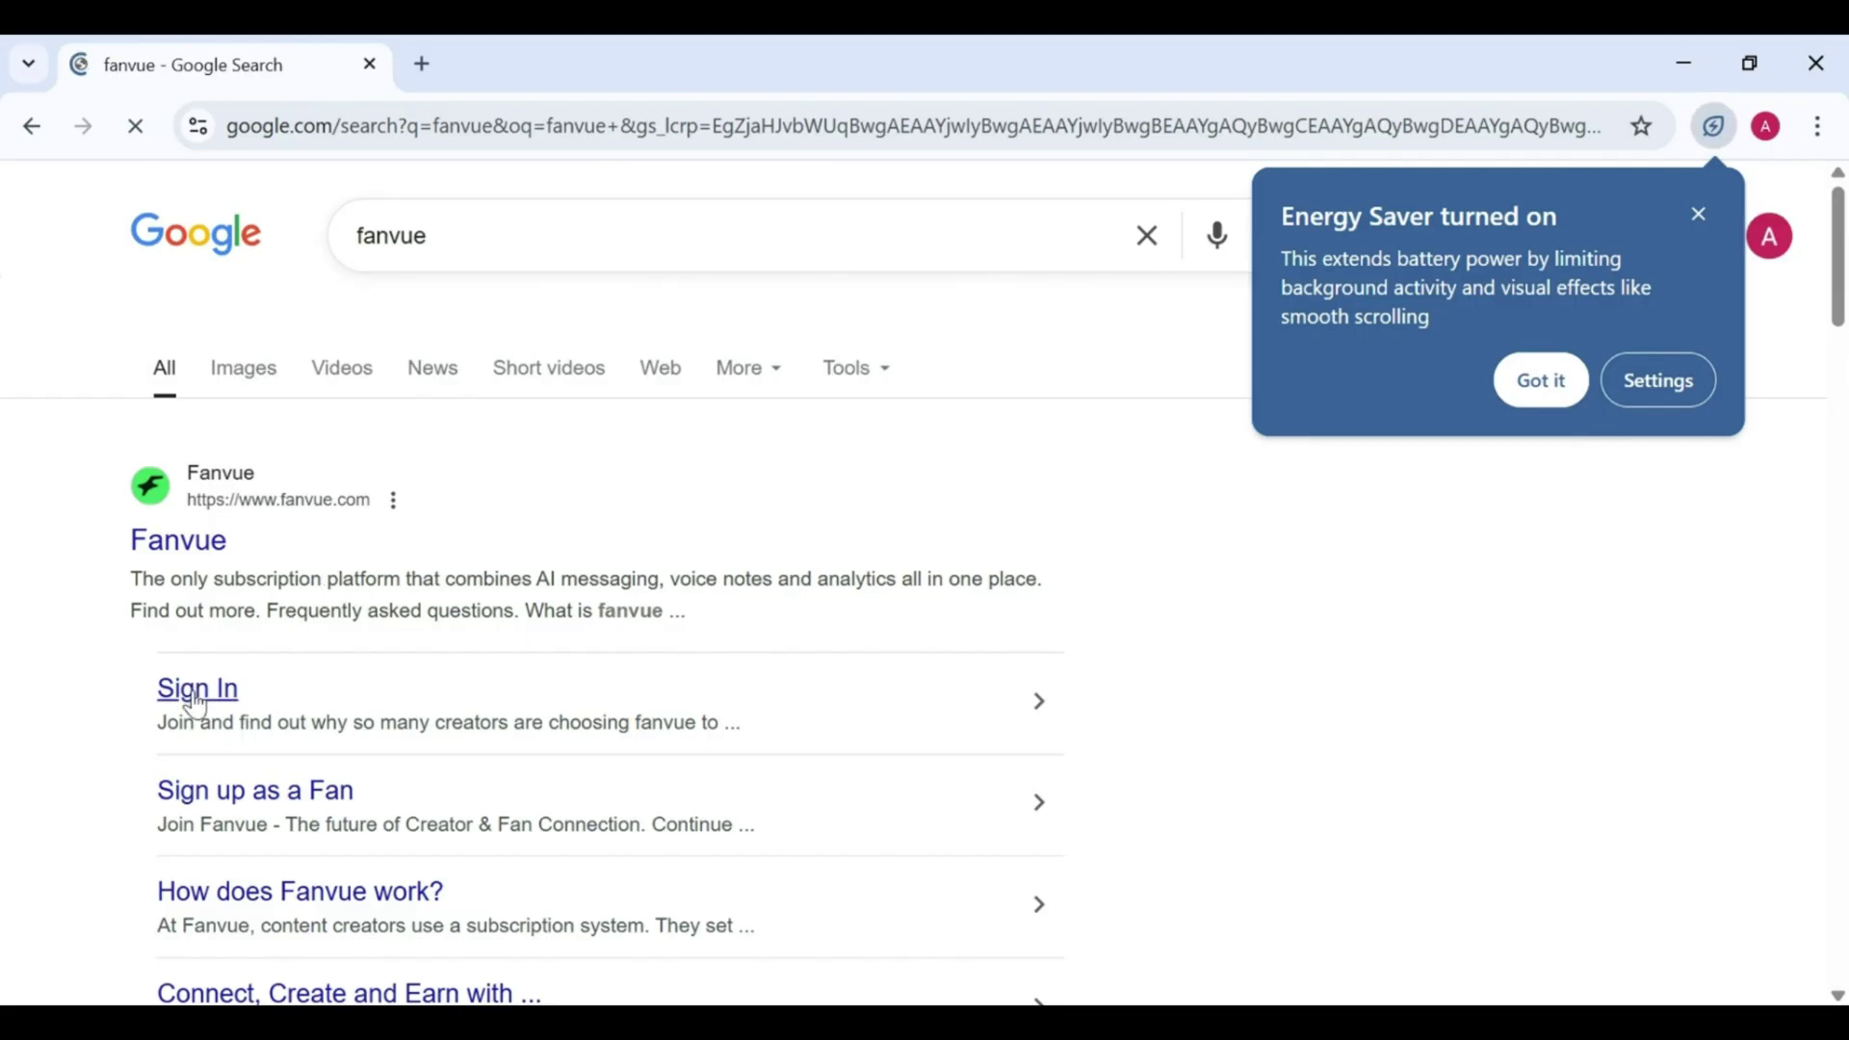
left_click(198, 689)
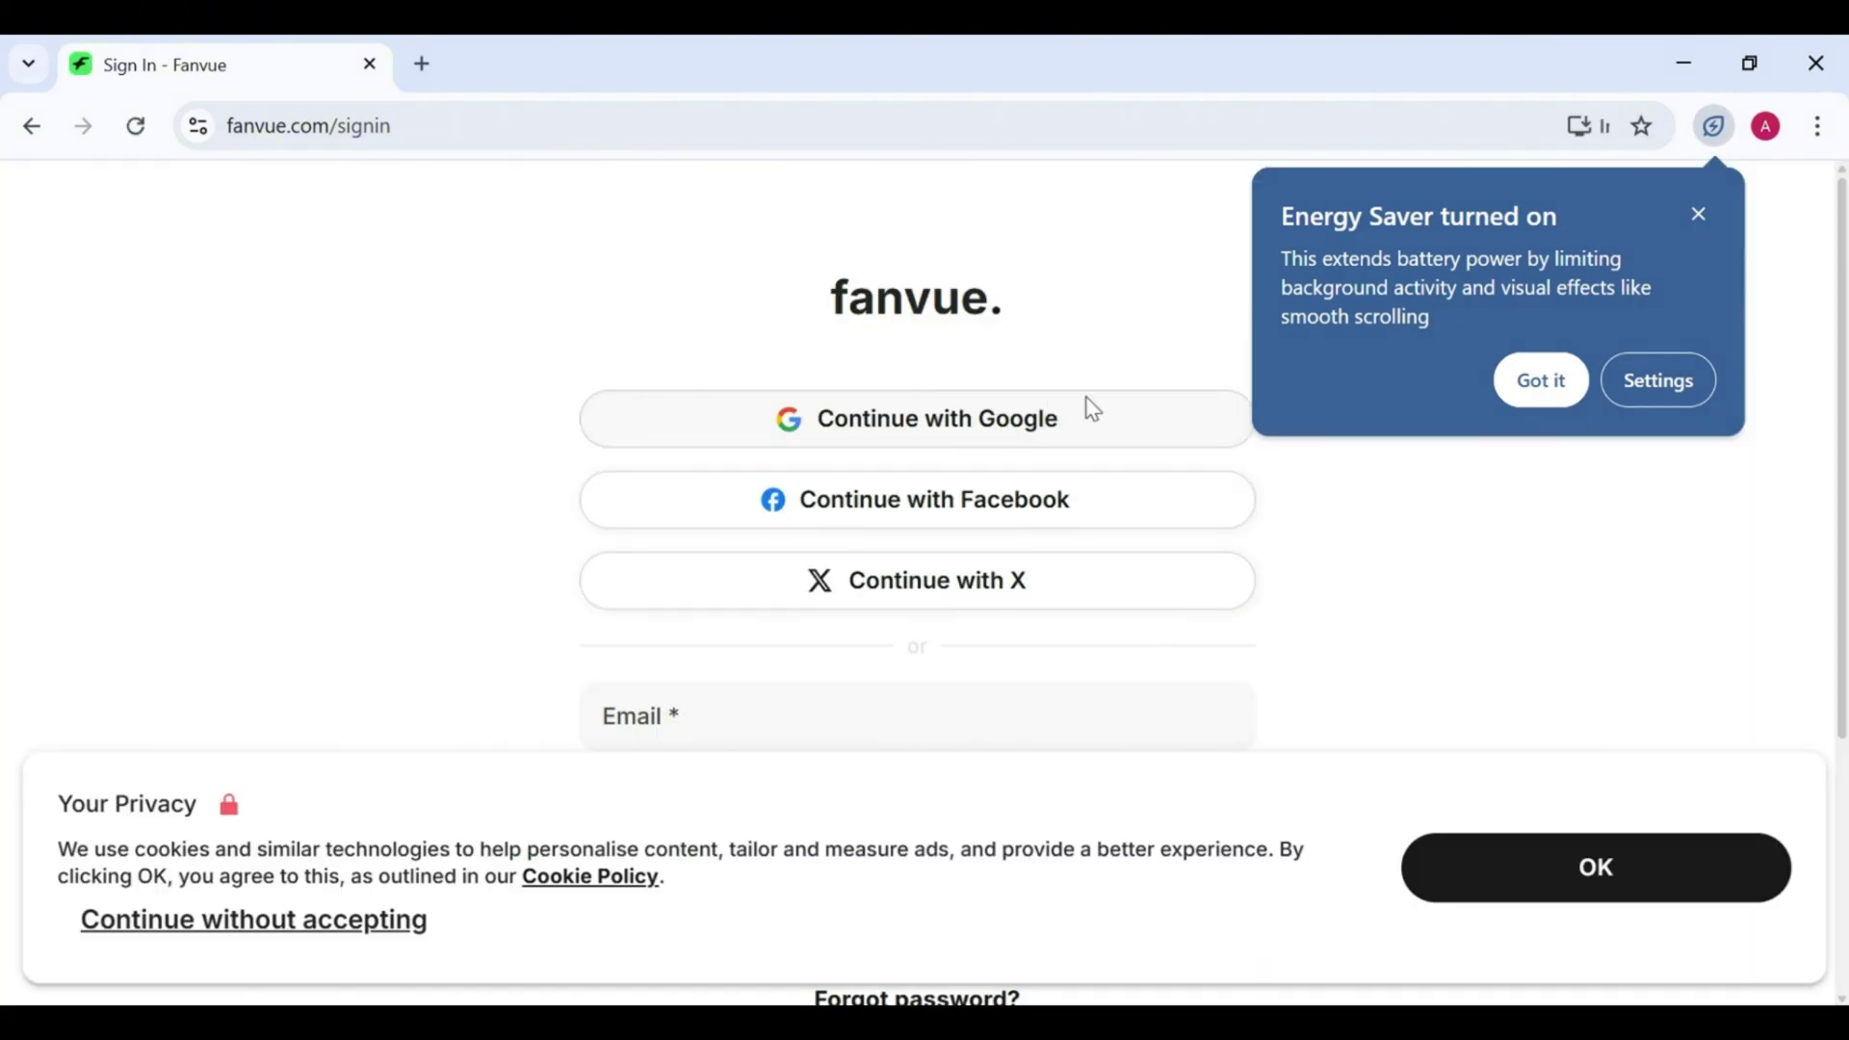
Dismiss the Energy Saver notice and sign in to Fanvue with the existing Google account.
left_click(1700, 214)
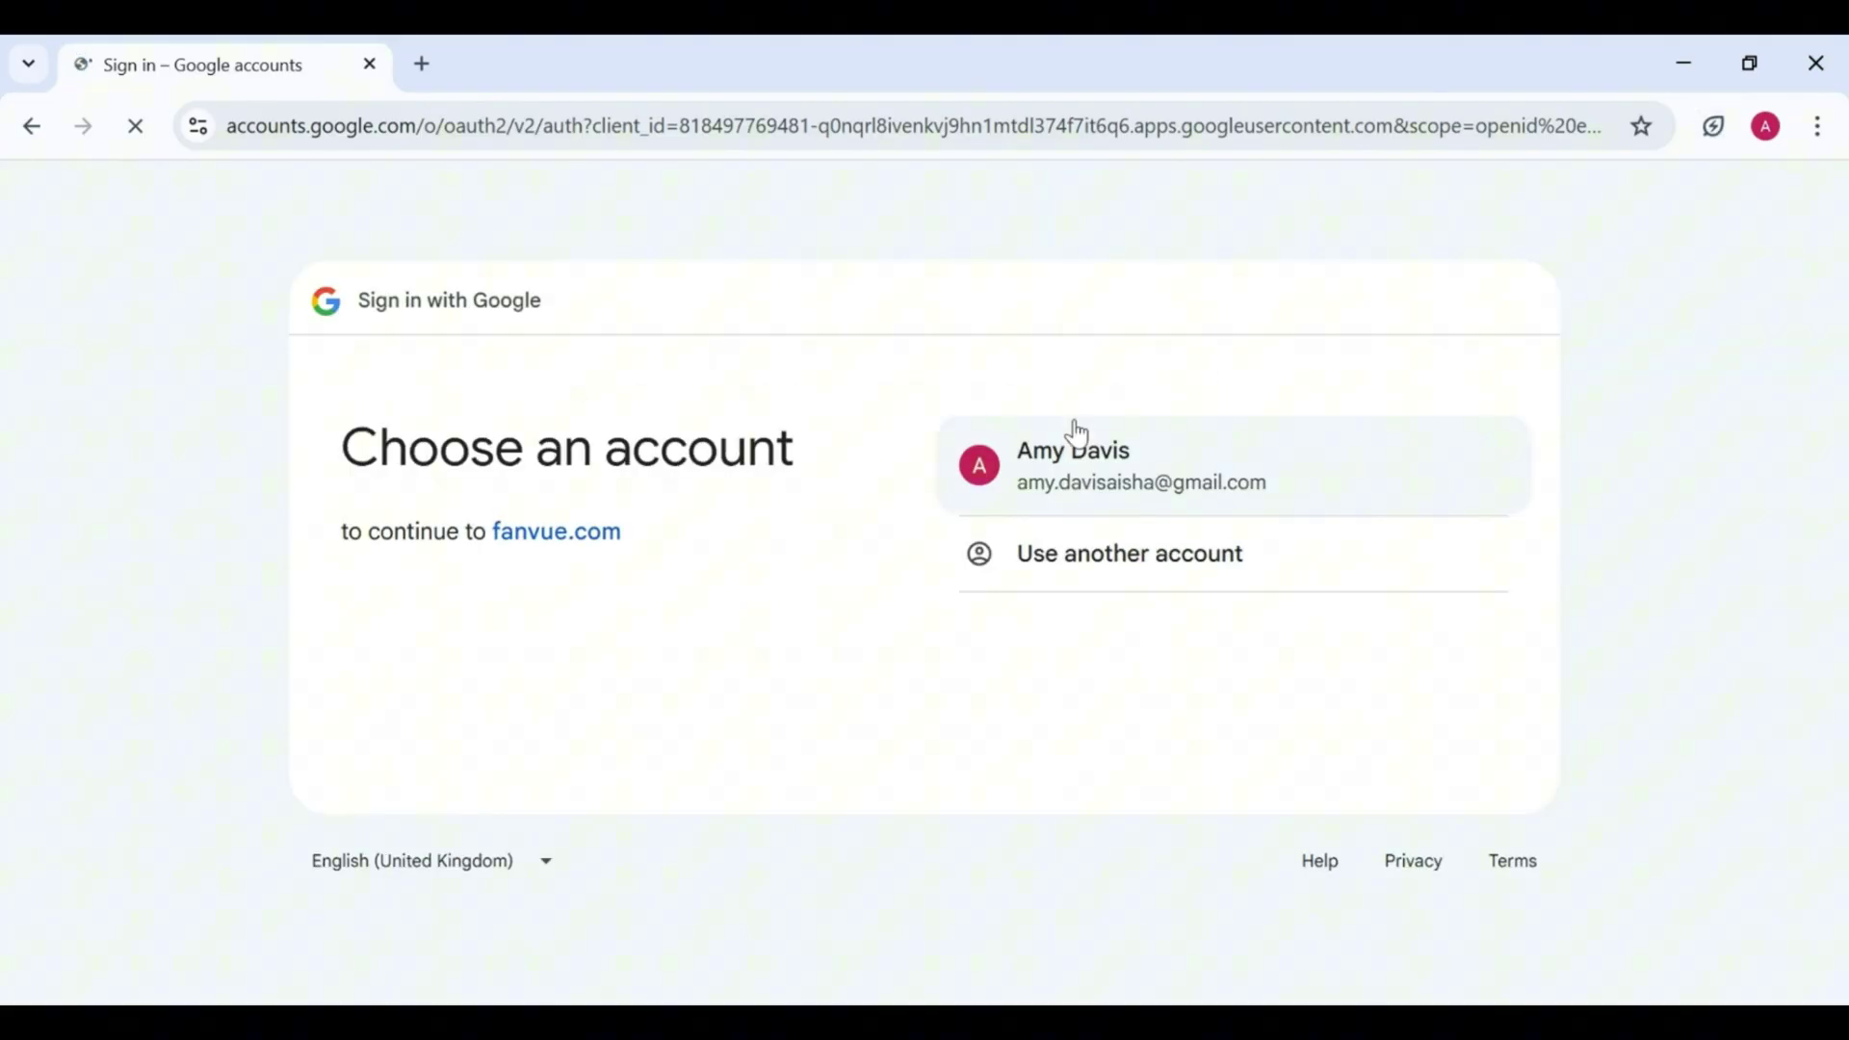
left_click(1091, 484)
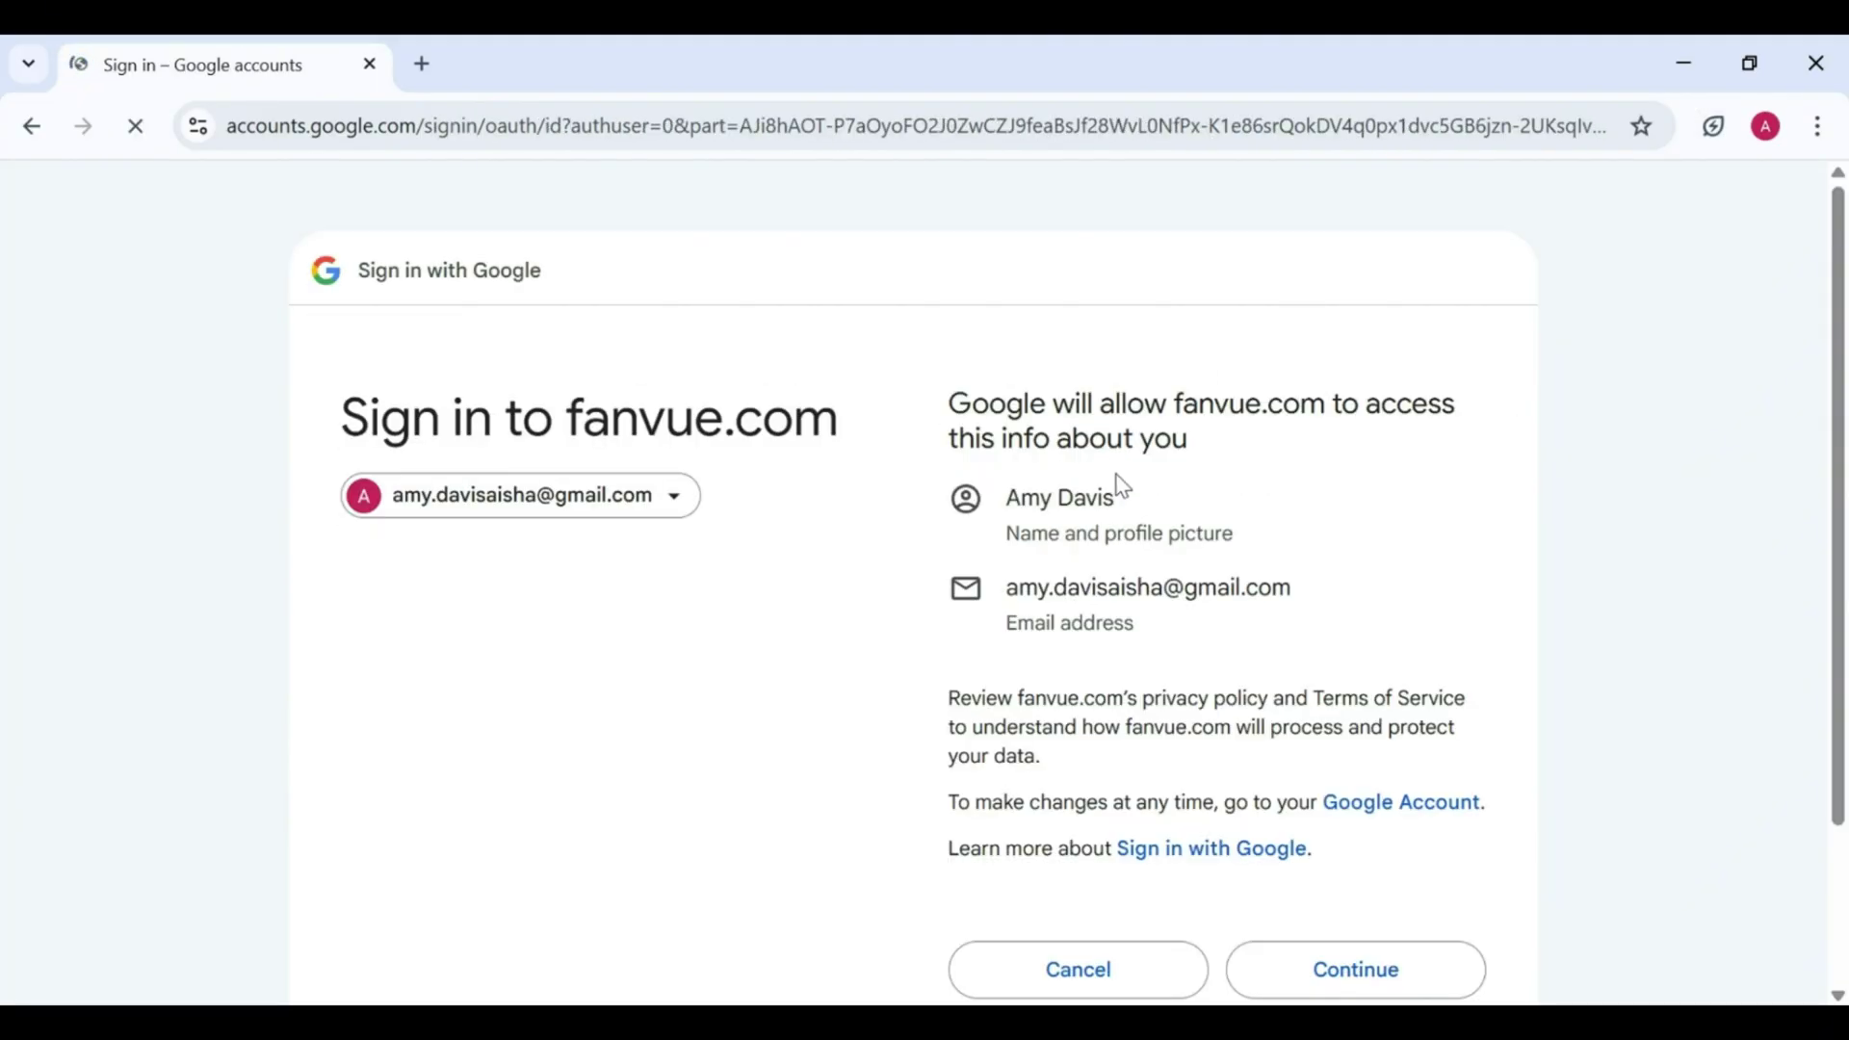
left_click(1315, 968)
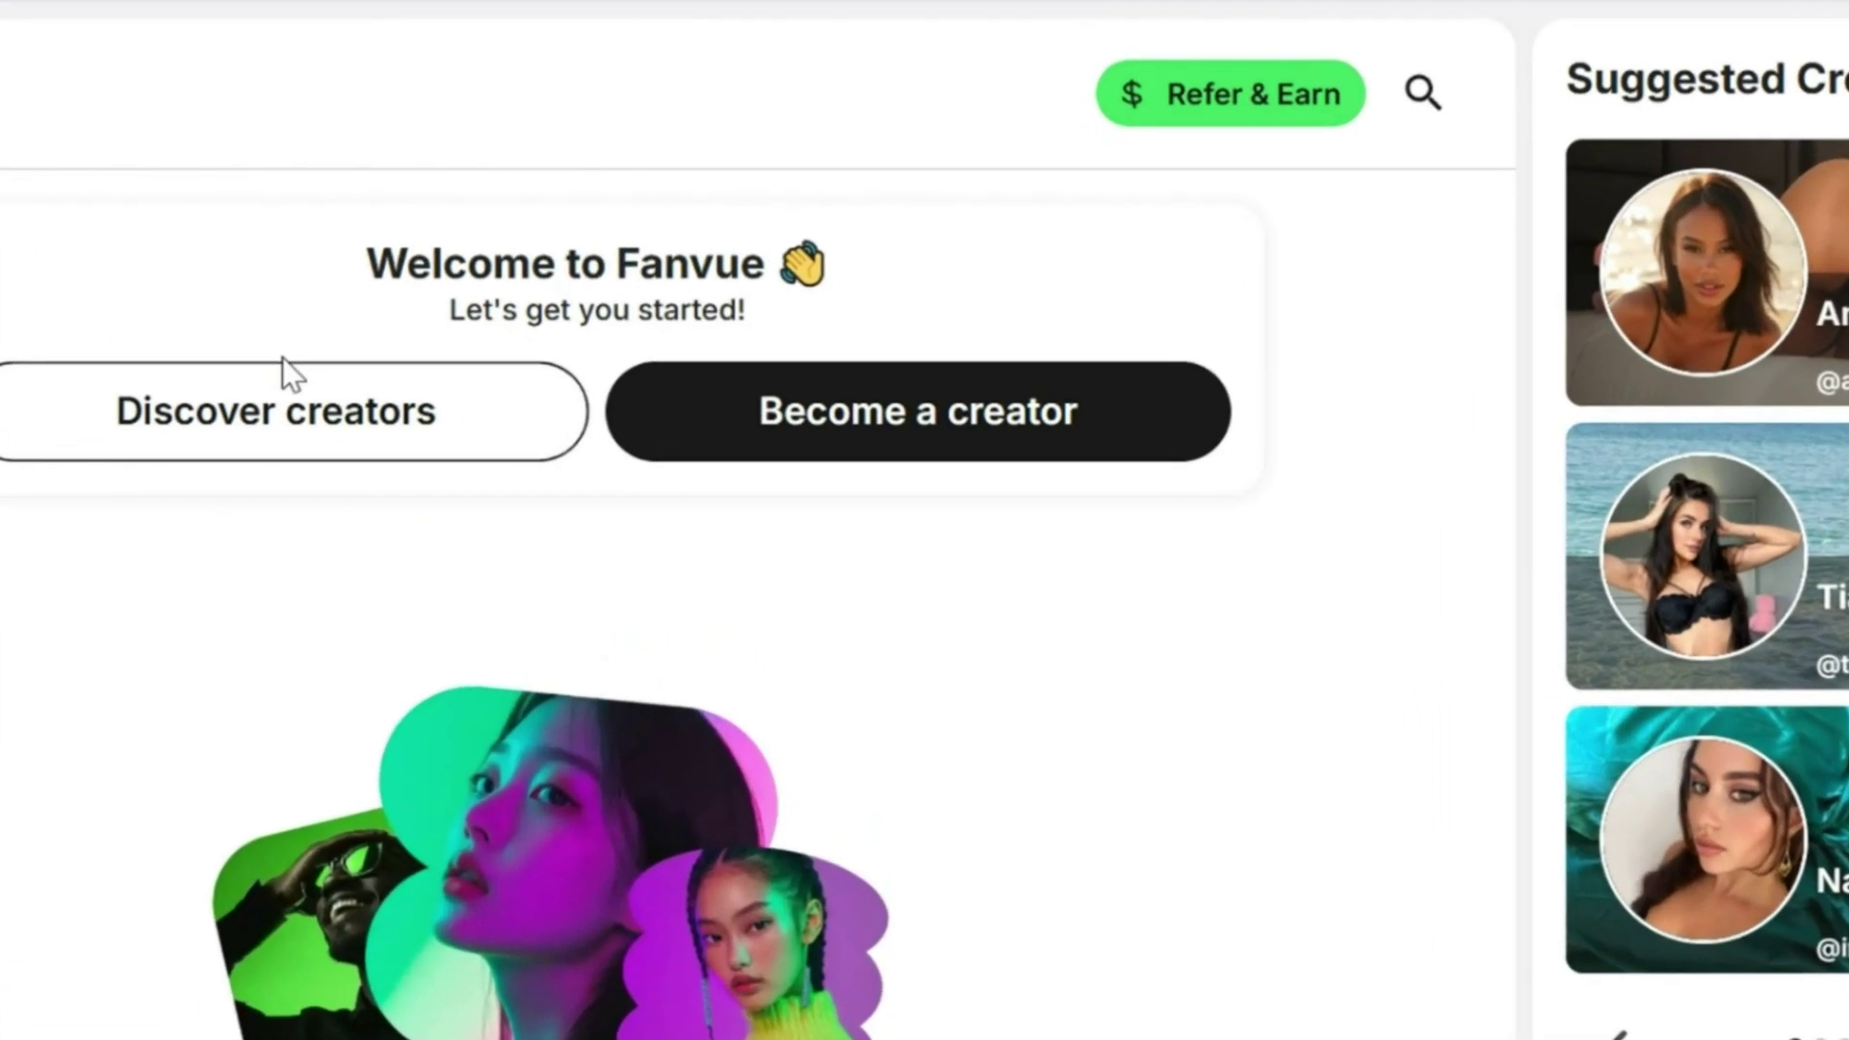
Start the Fanvue creator onboarding and skip the optional referral code.
left_click(770, 414)
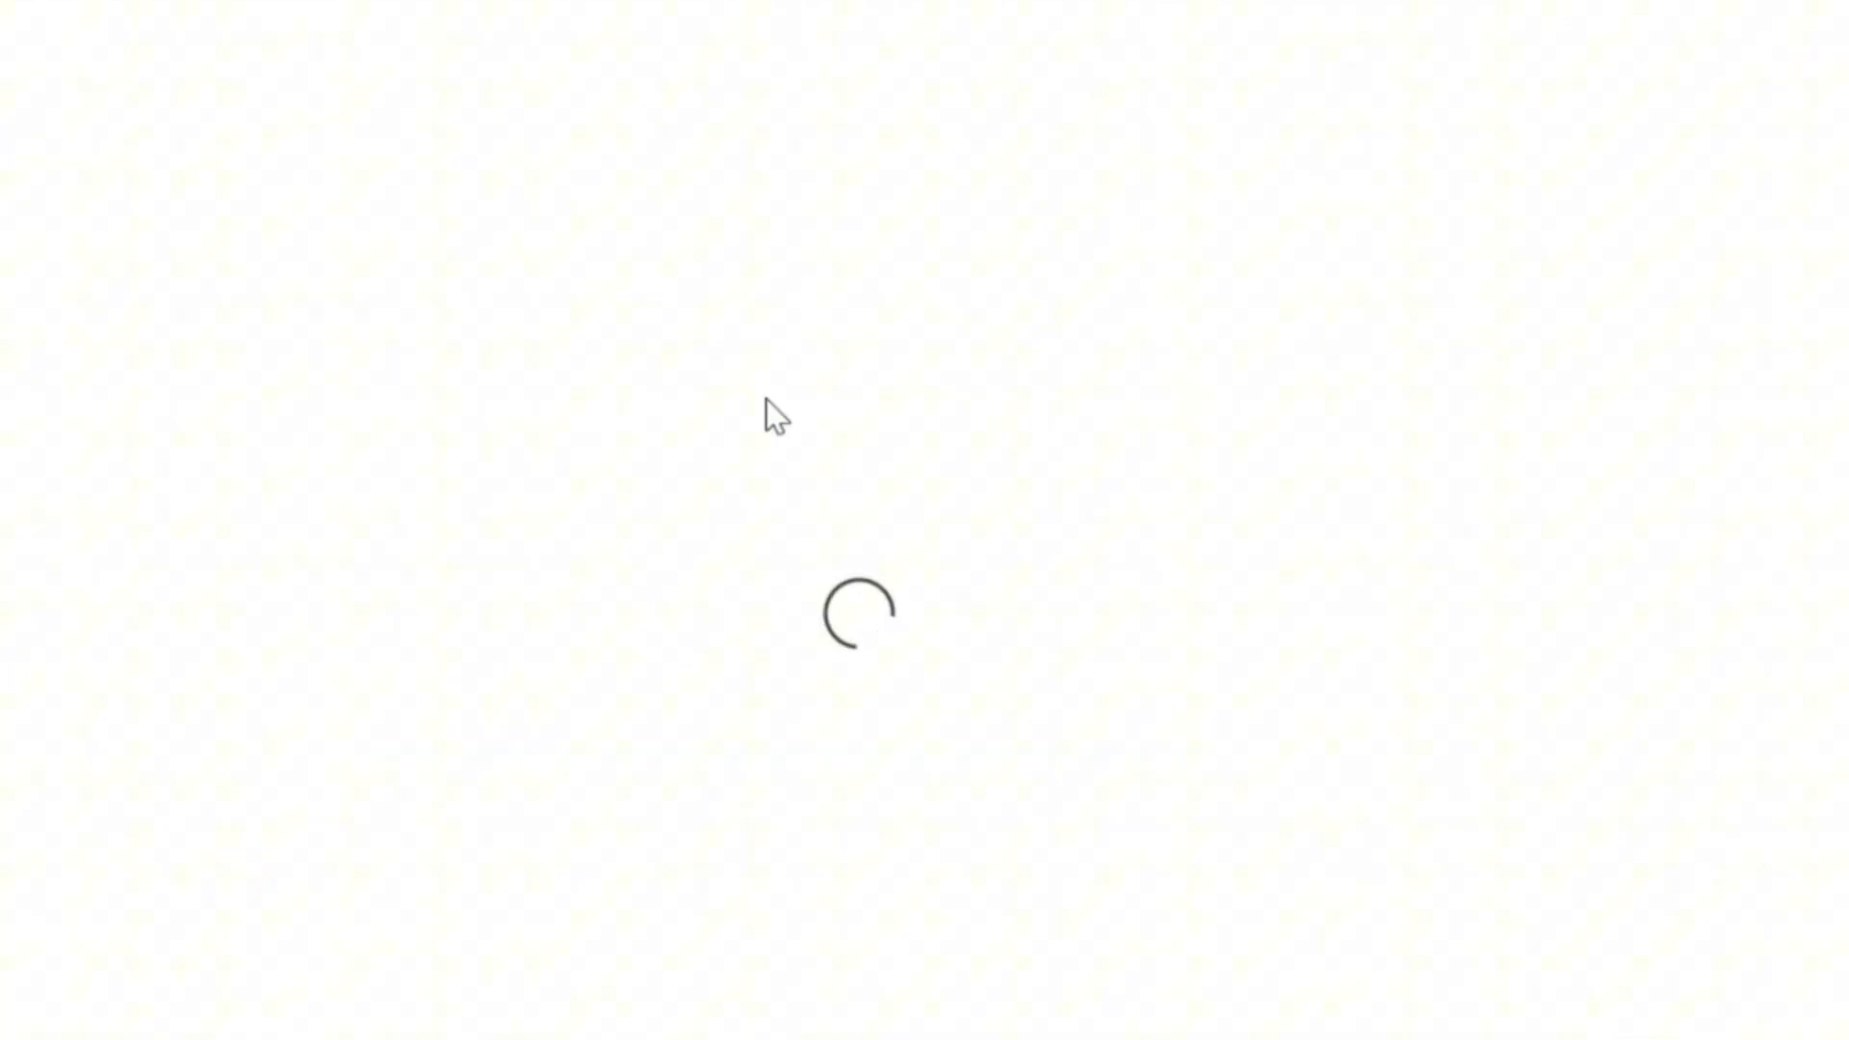
scroll(1445, 674, "down", 3)
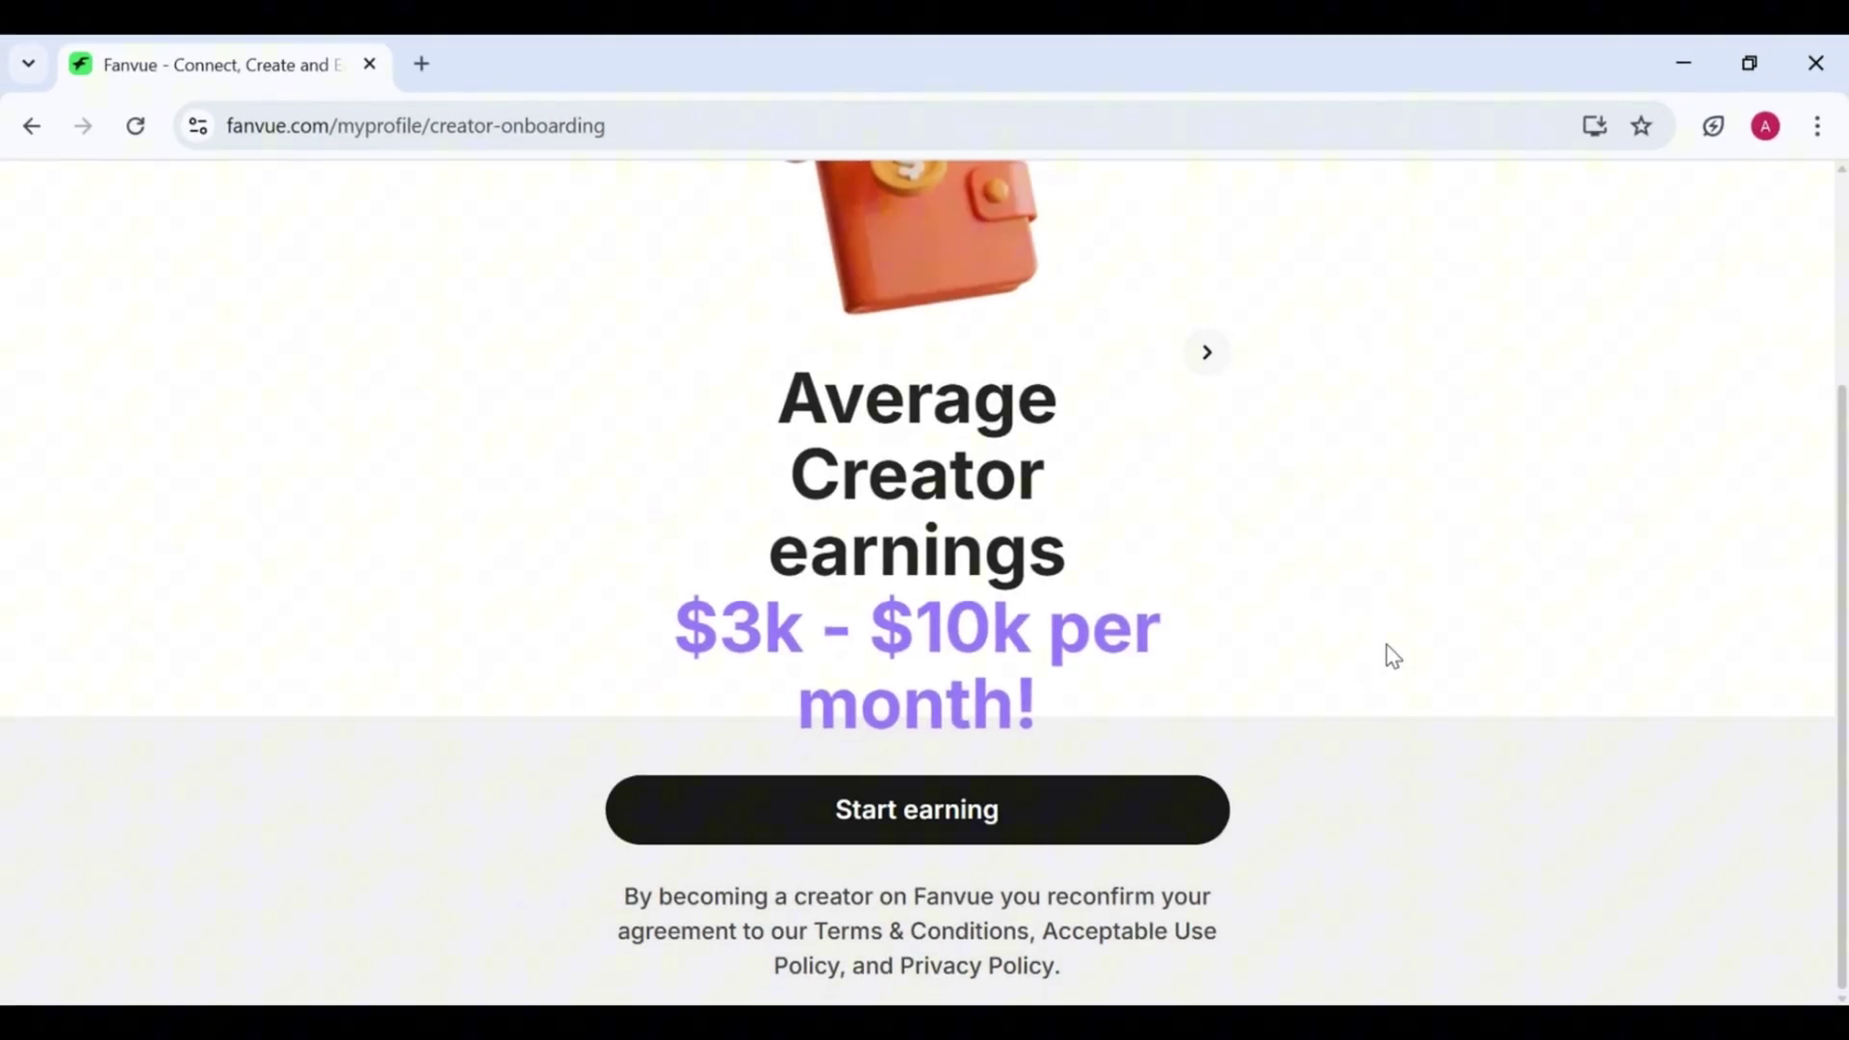
left_click(1069, 802)
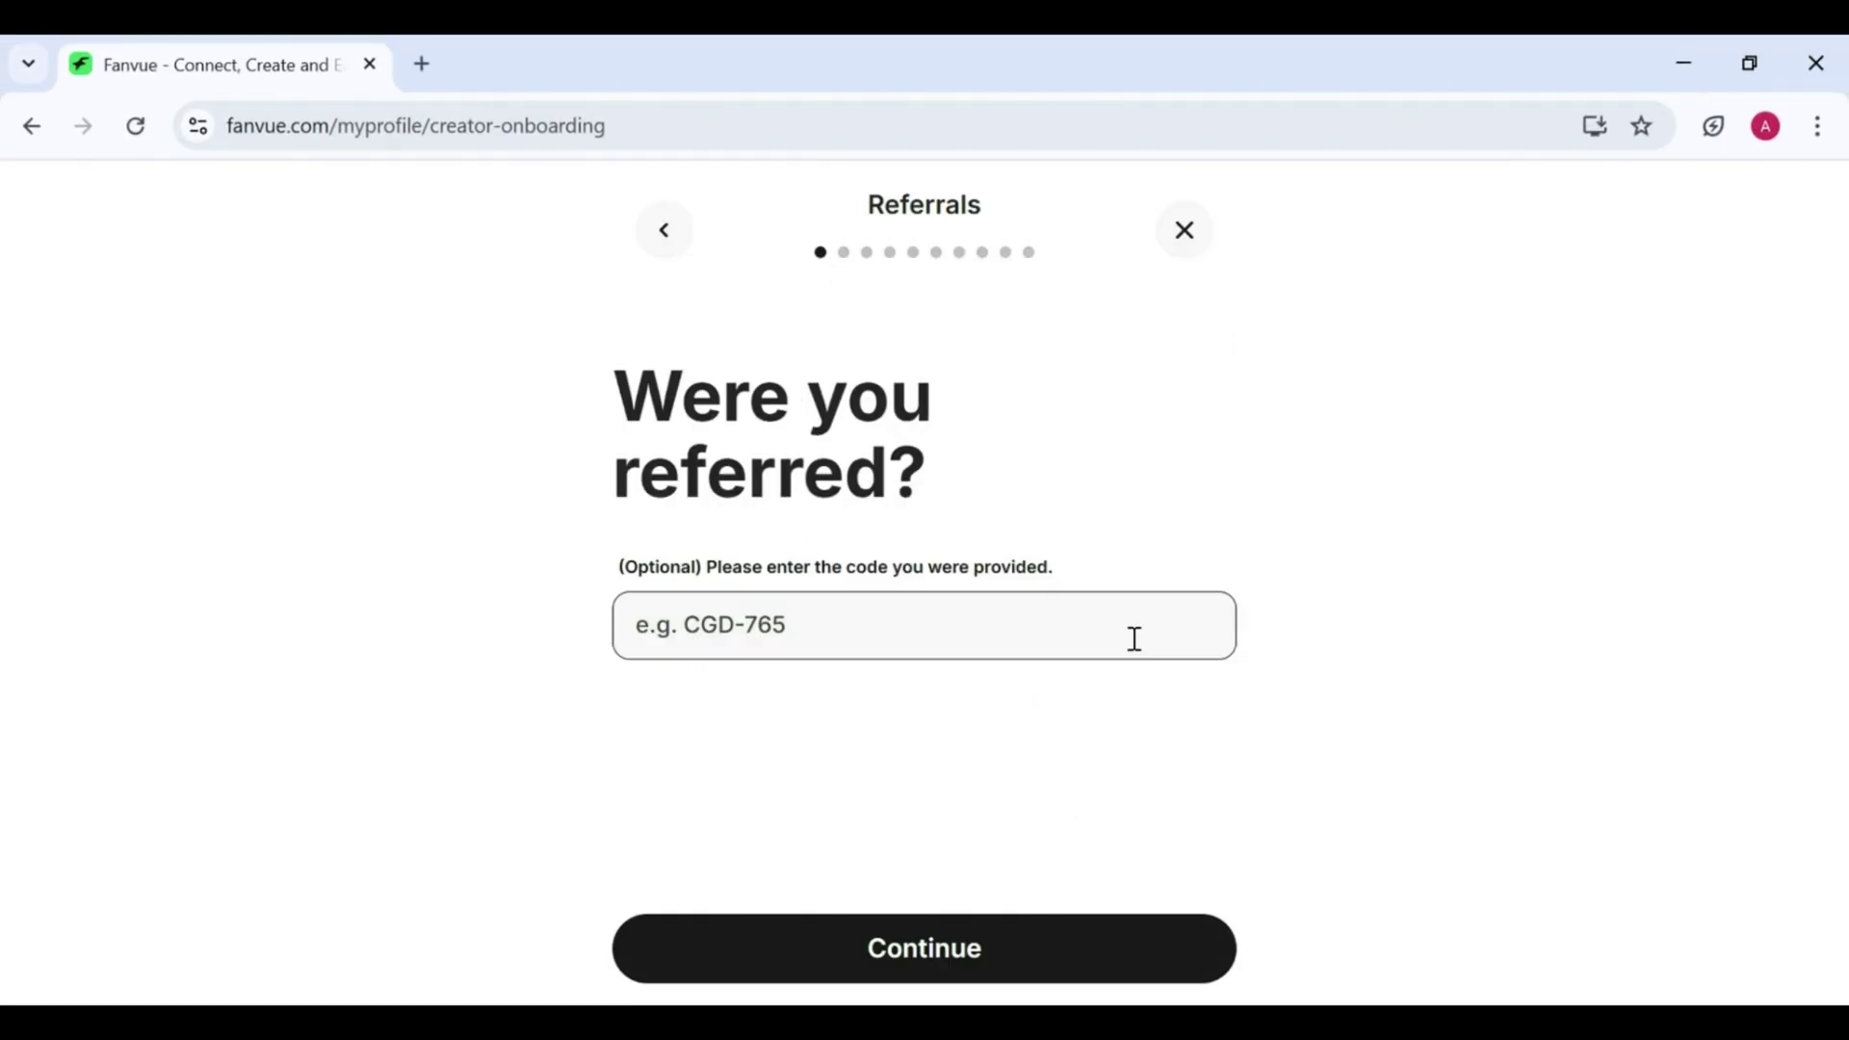
left_click(951, 961)
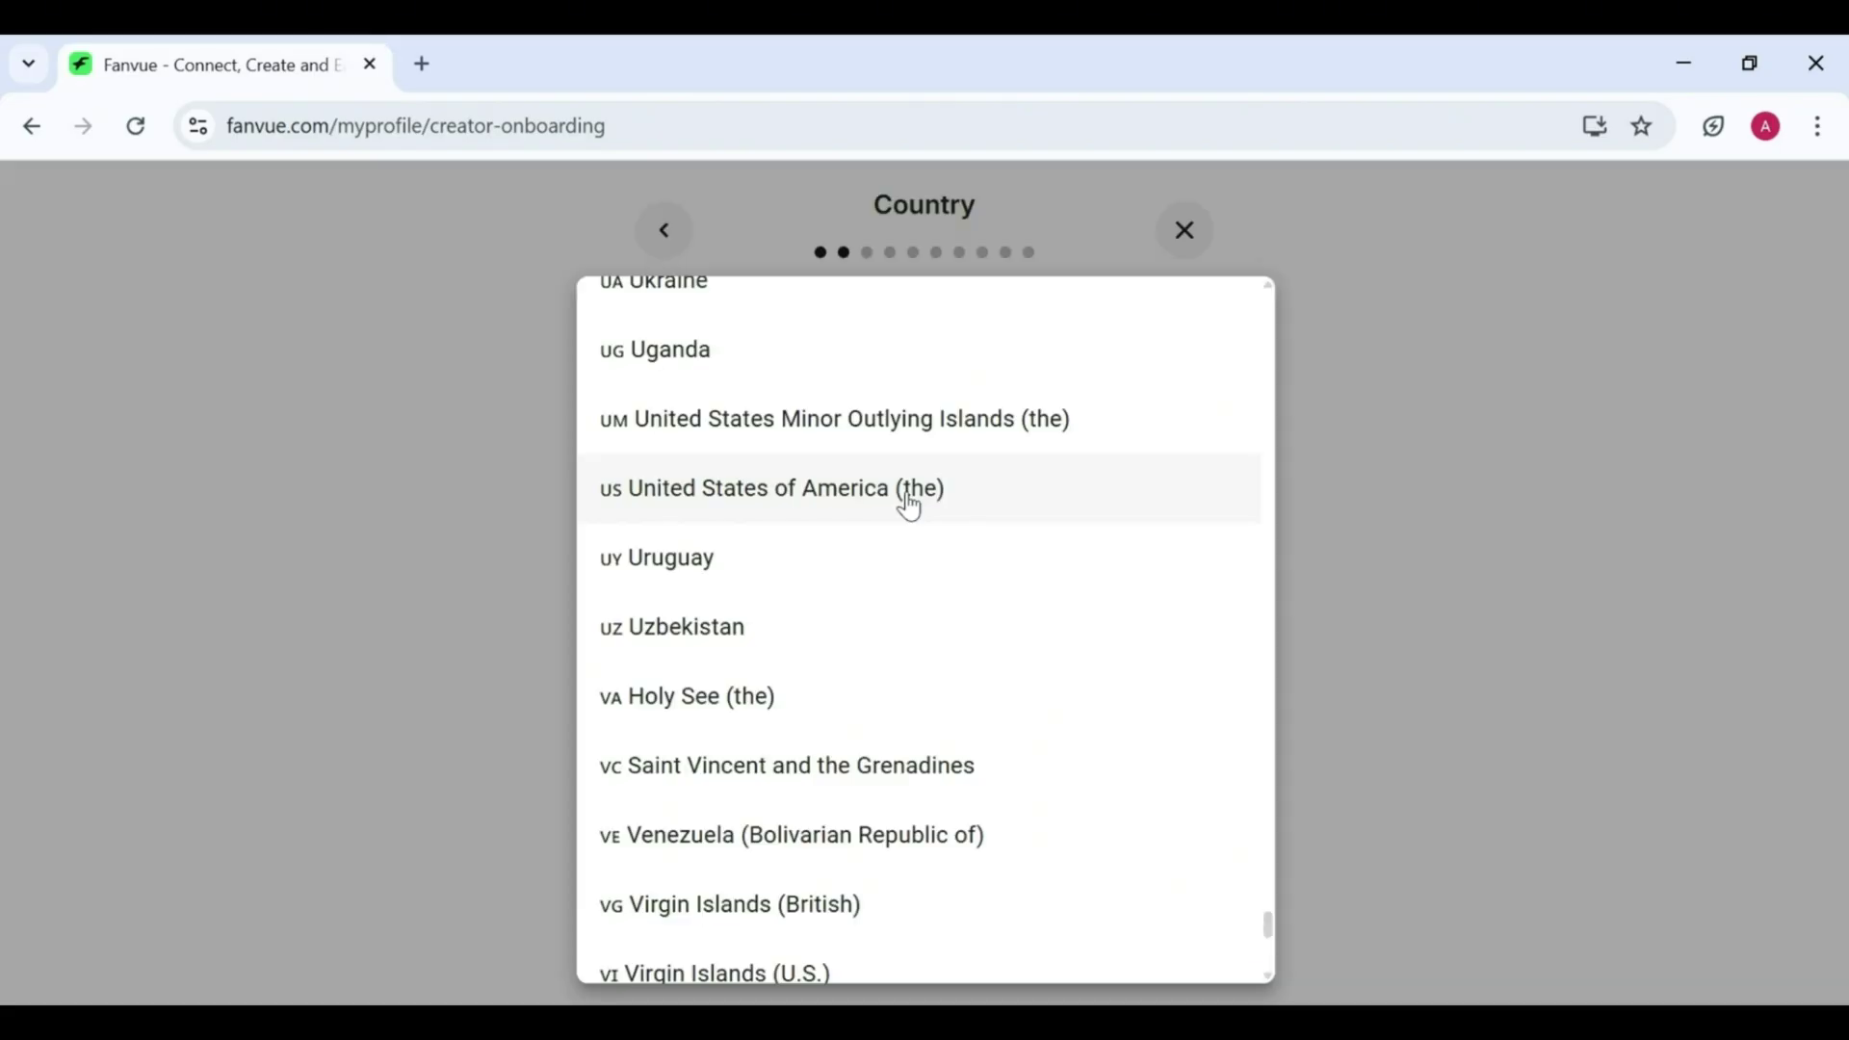
Set the country of residency to United States of America and declare the content as AI Created.
left_click(908, 503)
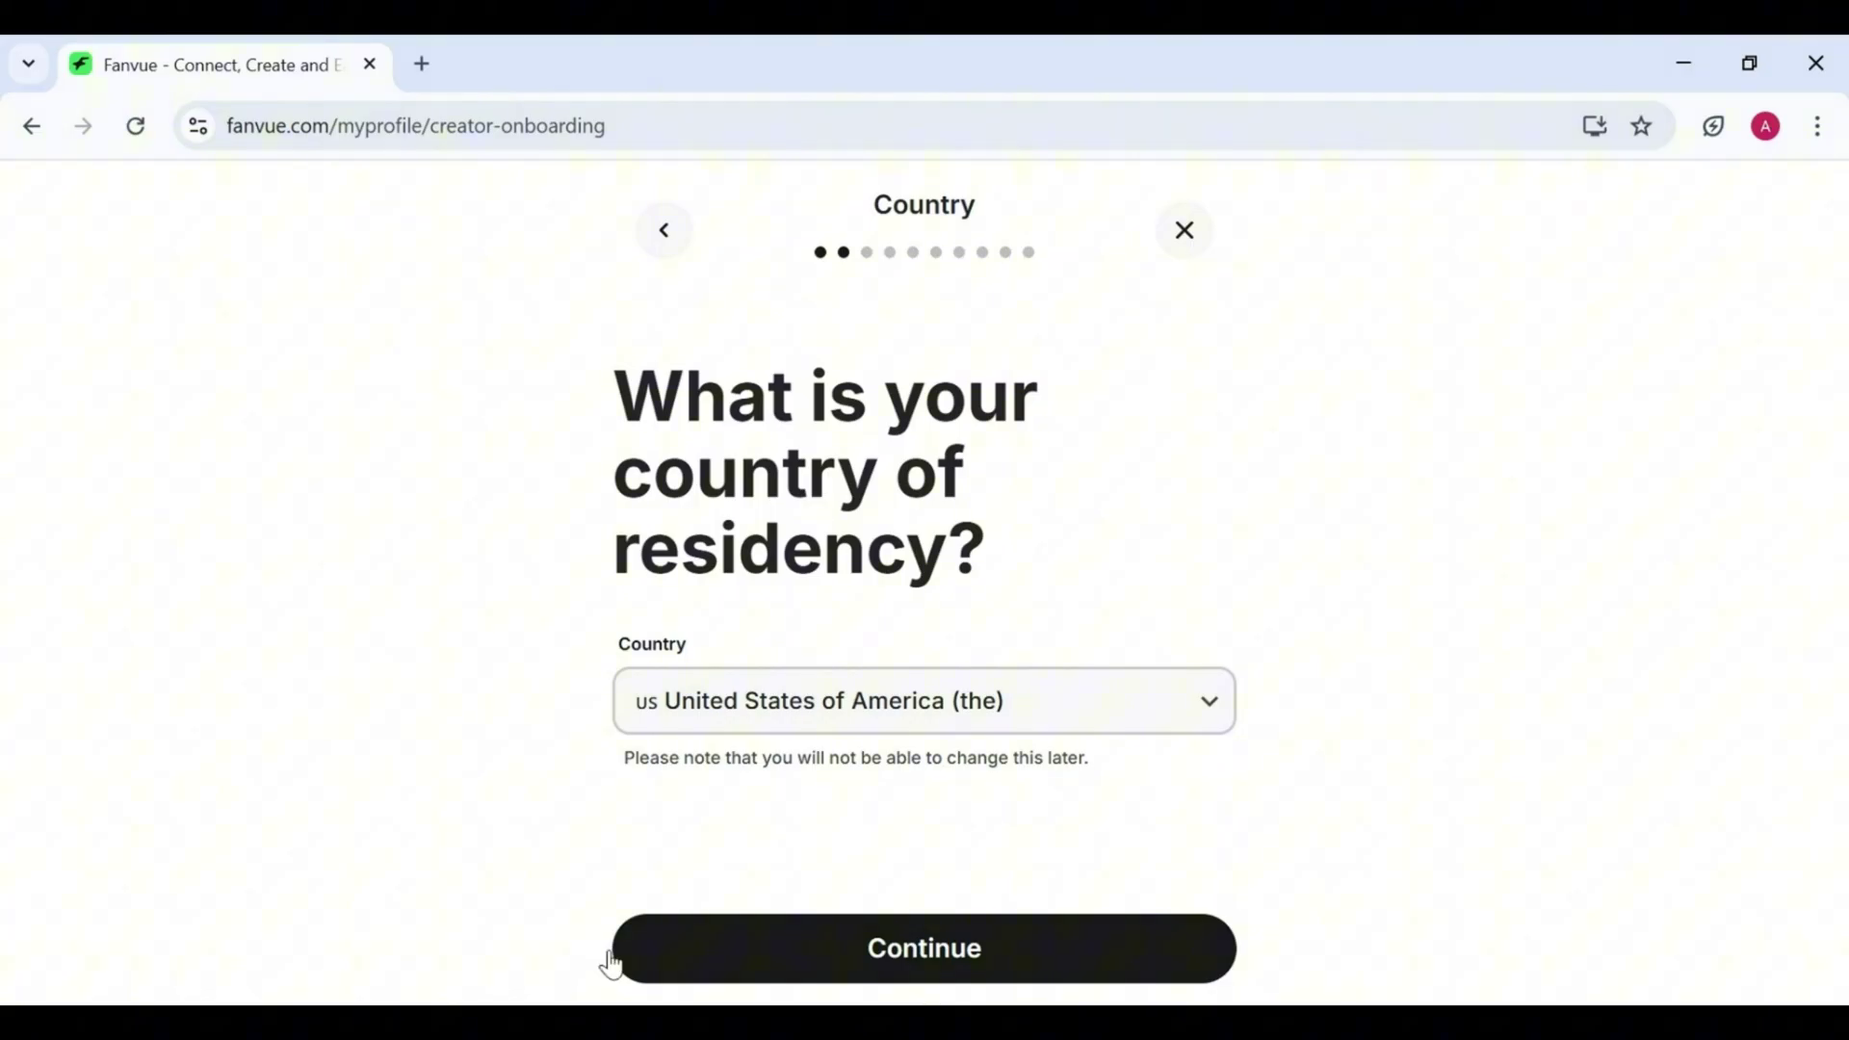
left_click(981, 947)
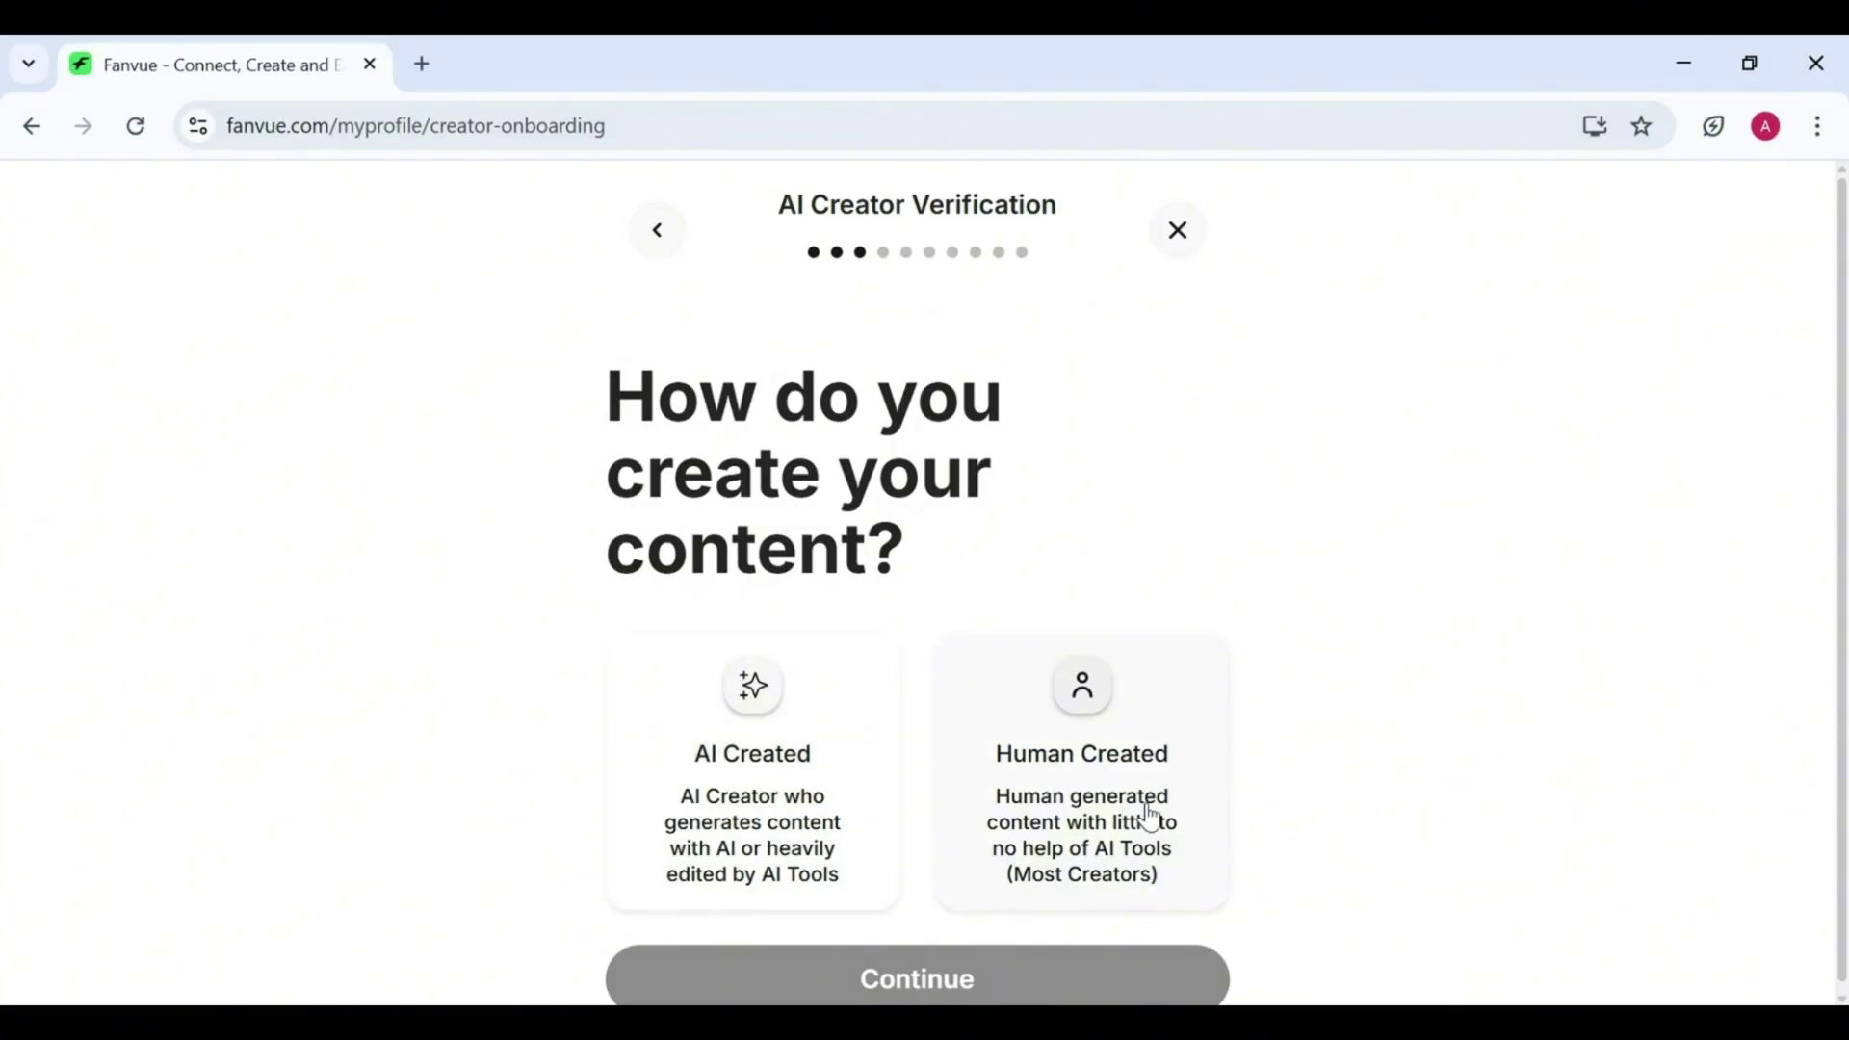
left_click(780, 744)
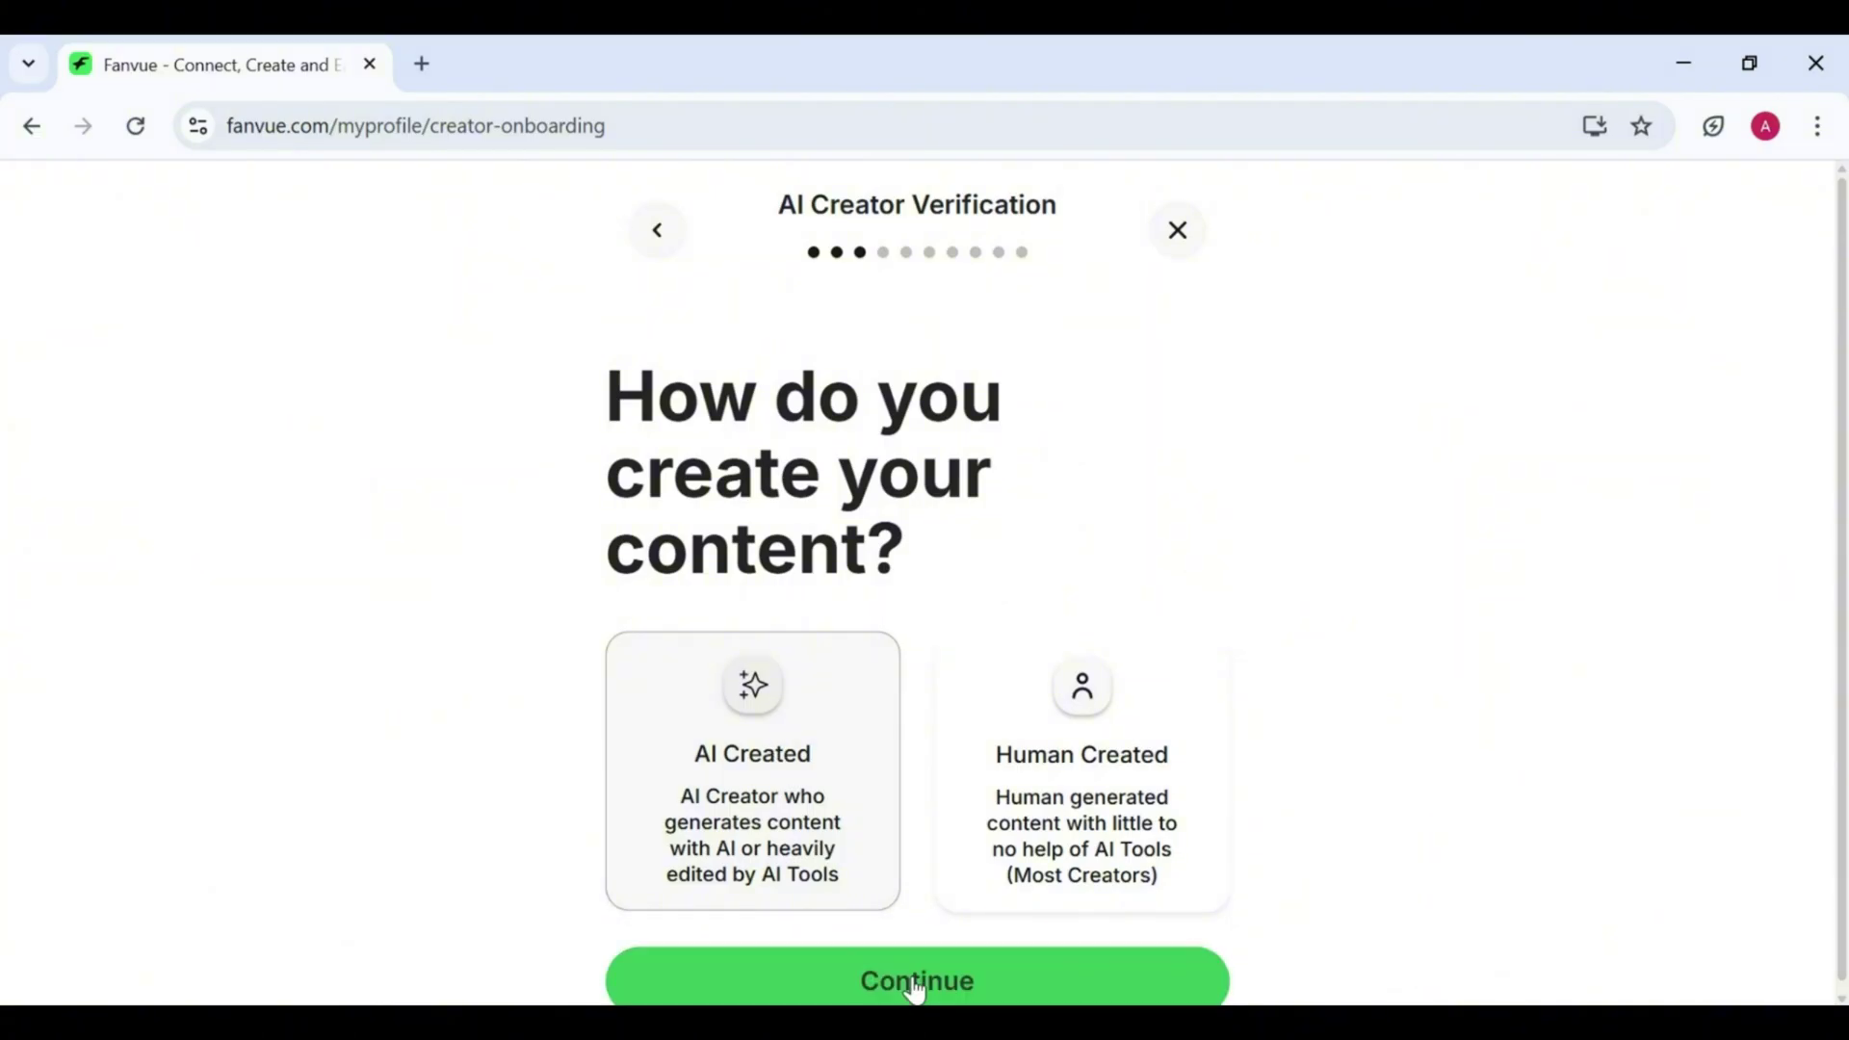
left_click(915, 986)
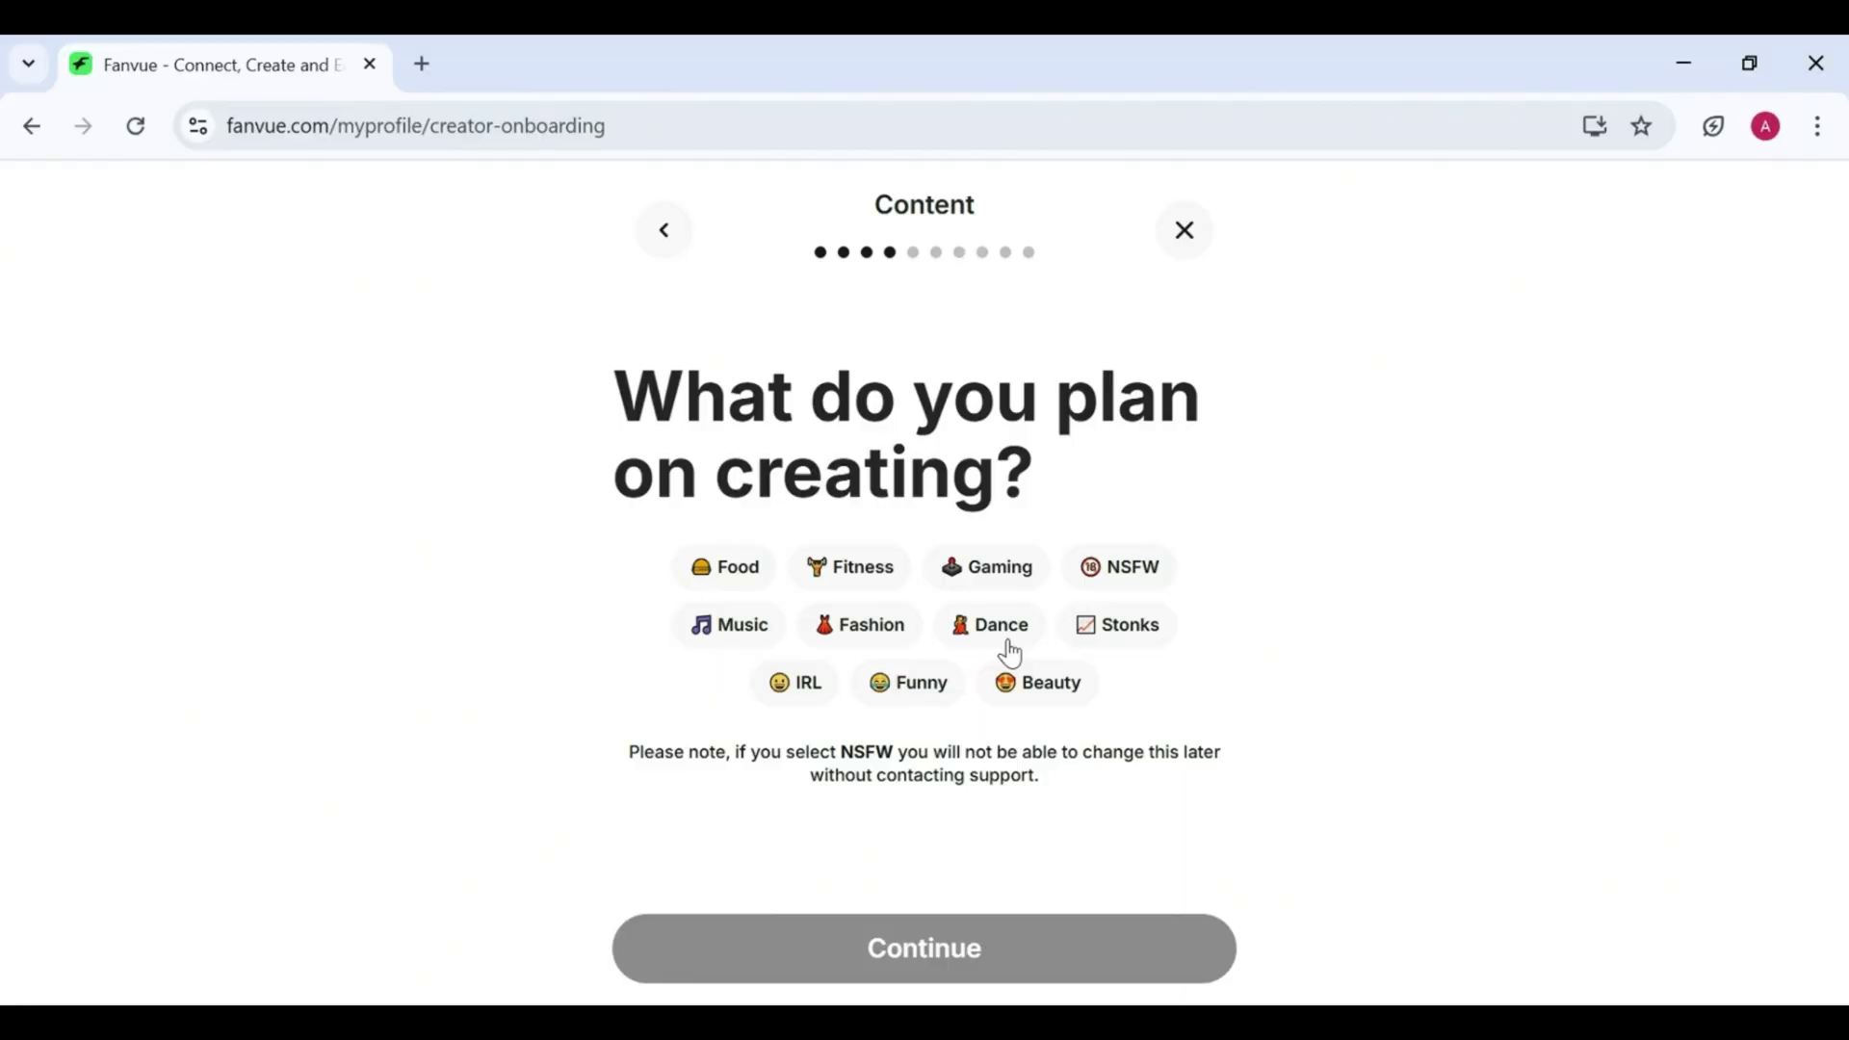
Choose Fitness as the planned content and Female as the gender, continuing to the profile setup.
left_click(847, 568)
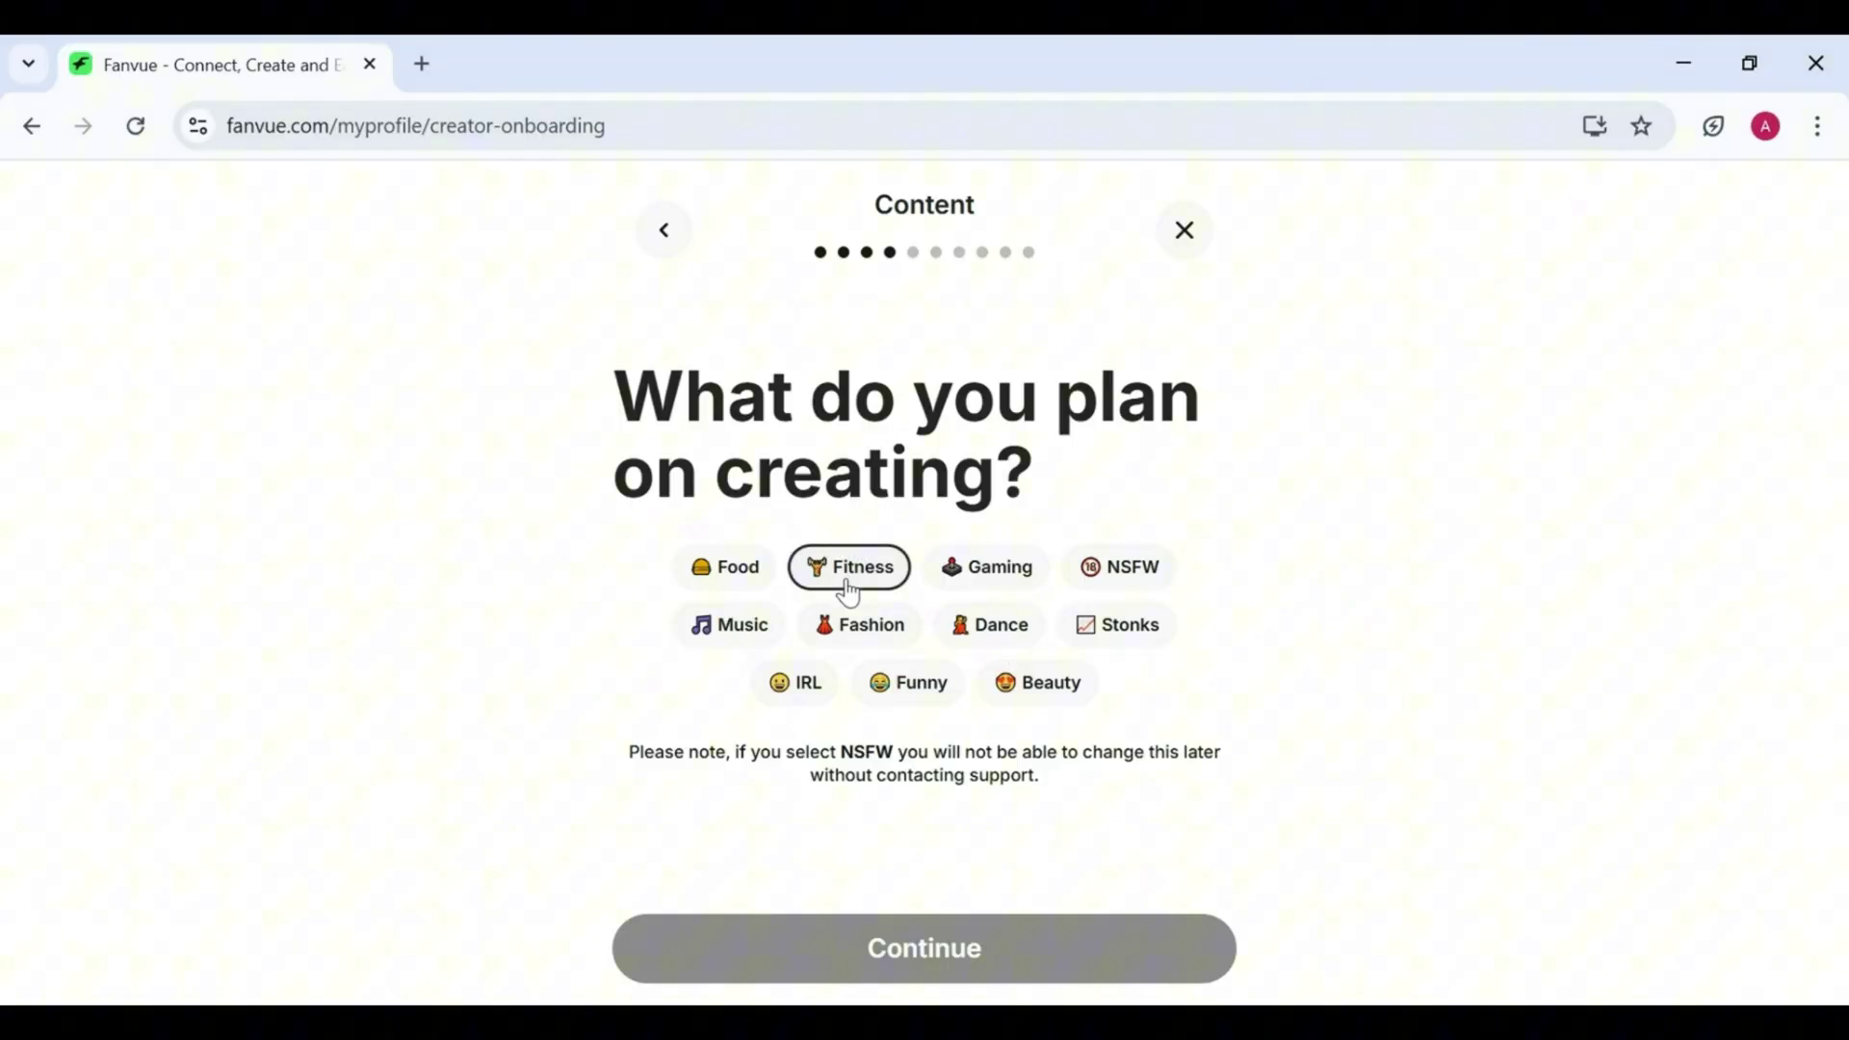
left_click(976, 973)
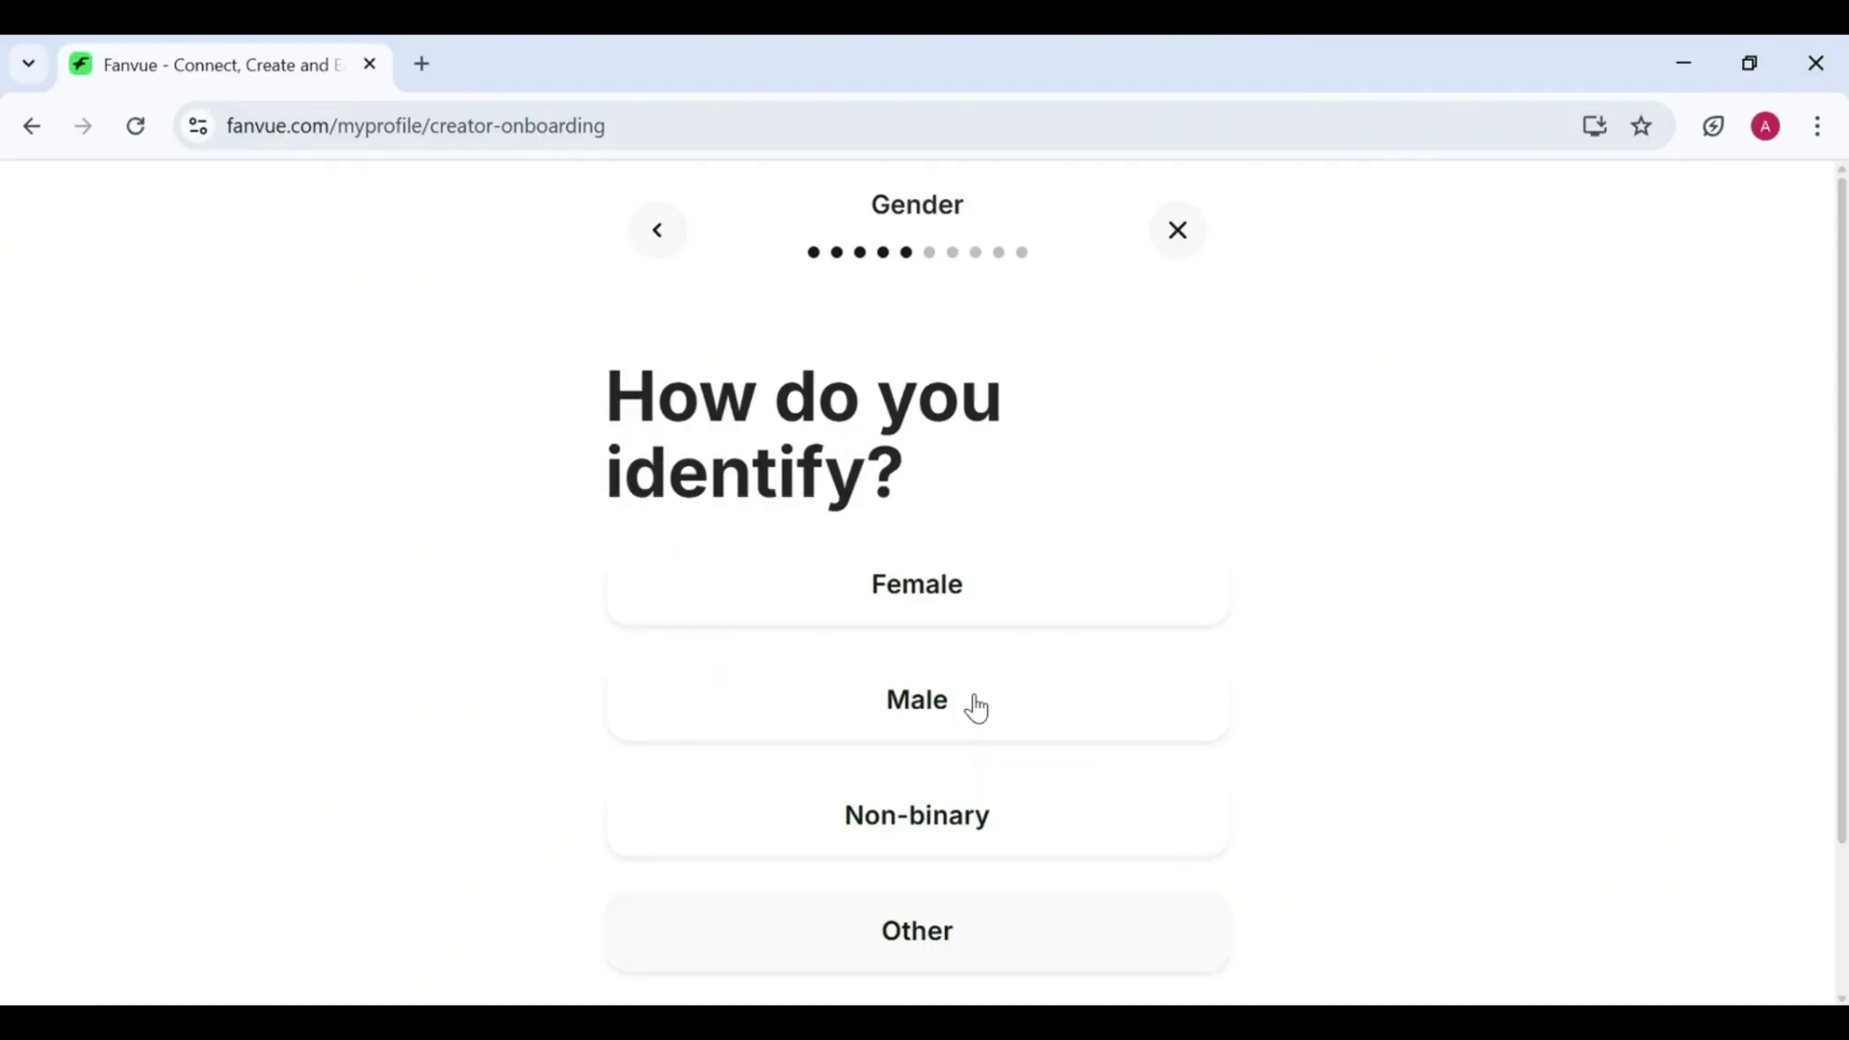
left_click(974, 601)
scroll(1399, 768, "down", 2)
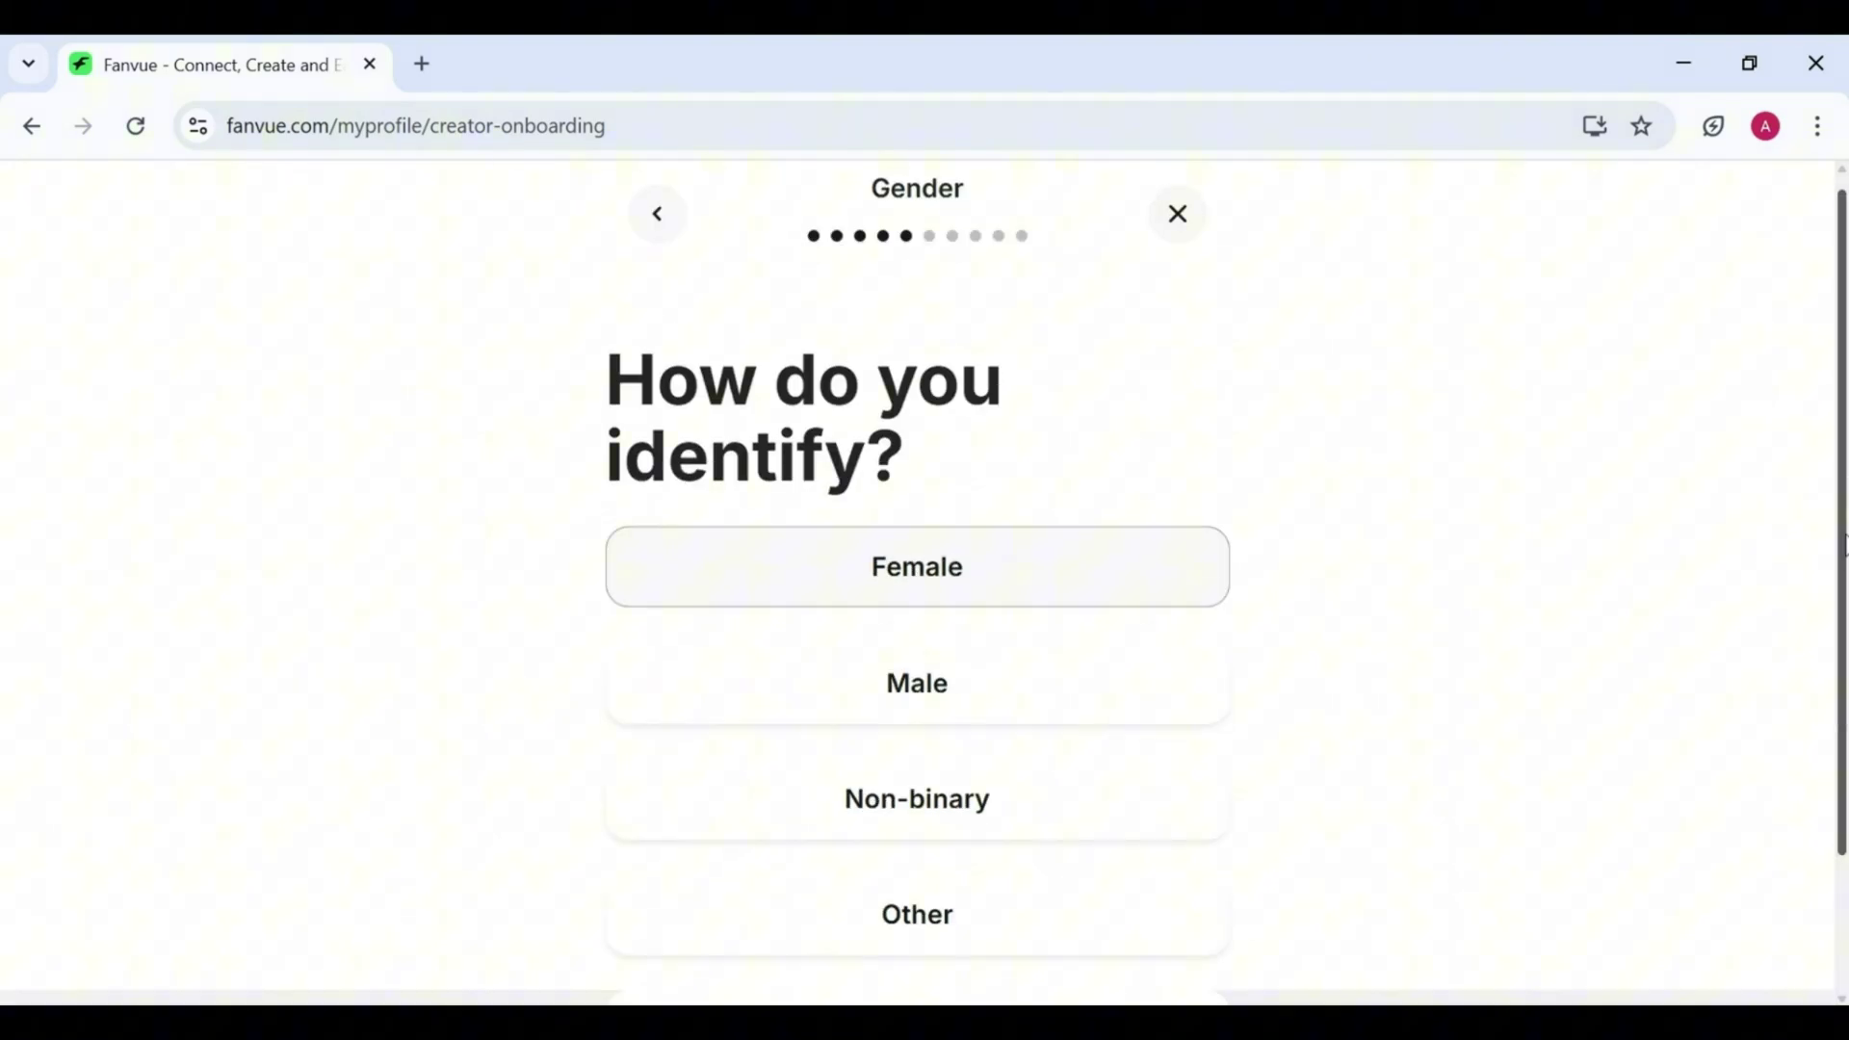
left_click(1117, 971)
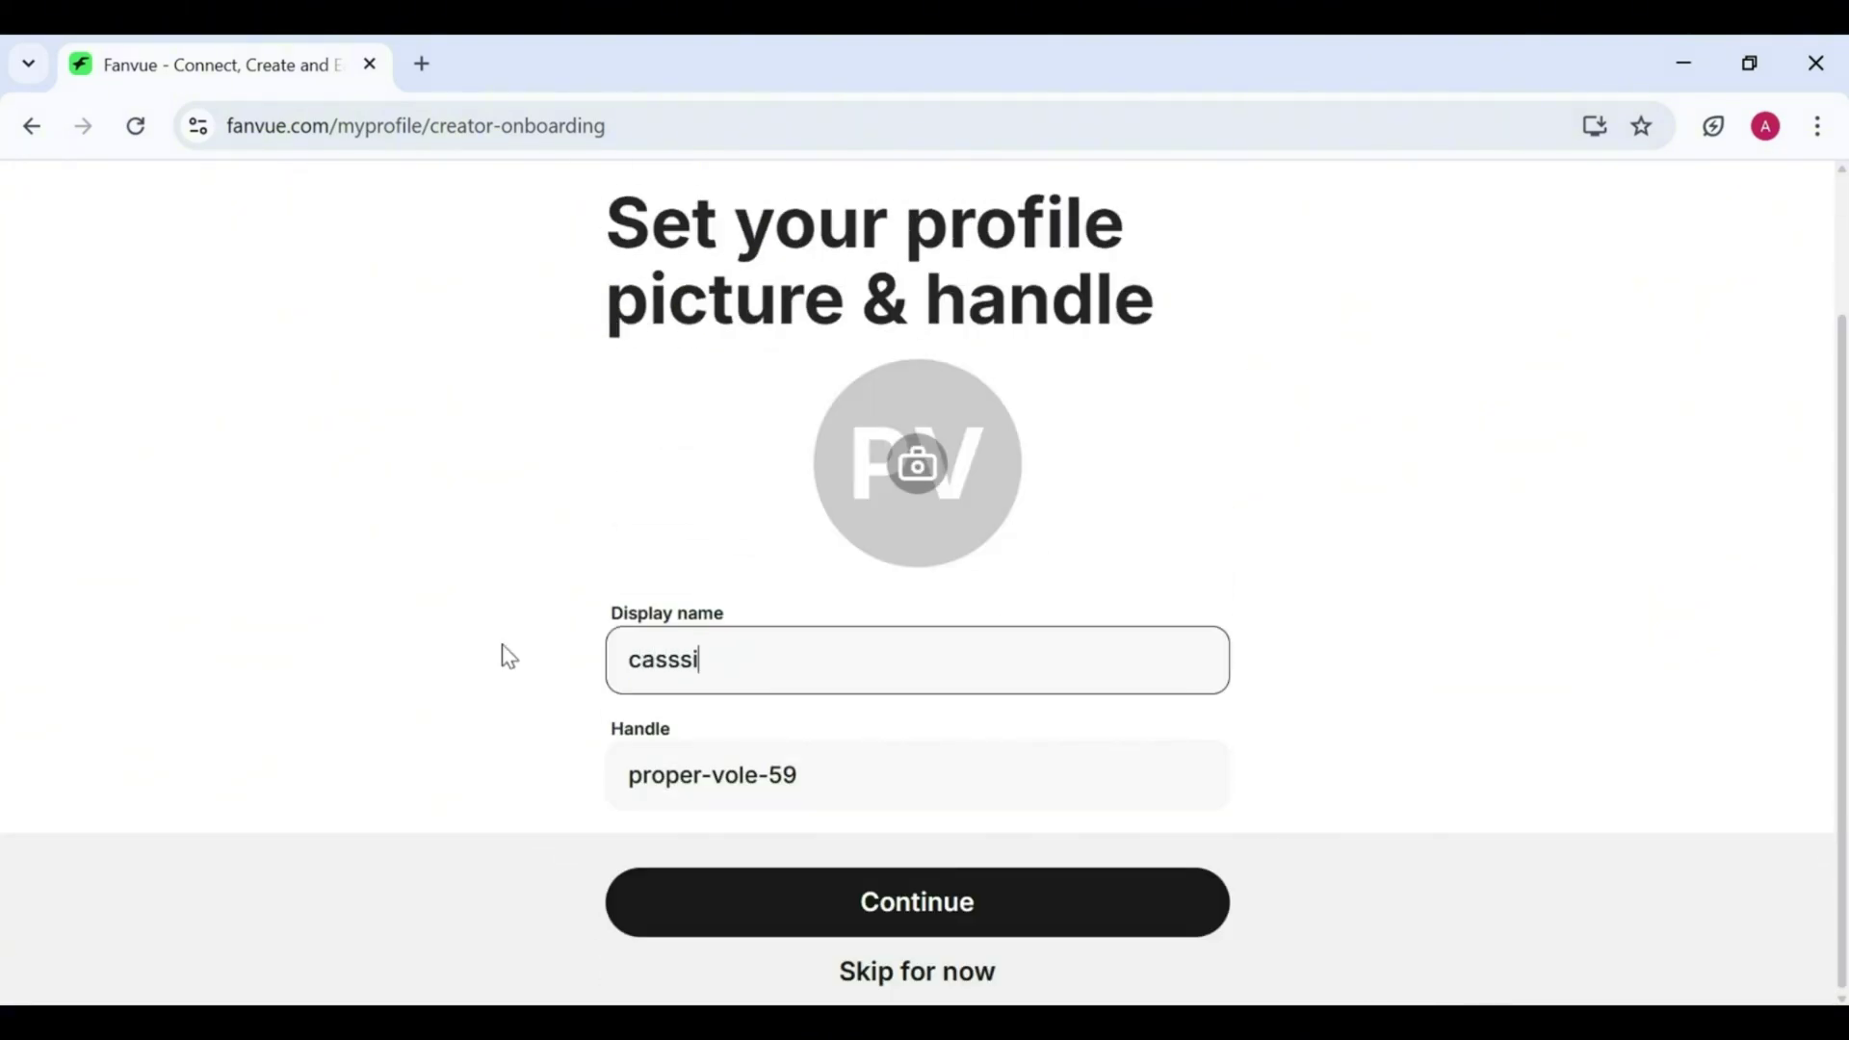
Fill in the creator's display name and handle, then continue without a profile picture.
type("e")
key("Tab")
type("cassie.szn1")
left_click(846, 932)
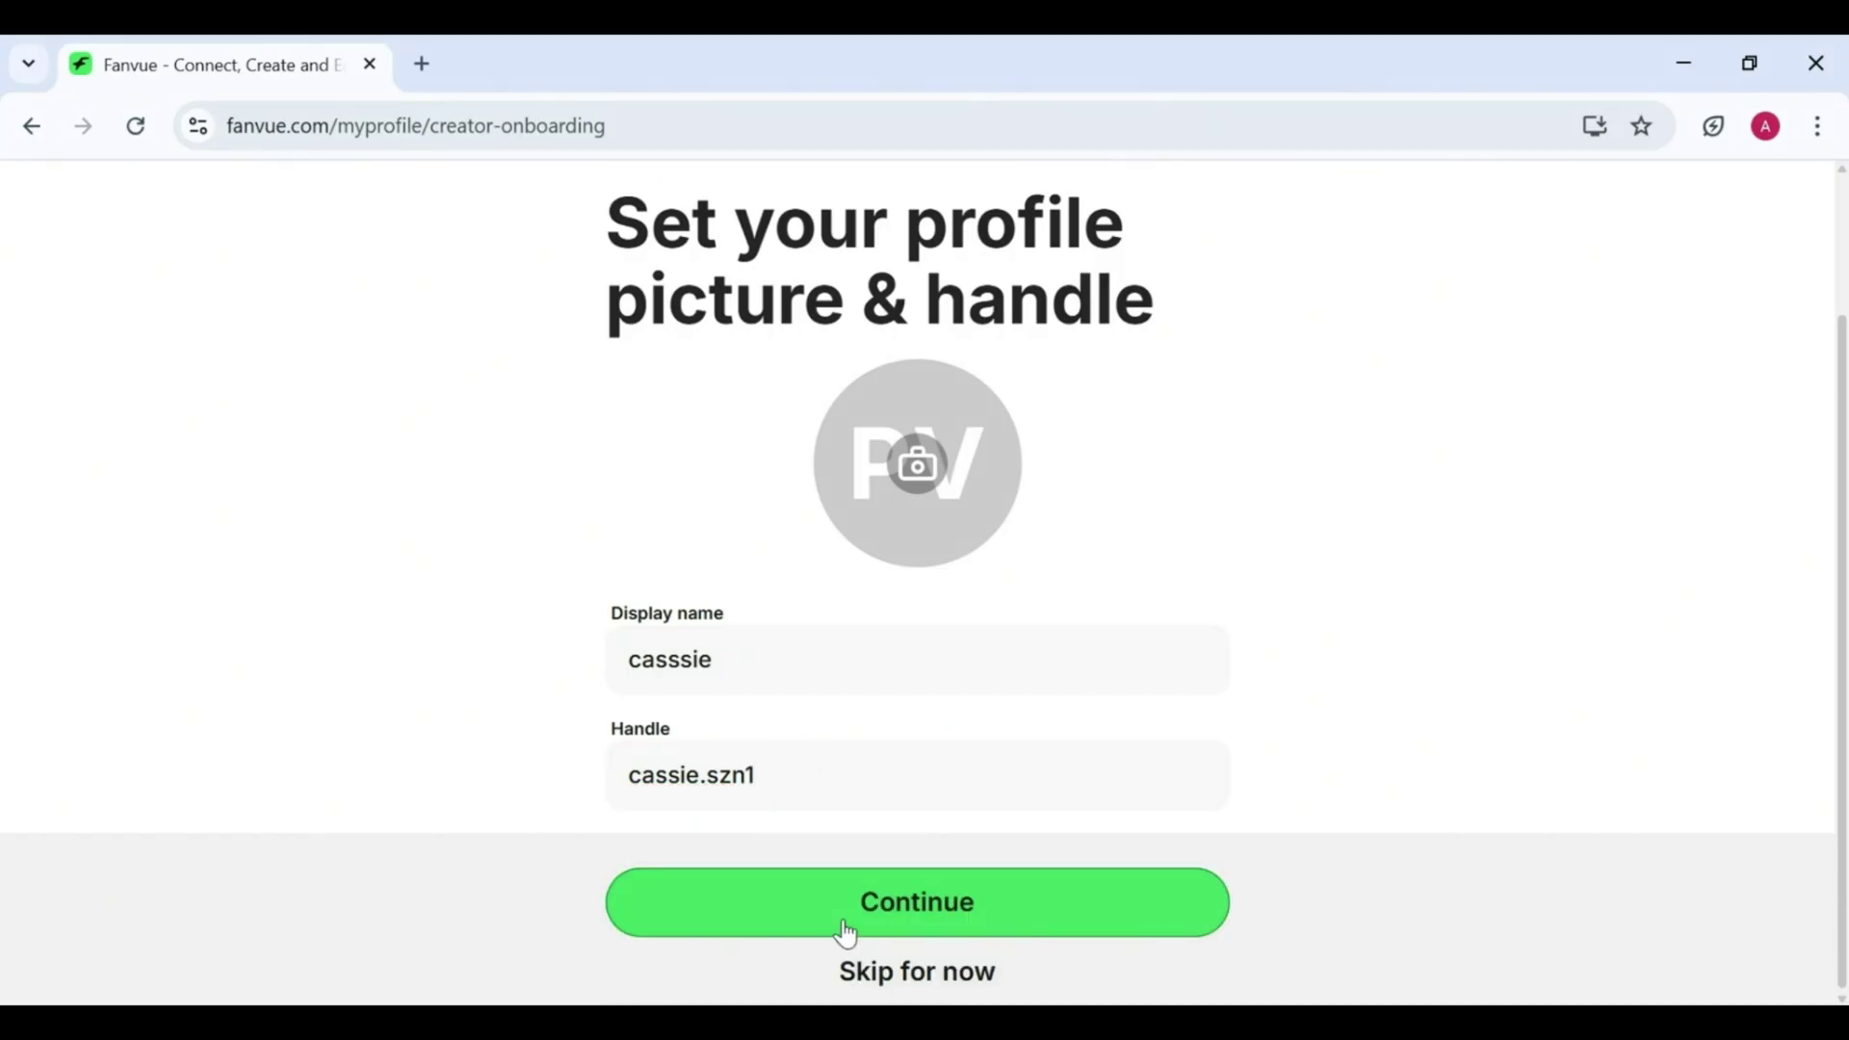
left_click(845, 932)
Enter "just a girl living her life" as the bio and continue to the subscription price.
scroll(1050, 501, "down", 1)
left_click(1048, 549)
type("just a girl living her life")
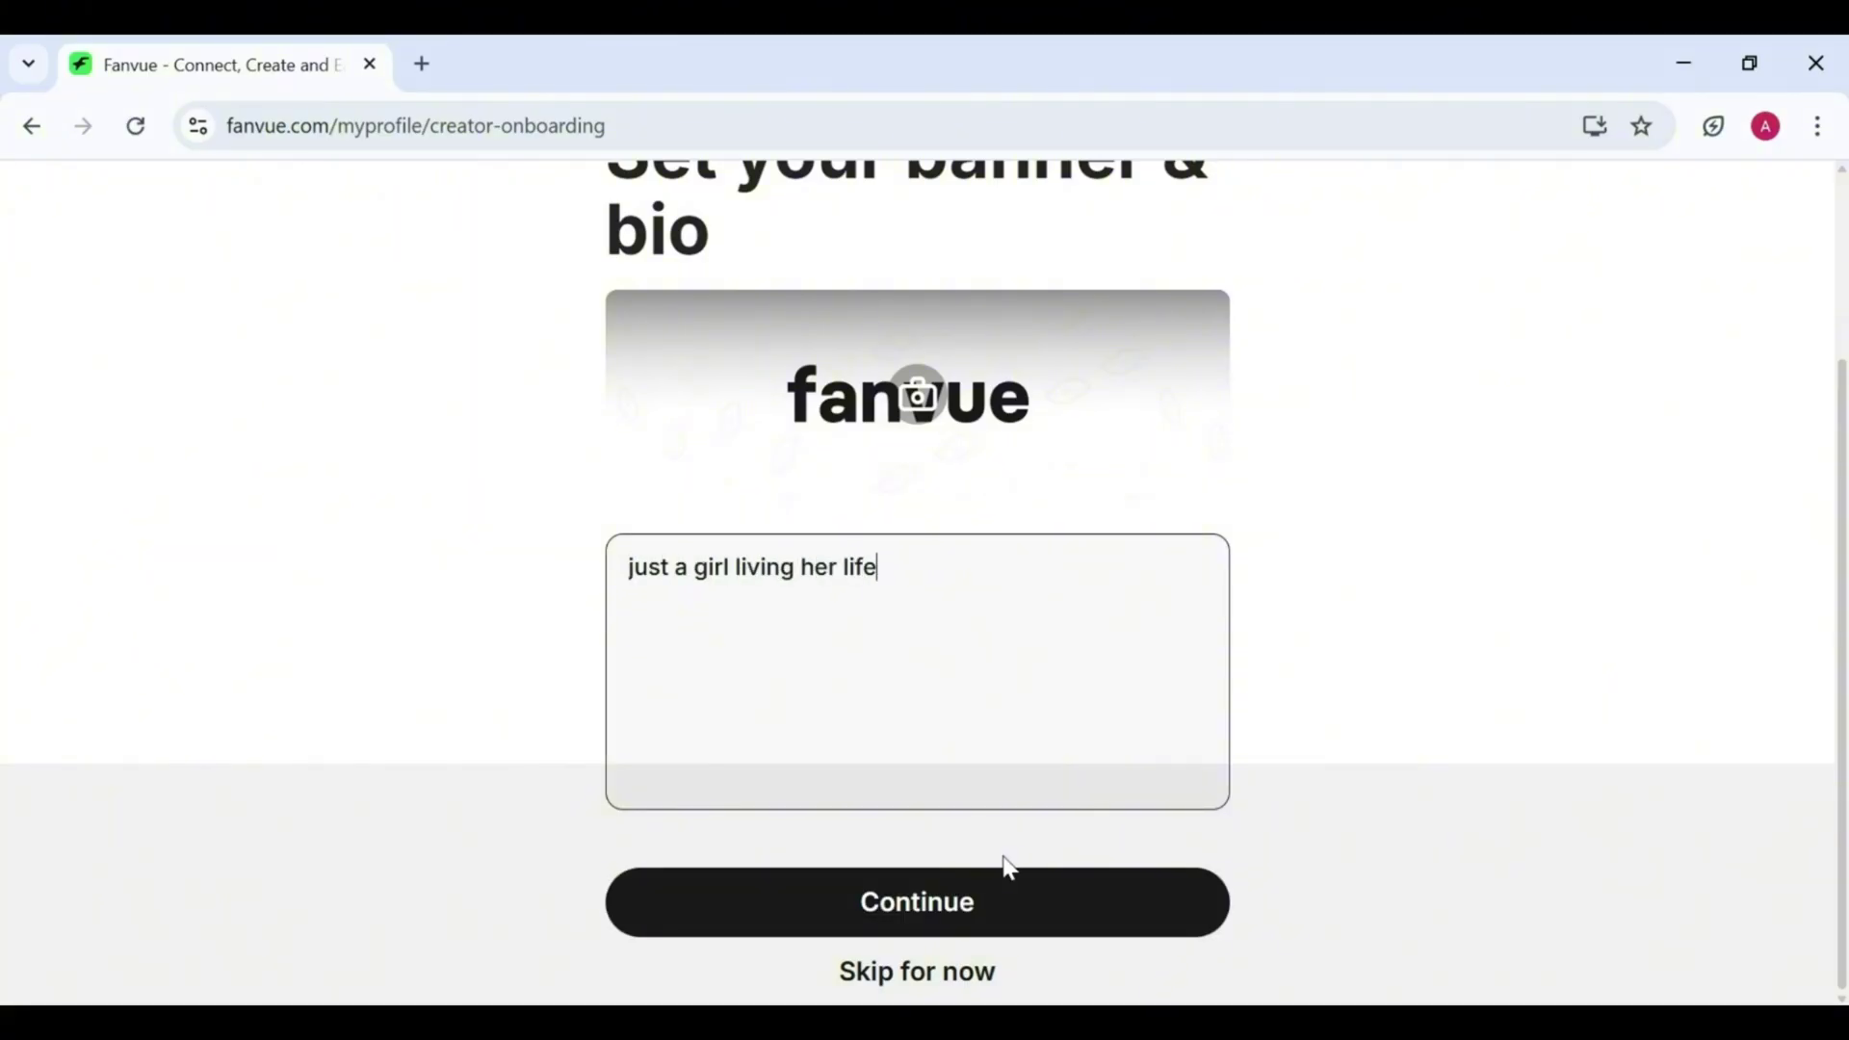
left_click(991, 919)
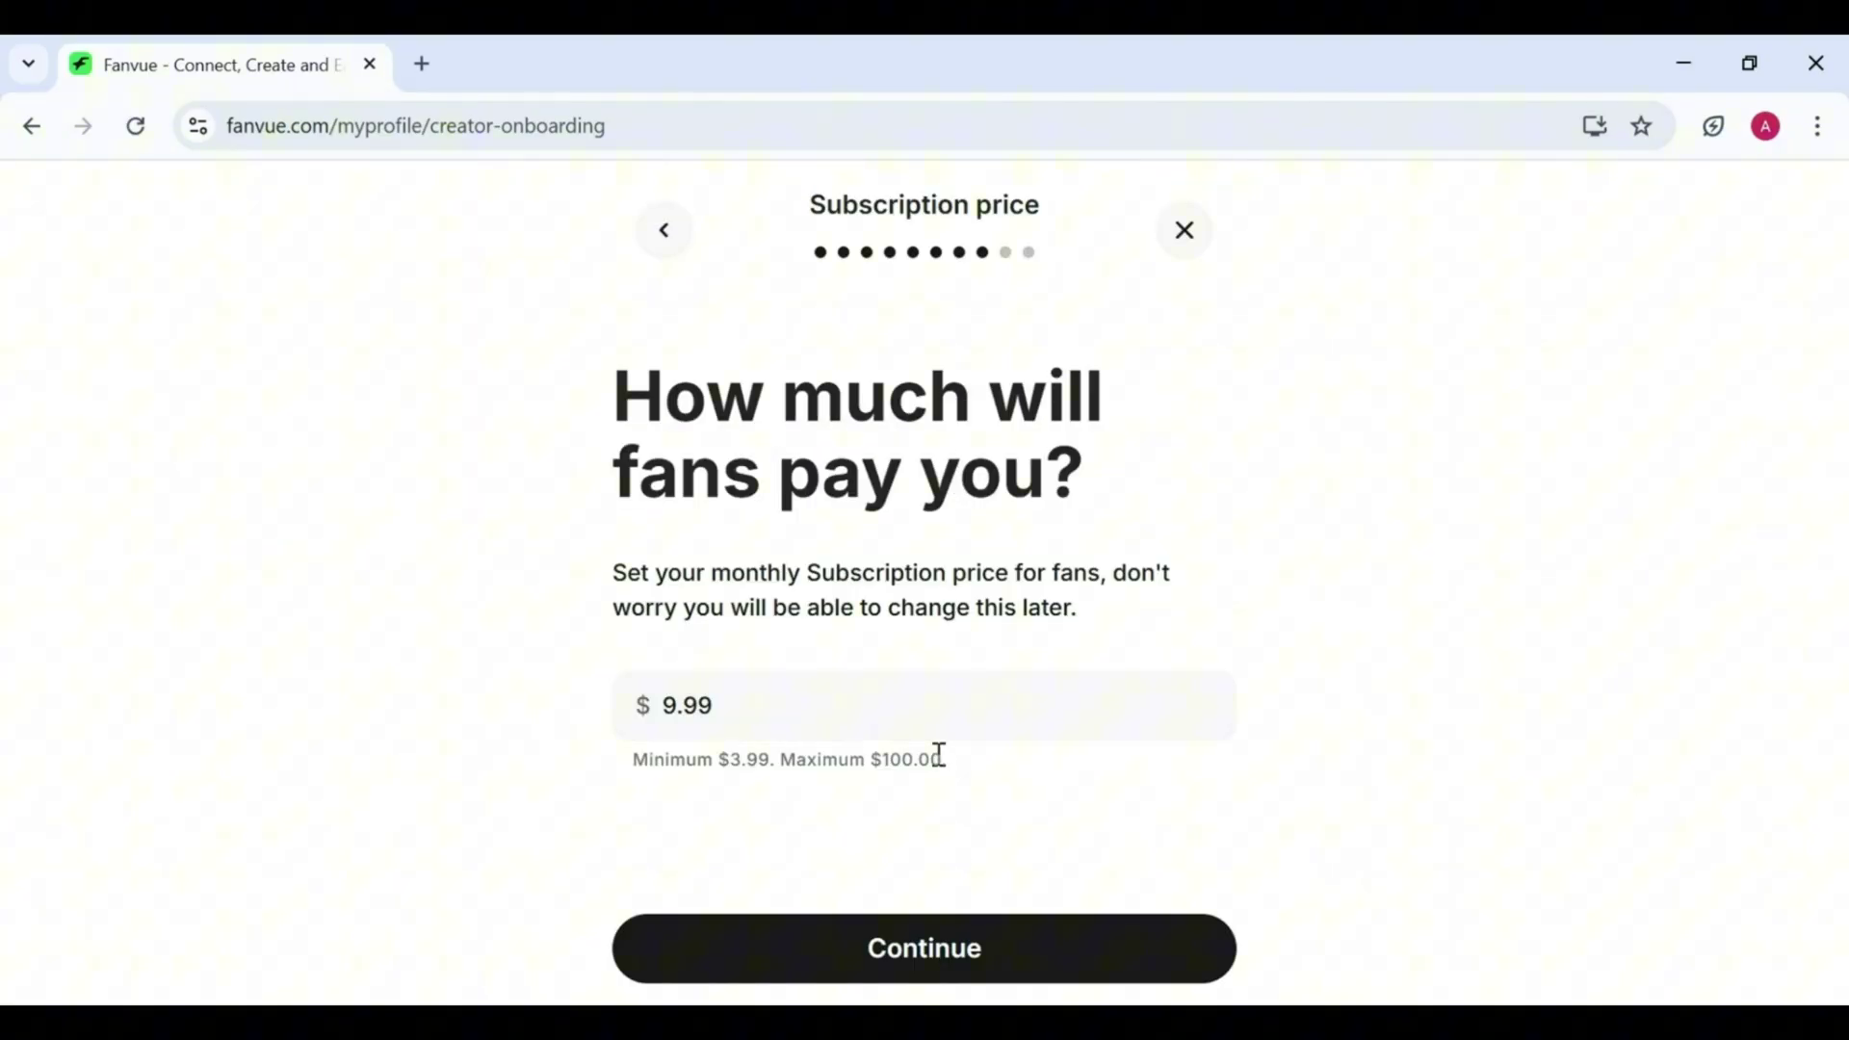
Set the monthly subscription price to $4.99 and continue through the creator onboarding.
left_click(1204, 716)
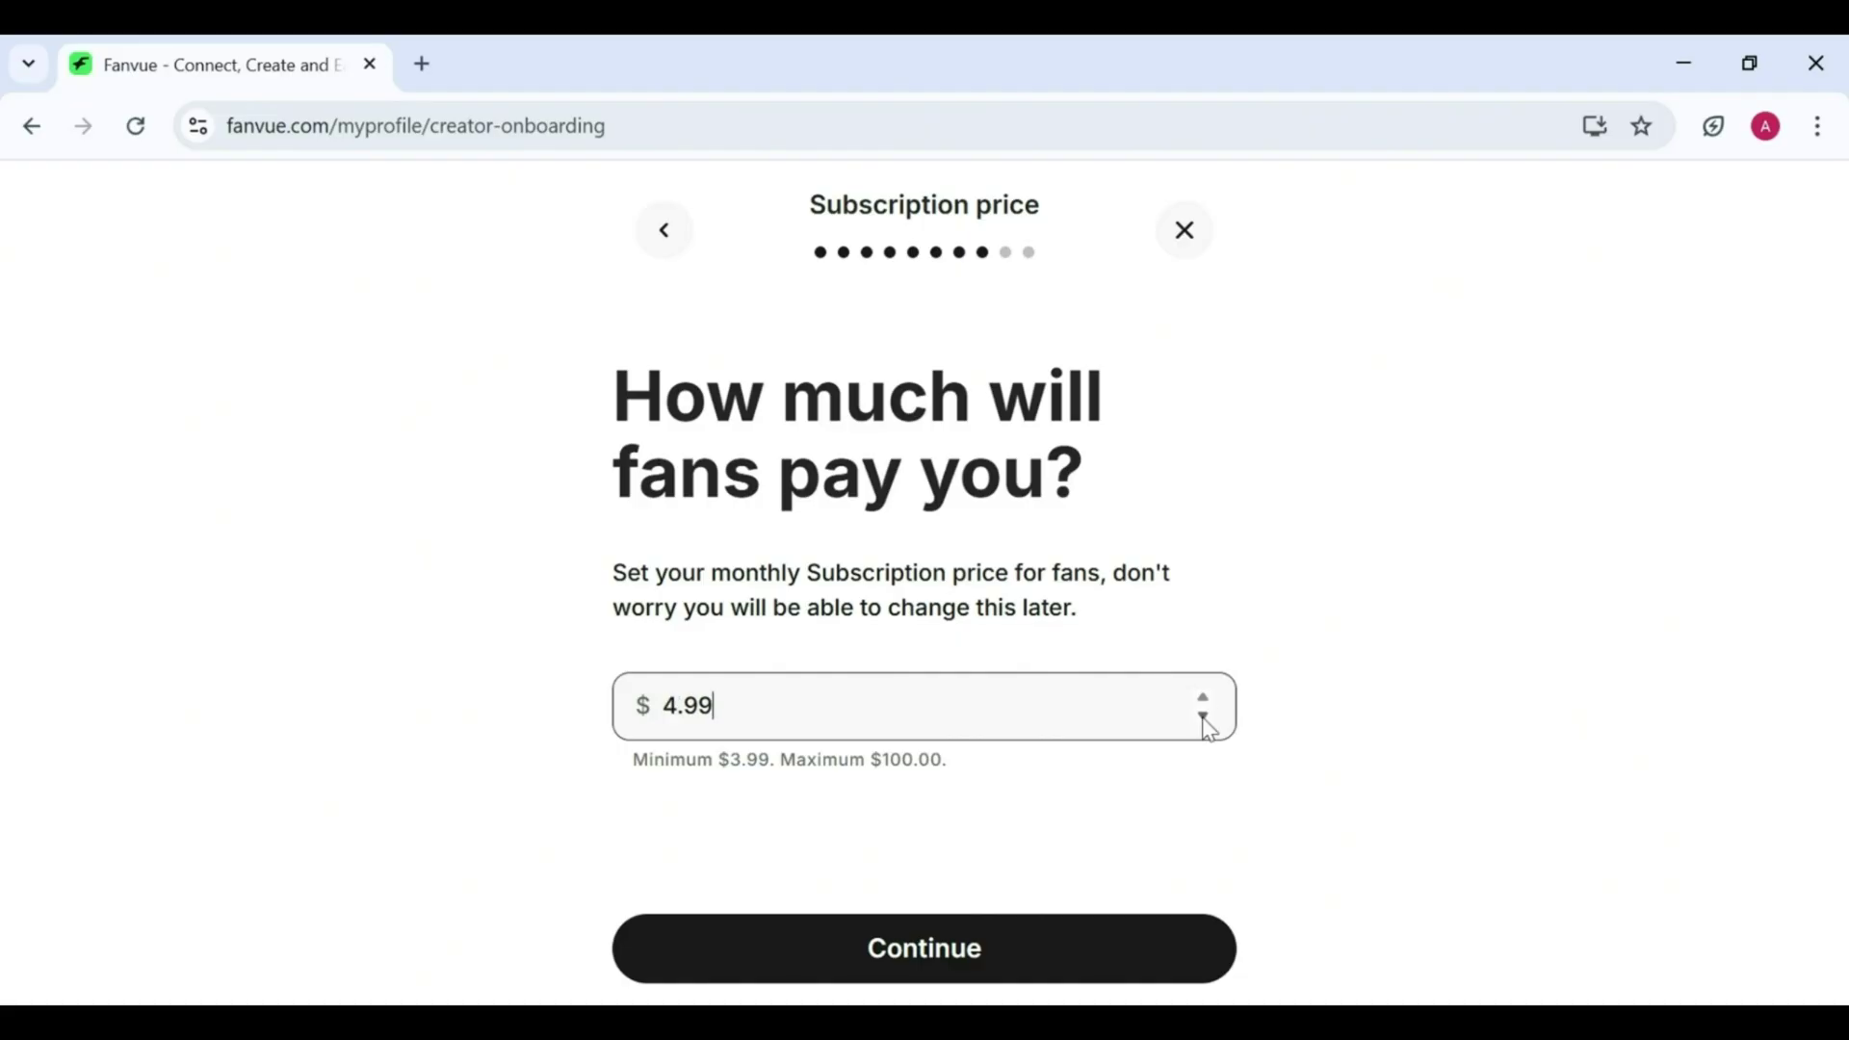
left_click(1205, 699)
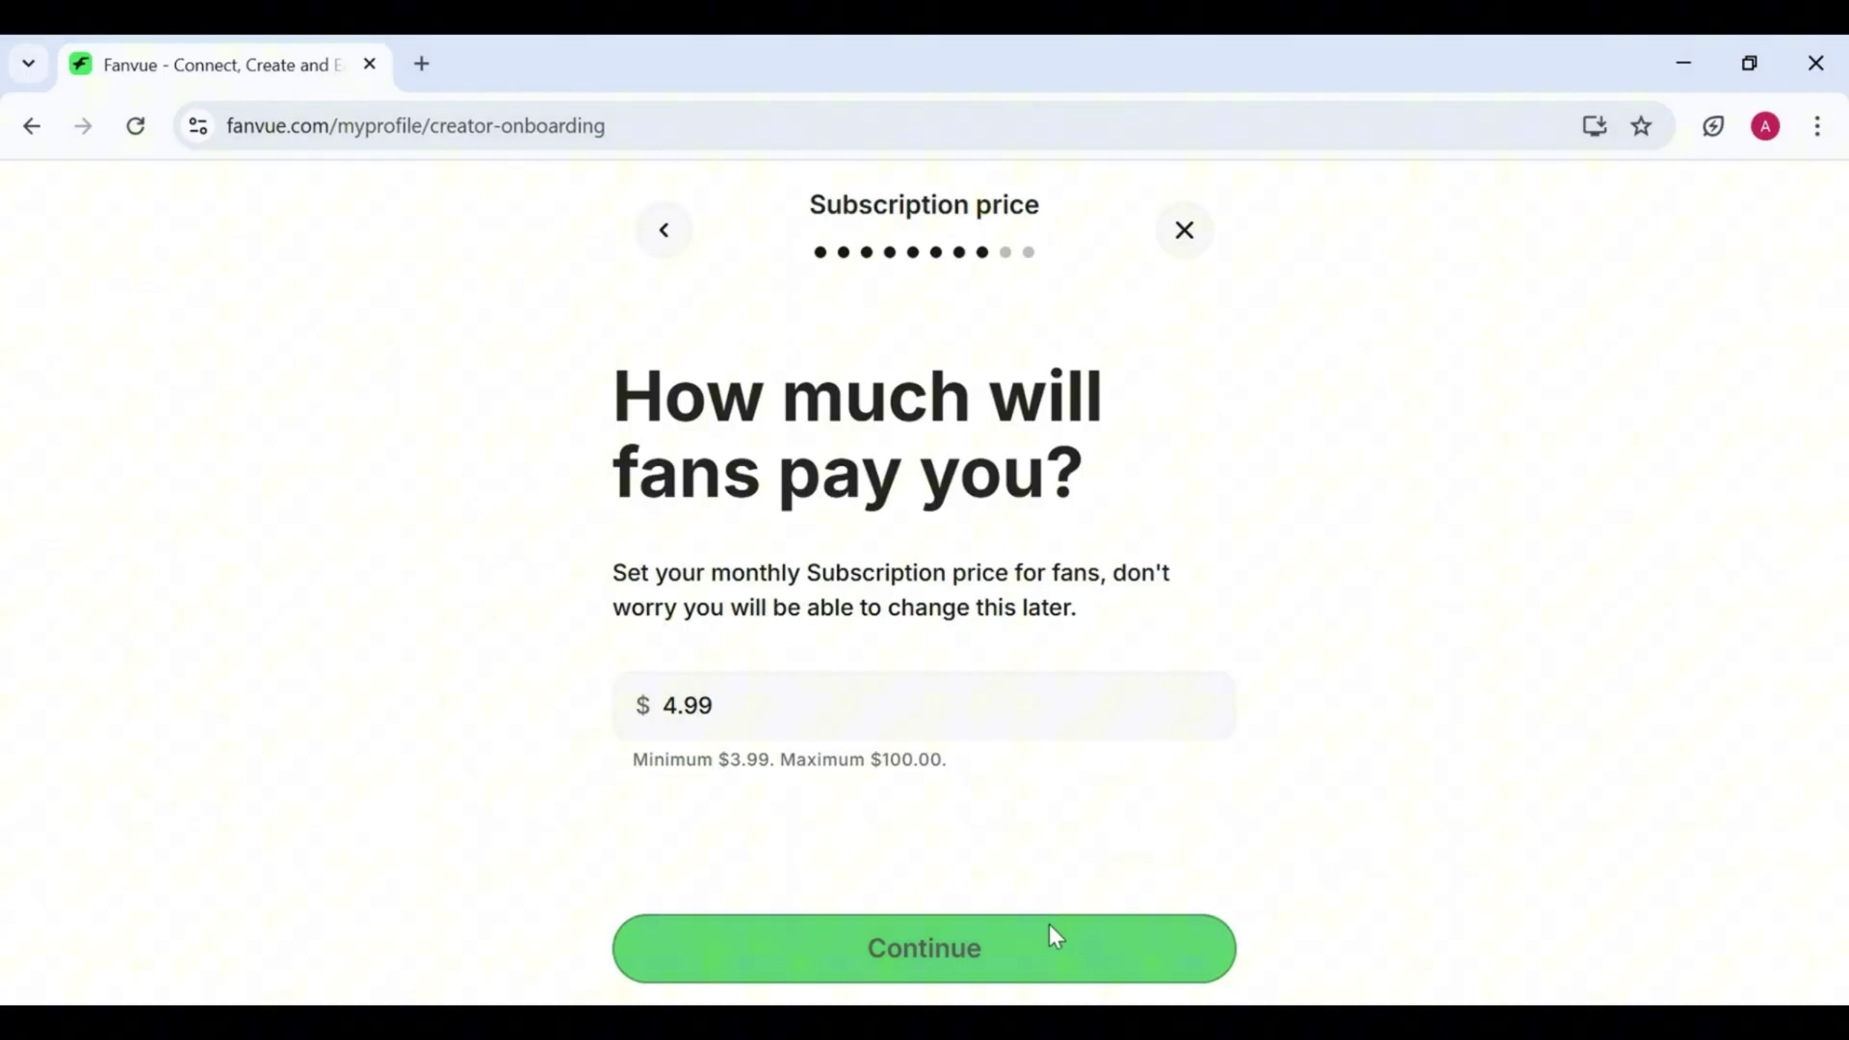
left_click(1053, 939)
scroll(1064, 939, "down", 3)
left_click(1064, 942)
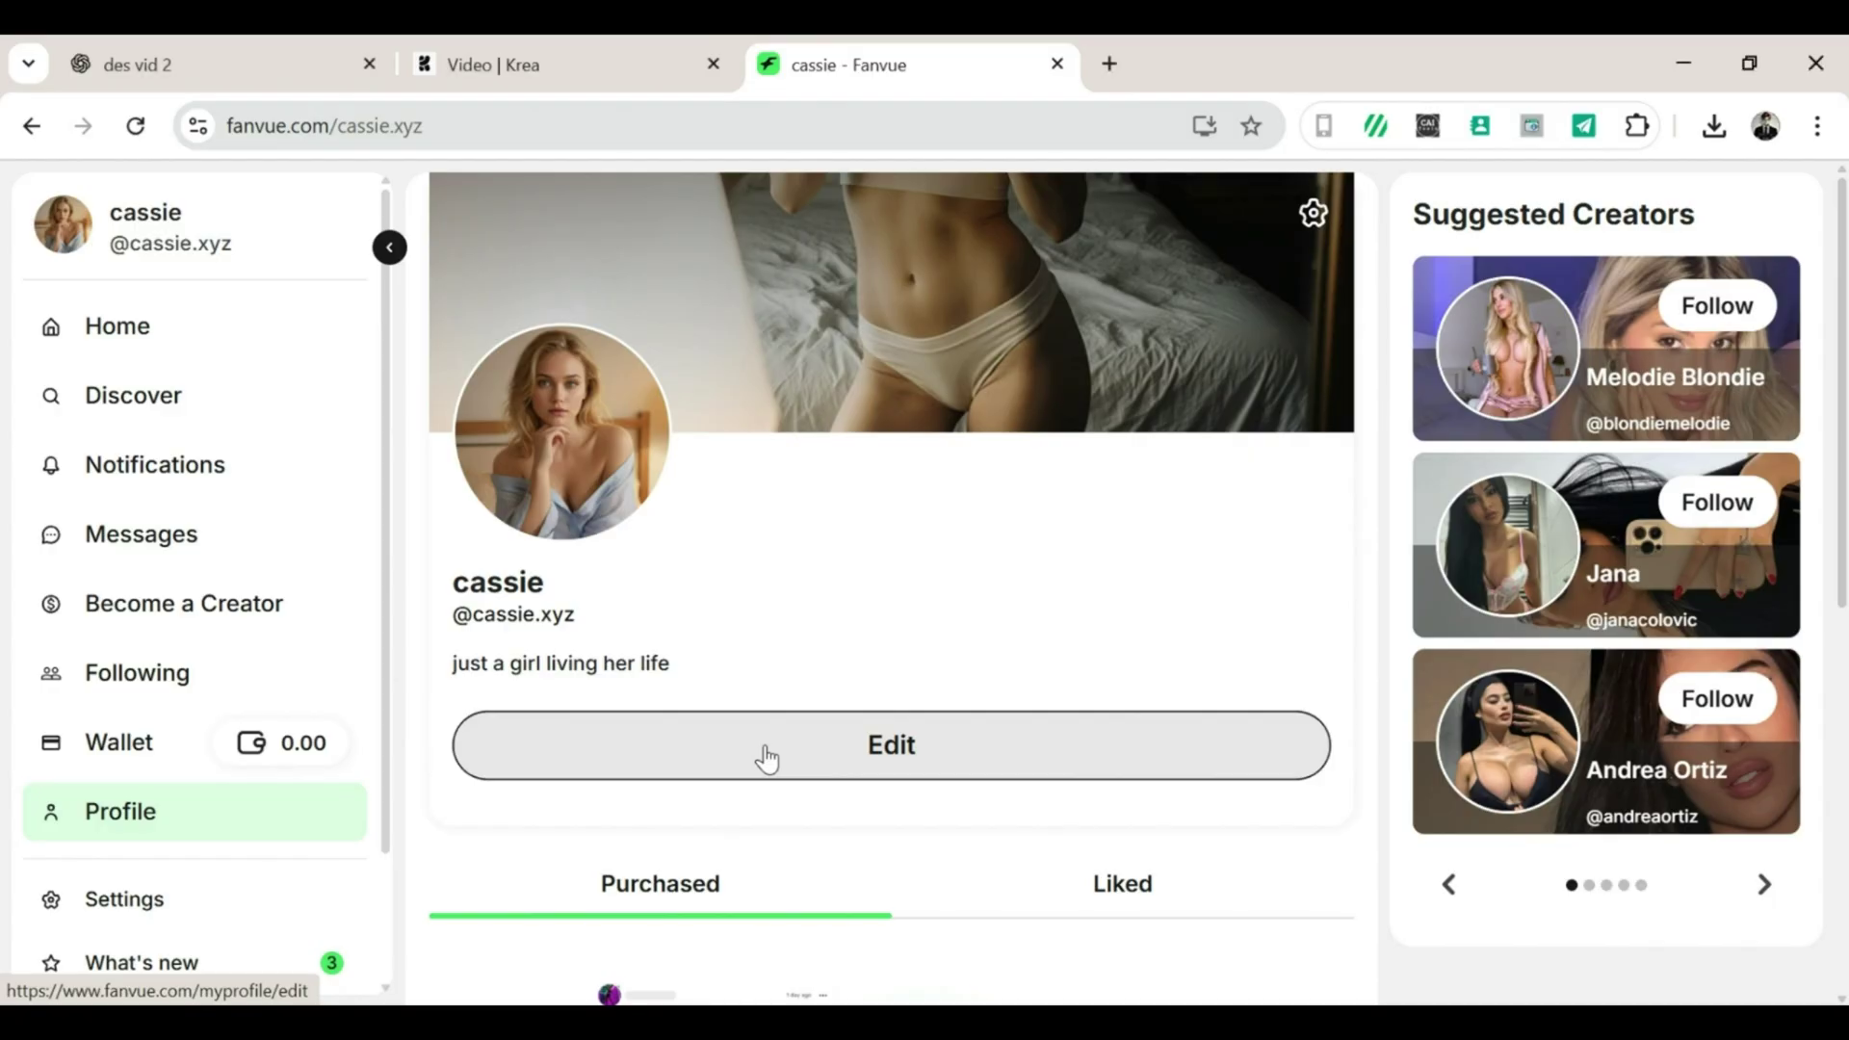
Edit the profile and replace its picture with the downloaded selfie of the smiling young woman in a beige top, keeping the default crop.
left_click(767, 759)
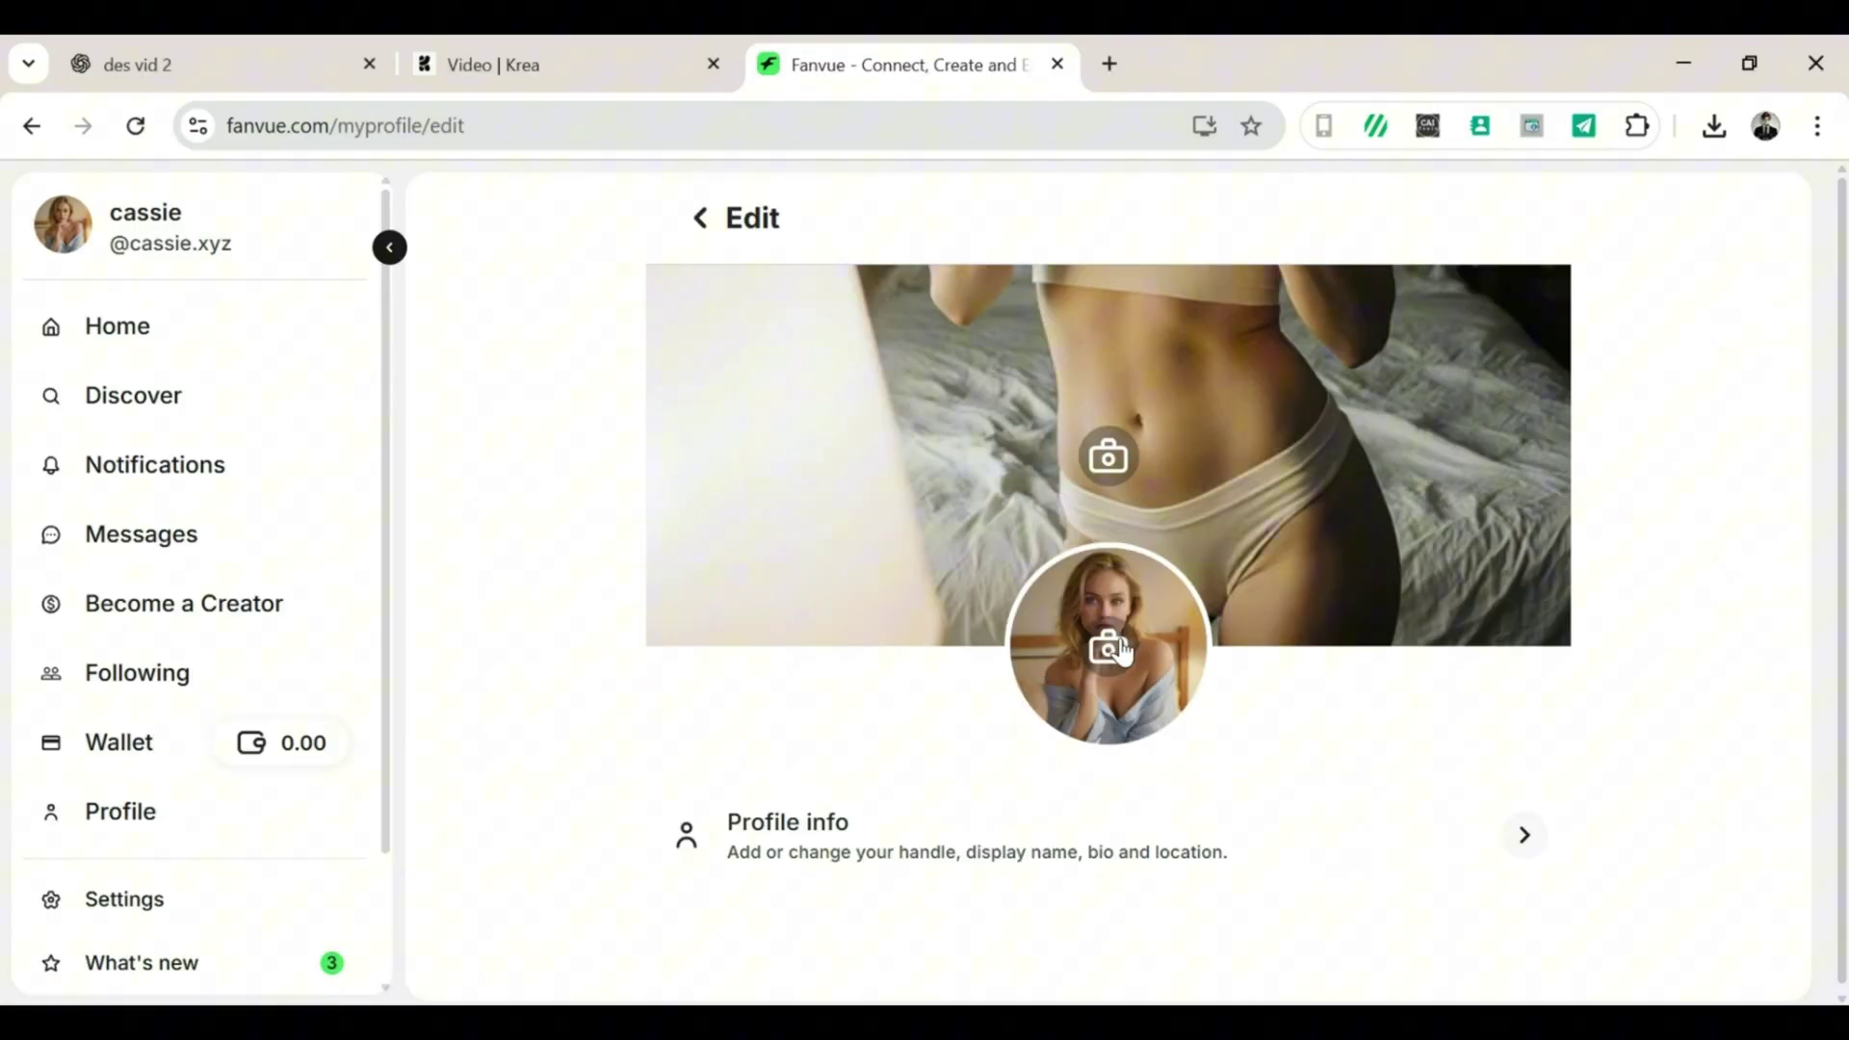
left_click(1119, 639)
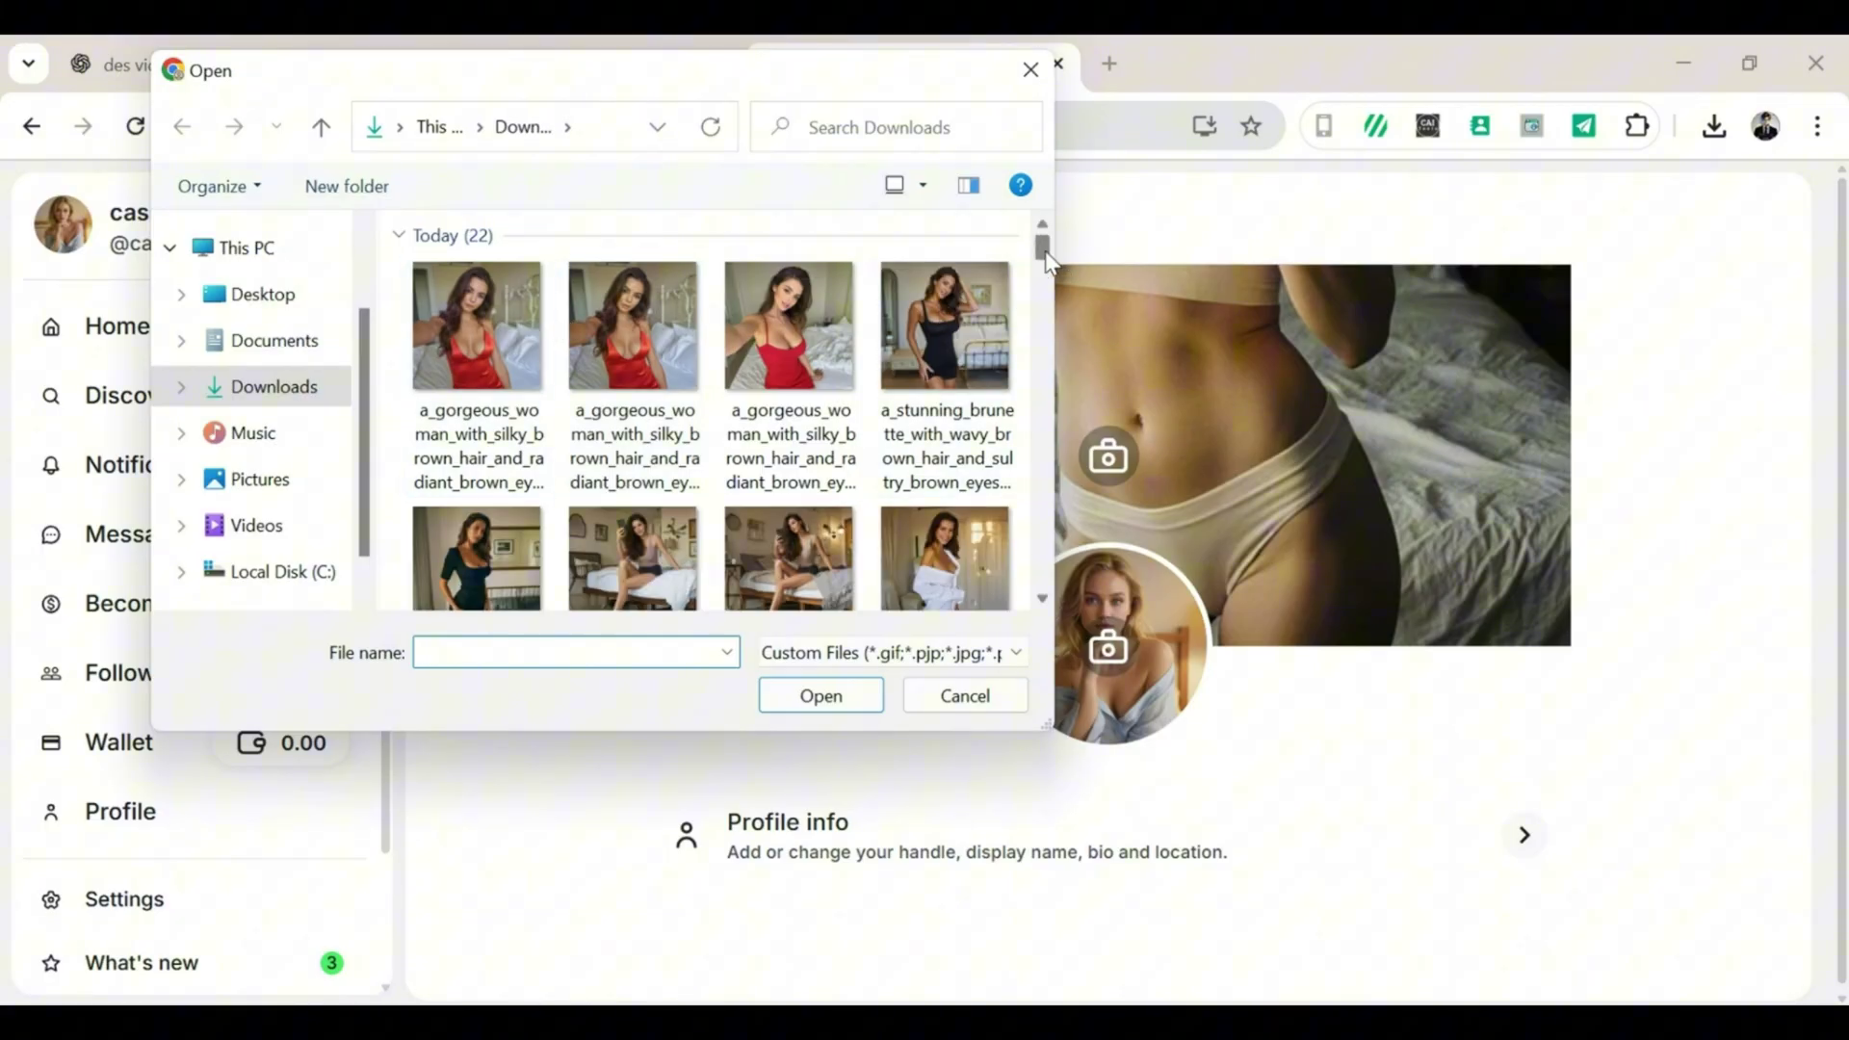
mouse_move(1046, 254)
left_mouse_down()
mouse_move(1045, 317)
mouse_move(1045, 277)
left_mouse_up()
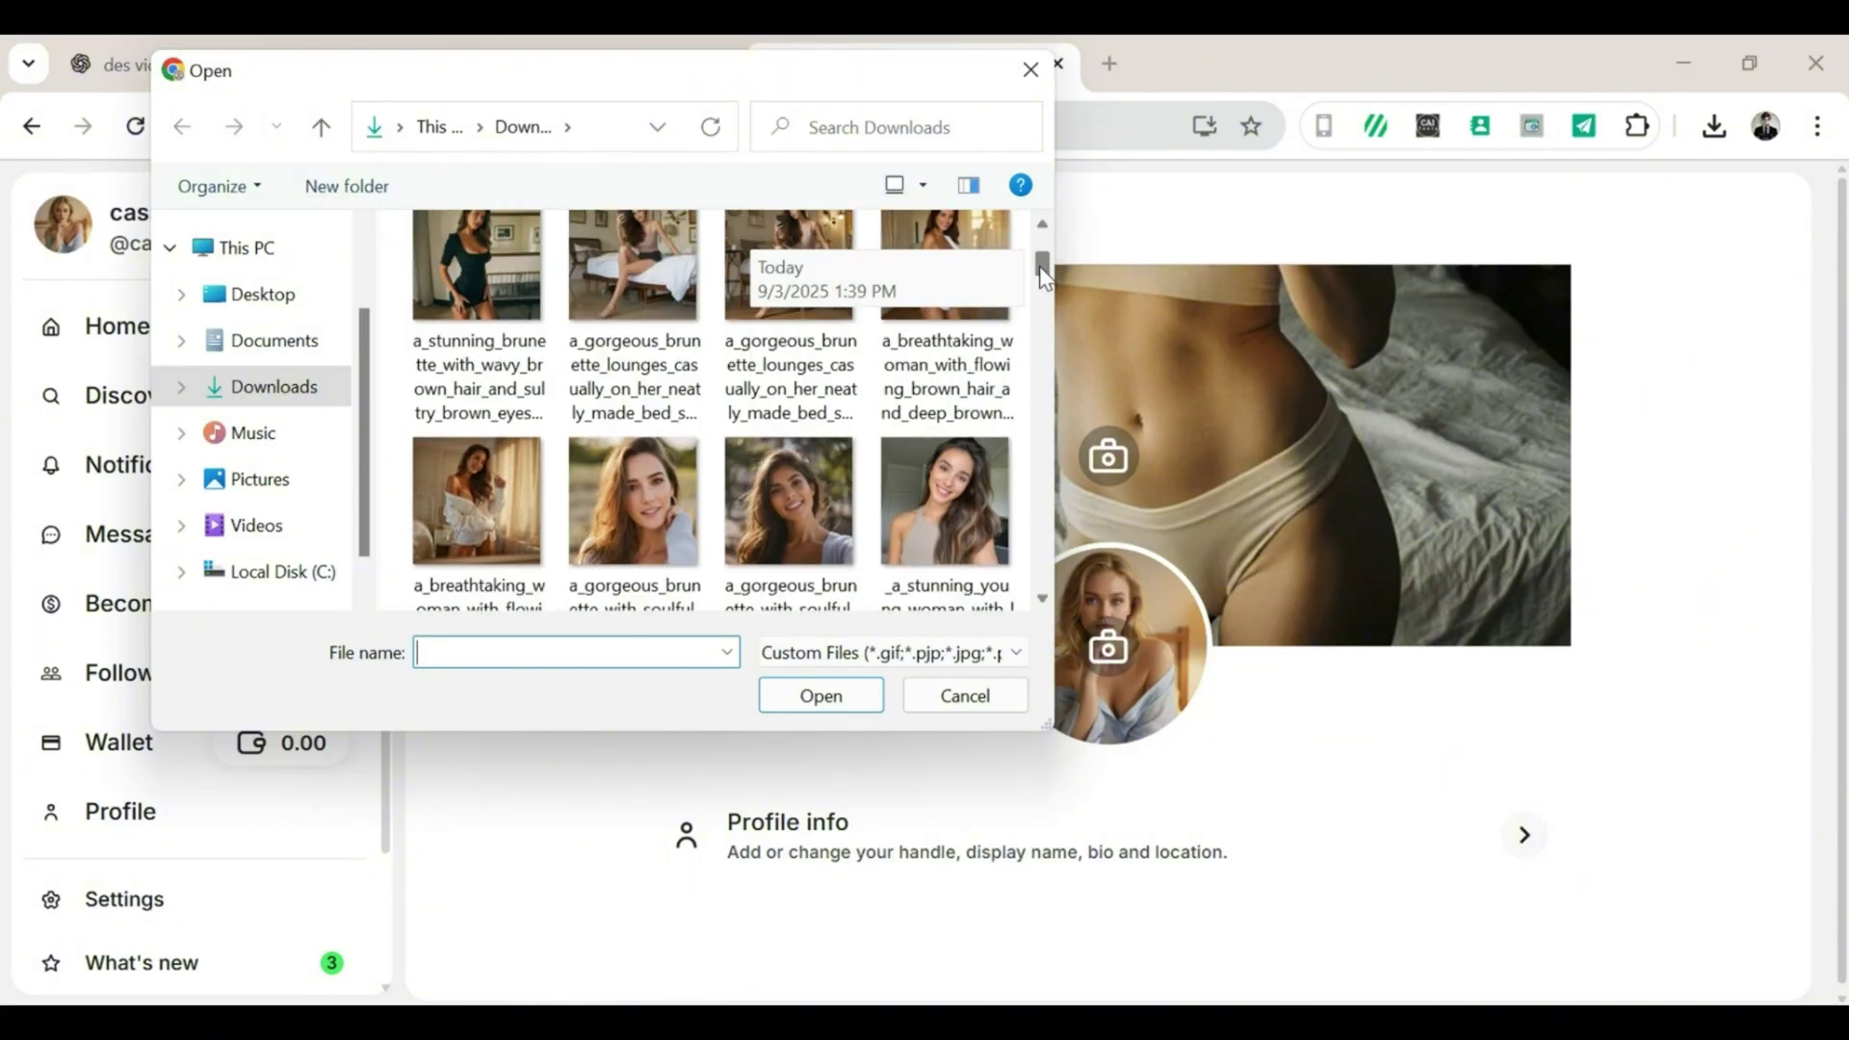
left_click(952, 447)
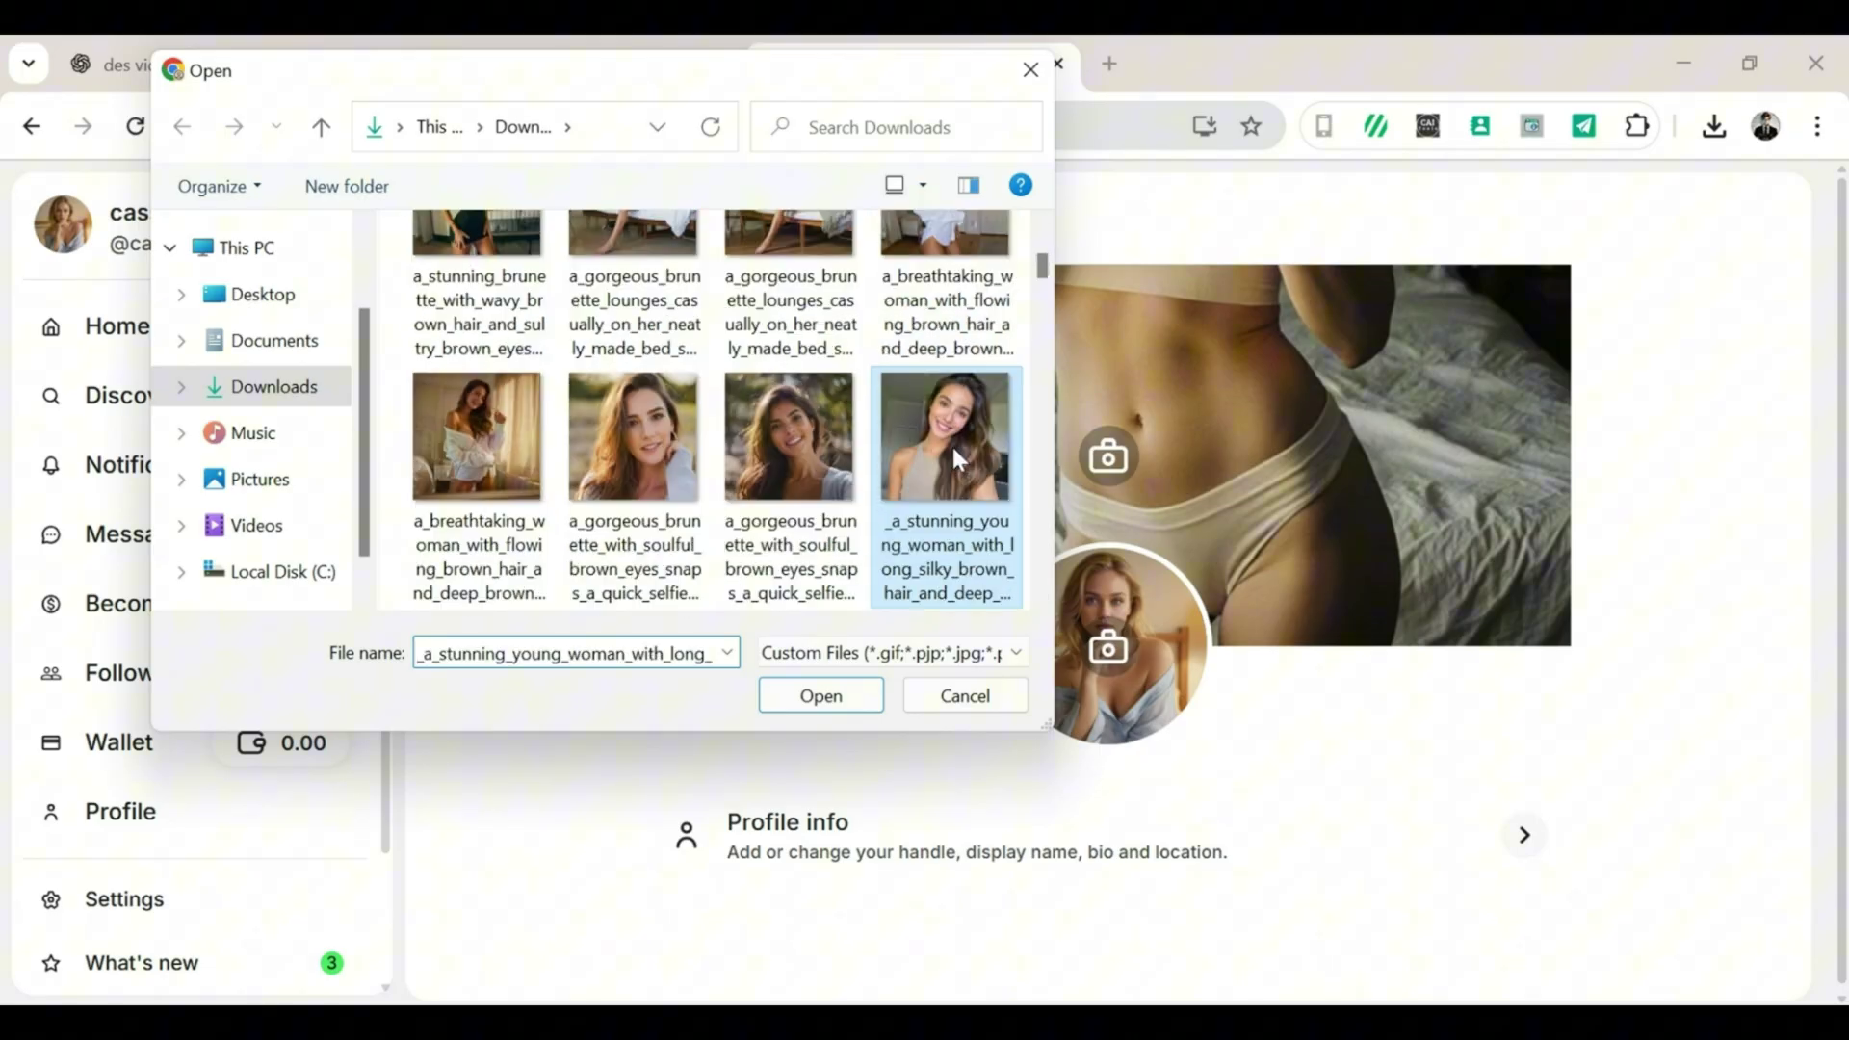
double_click(952, 445)
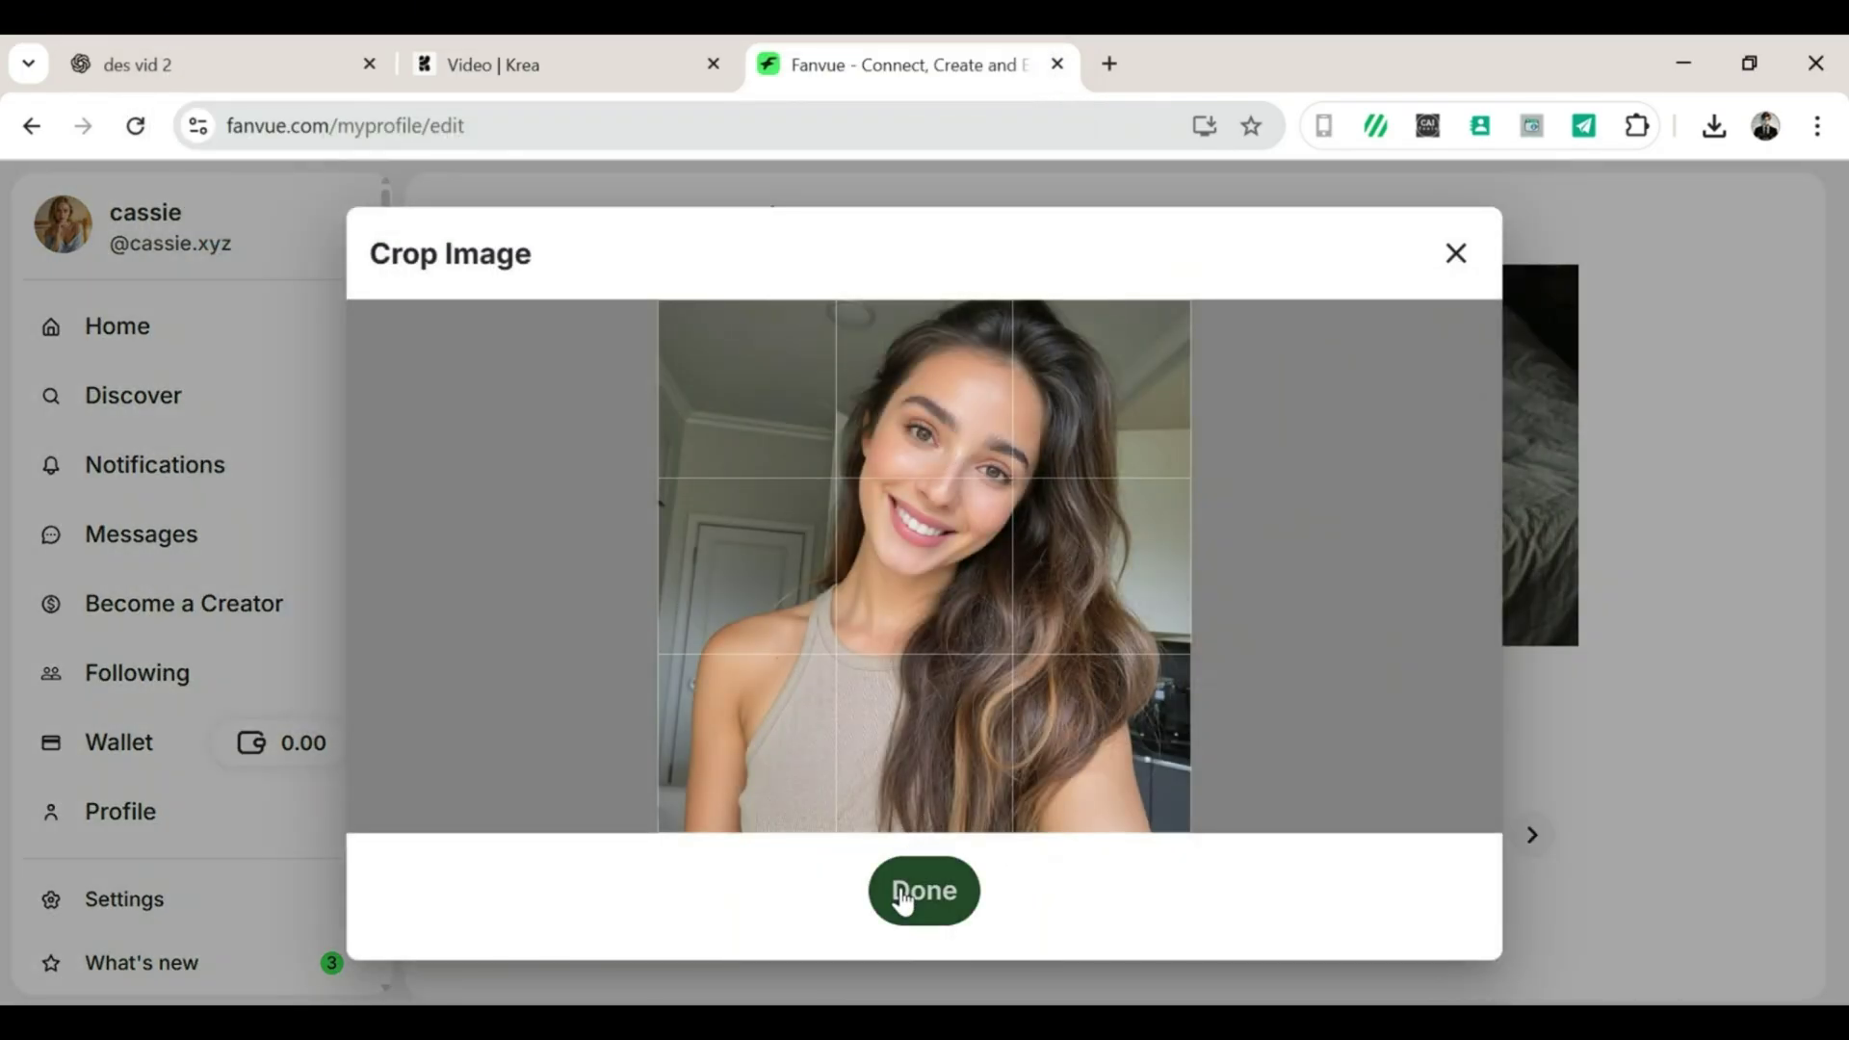
left_click(902, 895)
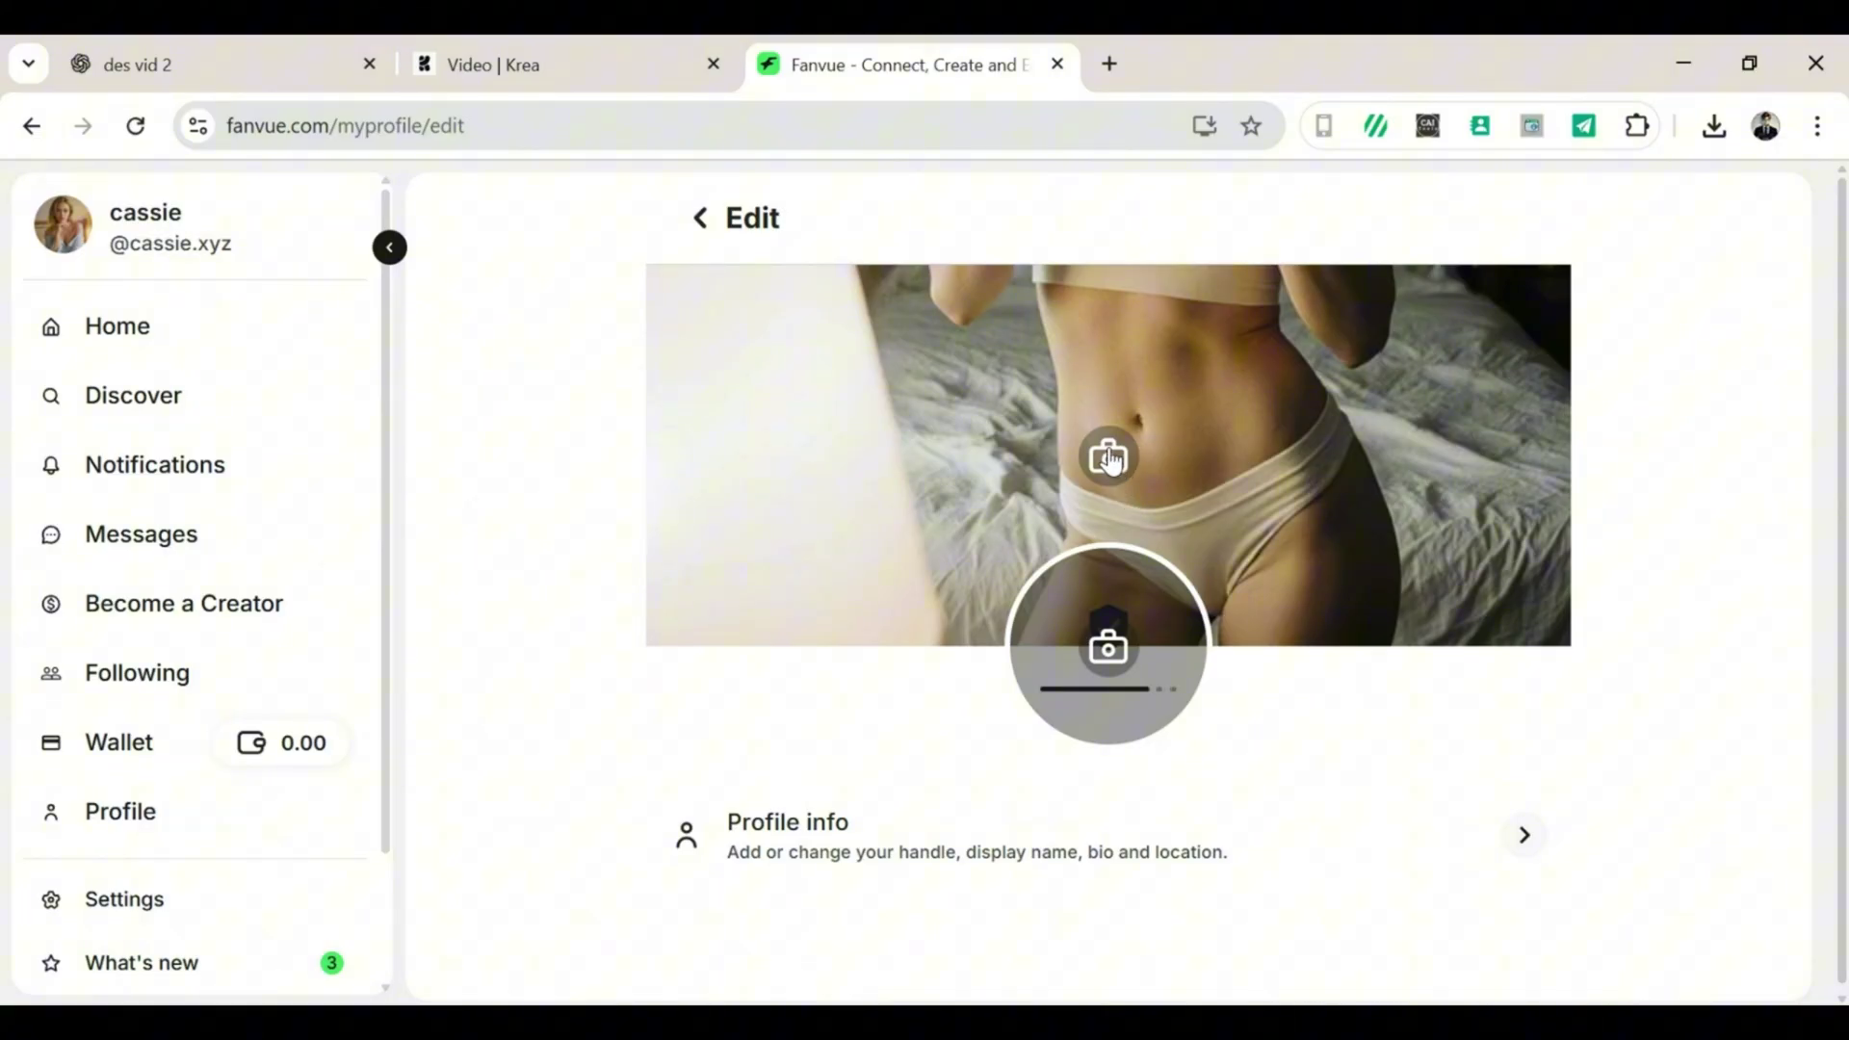
Upload the image of the brunette in the black dress as the profile banner, shifting the crop higher to include her chin and shoulders.
left_click(1110, 450)
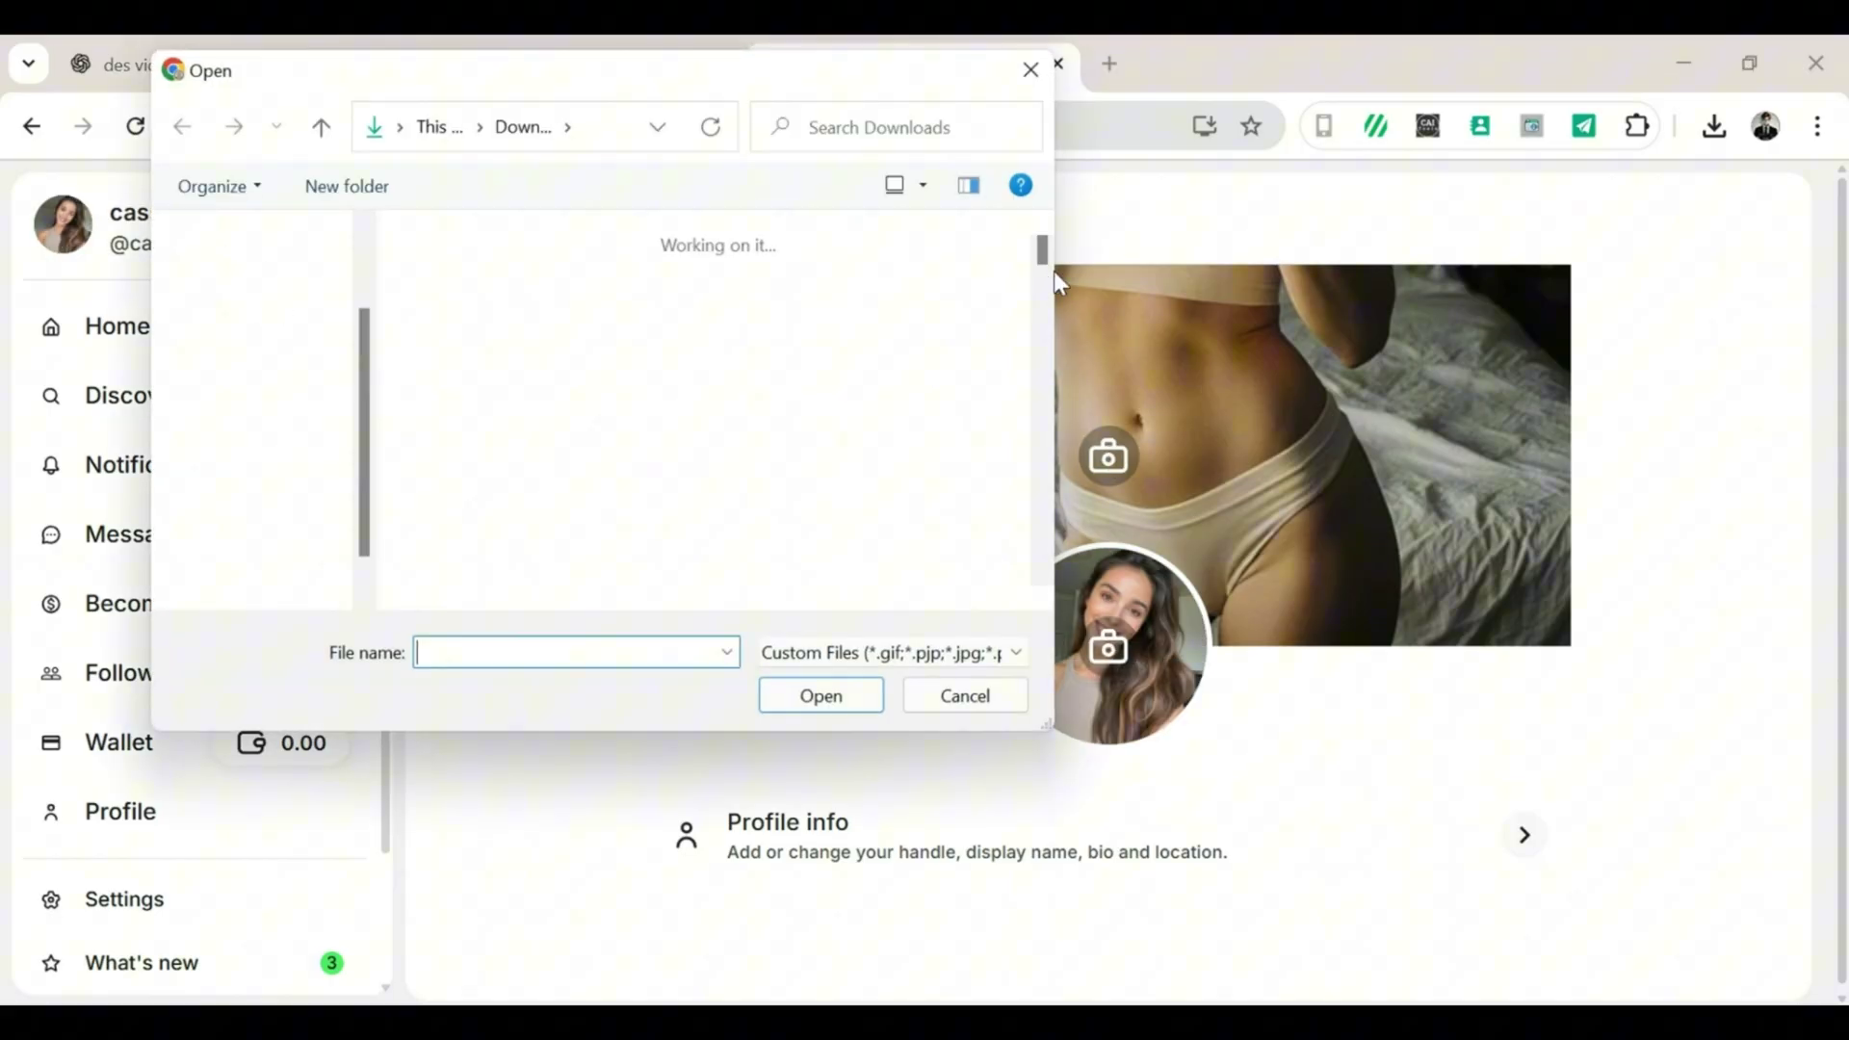
double_click(952, 322)
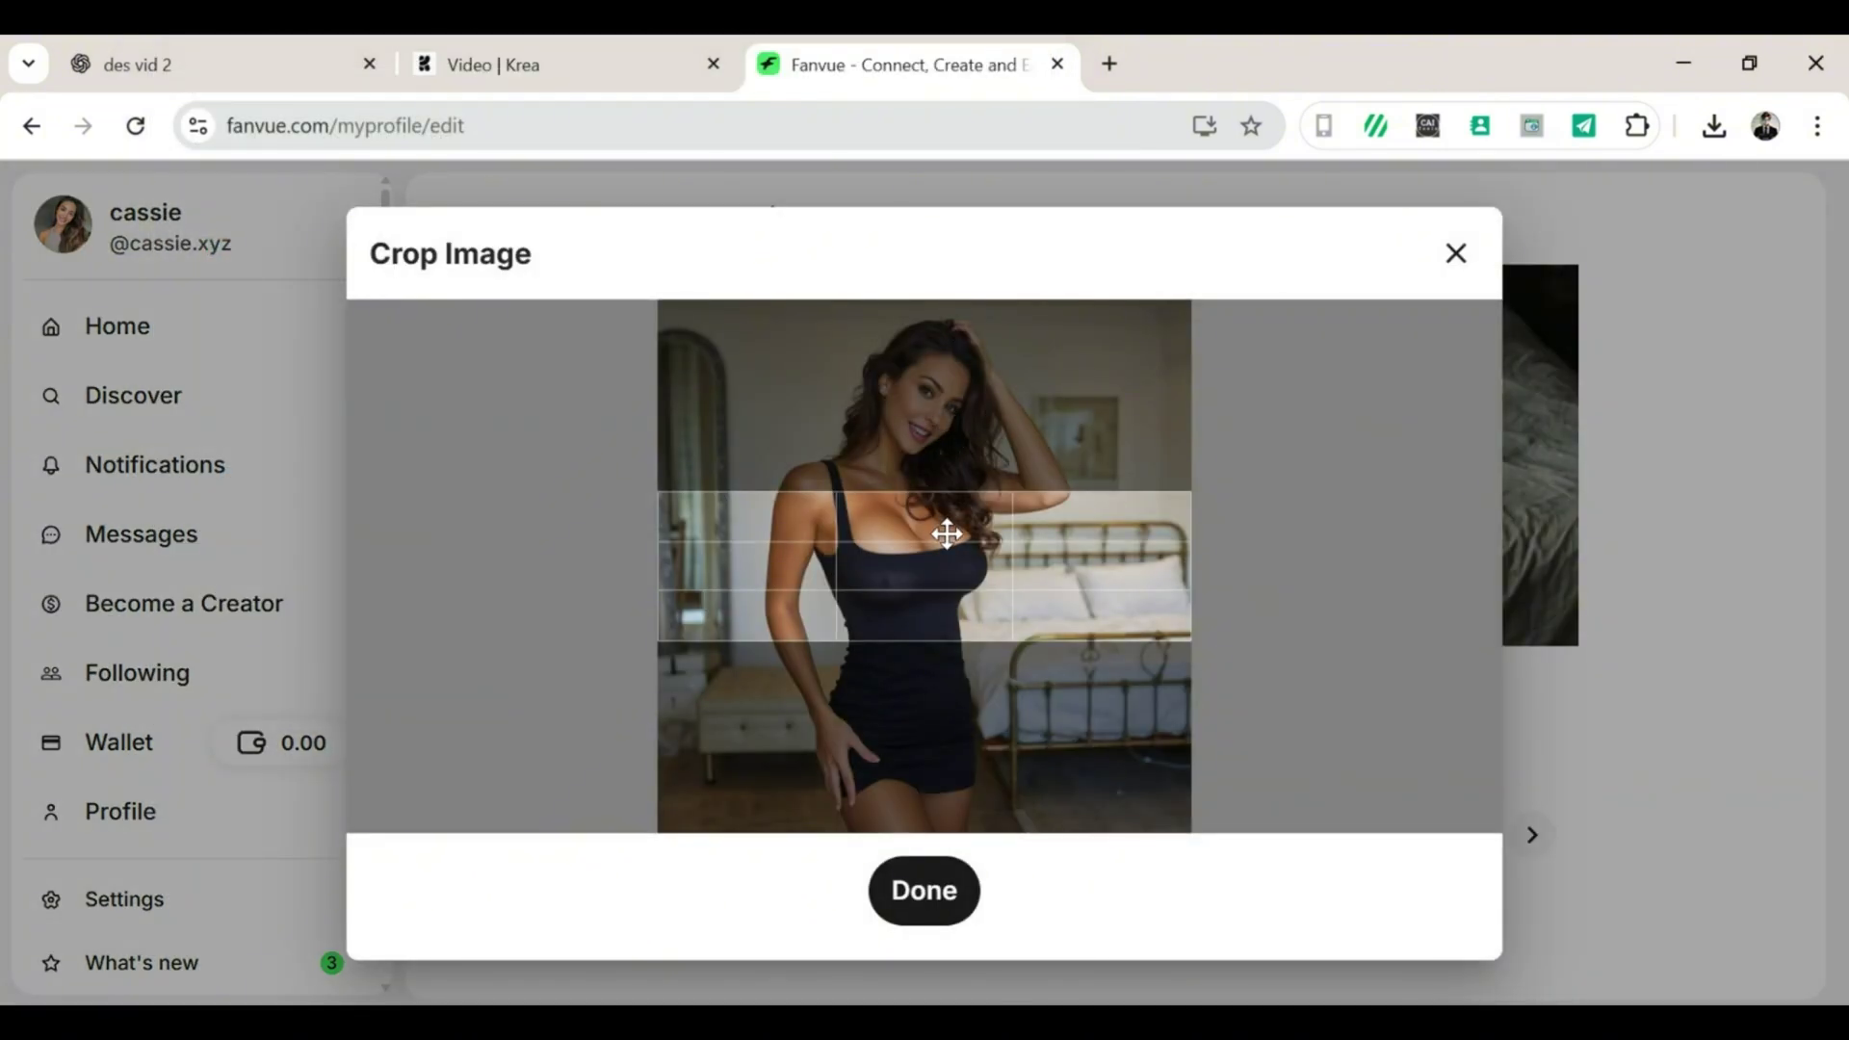
left_click_drag(945, 532, 953, 603)
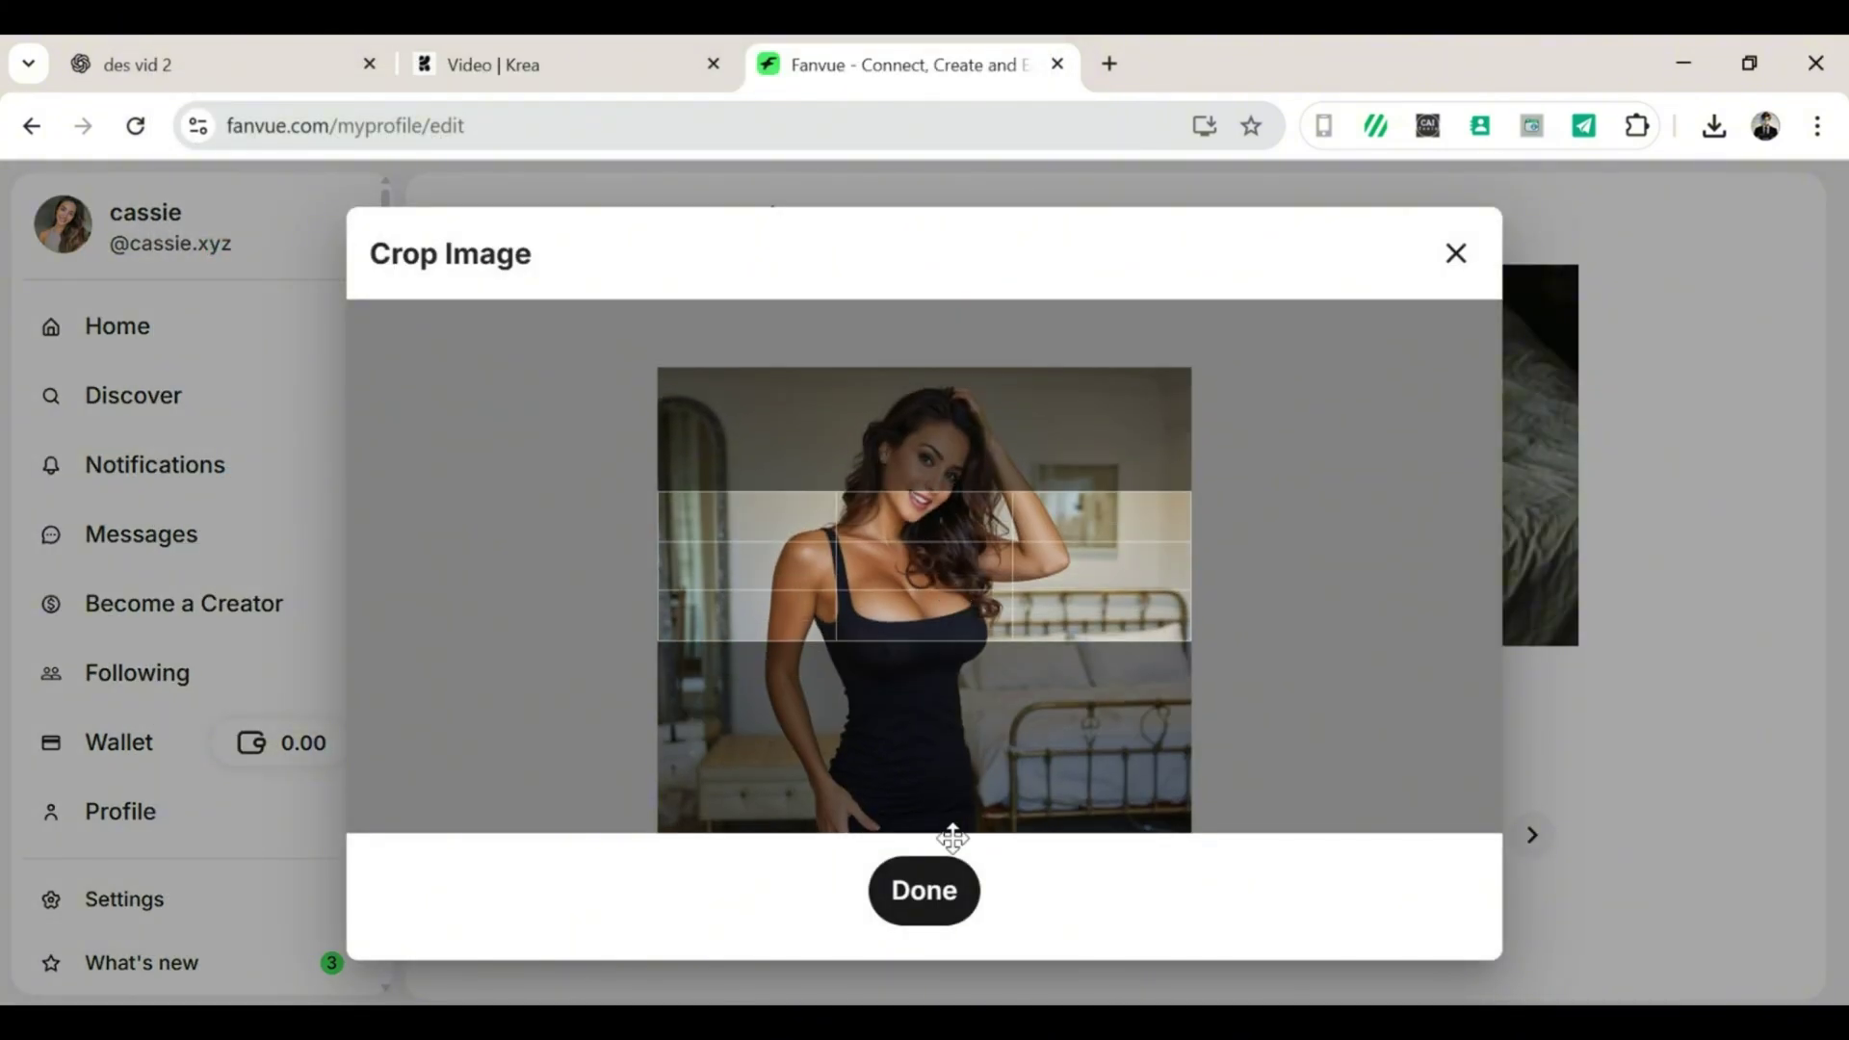
left_click(934, 901)
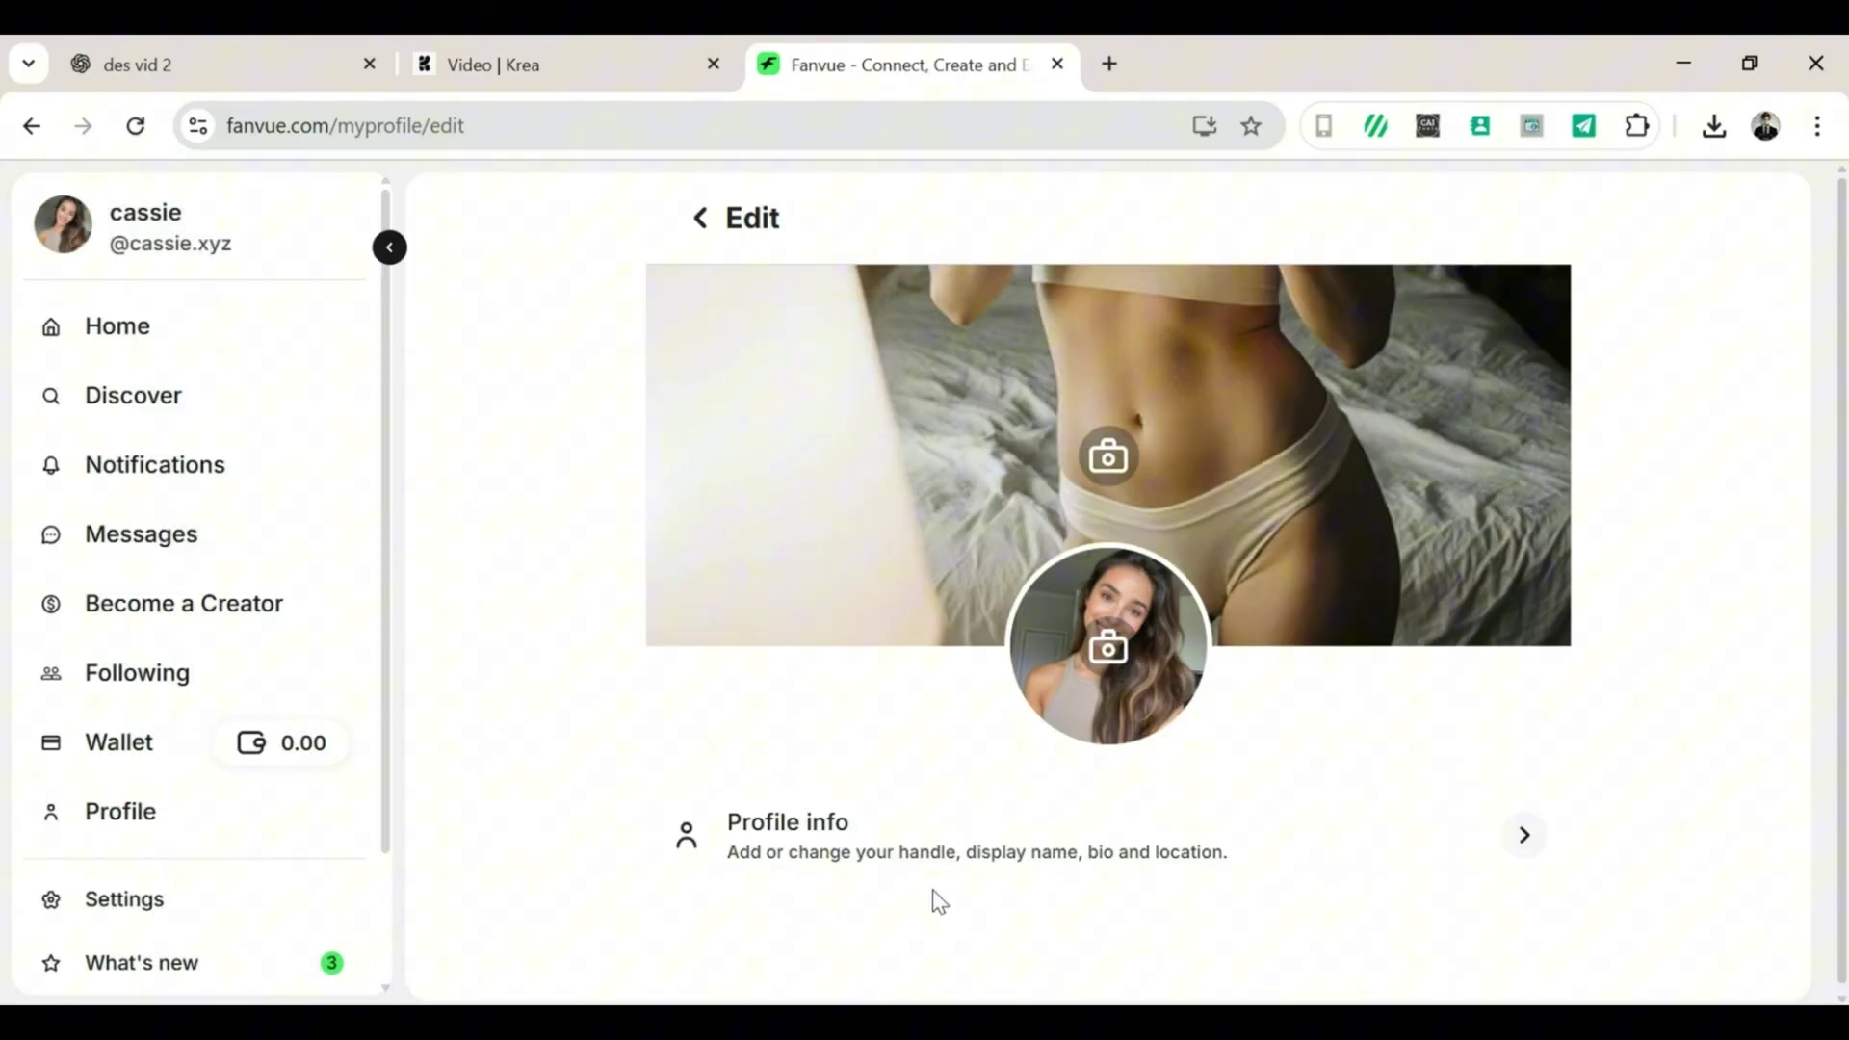